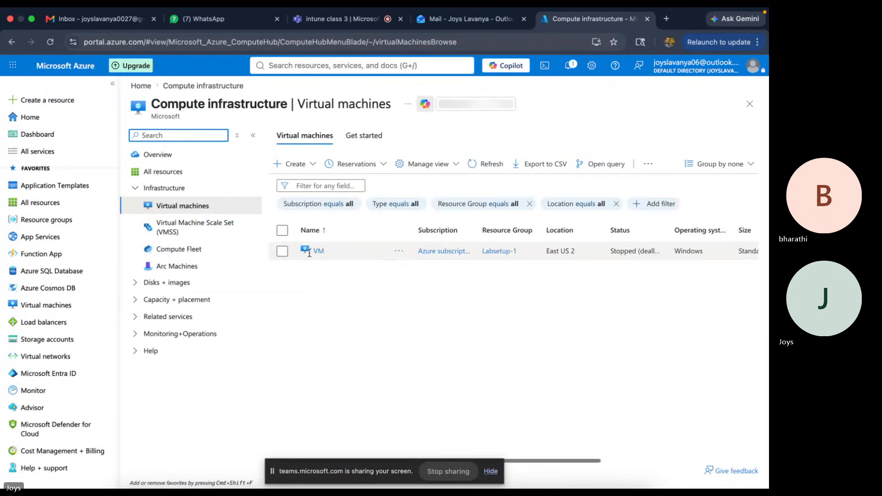
left_click(402, 254)
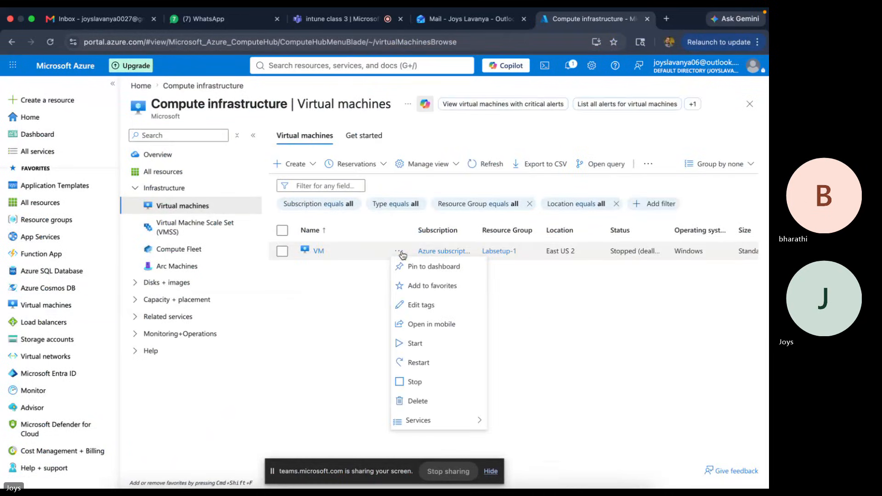
left_click(275, 255)
left_click(282, 251)
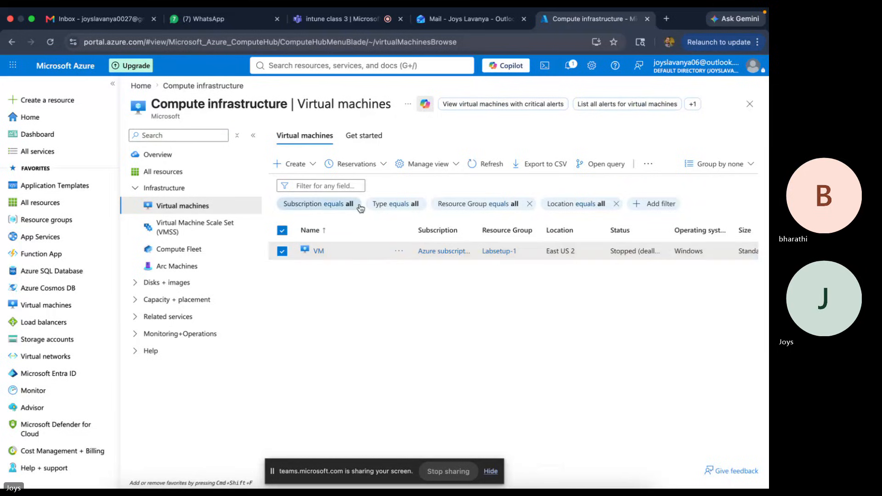
left_click(398, 251)
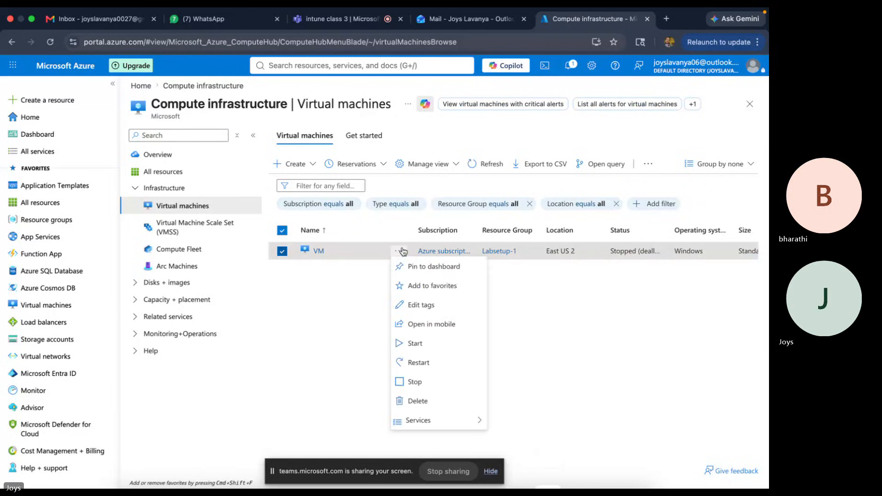
left_click(512, 372)
Switch to Windows App and dismiss its open connection error
key("ctrl+Up")
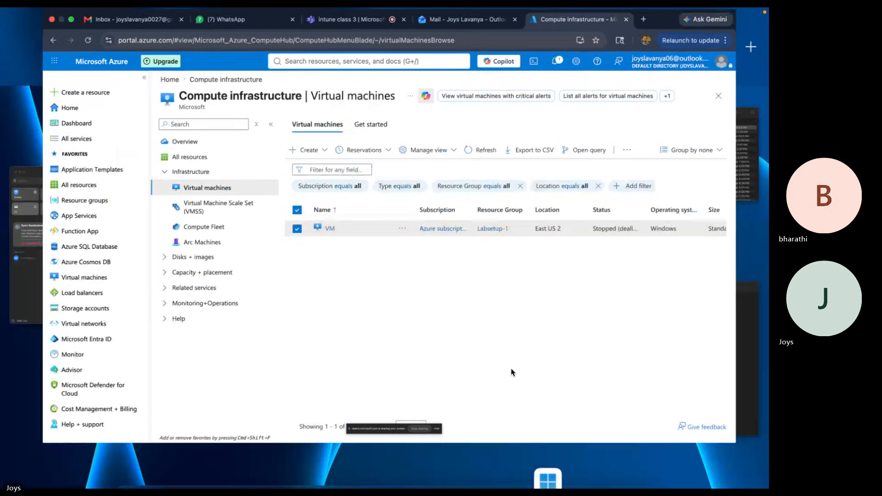
left_click(547, 463)
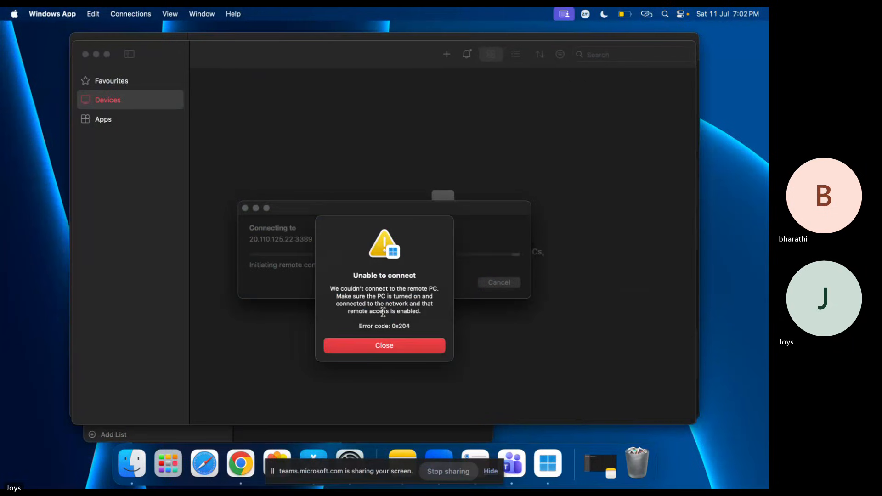
left_click(375, 349)
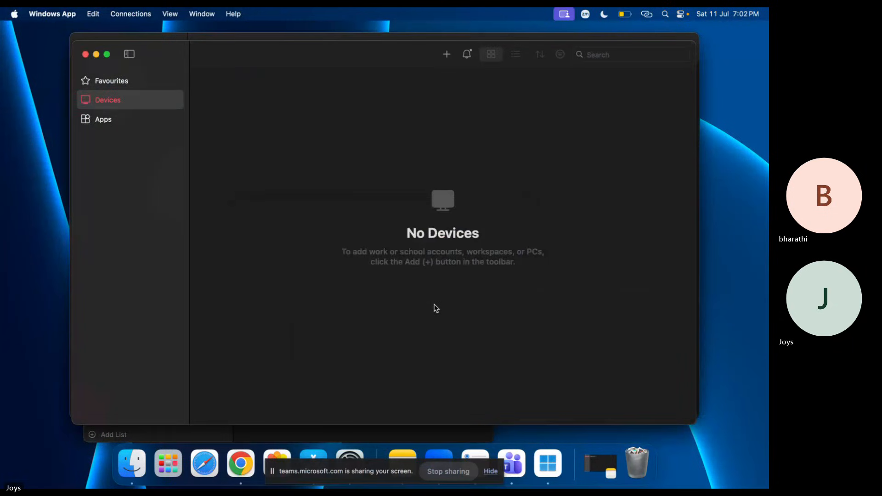
Switch back to the Azure portal in Chrome and open the Connect page of the virtual machine VM
key("ctrl+Up")
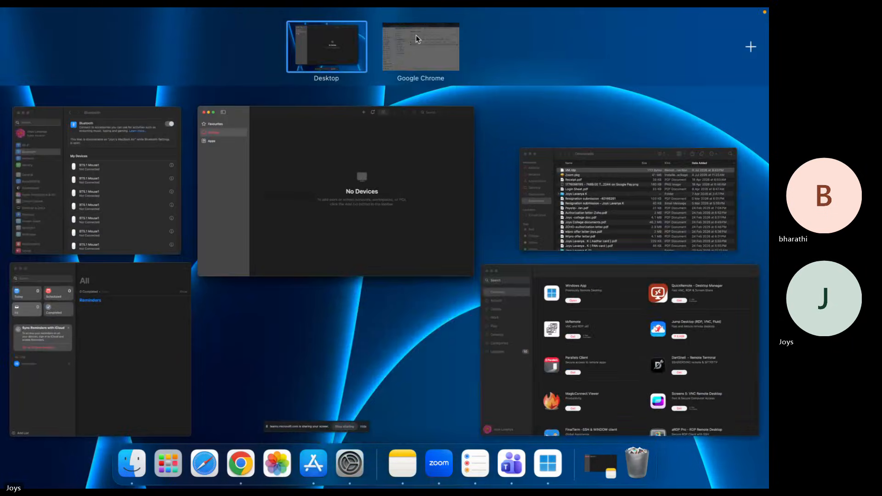
left_click(415, 35)
left_click(318, 251)
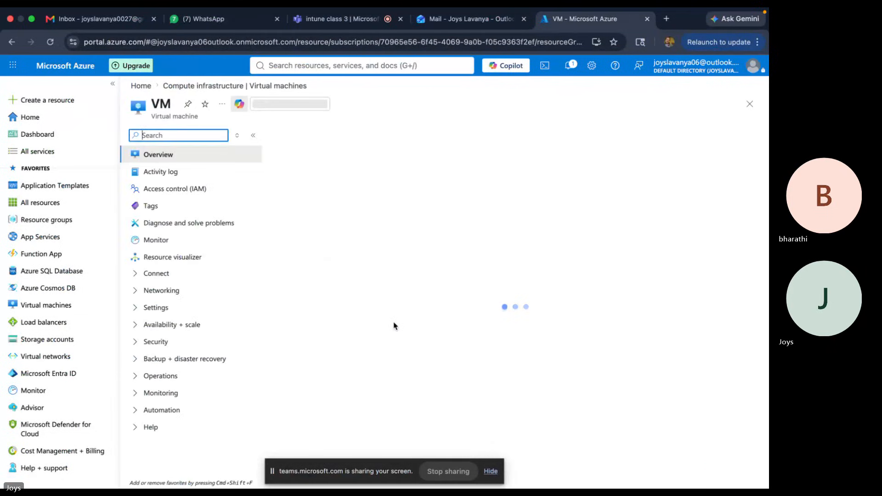
left_click(302, 135)
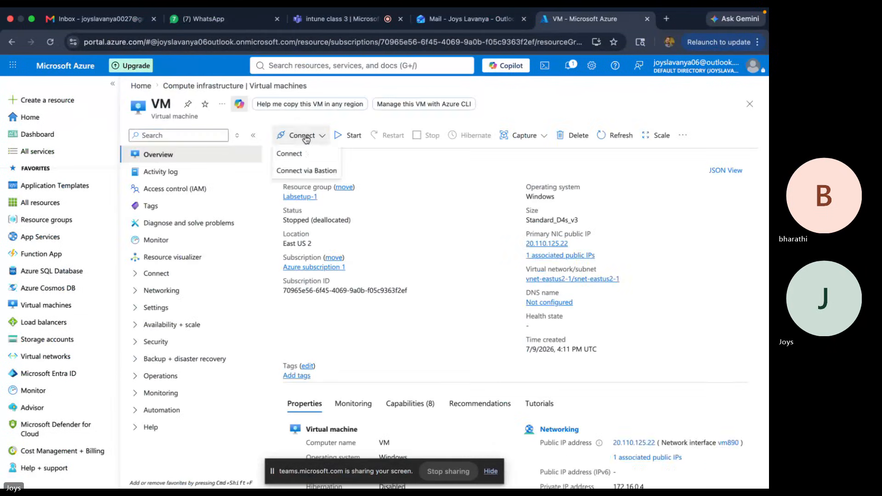
left_click(299, 152)
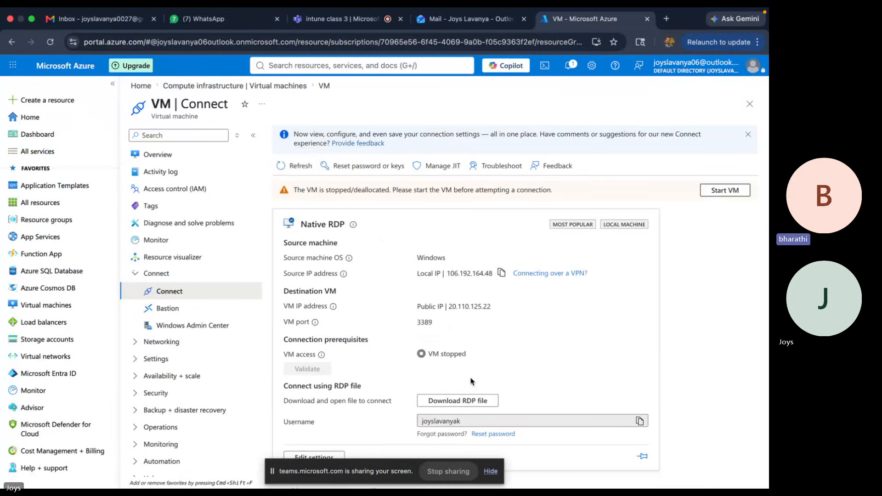
scroll(470, 381, "down", 1)
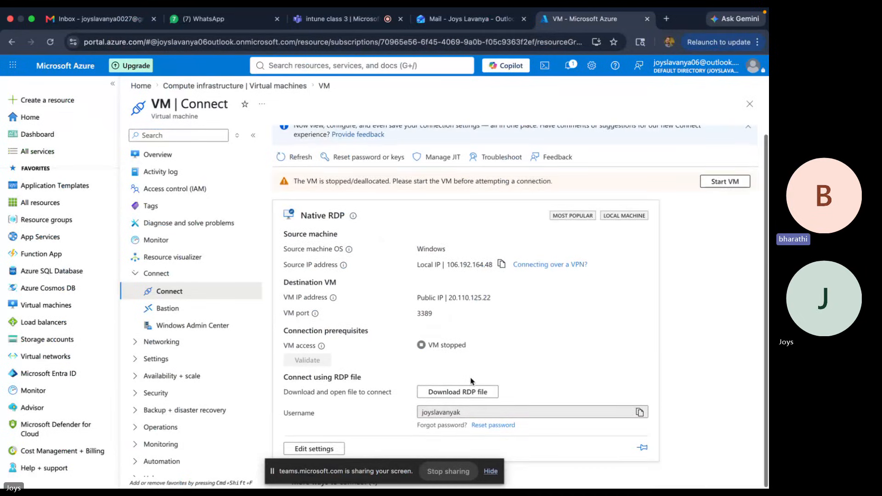
Try to connect to the virtual machine with VM.rdp from the Downloads folder in Finder, and close the connection attempt
key("ctrl+Up")
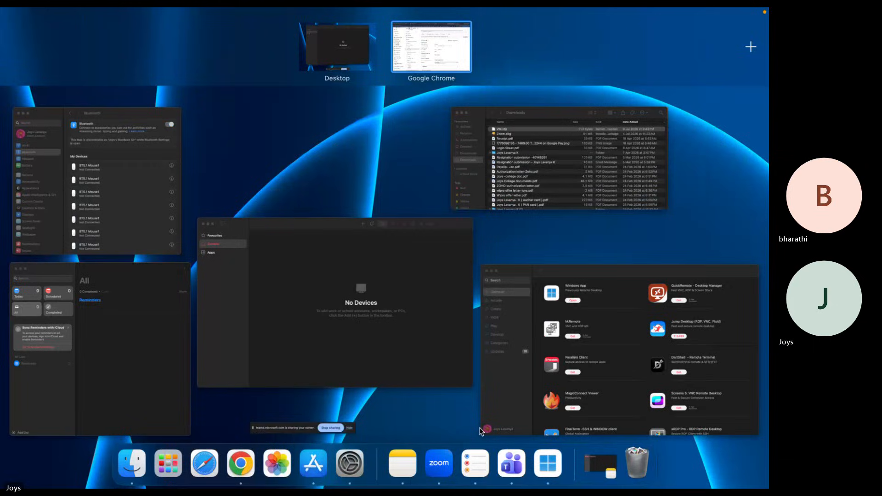
left_click(531, 128)
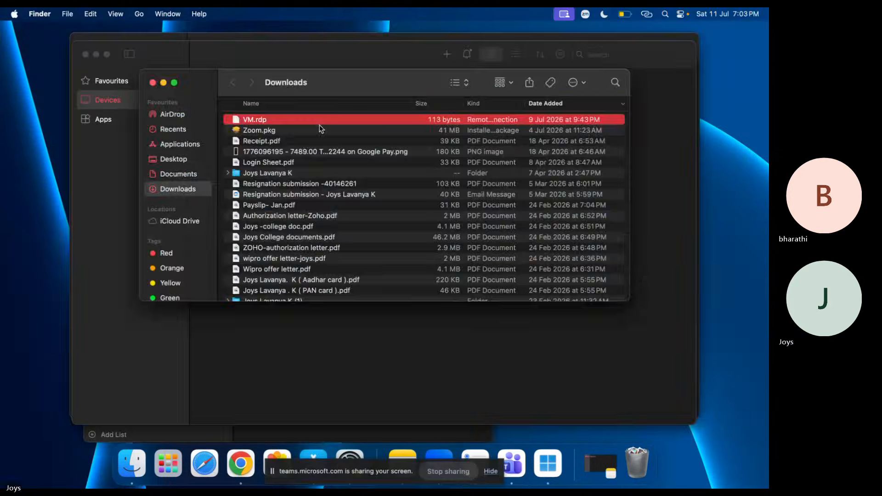
double_click(322, 120)
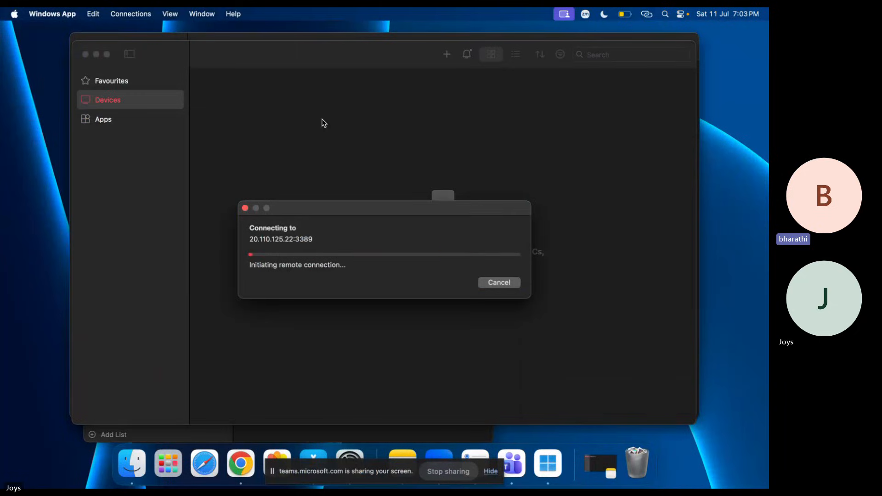
left_click(490, 471)
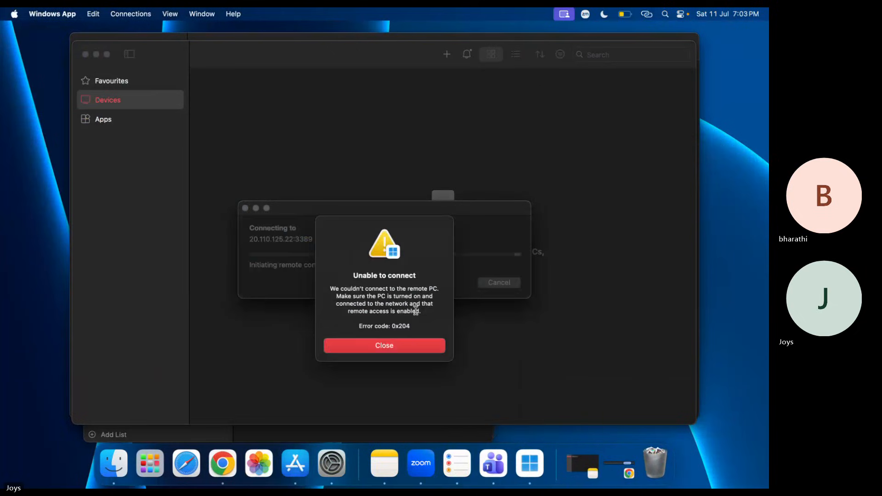
left_click(380, 352)
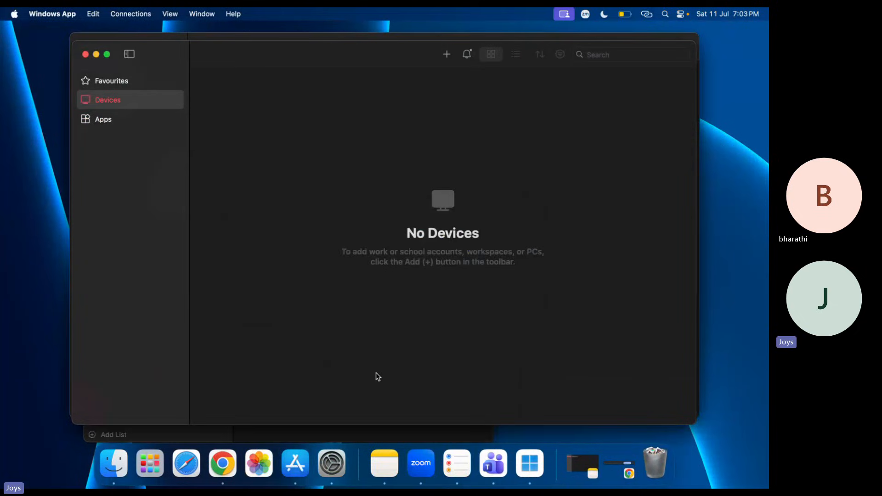
Return to the Azure portal in Chrome, download the VM's RDP file and show it in the Downloads folder
key("ctrl+Up")
left_click(448, 27)
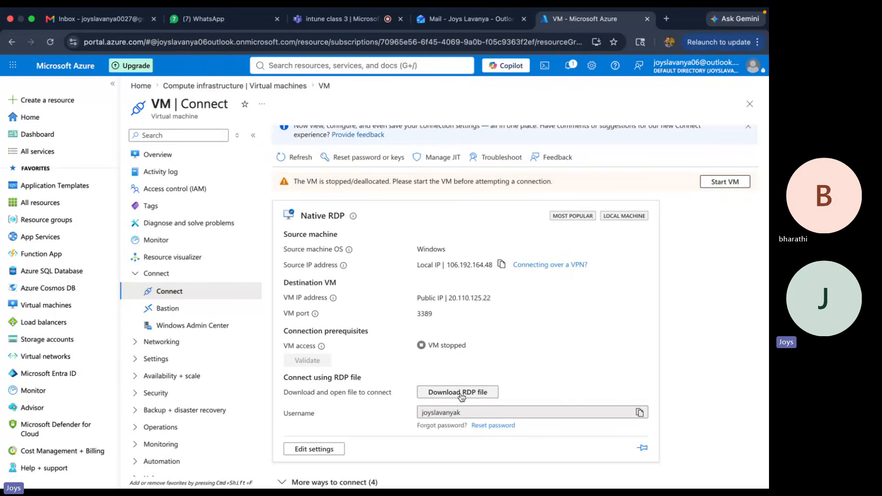
left_click(461, 394)
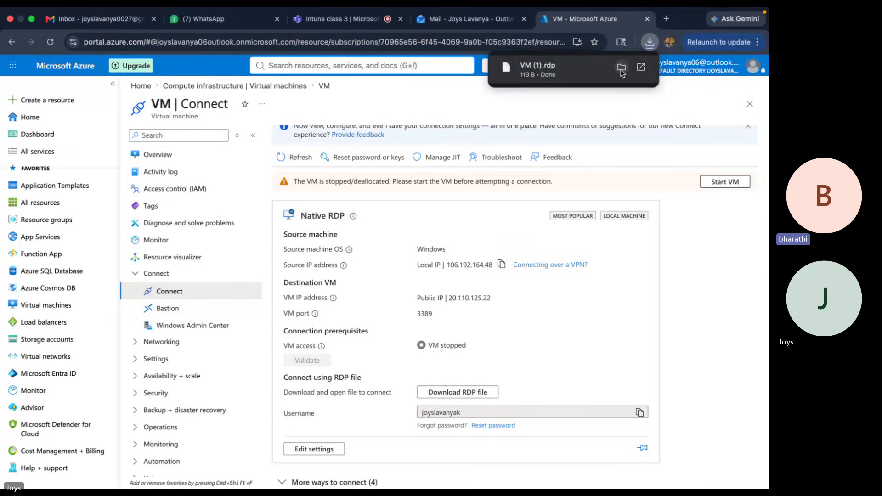
left_click(621, 67)
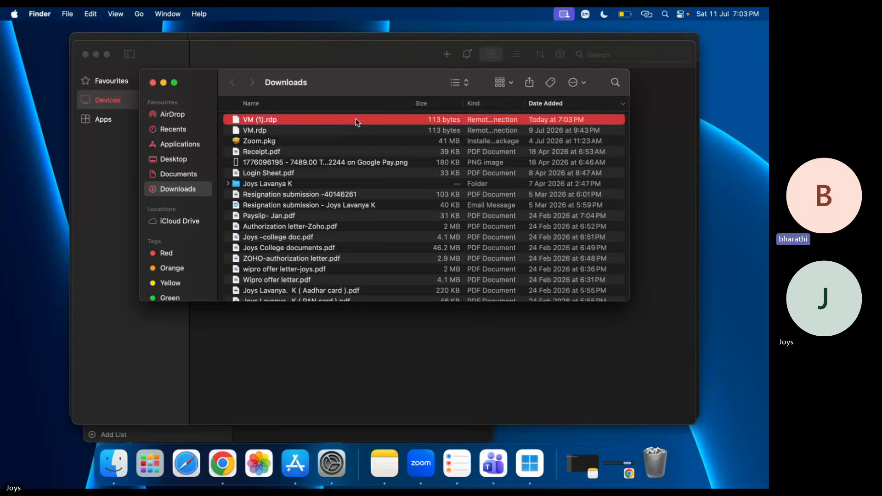
left_click(377, 151)
left_click(379, 122)
left_click(574, 83)
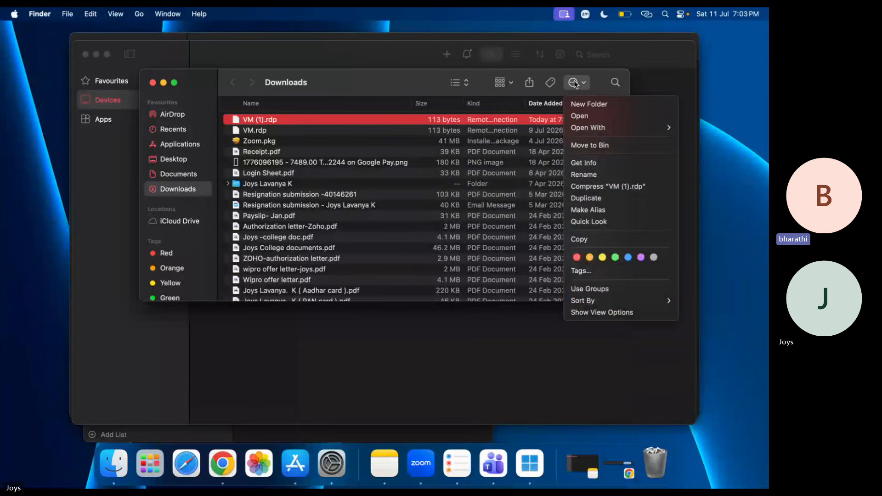
left_click(593, 175)
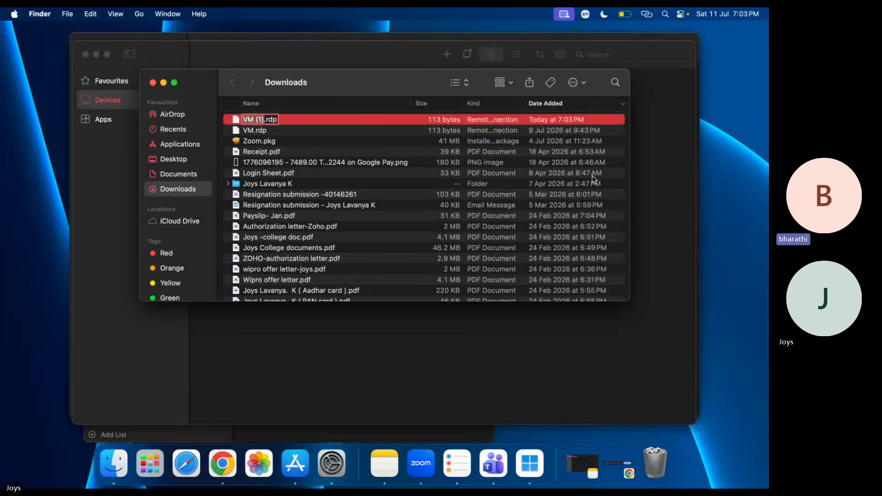
key("Return")
Try to connect by opening VM (1).rdp with Windows App, and close the connection attempt
left_click(583, 84)
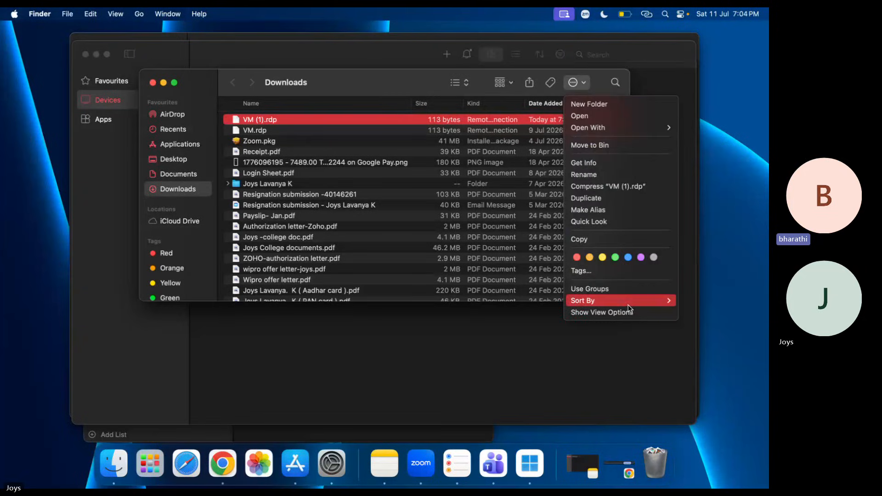
mouse_move(628, 300)
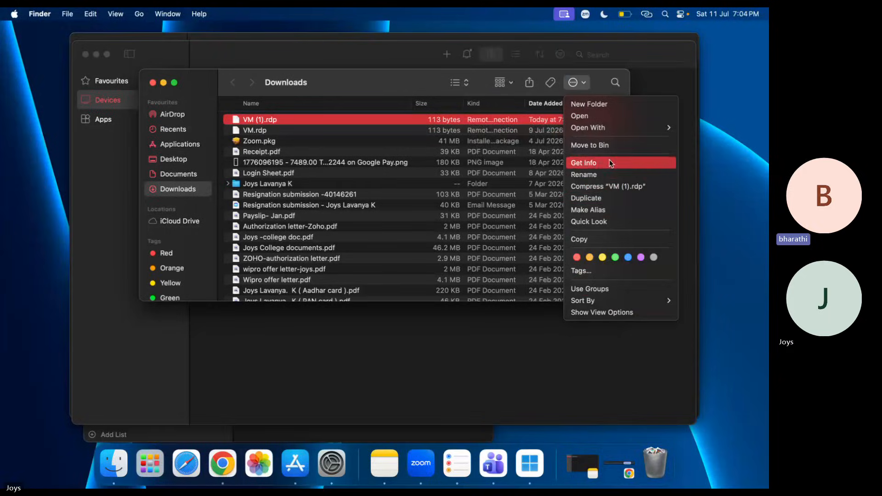
mouse_move(610, 133)
left_click(544, 128)
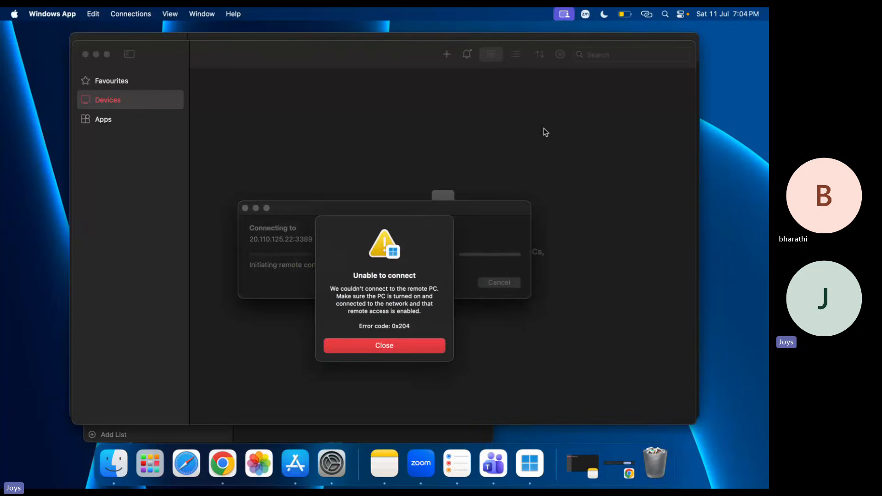
left_click(397, 346)
Return to the Azure portal in Chrome and start the virtual machine from its Overview page
key("ctrl+Up")
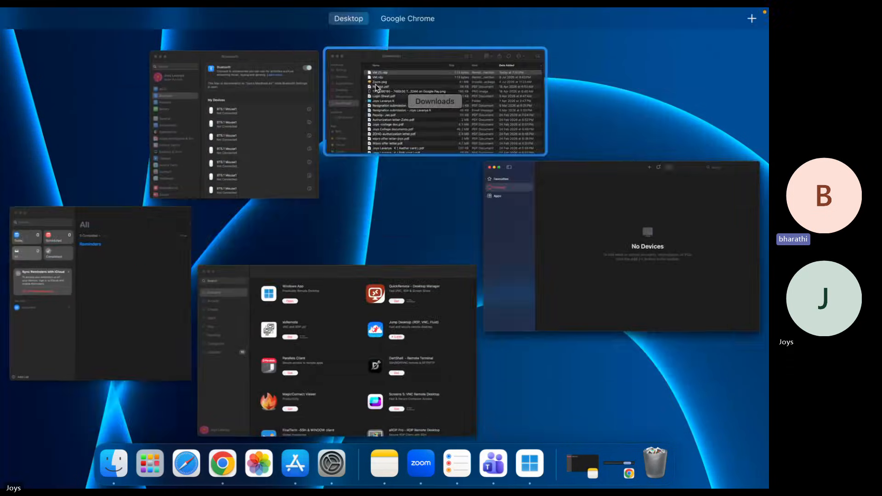
left_click(476, 42)
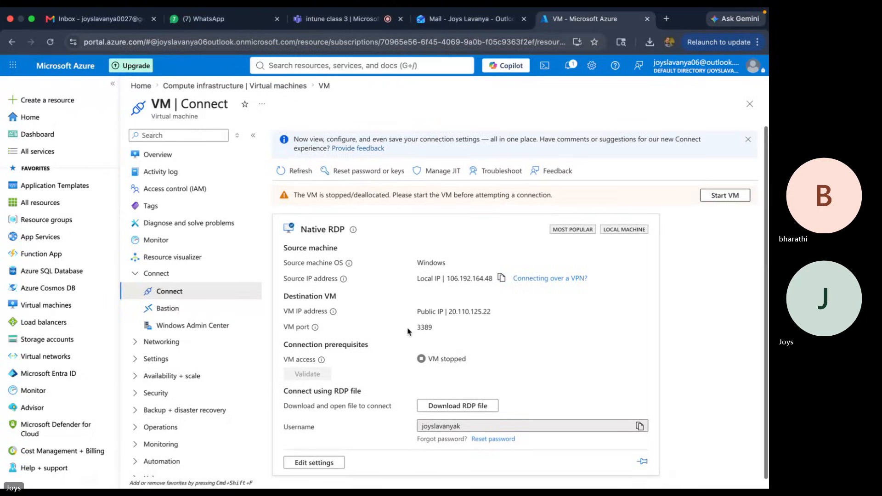
scroll(408, 331, "down", 1)
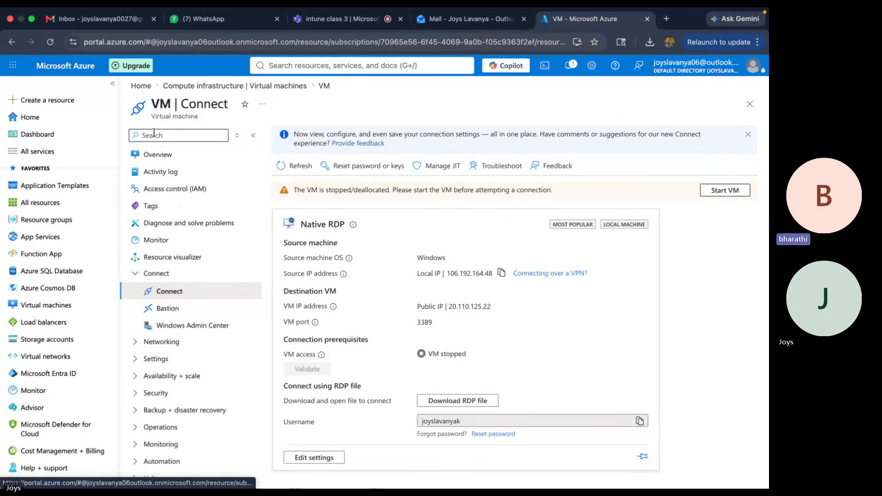
left_click(160, 156)
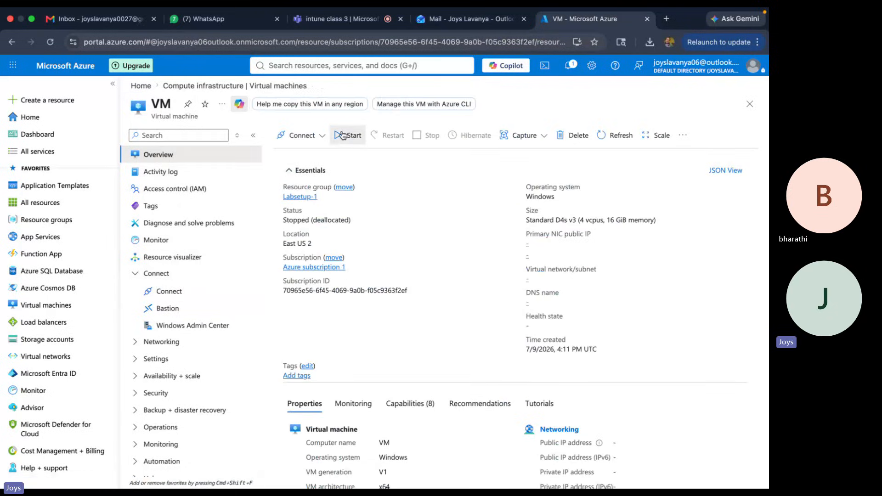
left_click(343, 135)
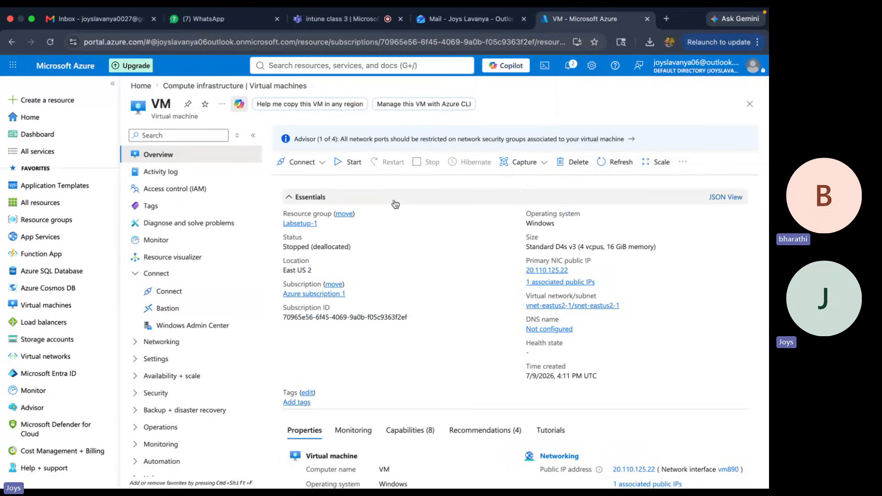
Check the Azure portal notifications for the start status of the virtual machine
key("ctrl+Up")
left_click(432, 42)
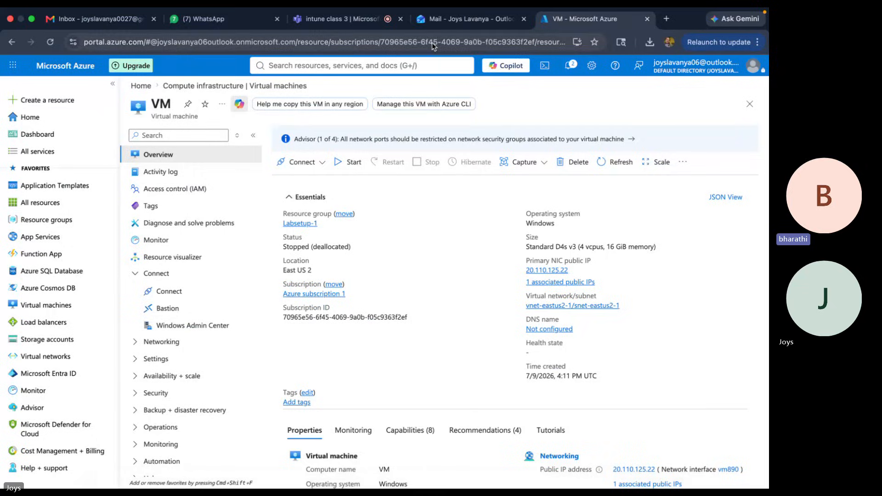
left_click(569, 66)
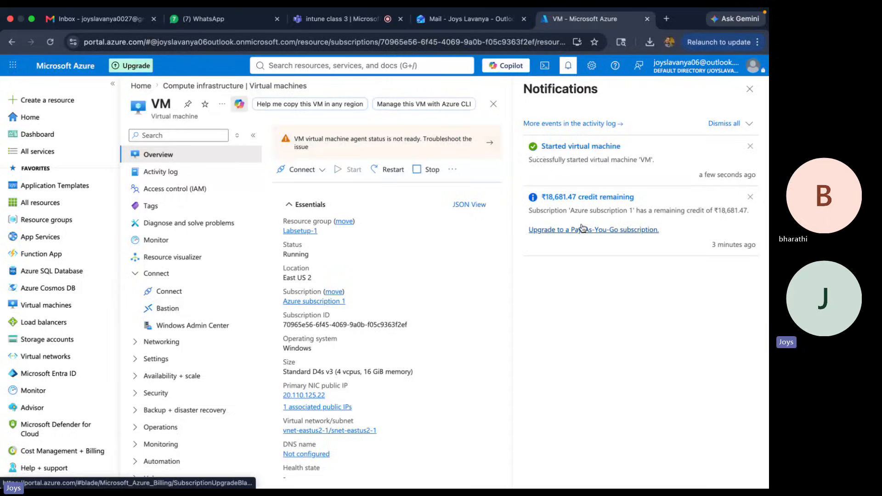
Open VM.rdp from the Downloads folder in Finder and submit the account password for the remote PC connection
key("ctrl+Up")
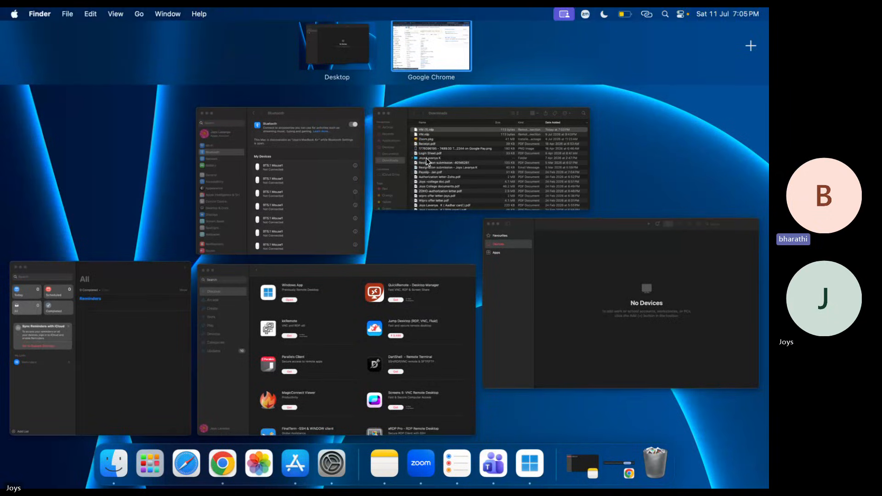
left_click(426, 158)
double_click(255, 132)
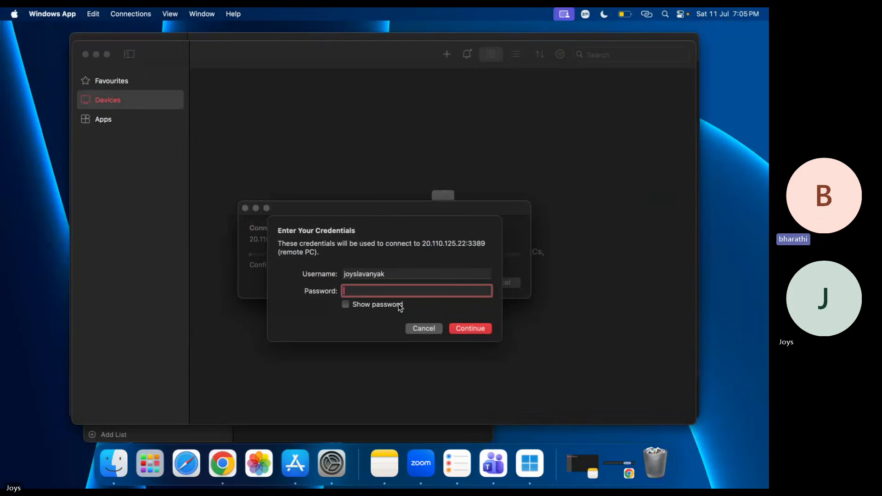
key("BackSpace")
type("•")
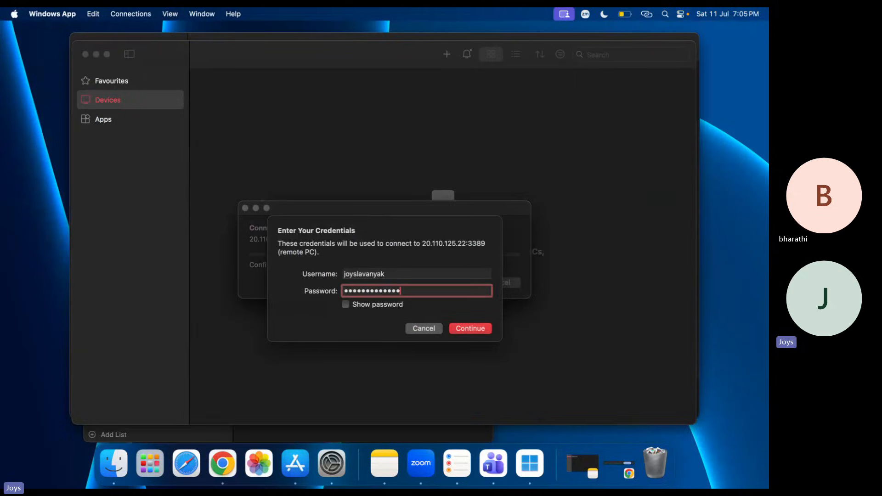
key("Return")
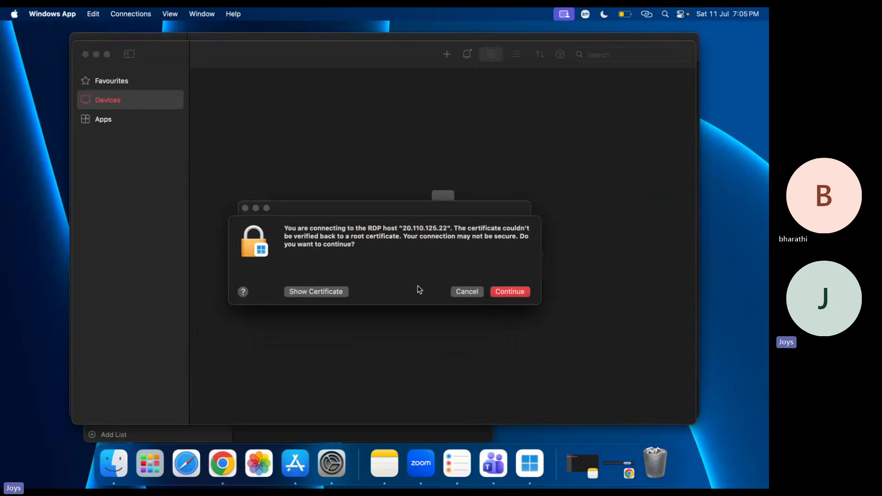
Accept the unverified certificate to continue the remote PC connection, and maximize the Server Manager window in the remote session
left_click(508, 291)
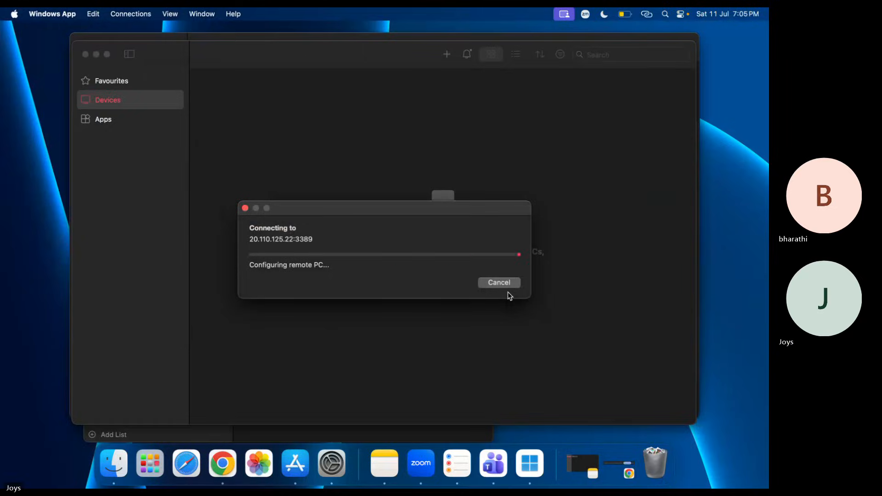
key("XF86MonBrightnessUp")
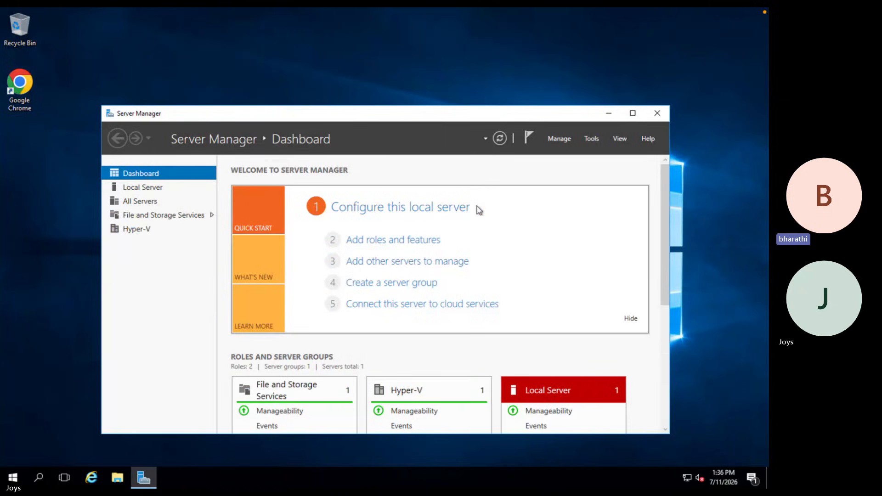
left_click(633, 113)
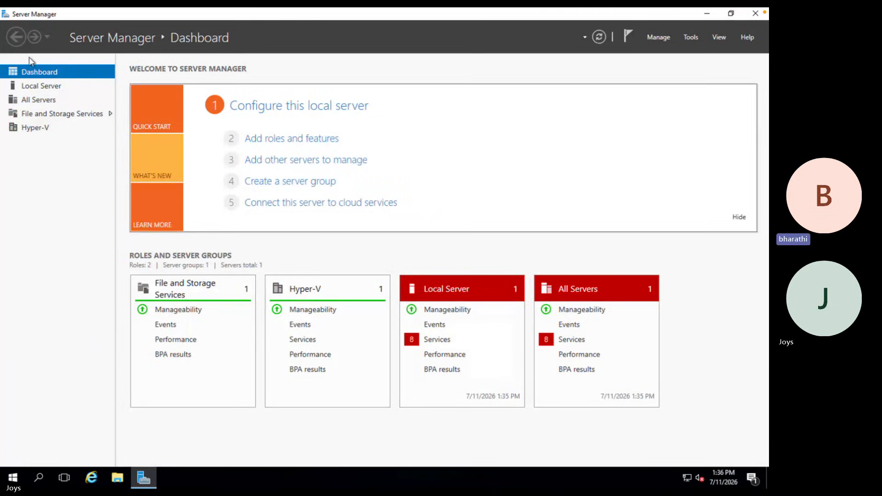
Show the Hyper-V role in Server Manager and open Hyper-V Manager
left_click(42, 131)
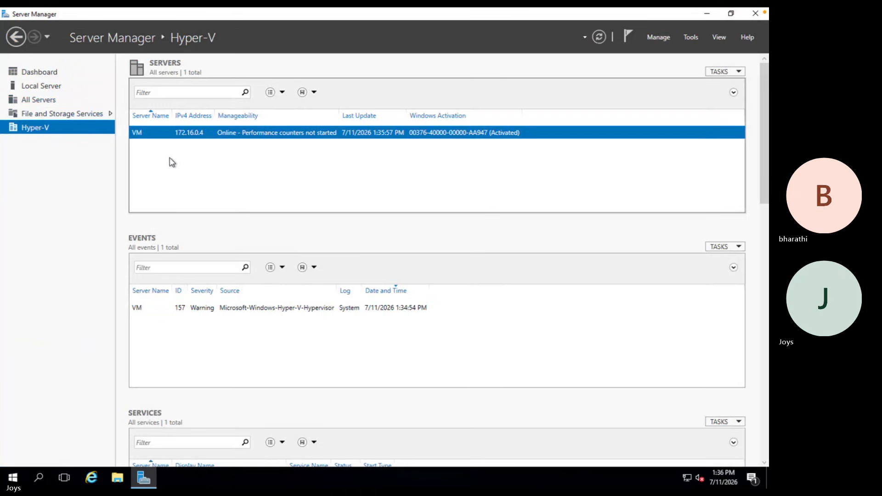
left_click(690, 38)
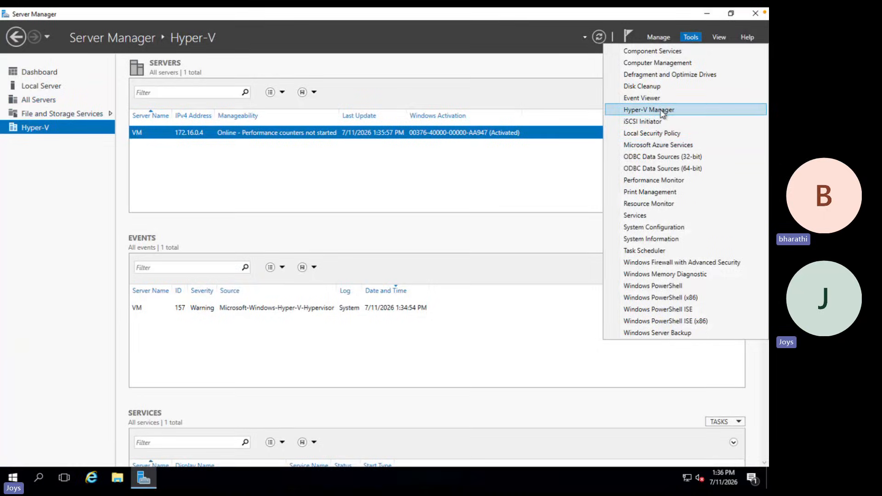
left_click(662, 111)
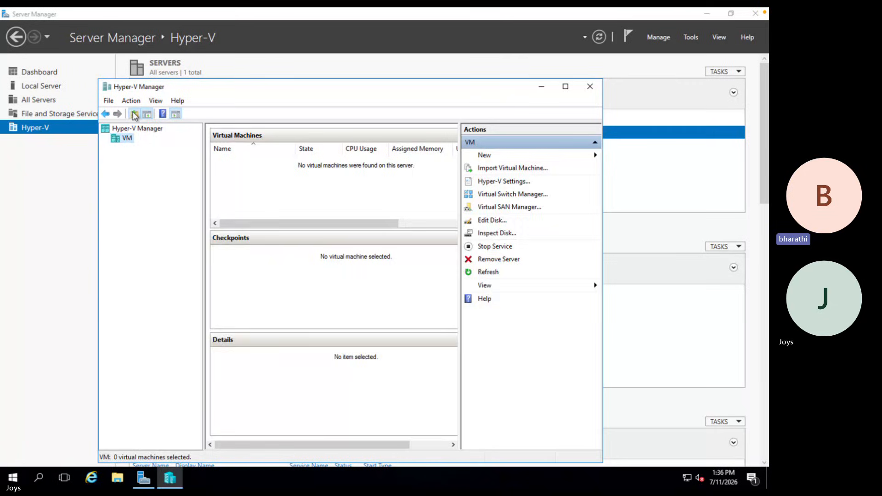
left_click(134, 115)
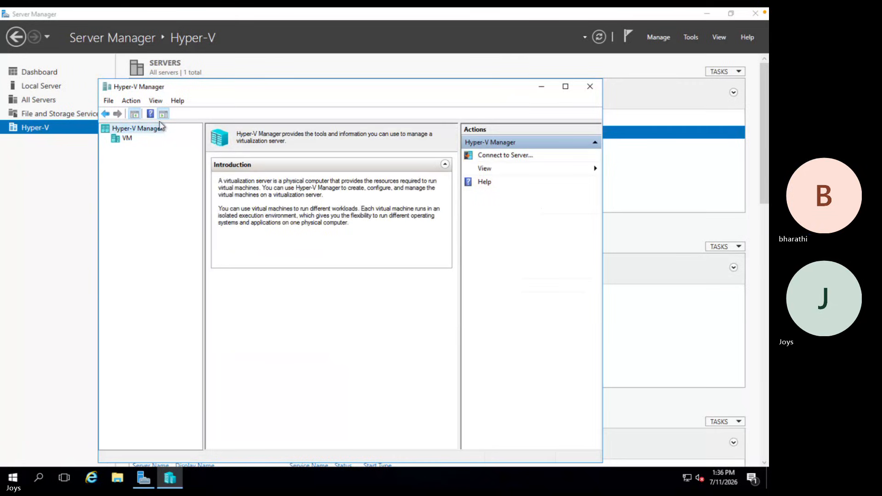
left_click(108, 101)
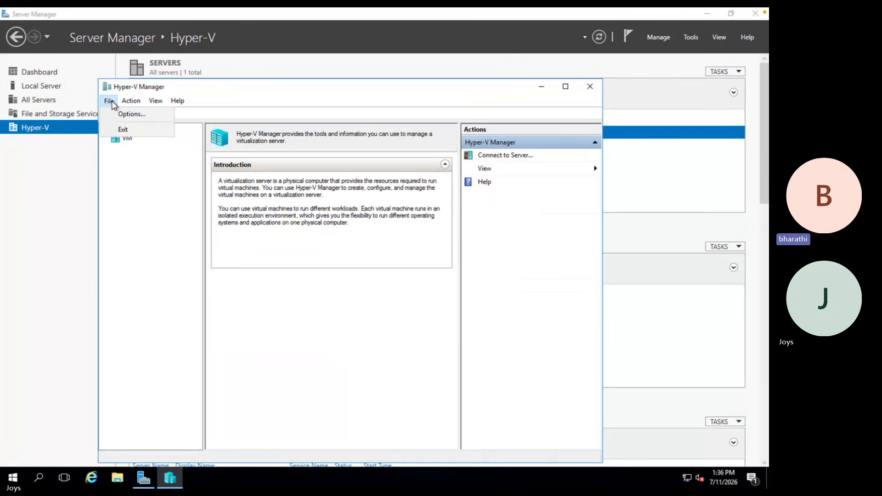
left_click(186, 231)
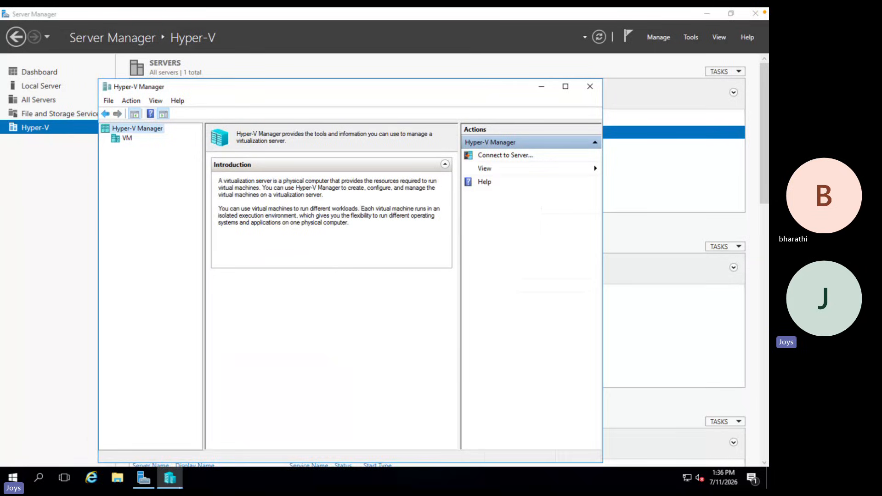
Create a folder named Hyper V on New Volume (F:) in File Explorer, and close the window
left_click(119, 483)
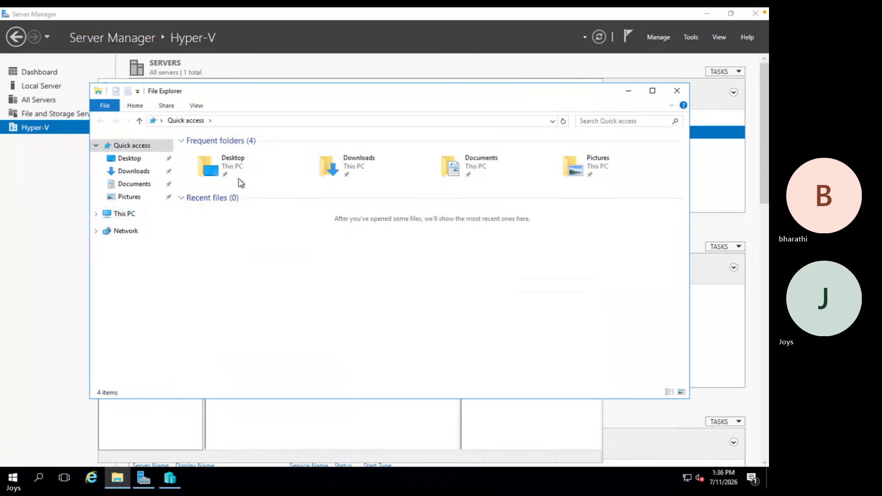
left_click(221, 159)
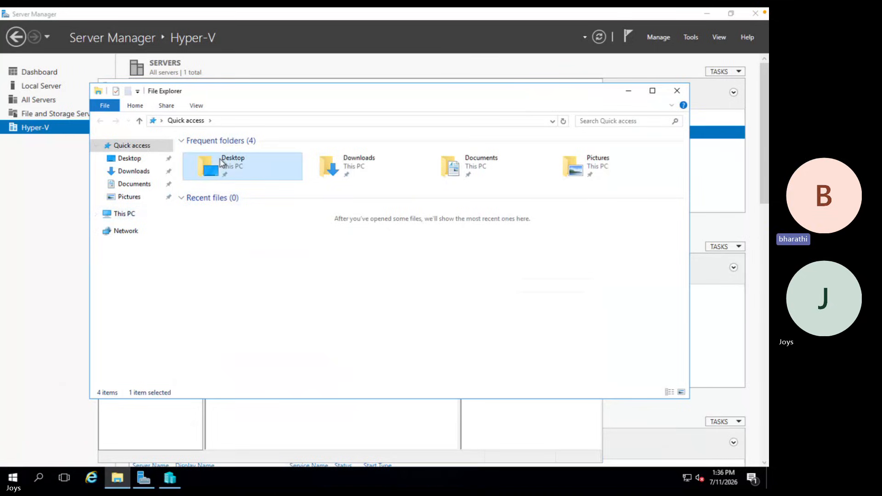
double_click(221, 161)
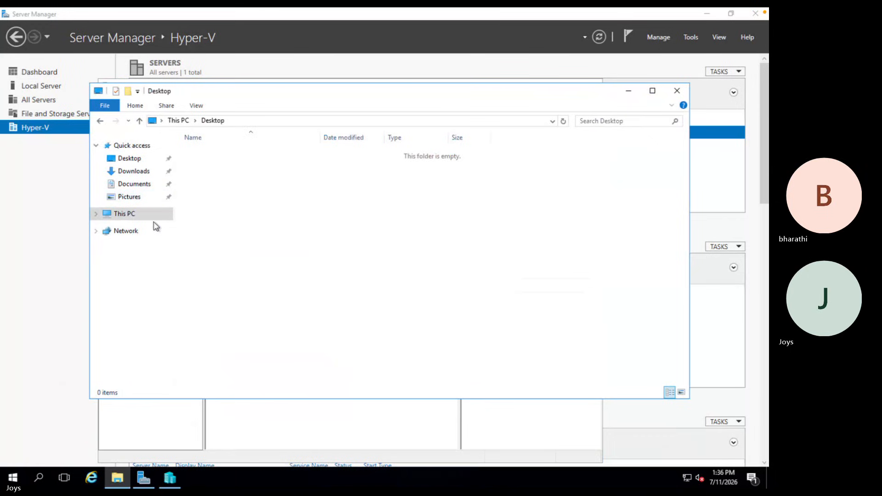
left_click(175, 120)
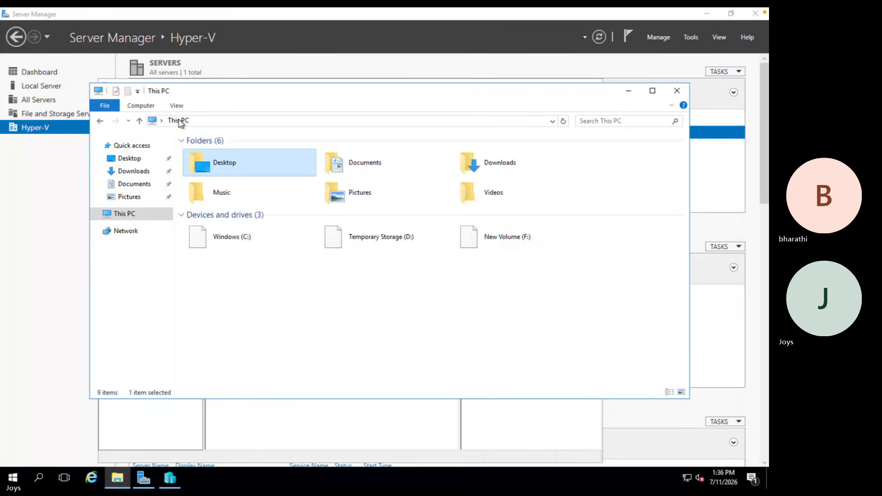
double_click(513, 241)
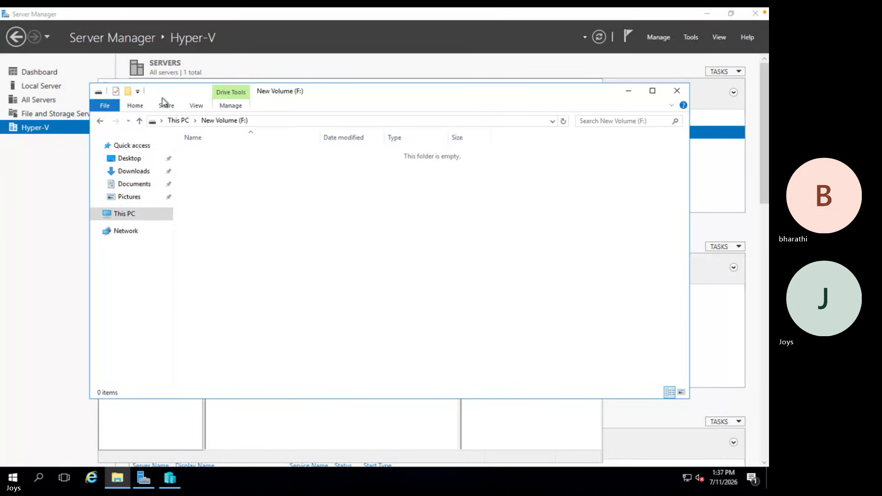
left_click(128, 94)
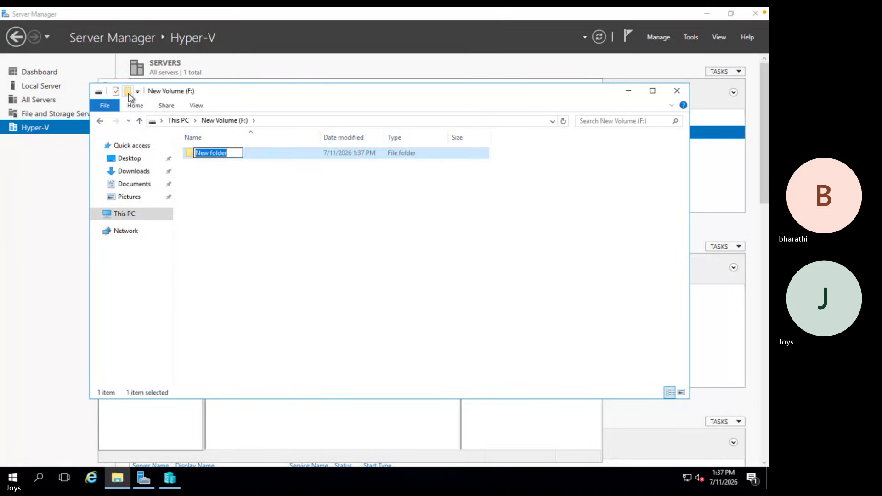
key("BackSpace")
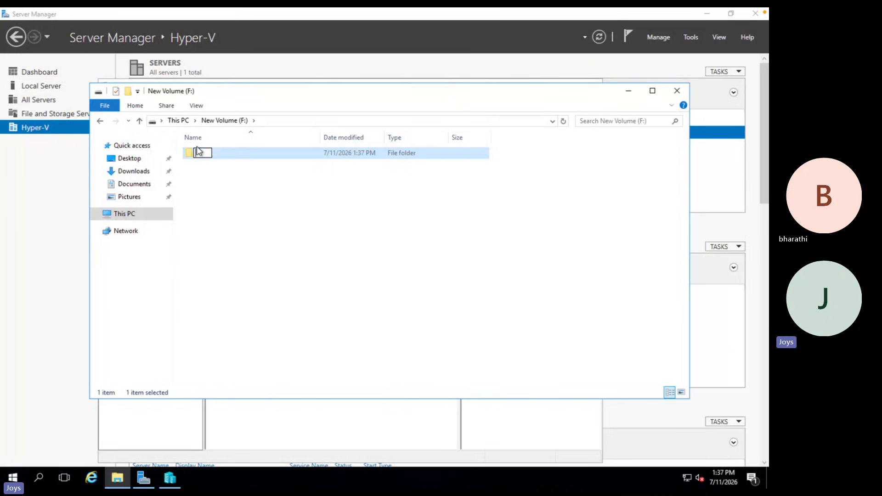
type("Hyper V")
key("Return")
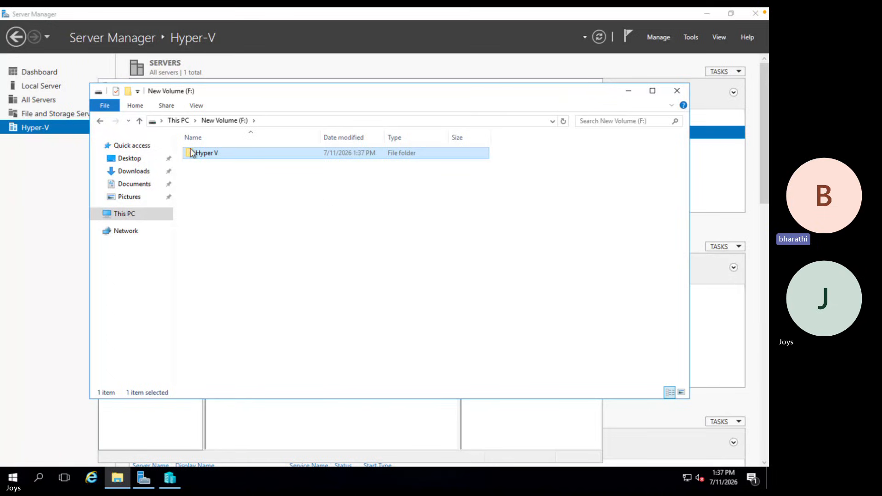
left_click(677, 91)
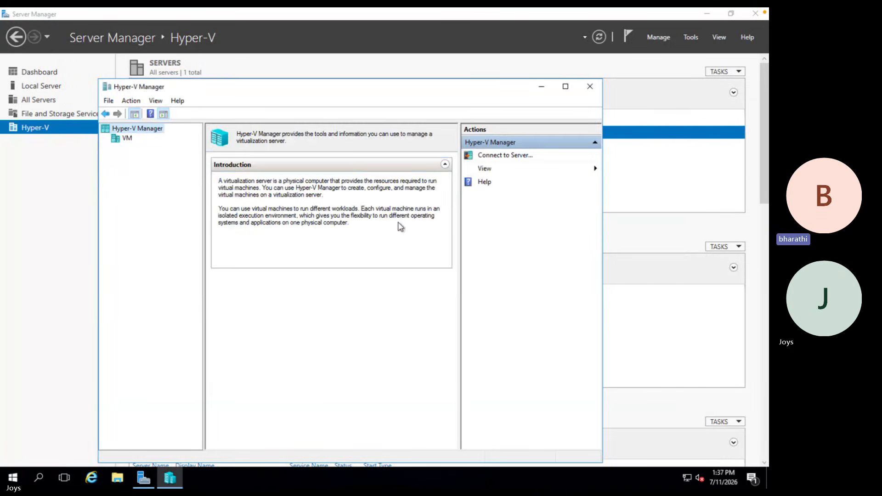
Create a private virtual switch named Private on the VM server in a maximized Hyper-V Manager, and reopen Virtual Switch Manager to check it
left_click(566, 87)
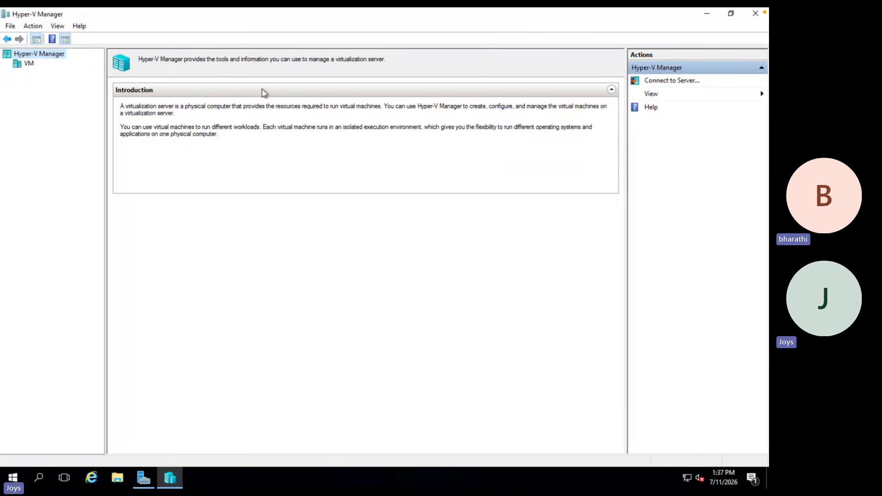
left_click(29, 64)
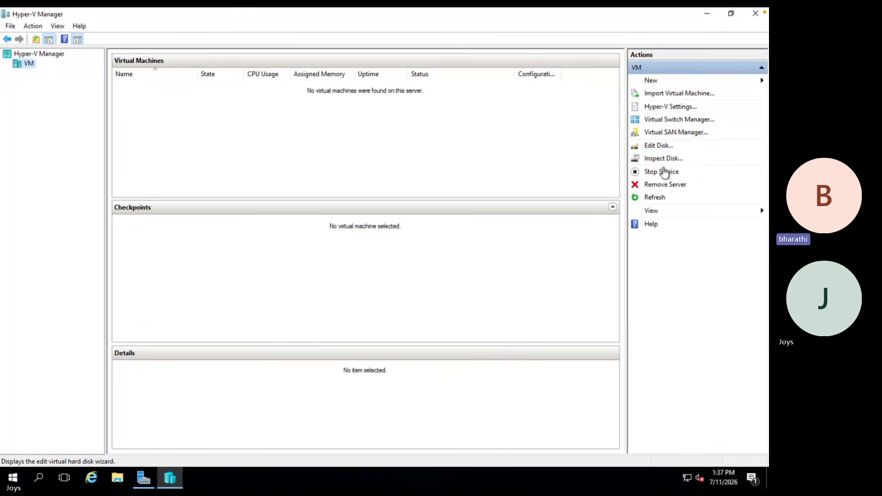
left_click(671, 125)
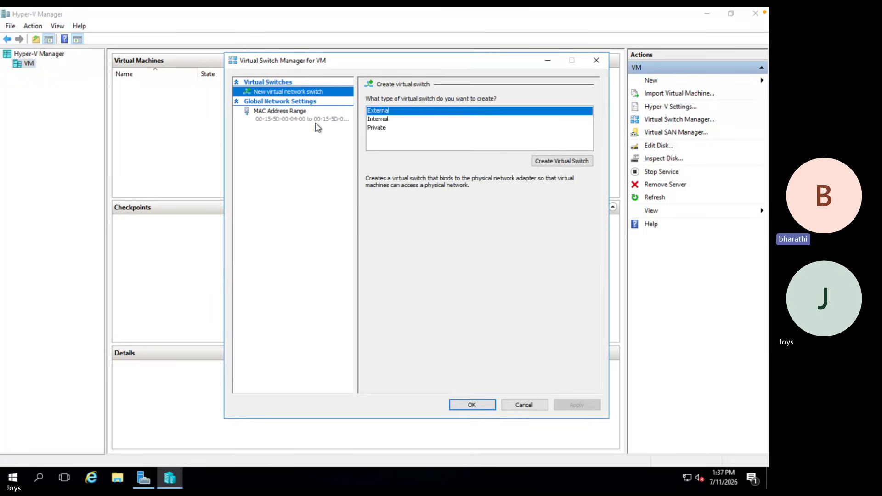
left_click(386, 128)
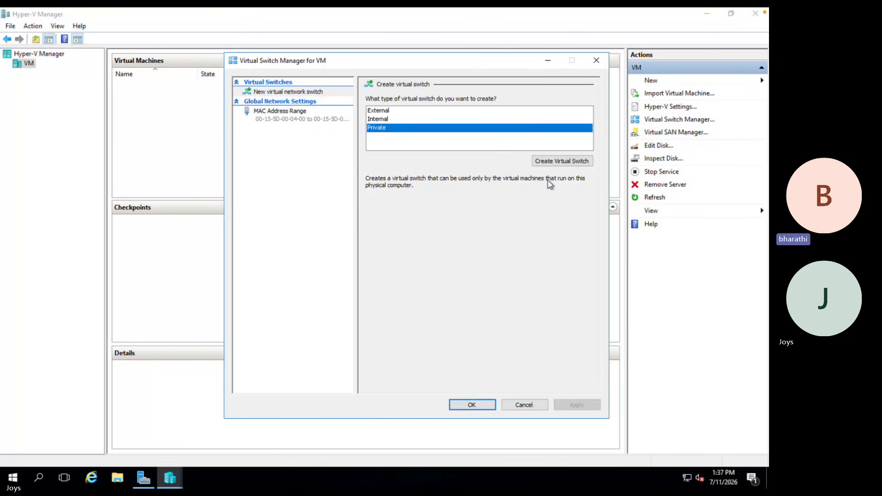
left_click(556, 161)
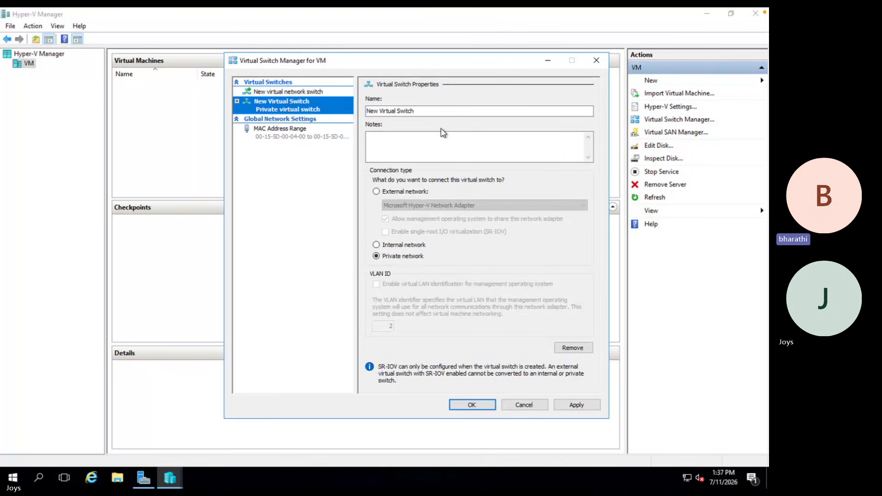
left_click_drag(432, 112, 329, 121)
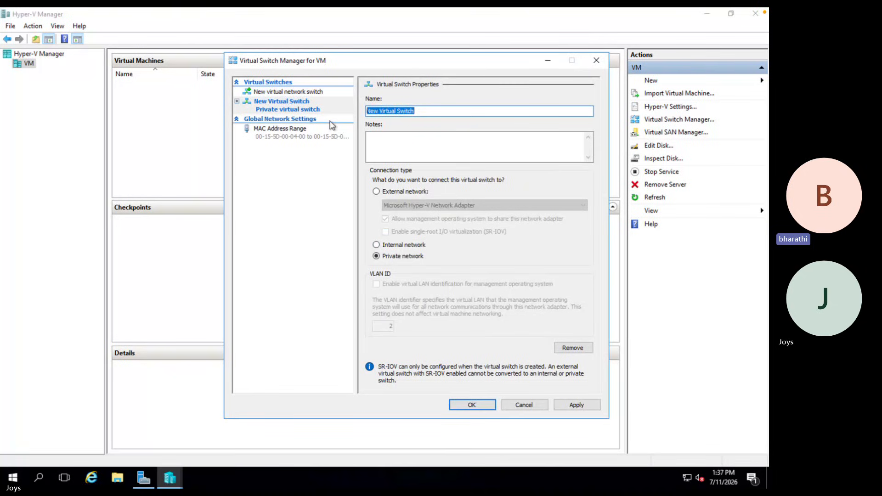
type("Pri")
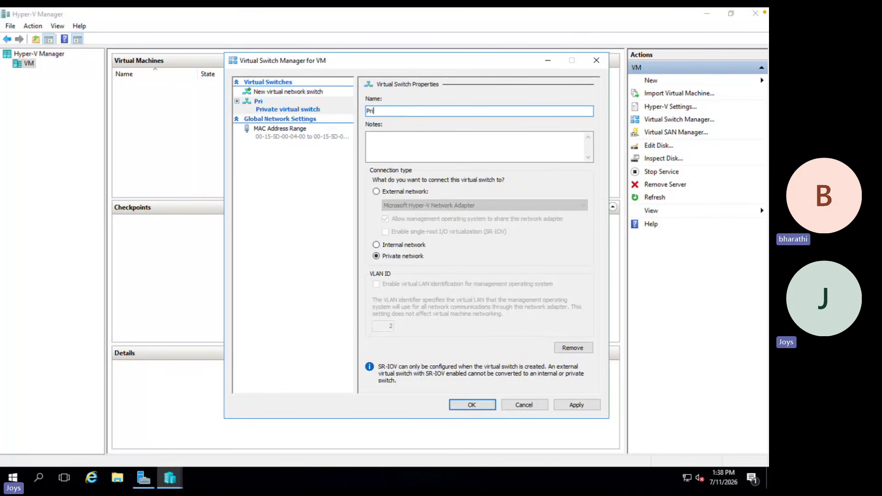
type("vate")
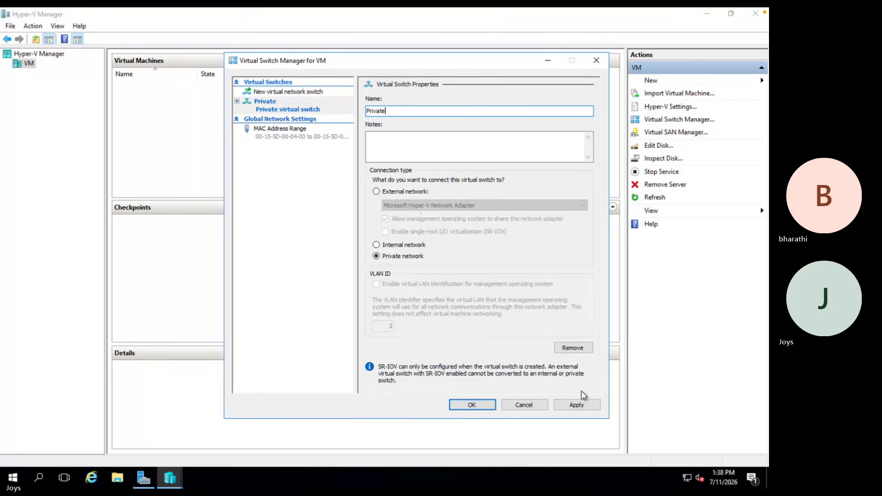
left_click(574, 406)
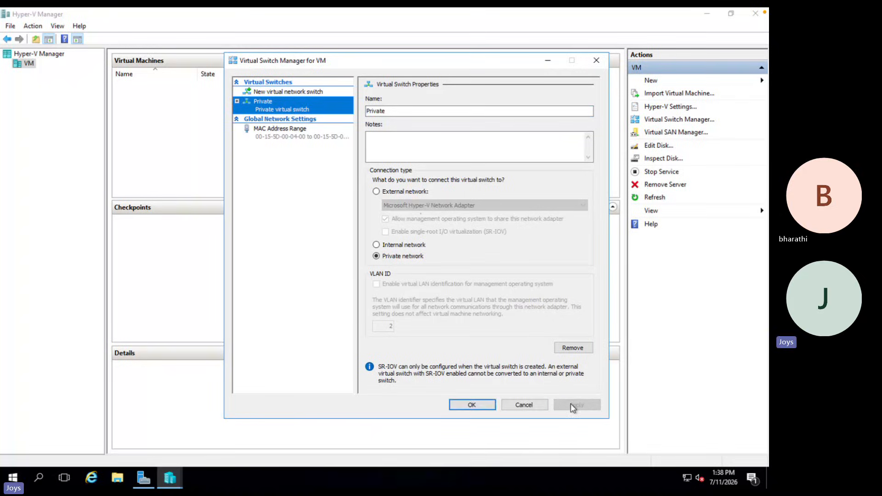
left_click(474, 405)
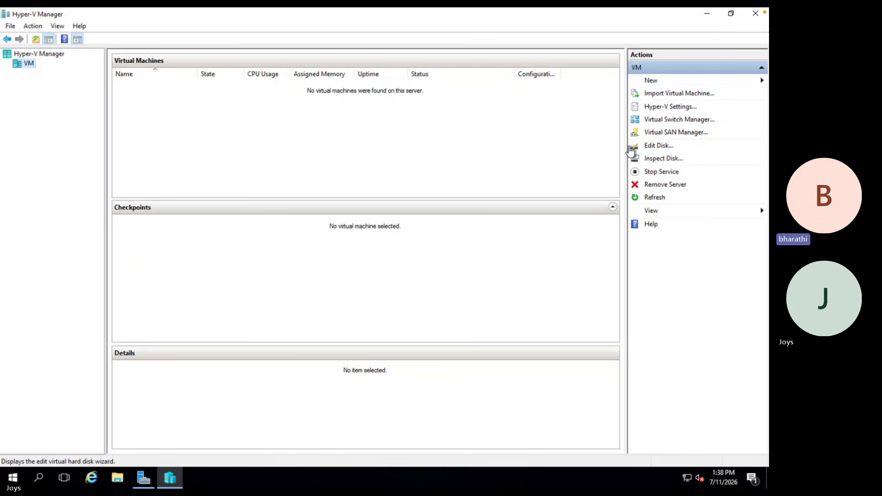
left_click(670, 120)
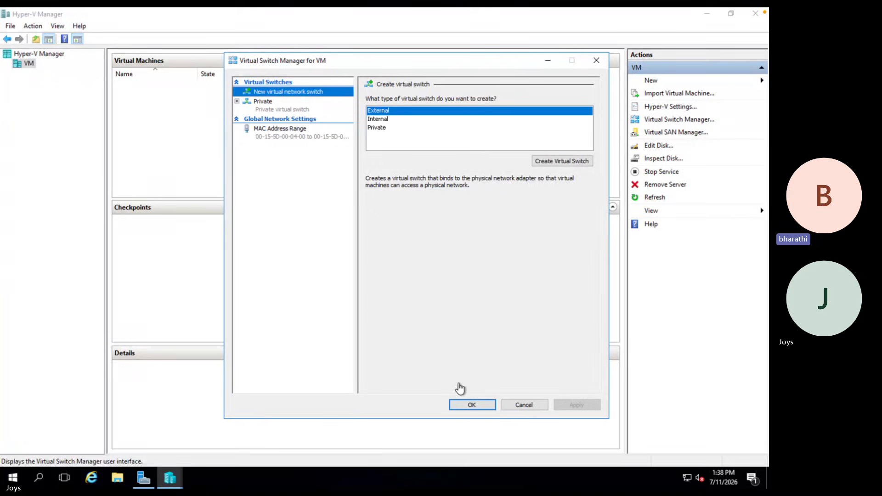
left_click(521, 407)
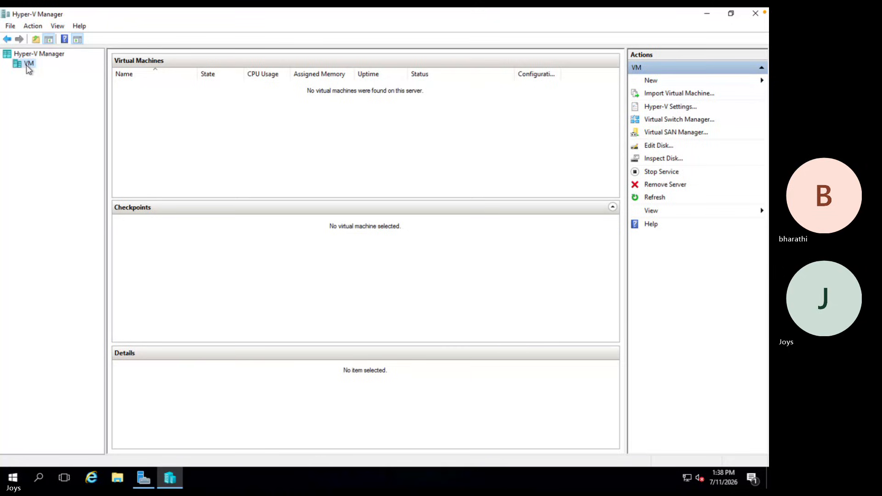
Start creating a new virtual machine on the VM server and name it DC
right_click(27, 65)
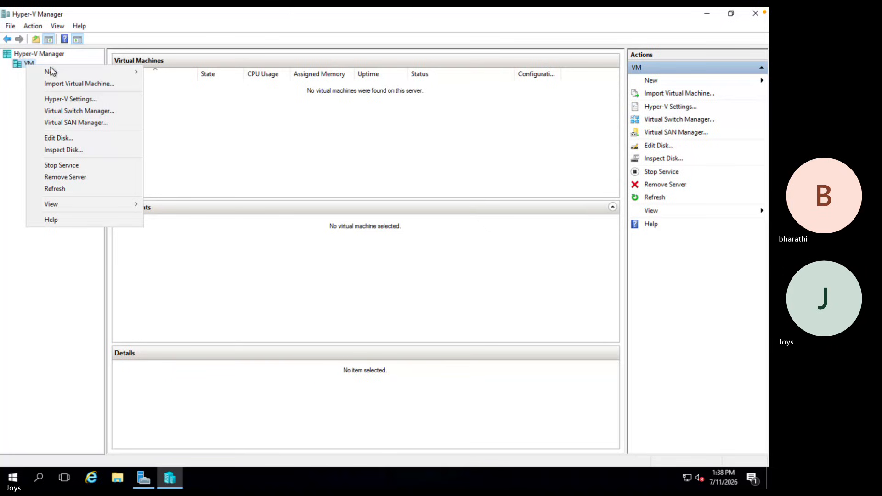
mouse_move(79, 73)
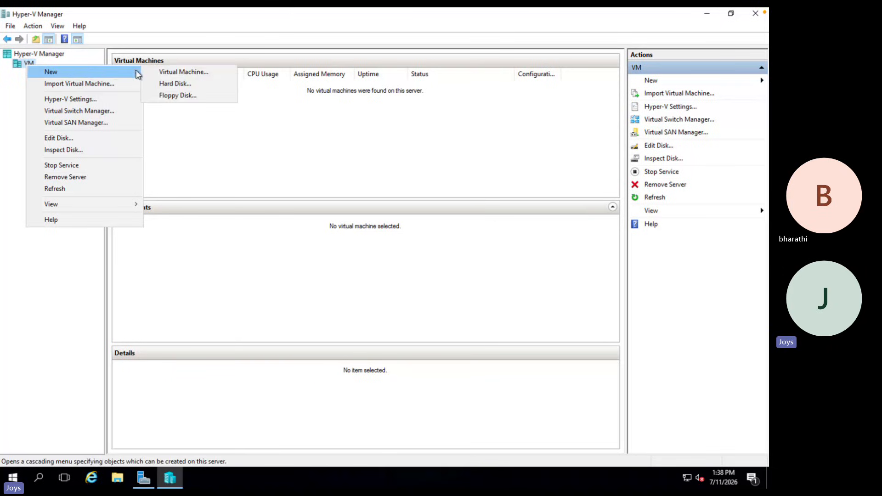
left_click(161, 74)
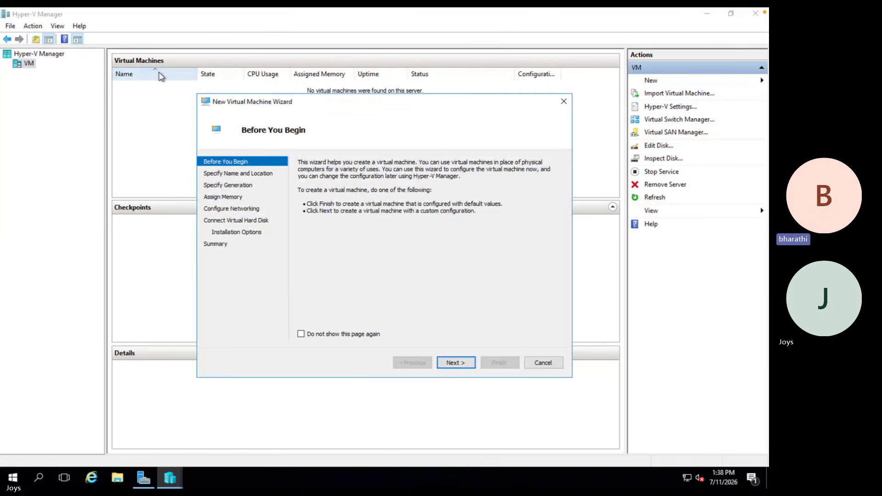
left_click(459, 363)
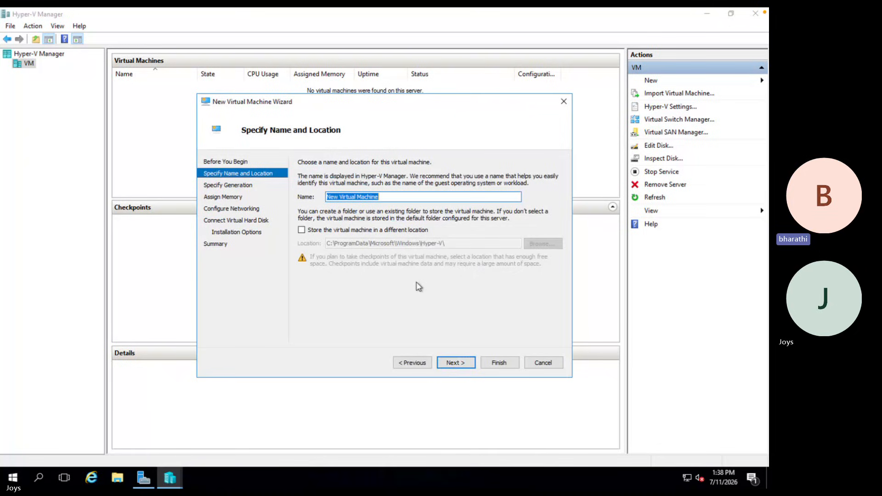
type("DC")
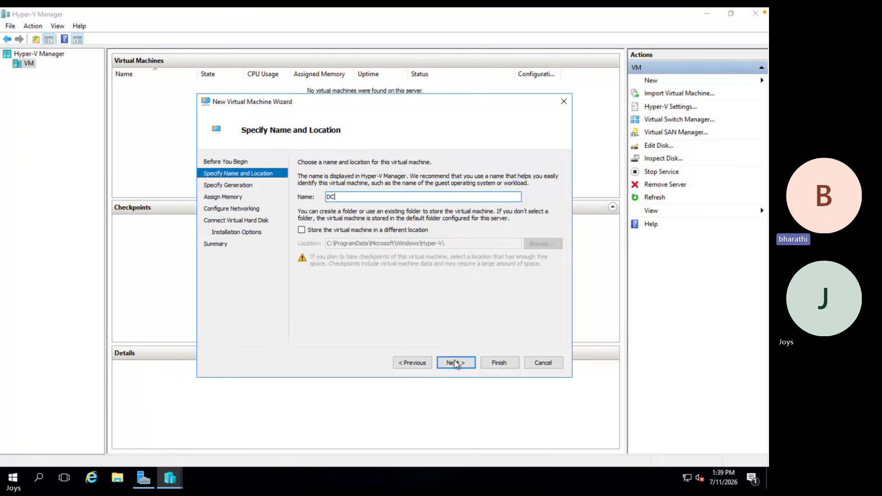
Store the virtual machine in a different location, the Hyper V folder on New Volume (F:), and continue the wizard
left_click(301, 230)
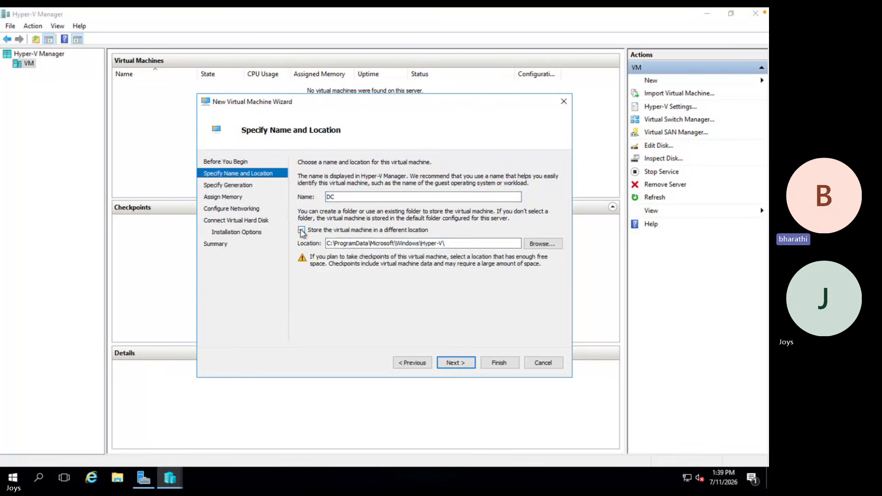
left_click(538, 247)
left_click(536, 244)
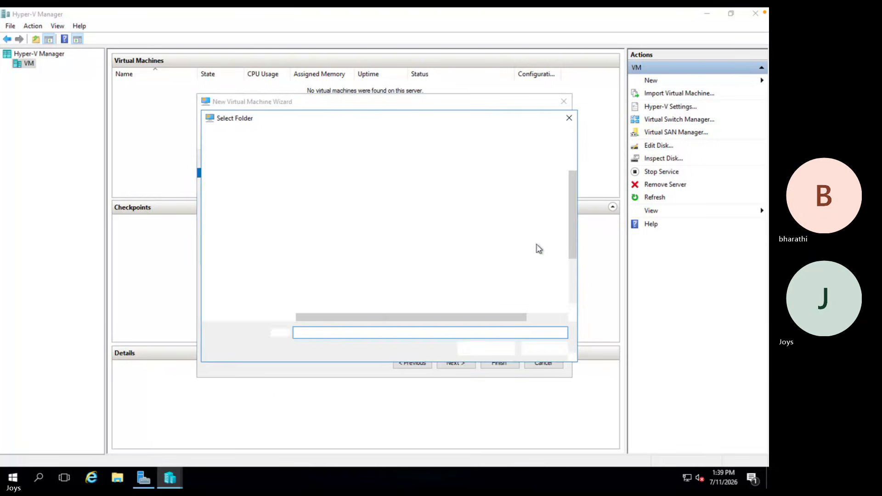
left_click(248, 266)
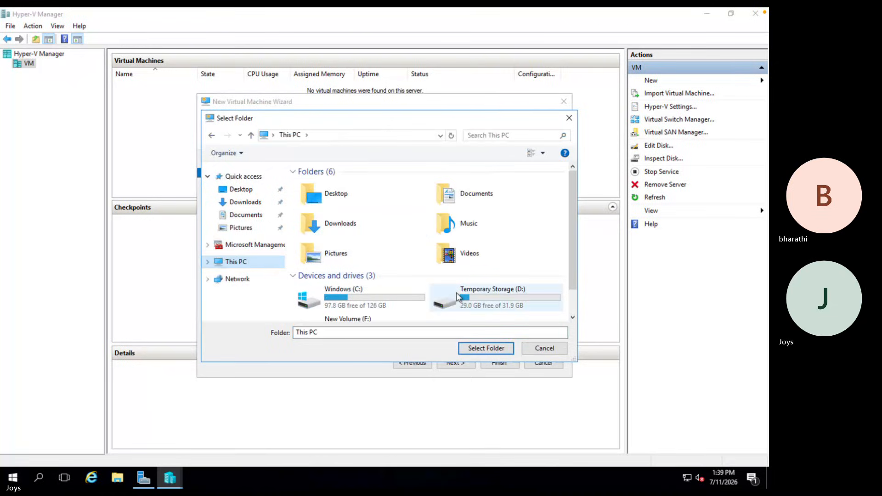
scroll(457, 296, "down", 1)
double_click(358, 305)
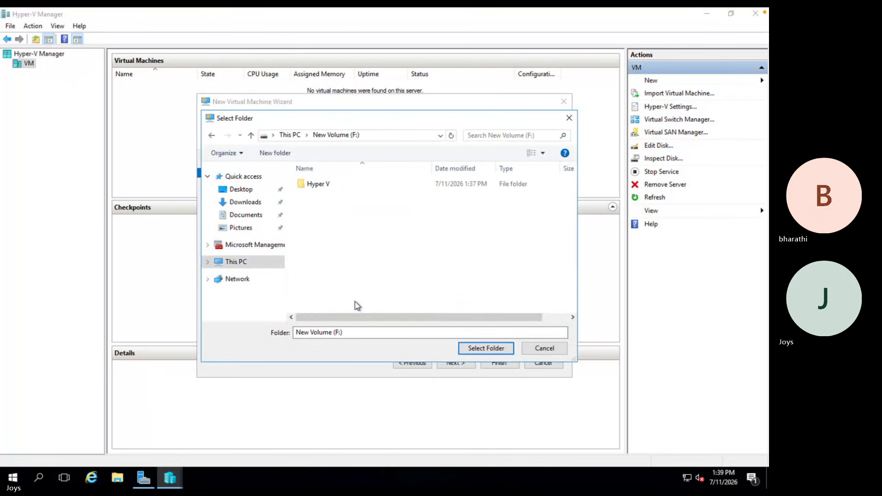
double_click(334, 184)
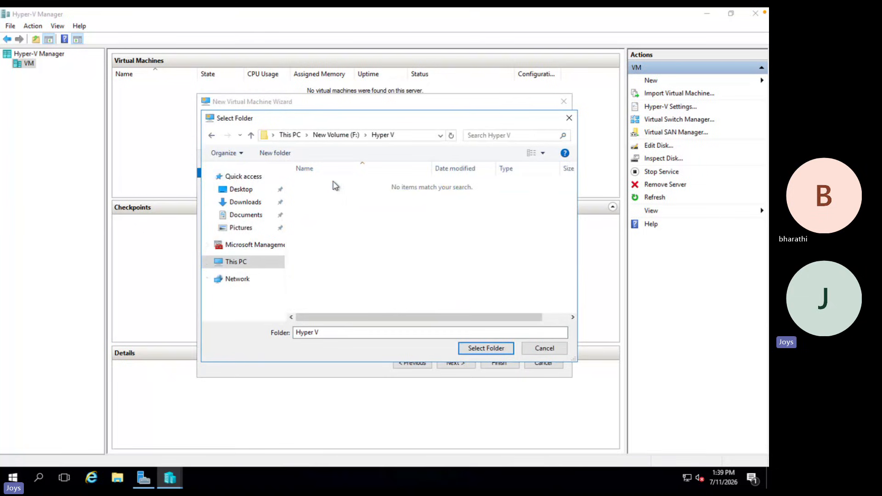
left_click(478, 349)
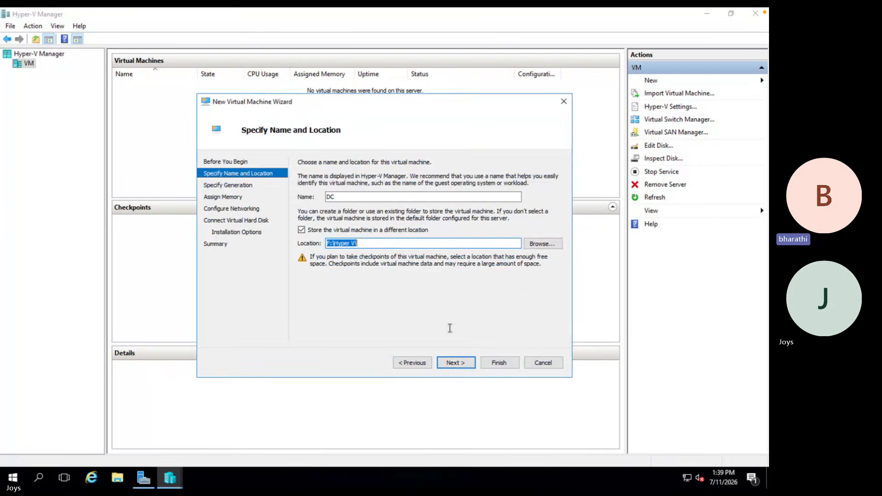
left_click(453, 364)
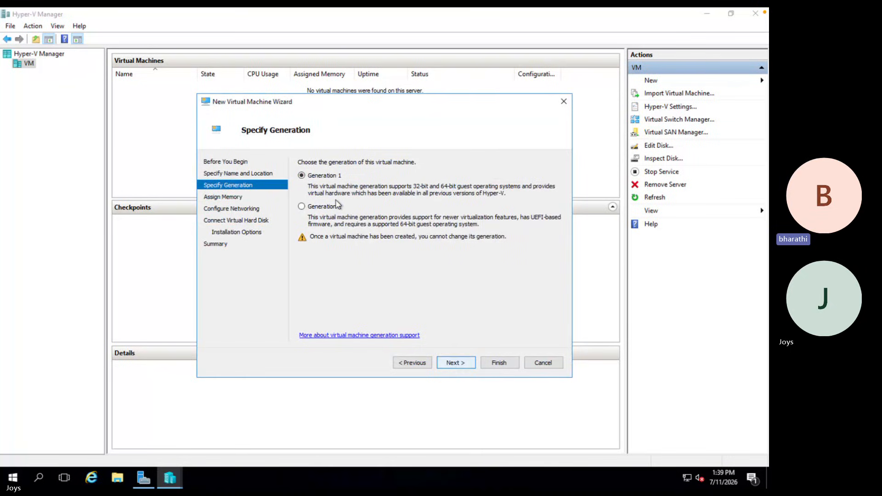
Keep Generation 1 and assign 4096 MB of startup memory to the virtual machine
left_click(453, 364)
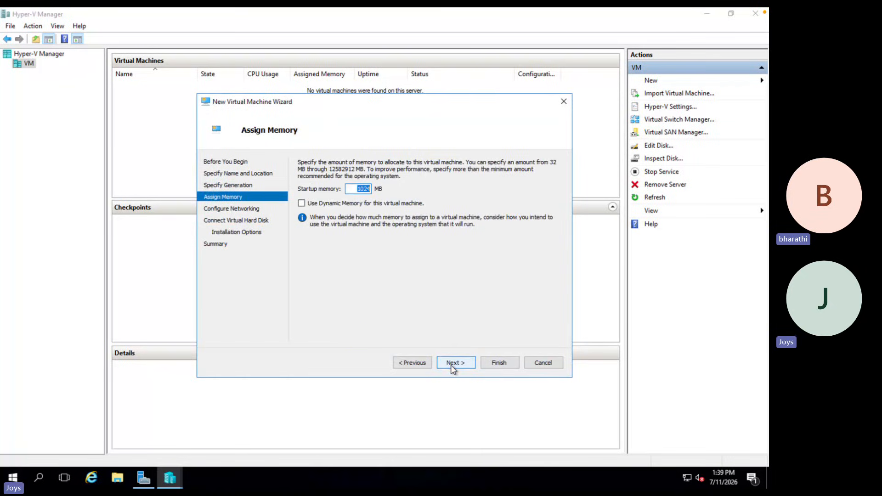
key("BackSpace")
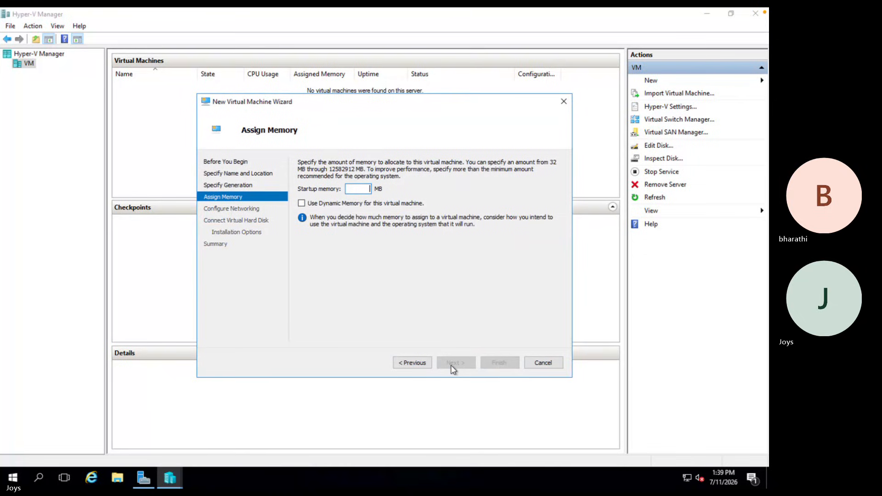
type("409")
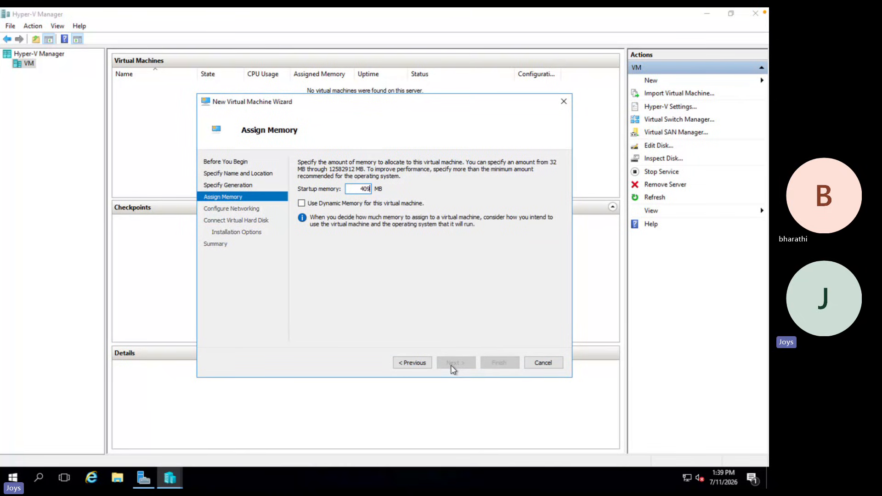
type("6")
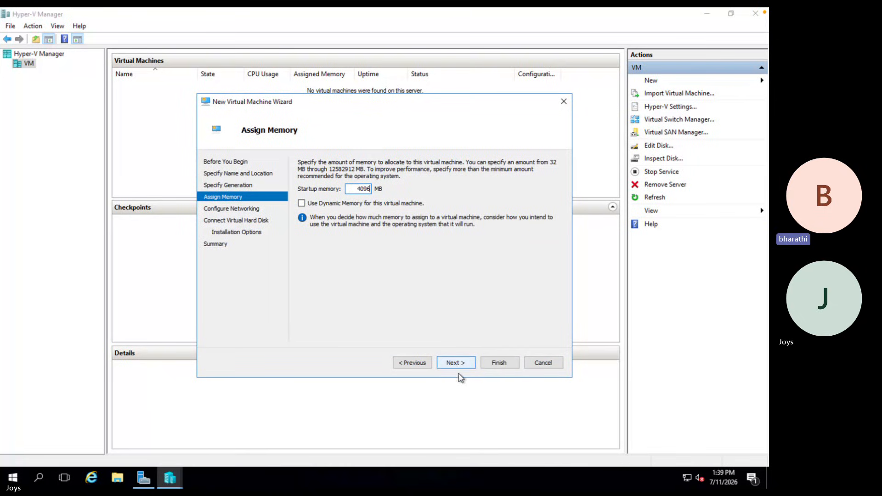
left_click(460, 366)
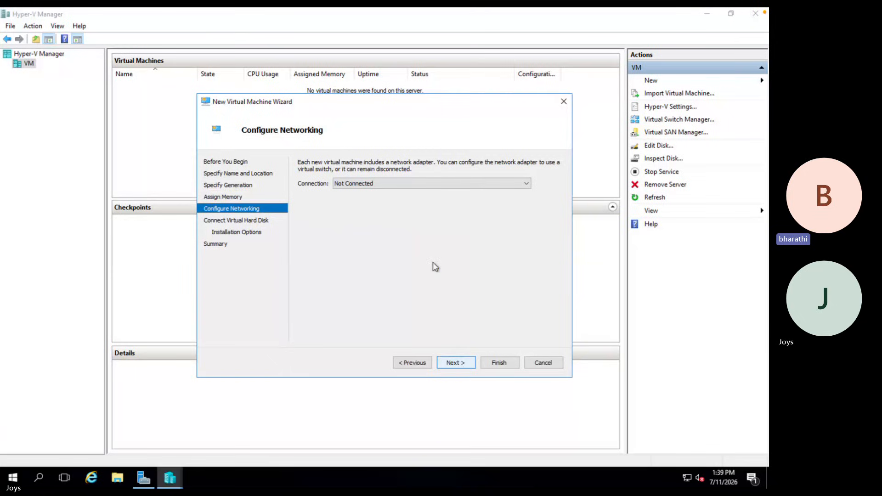
Connect the virtual machine's network adapter to the Private switch and continue to the virtual hard disk options
left_click(410, 184)
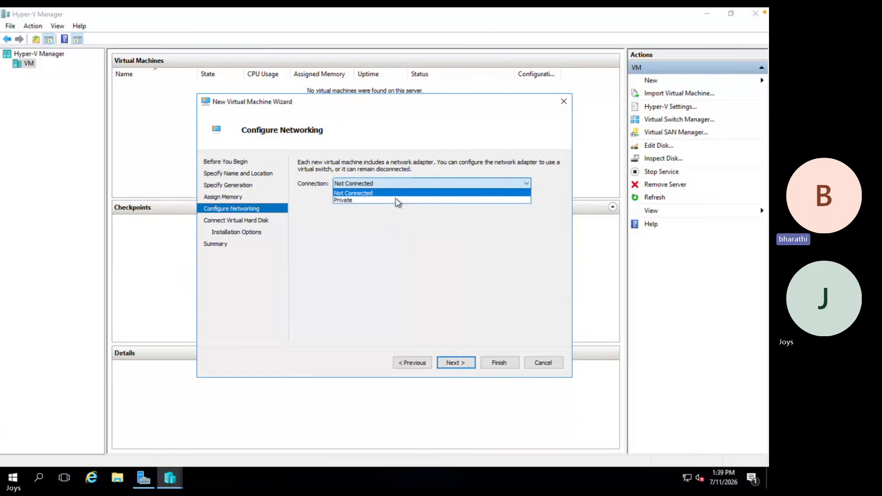
left_click(394, 200)
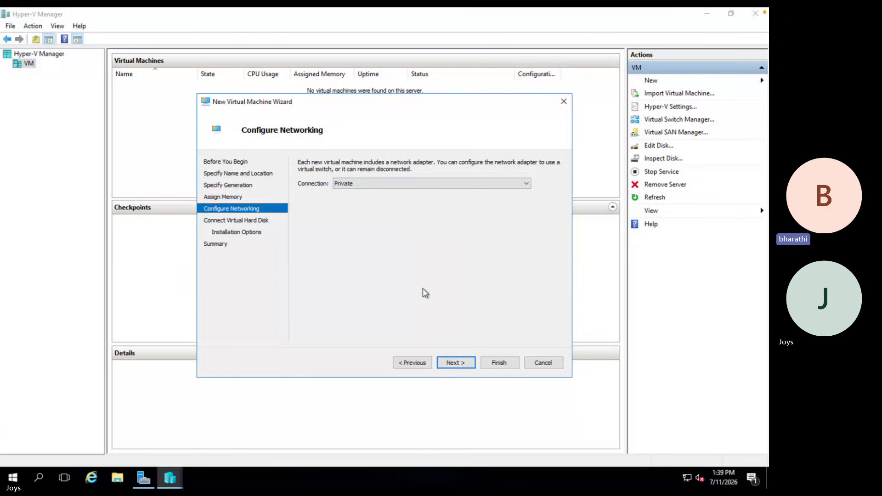
left_click(464, 364)
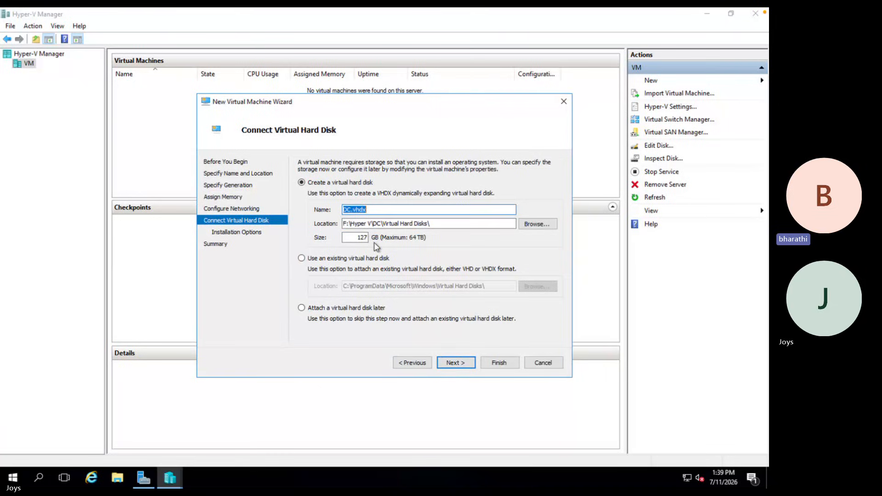
Choose to use an existing virtual hard disk and browse to the Downloads folder for it
left_click(302, 259)
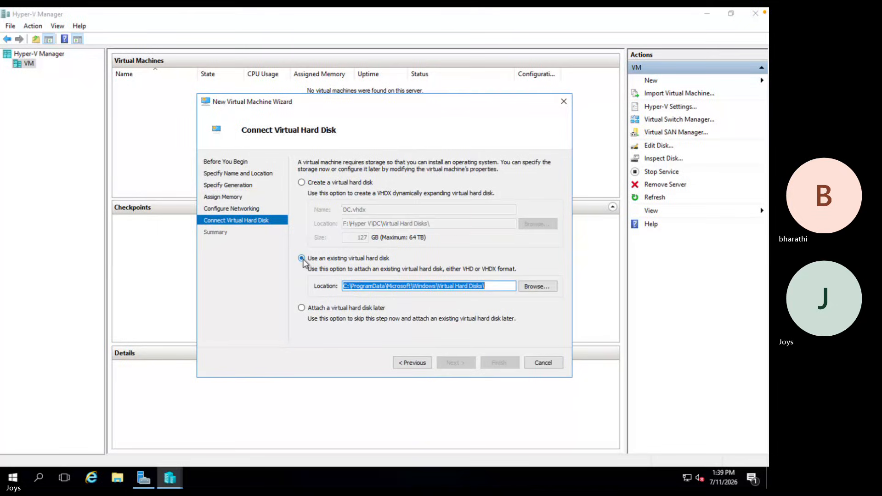
left_click(536, 287)
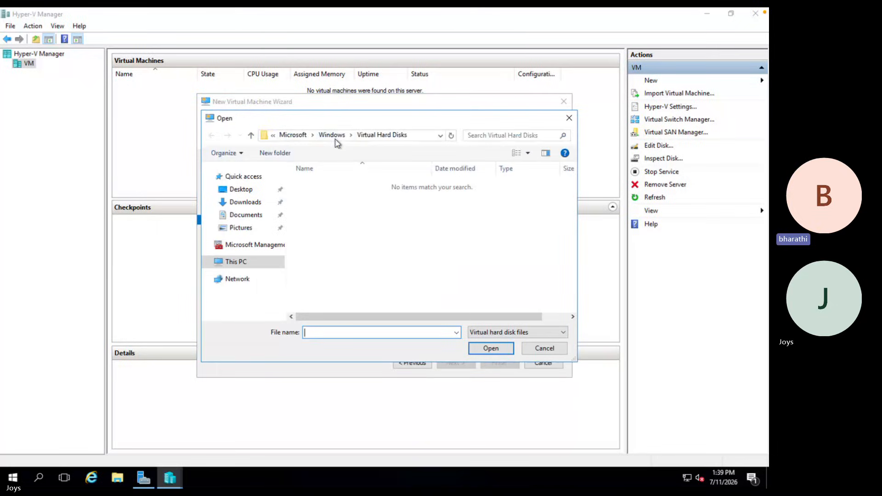
left_click(233, 202)
Rename the first hard disk image file in the Downloads folder as DC
left_click(392, 186)
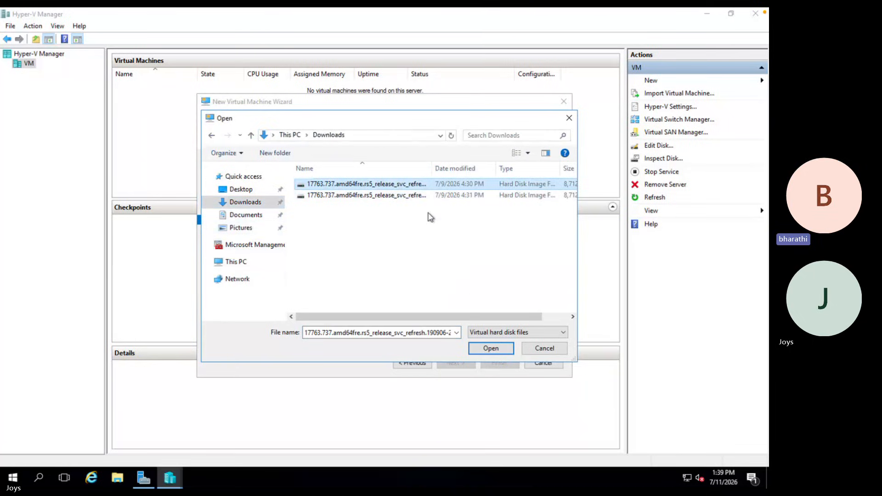
left_click(413, 183)
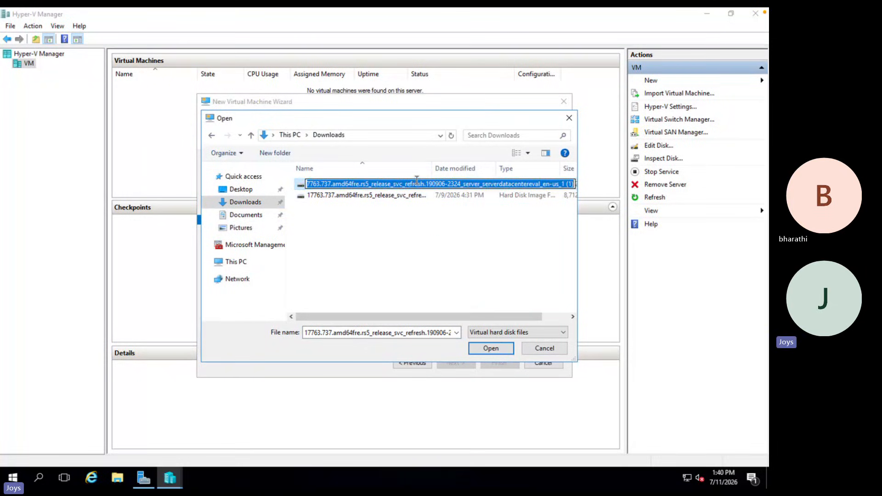
key("BackSpace")
type("V")
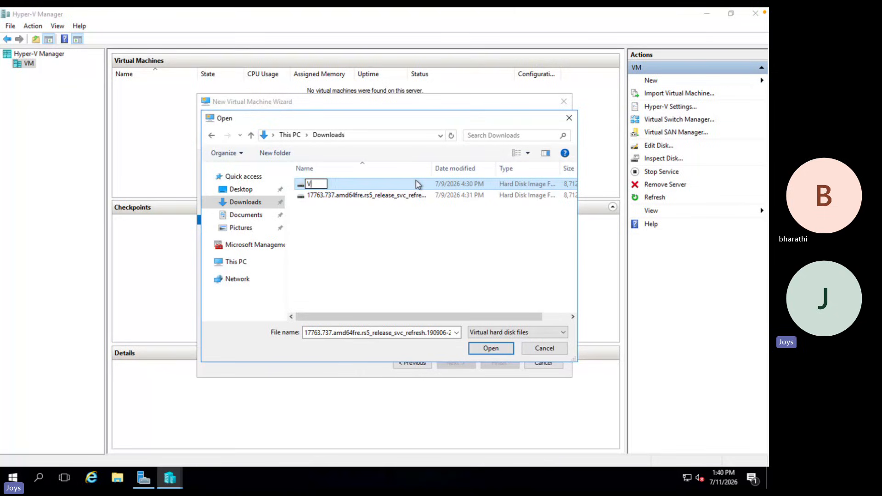
type("C")
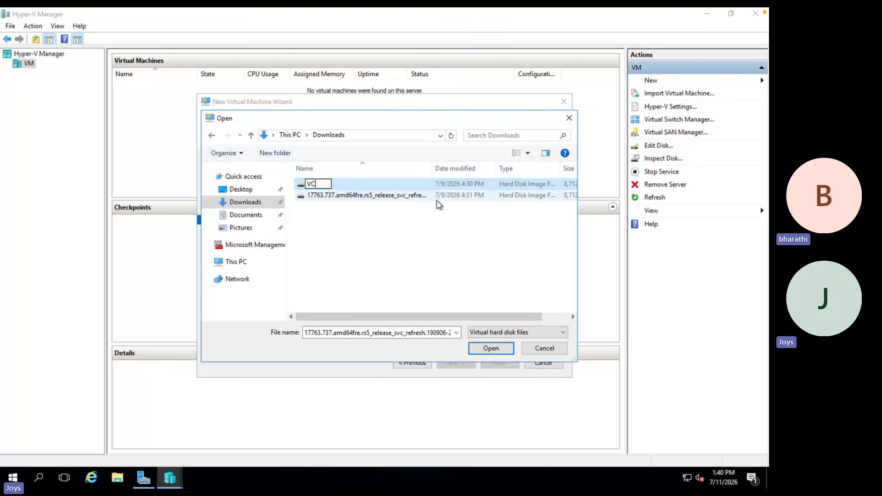
key("BackSpace")
key("BackSpace")
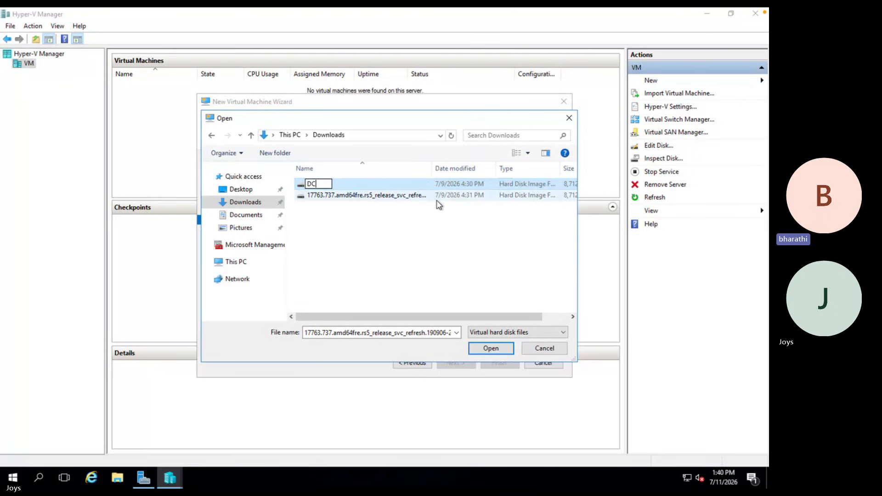
Attach the DC hard disk image from Downloads to the virtual machine and continue to the wizard summary
left_click(404, 184)
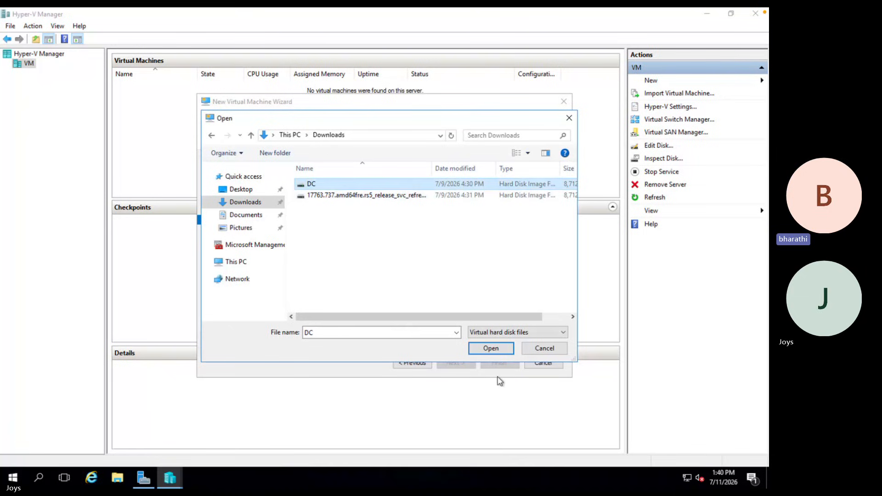
left_click(489, 348)
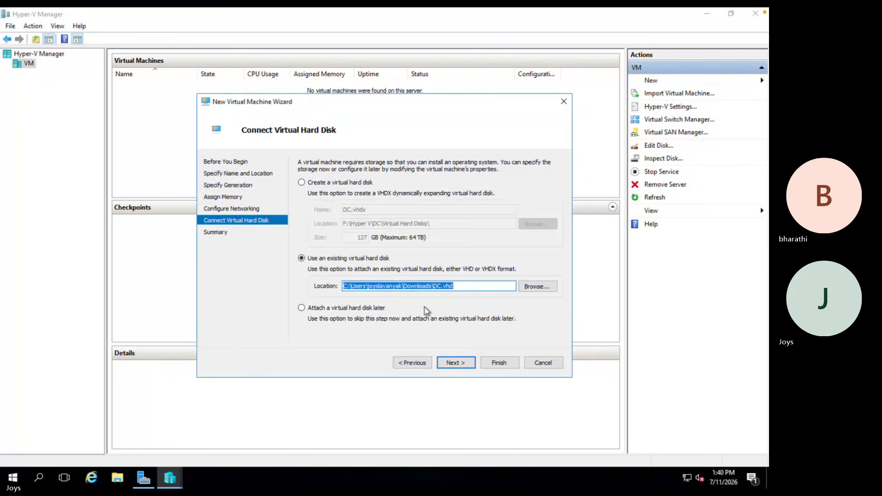
left_click(450, 365)
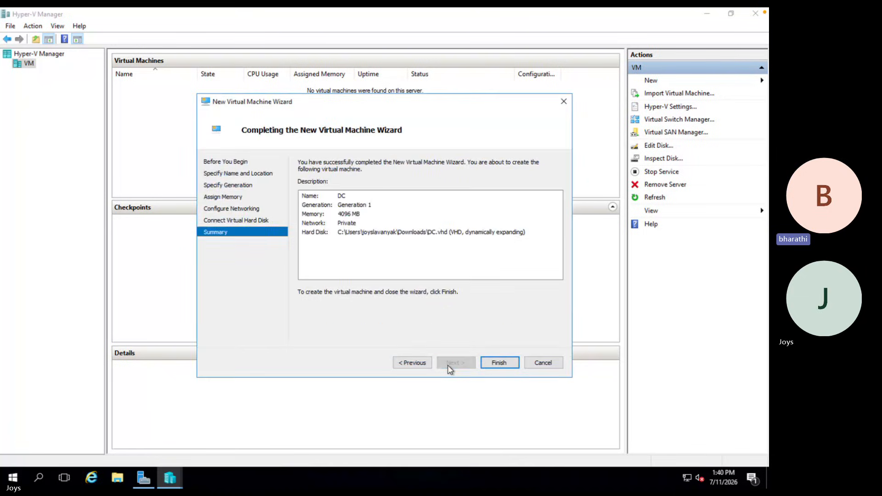
Go back to the generation settings, change the virtual machine to Generation 2, and continue forward to the networking settings
left_click(409, 362)
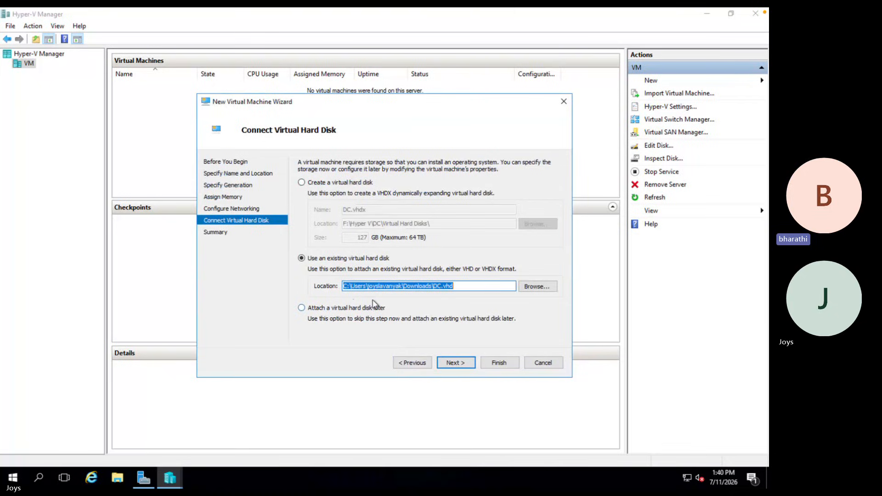
left_click(408, 363)
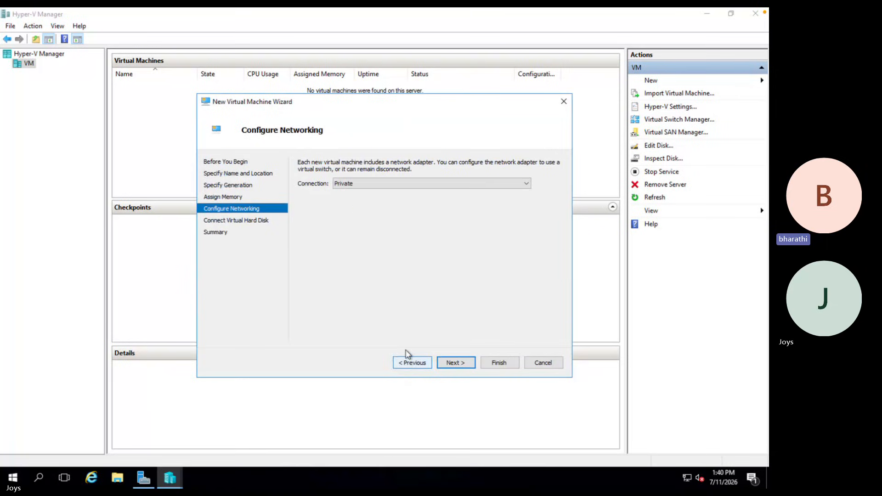
left_click(415, 362)
left_click(414, 363)
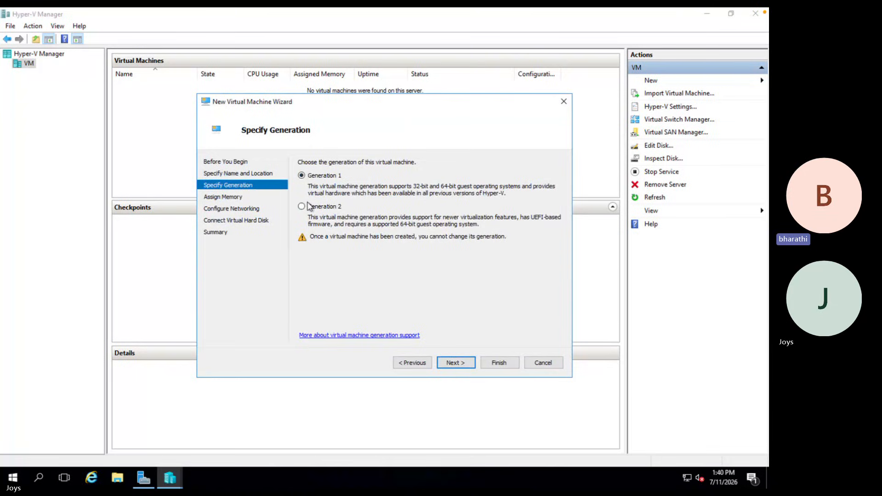
left_click(301, 207)
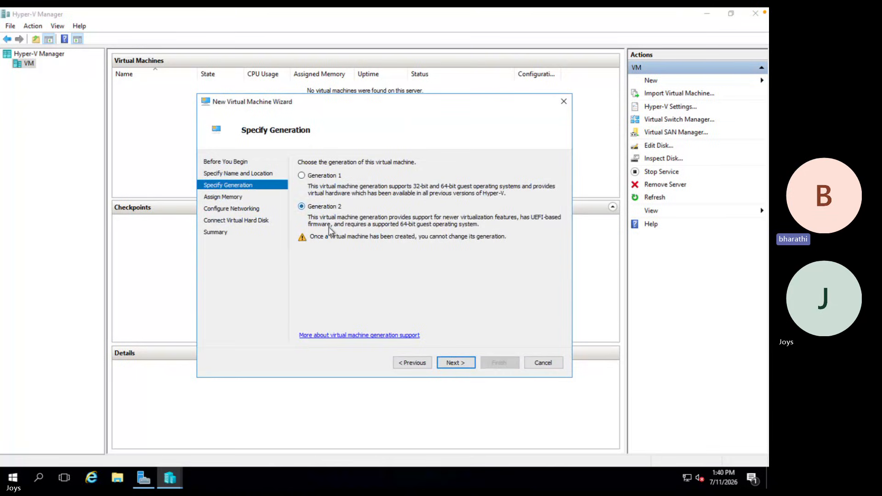
left_click(462, 364)
left_click(462, 365)
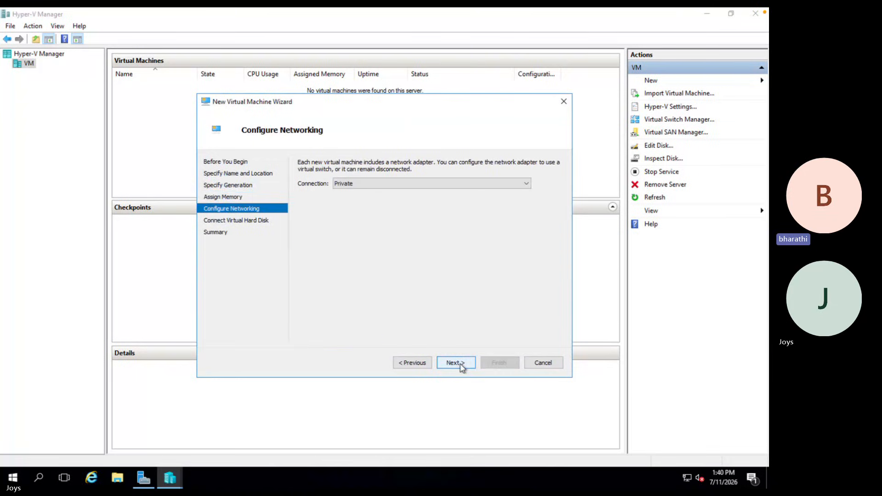
left_click(462, 364)
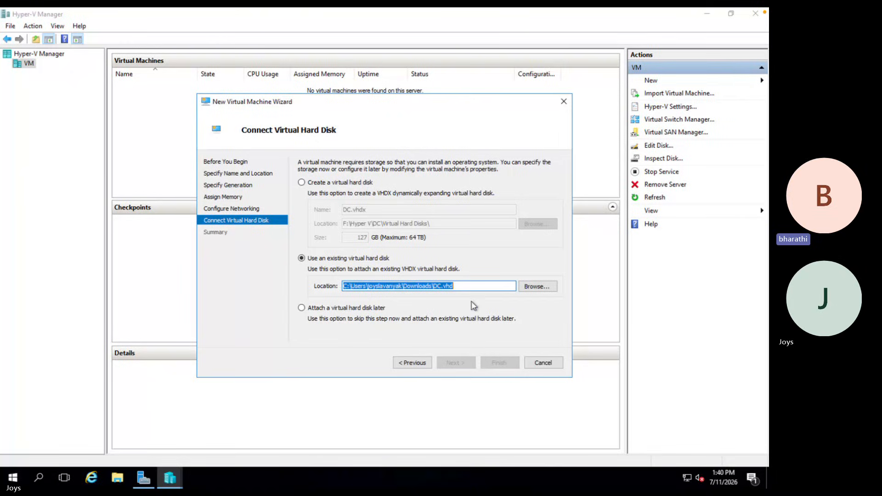
left_click(410, 363)
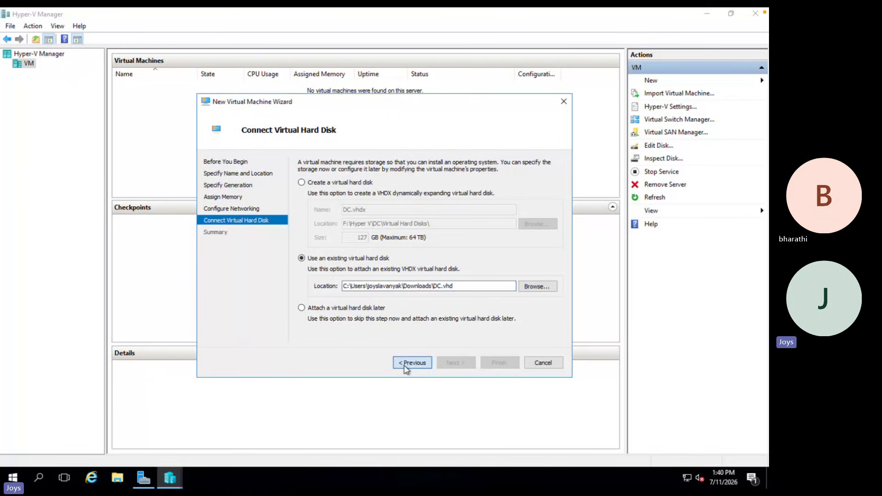
left_click(455, 363)
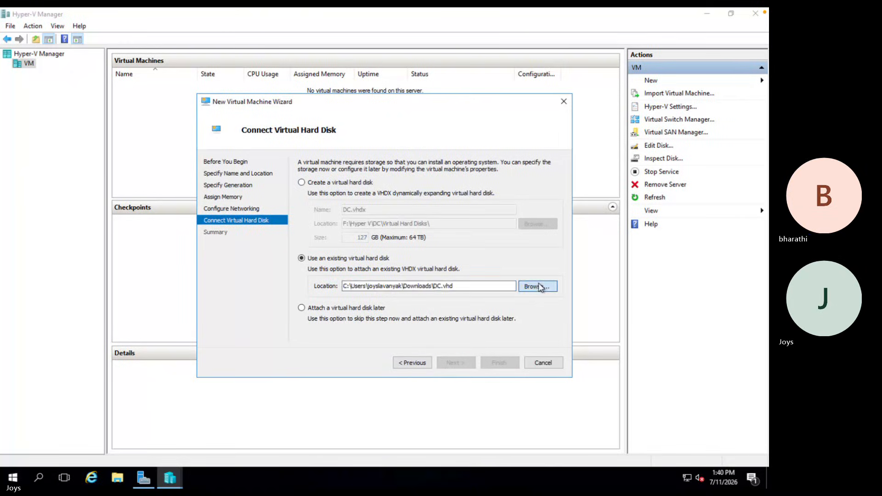
left_click(535, 286)
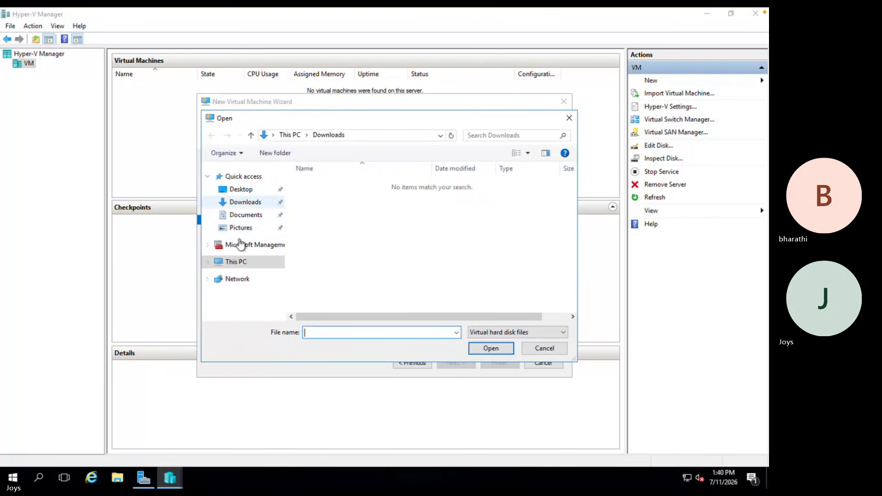
left_click(243, 203)
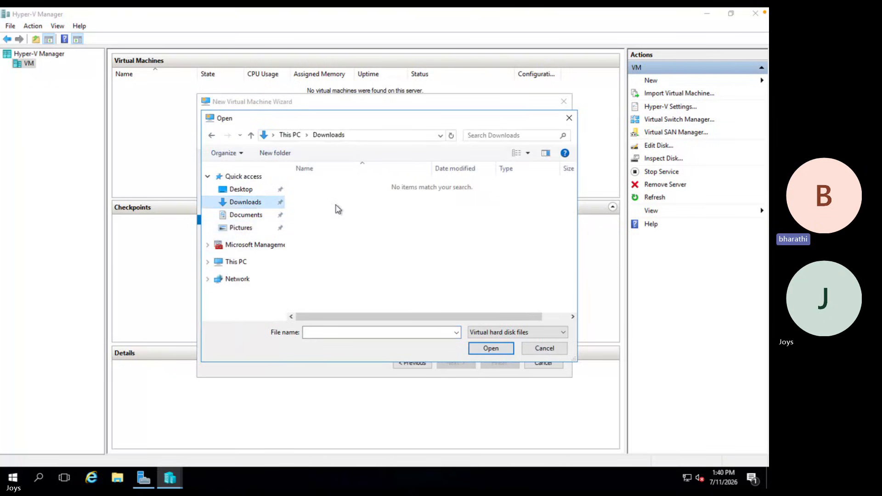
left_click(245, 261)
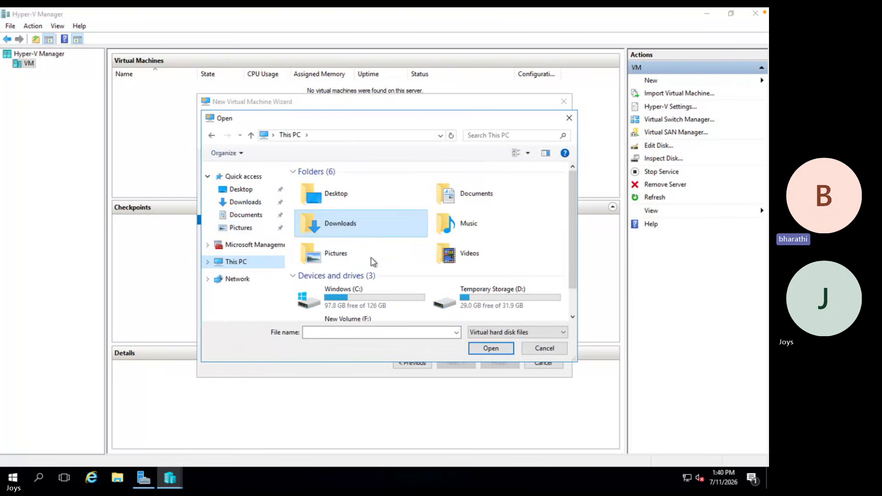
scroll(370, 260, "down", 1)
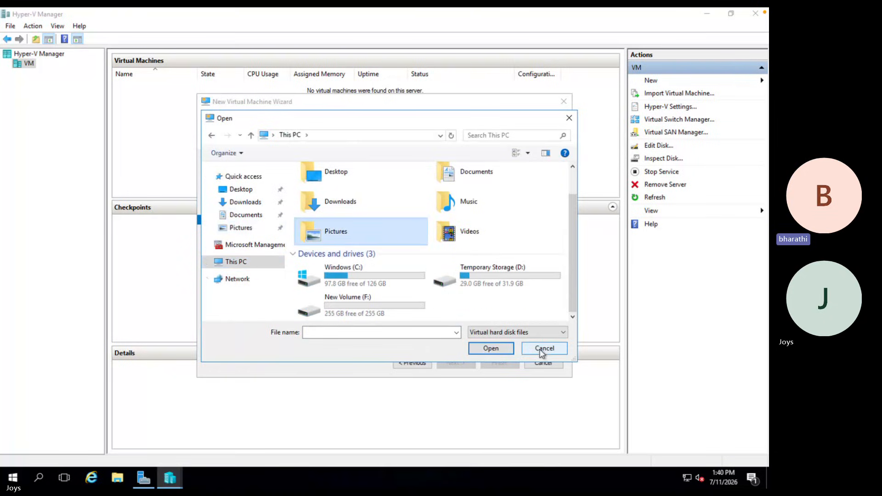
double_click(354, 206)
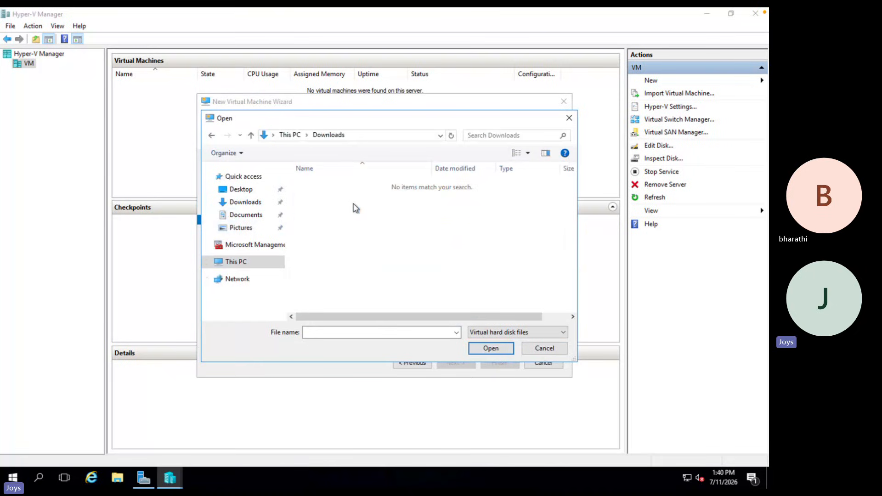
left_click(538, 350)
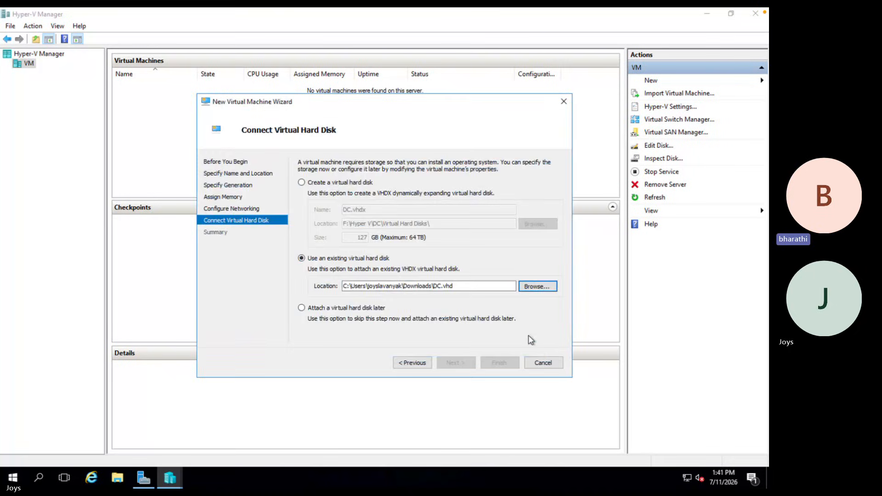
left_click(537, 287)
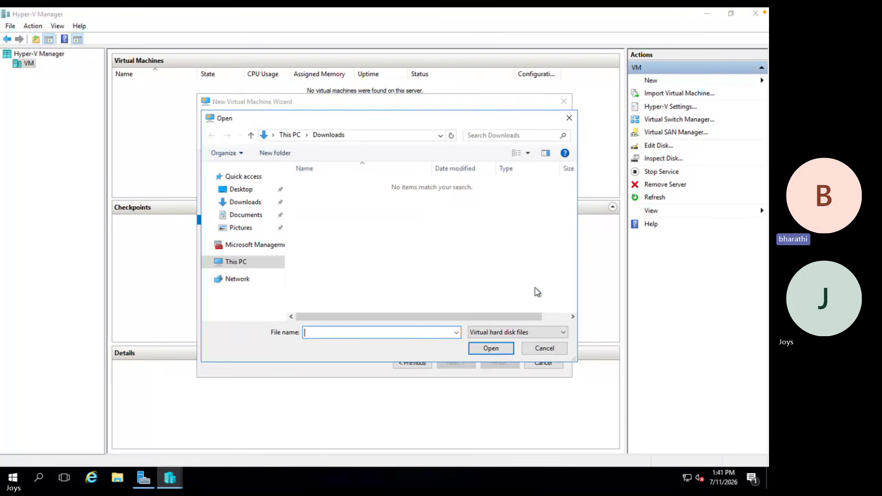
left_click(542, 350)
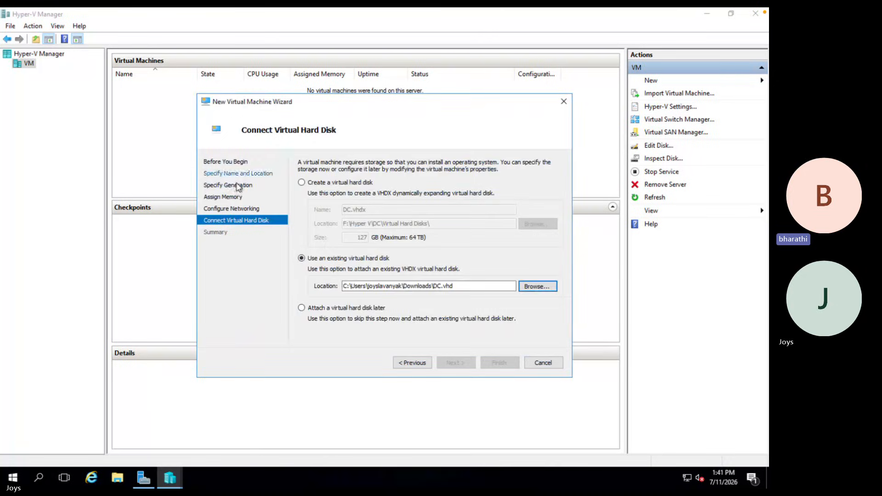
Return to the generation settings, change the virtual machine to Generation 1, and continue forward to the virtual hard disk settings
left_click(232, 185)
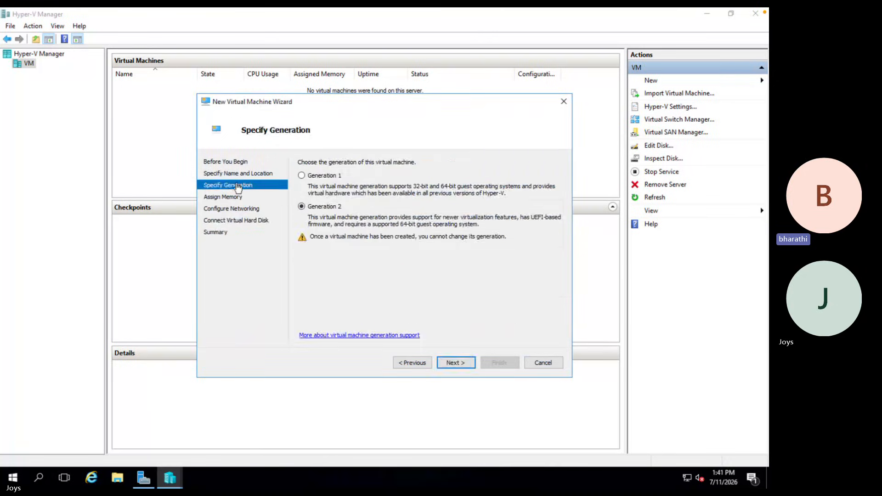
left_click(302, 177)
left_click(455, 365)
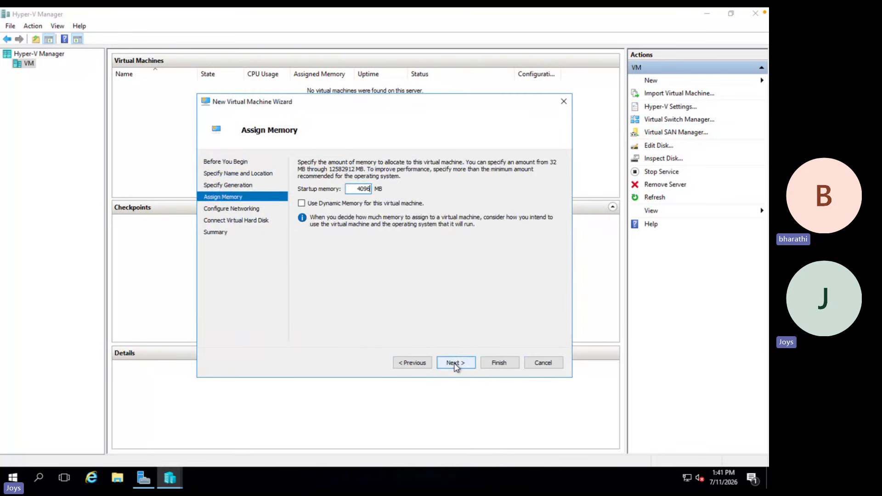
left_click(455, 365)
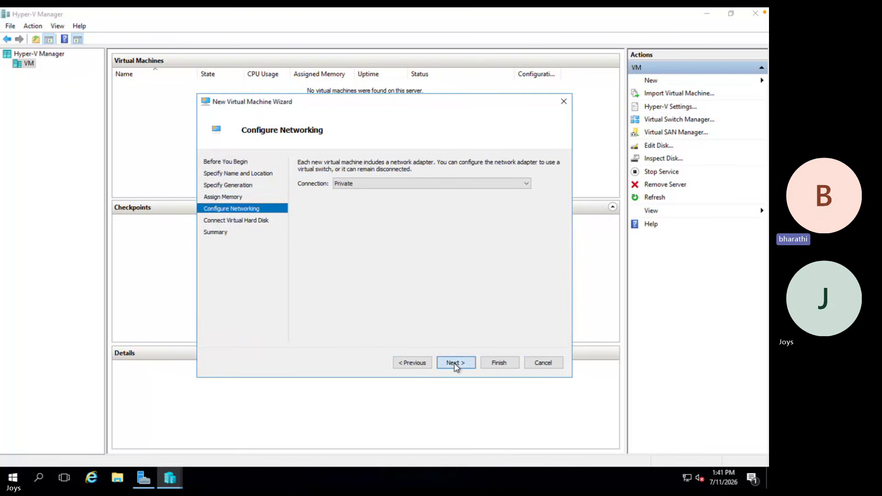
left_click(454, 363)
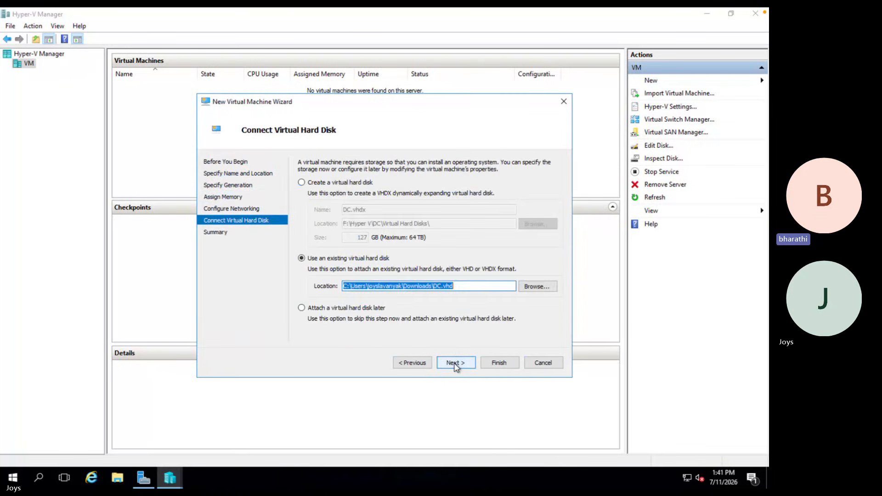
Attach the DC hard disk image from Downloads, finish creating the virtual machine, and select DC in the virtual machine list
left_click(532, 287)
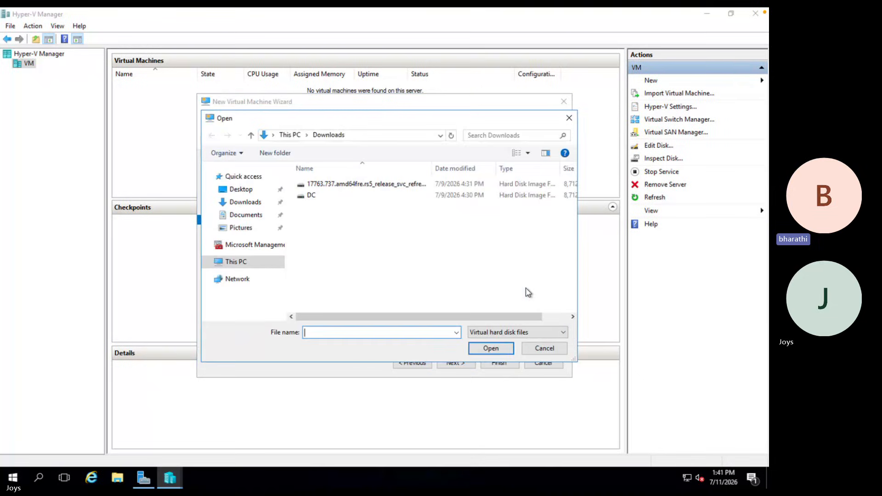
left_click(327, 198)
left_click(478, 350)
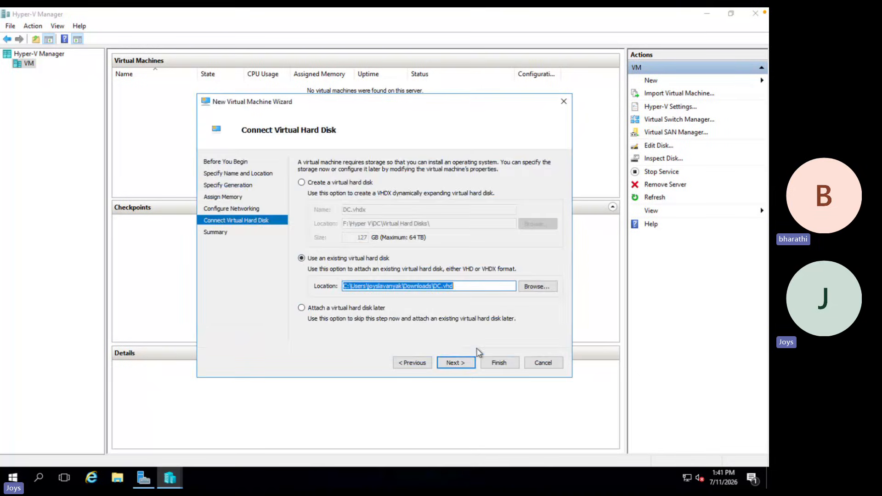
left_click(456, 363)
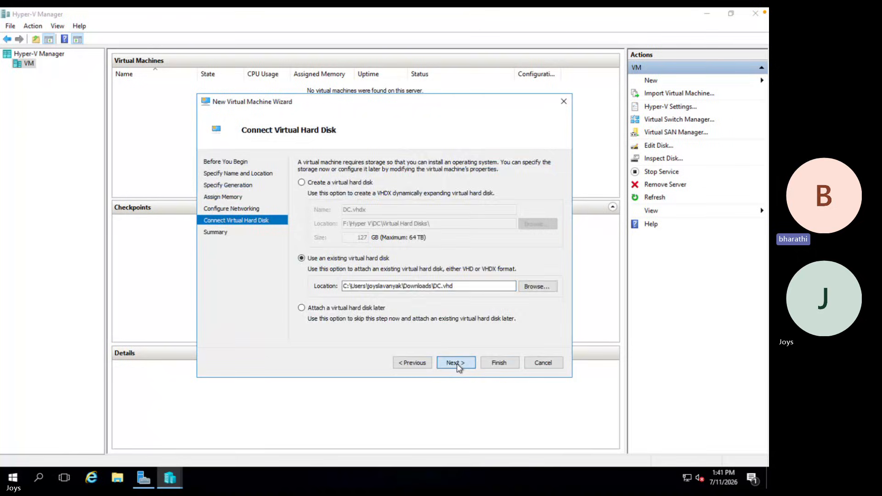
left_click(494, 363)
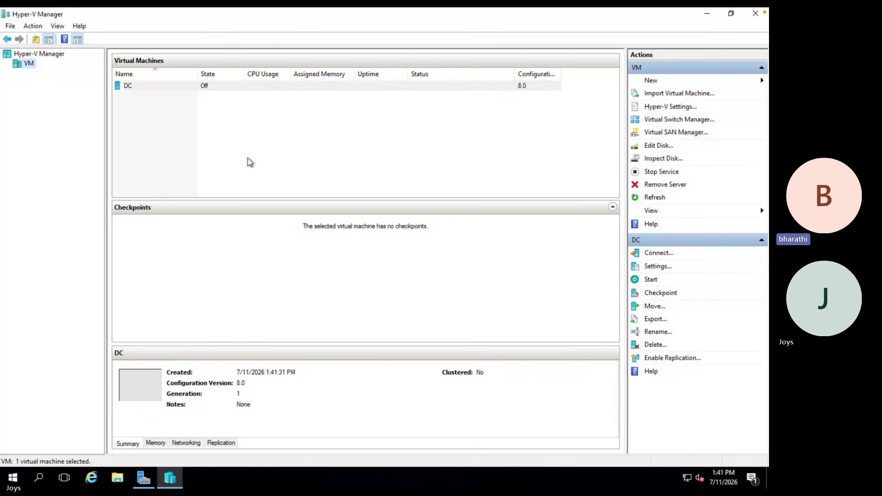
left_click(208, 91)
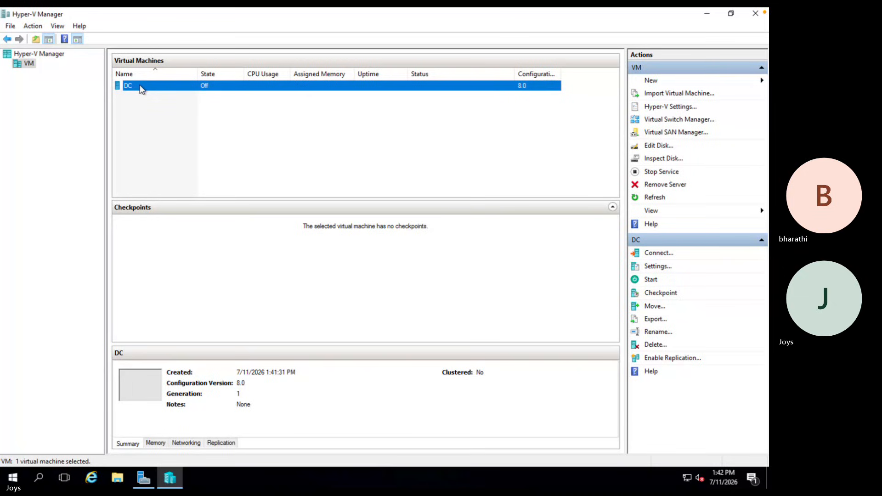
Switch to the Bluetooth page of the Mac's System Settings and turn Bluetooth off and back on
key("ctrl+Up")
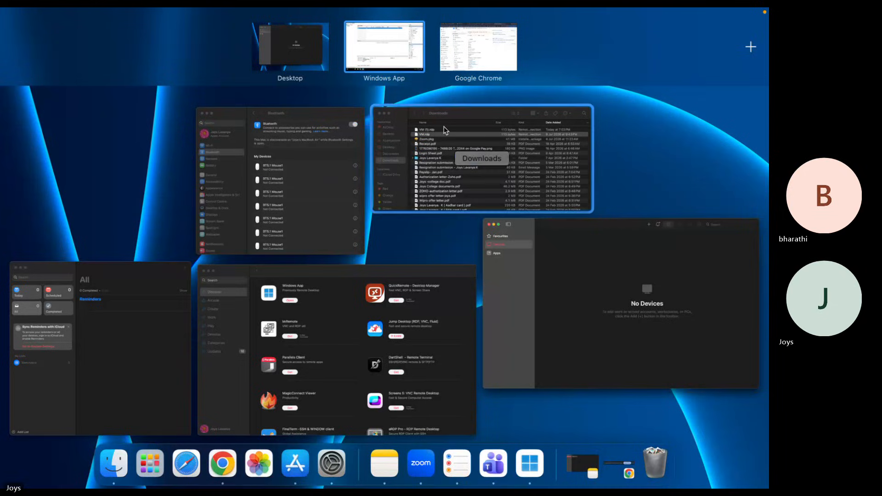
left_click(292, 176)
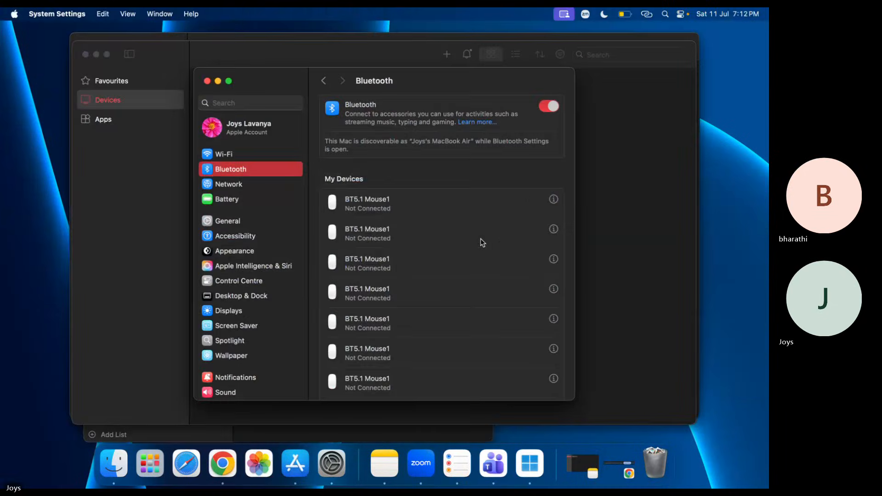
scroll(447, 240, "down", 5)
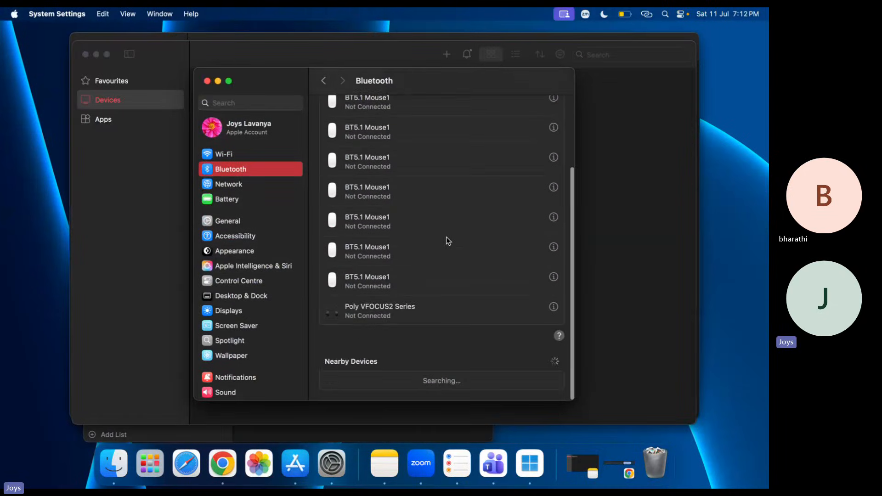
scroll(446, 240, "up", 5)
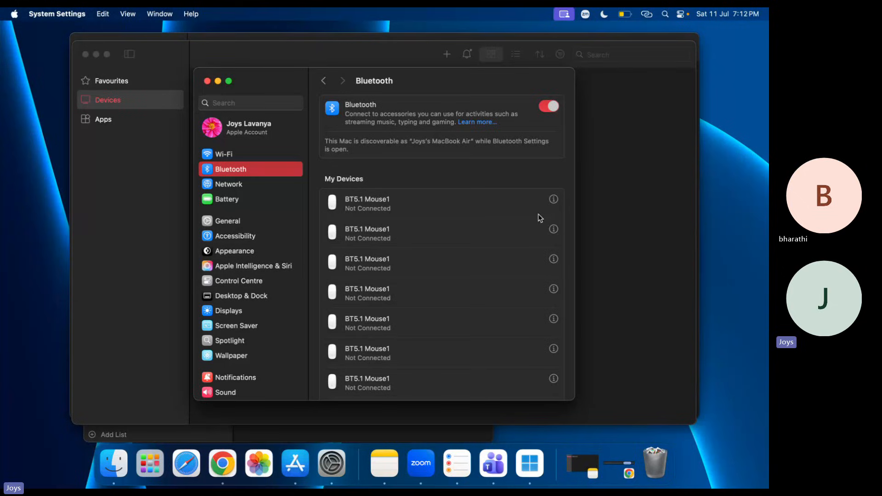
scroll(523, 216, "down", 5)
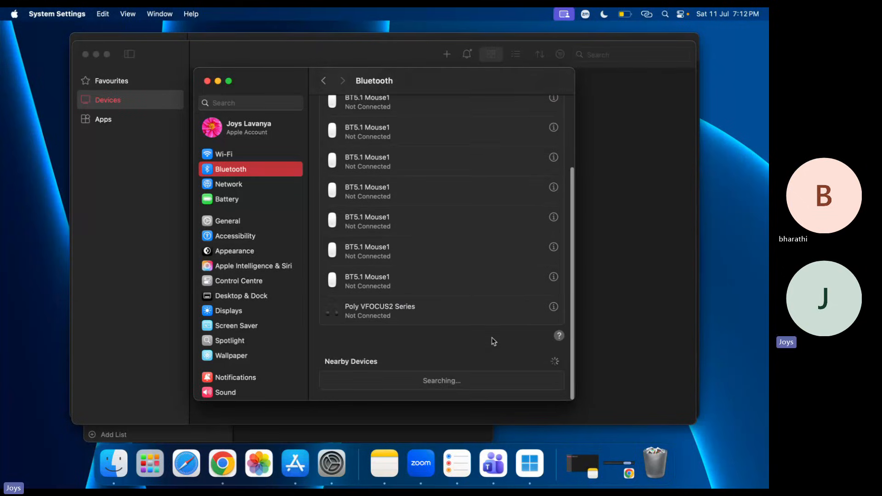
scroll(491, 337, "up", 5)
left_click(549, 107)
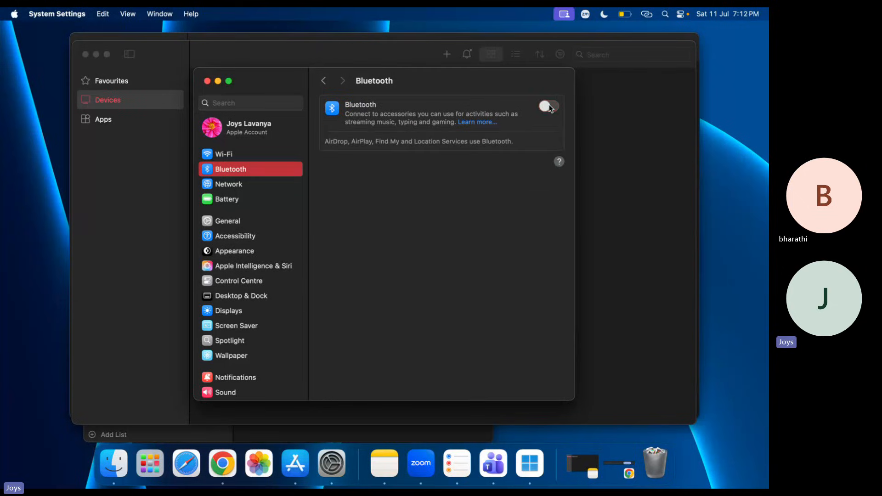
left_click(549, 106)
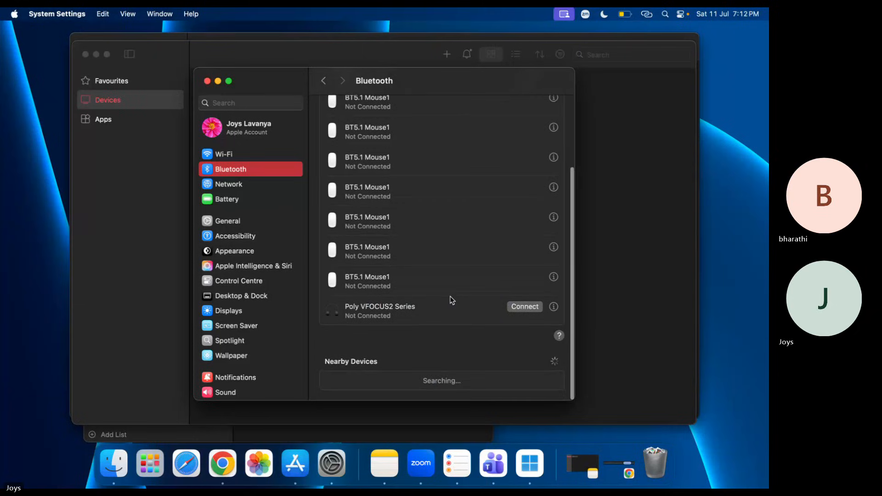
Look through the paired and nearby Bluetooth devices for the mouse
scroll(452, 300, "down", 3)
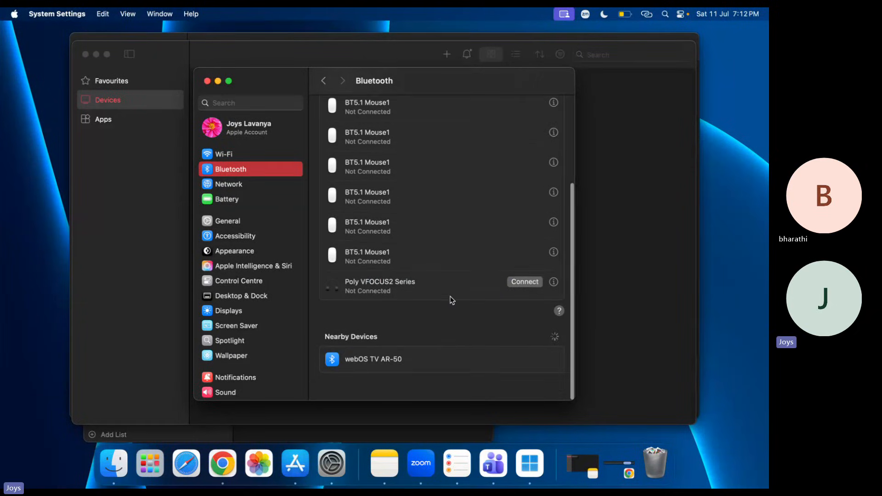
scroll(452, 300, "up", 5)
scroll(452, 300, "down", 5)
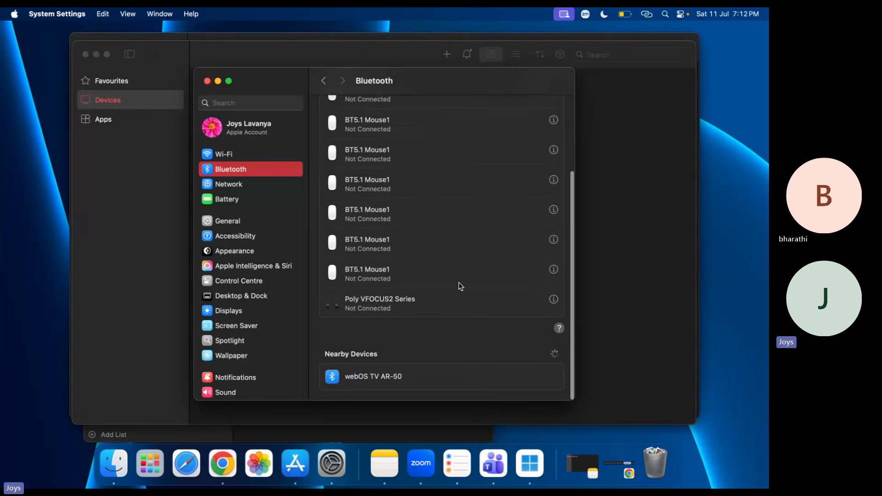
scroll(525, 275, "down", 1)
scroll(524, 274, "up", 5)
scroll(525, 276, "down", 5)
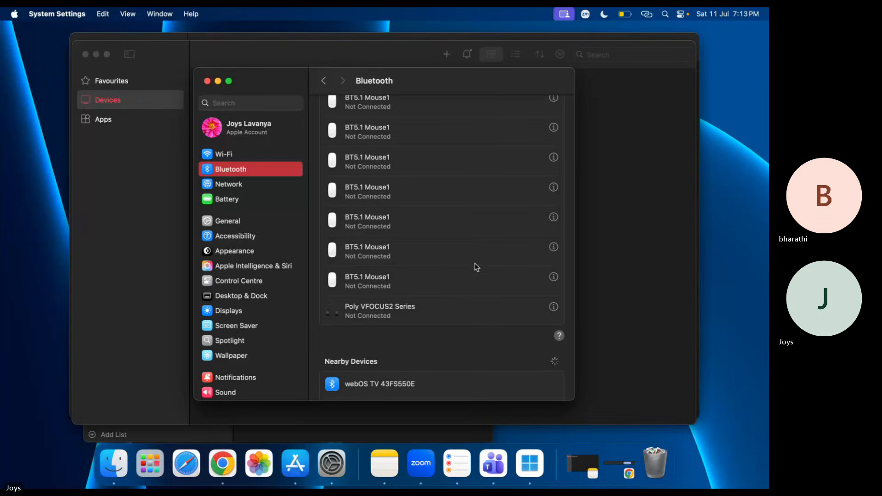
scroll(476, 266, "down", 2)
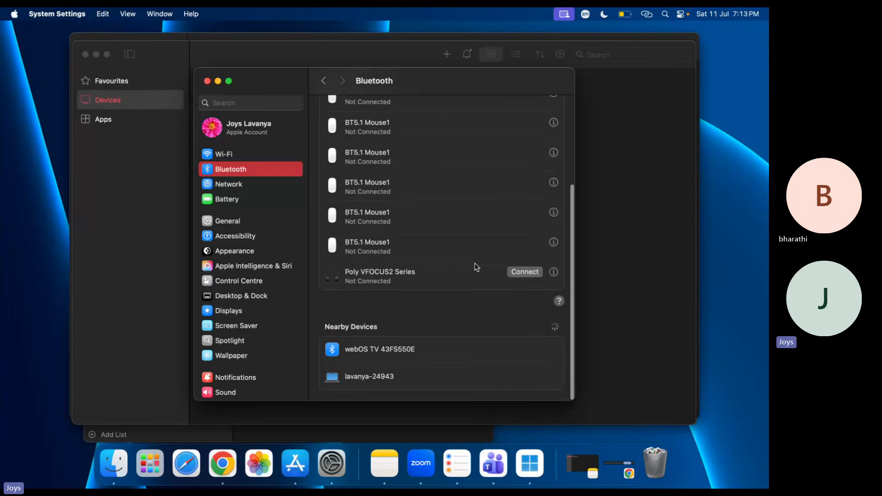
scroll(476, 266, "up", 1)
scroll(476, 266, "up", 5)
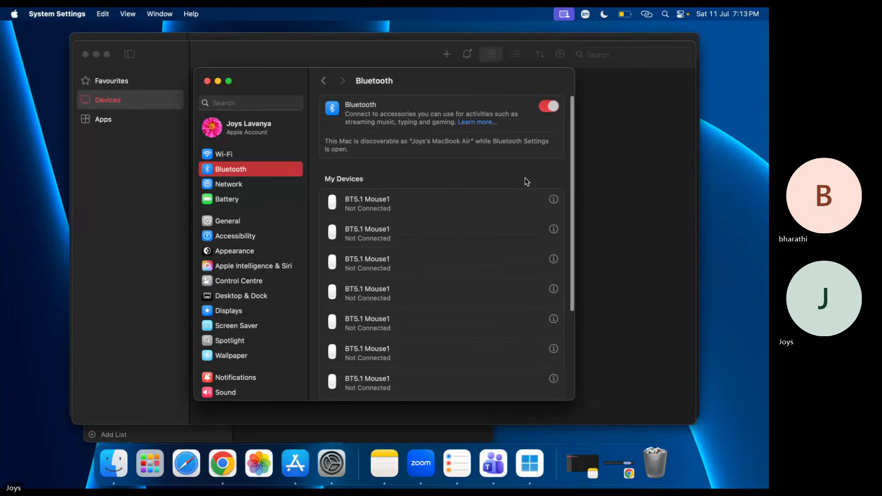
scroll(507, 219, "down", 1)
scroll(508, 219, "down", 5)
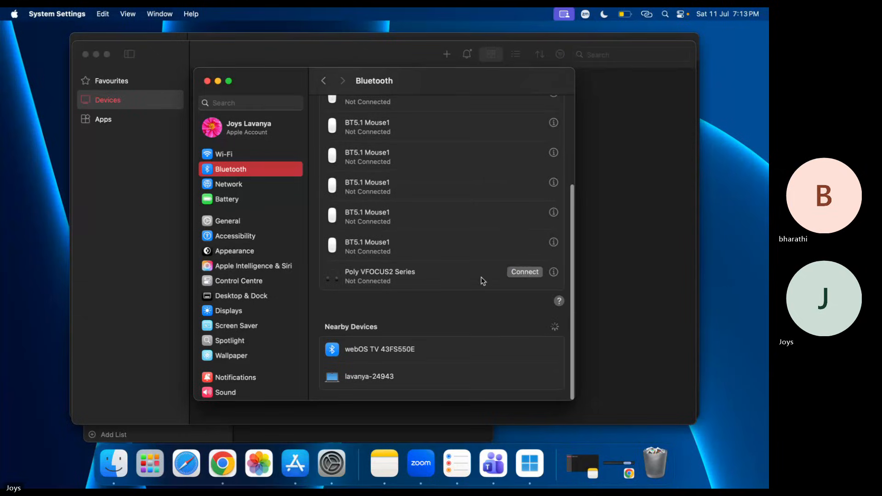
mouse_move(495, 359)
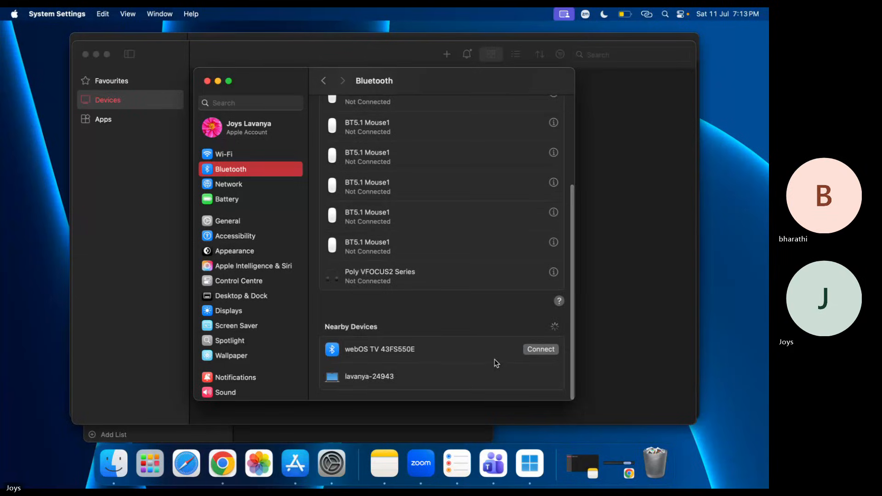
scroll(495, 359, "up", 5)
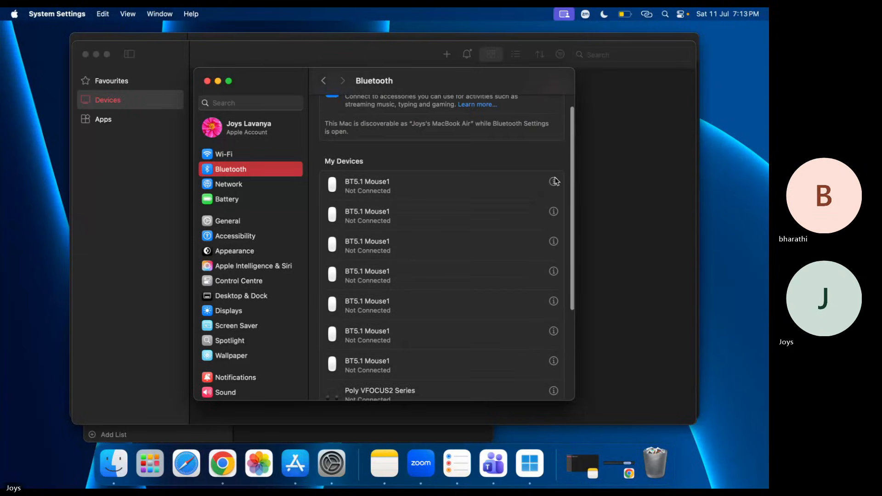
Forget the first three BT5.1 Mouse1 entries in the paired Bluetooth devices, confirming each removal
left_click(554, 182)
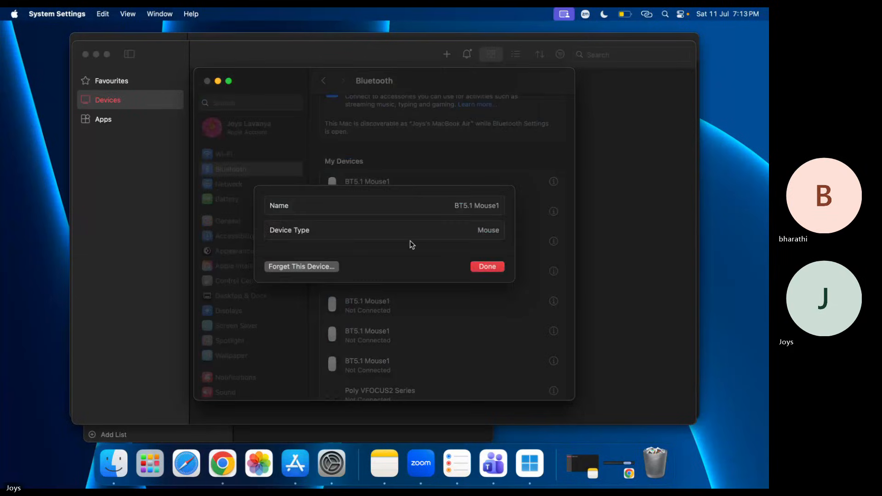
left_click(292, 266)
left_click(416, 284)
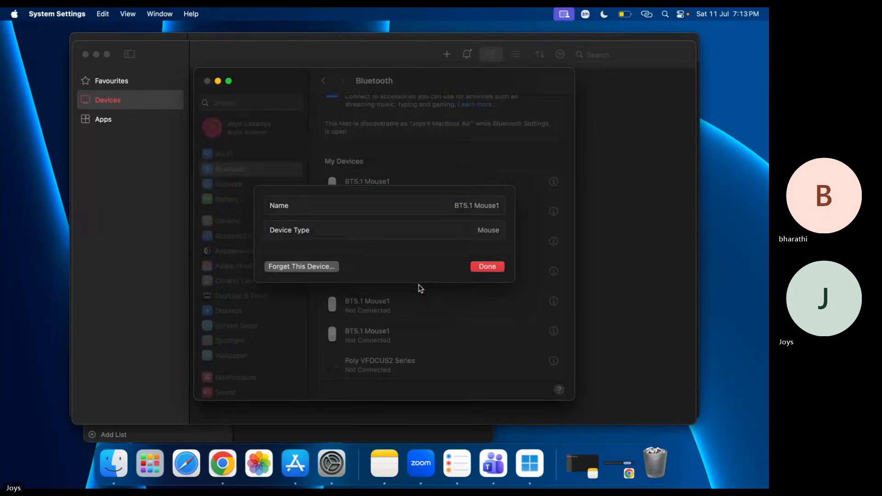
left_click(553, 182)
left_click(290, 267)
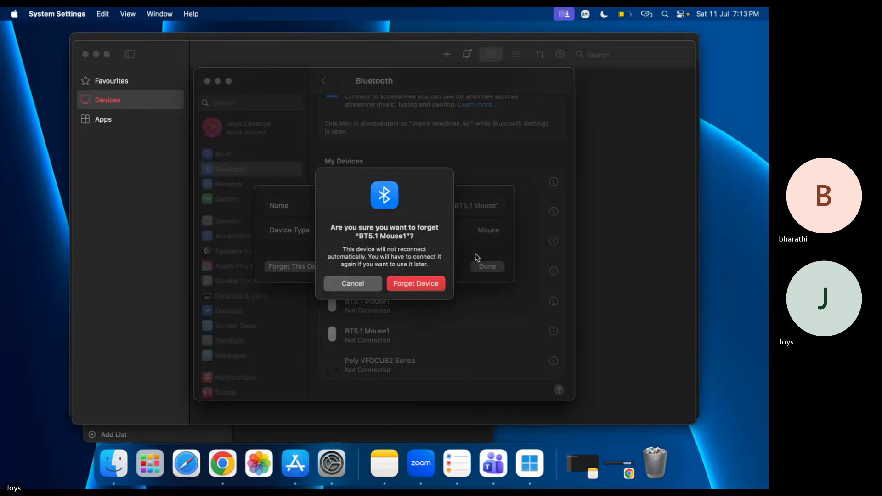
left_click(436, 282)
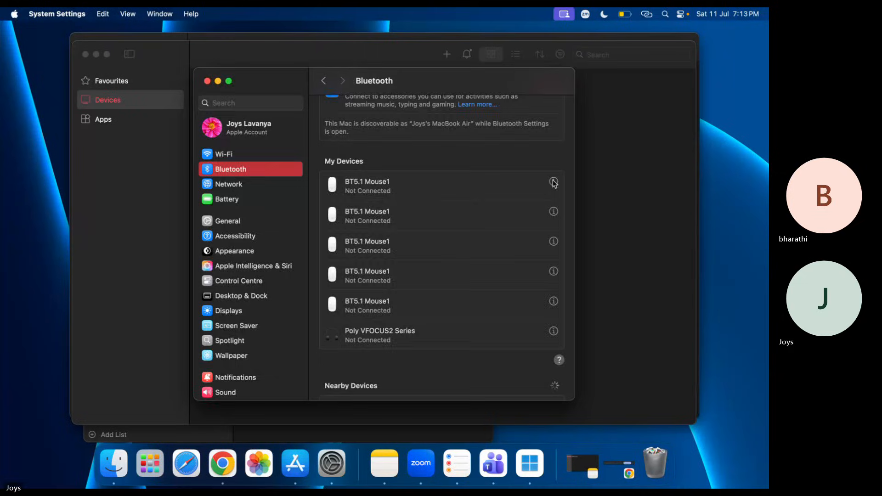
left_click(554, 182)
left_click(276, 267)
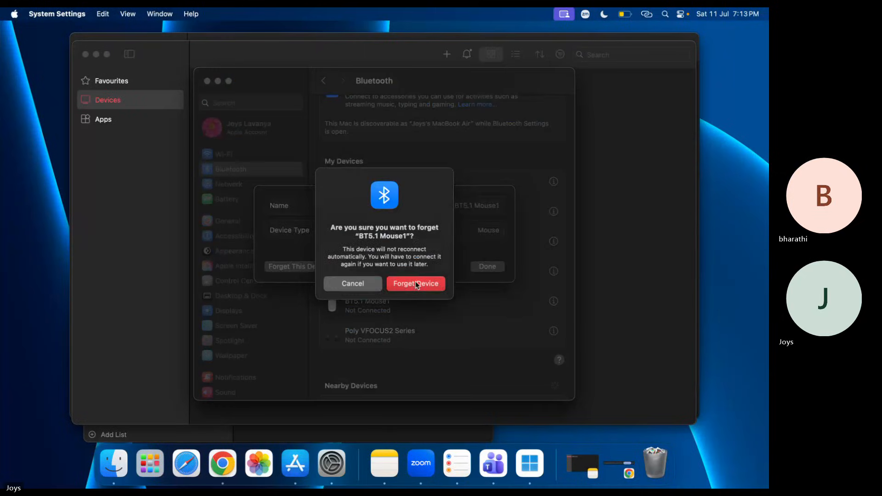
left_click(416, 283)
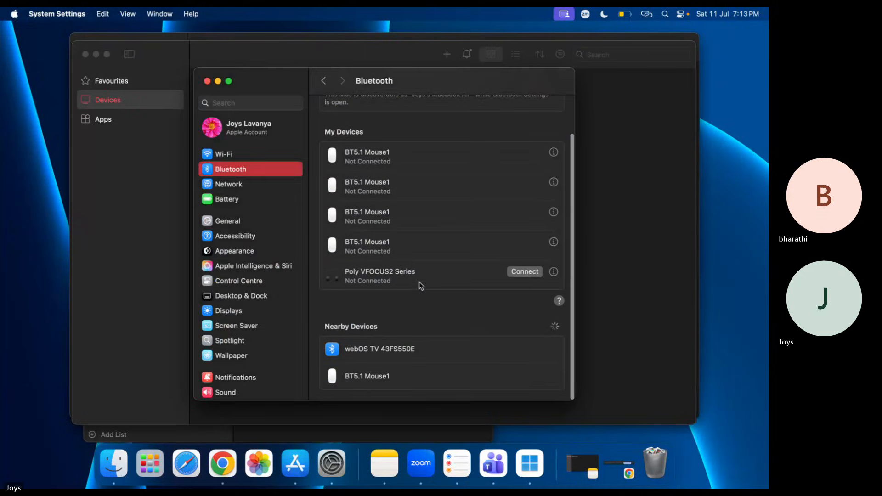
Connect the nearby BT5.1 Mouse1 device and switch back to the full-screen remote session in Windows App
left_click(542, 378)
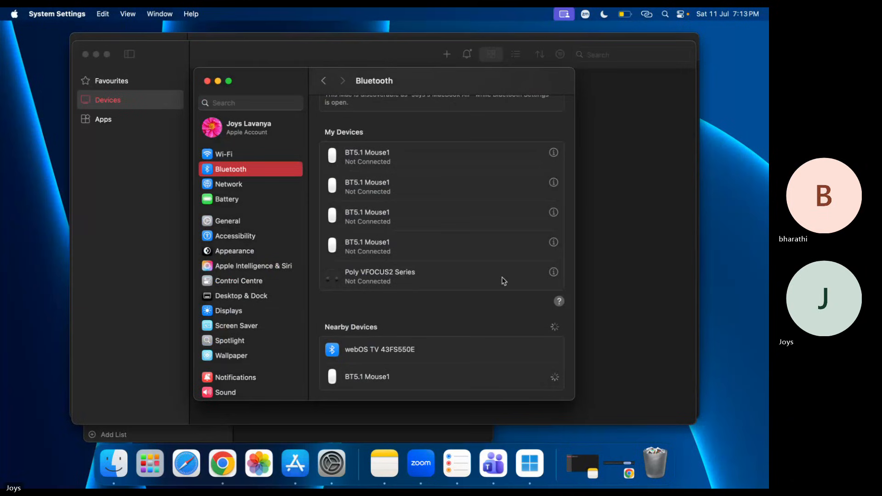
scroll(480, 287, "up", 3)
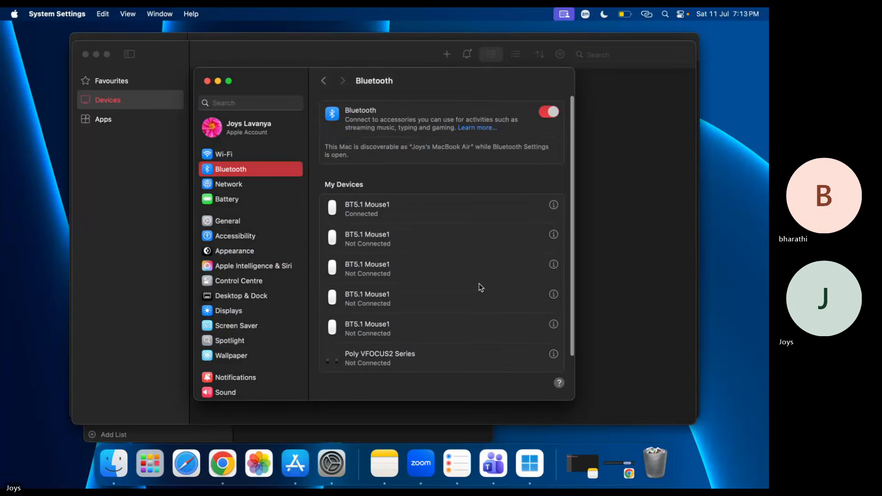
key("ctrl+Up")
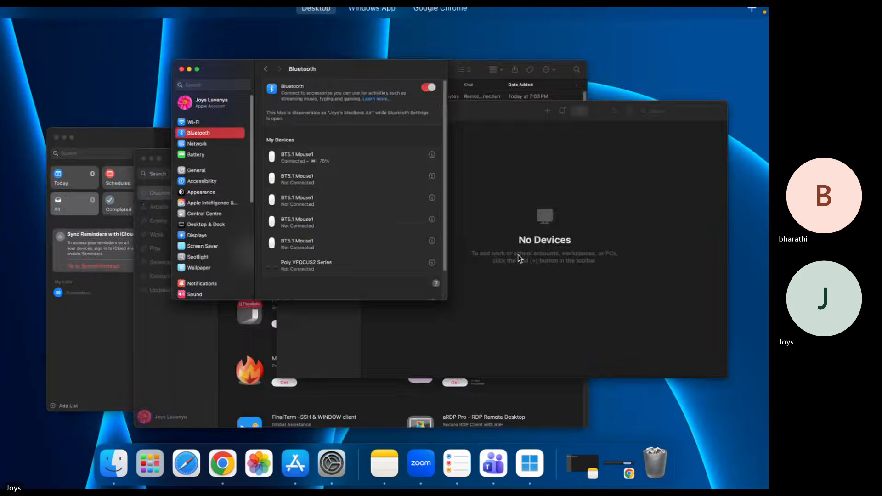
left_click(401, 54)
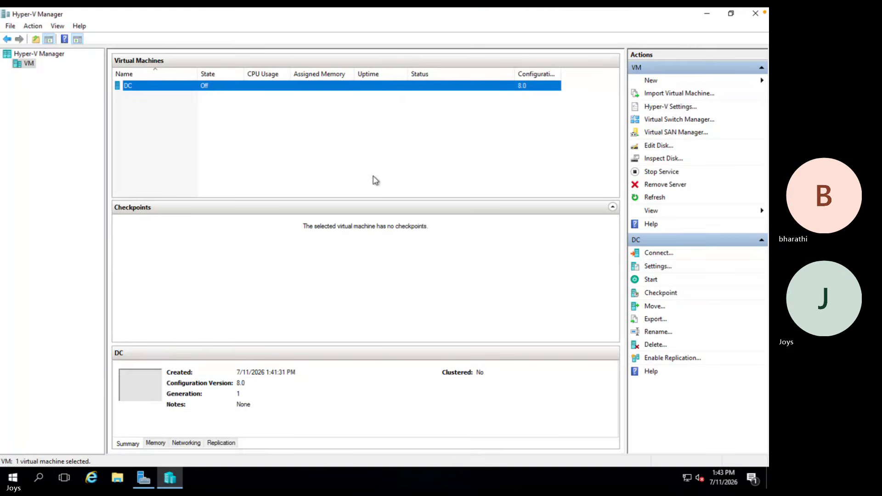
Start the DC virtual machine, connect to its console, and maximize the connection window
right_click(342, 88)
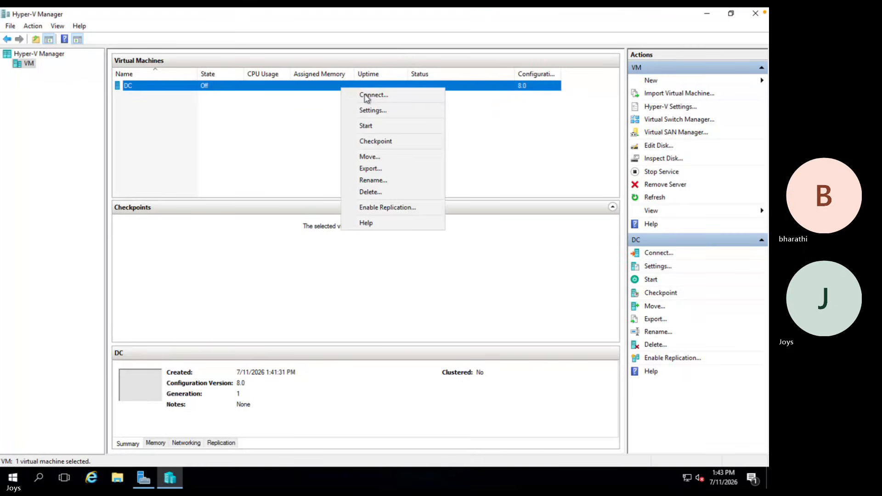
left_click(370, 131)
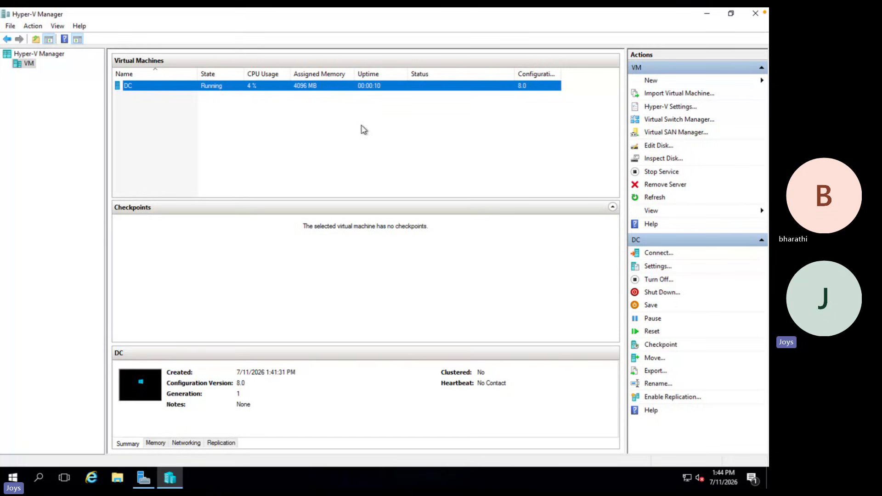
right_click(330, 85)
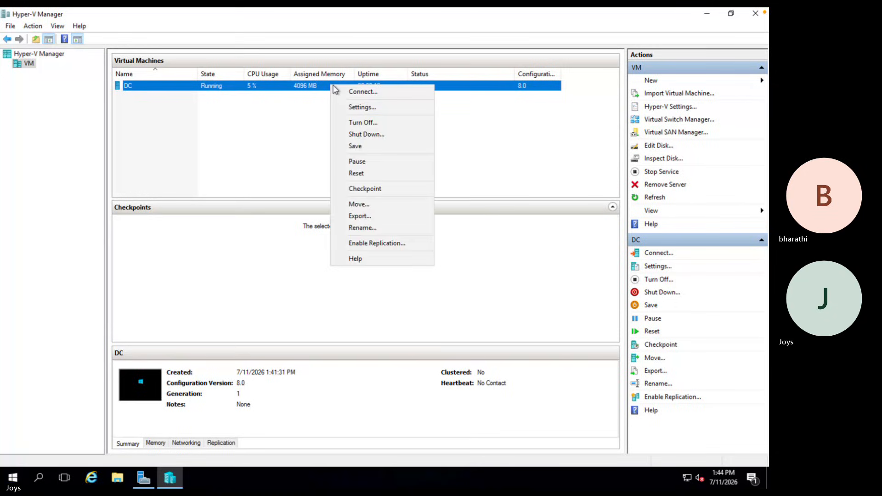
left_click(349, 92)
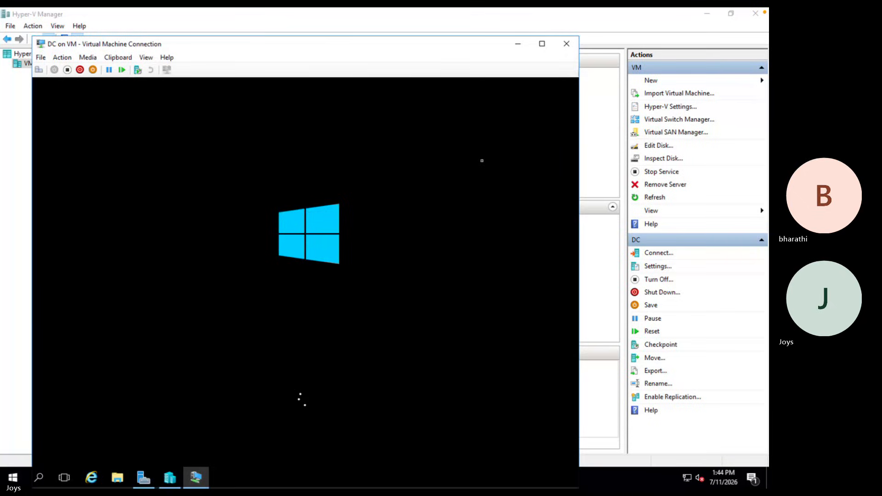
left_click(542, 44)
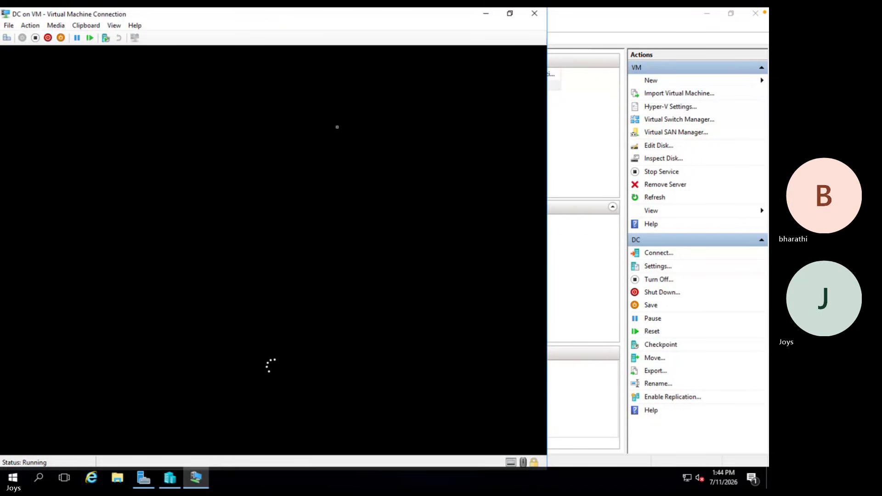
Bring up the DC console, keep United States, English (United States) and the US keyboard layout, and accept the license terms
left_click(484, 18)
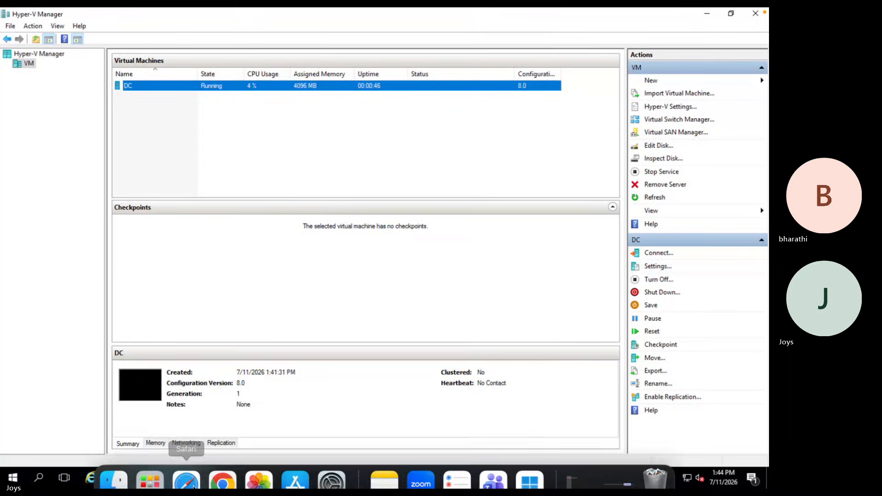
mouse_move(197, 480)
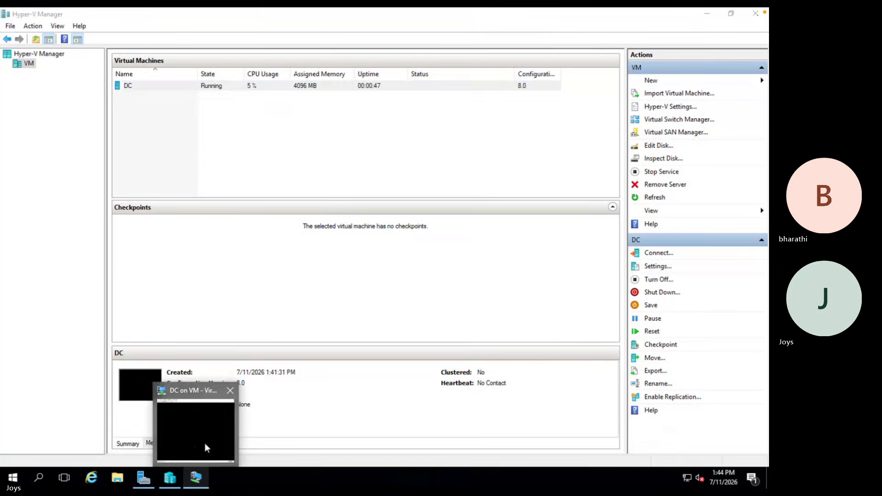
left_click(205, 443)
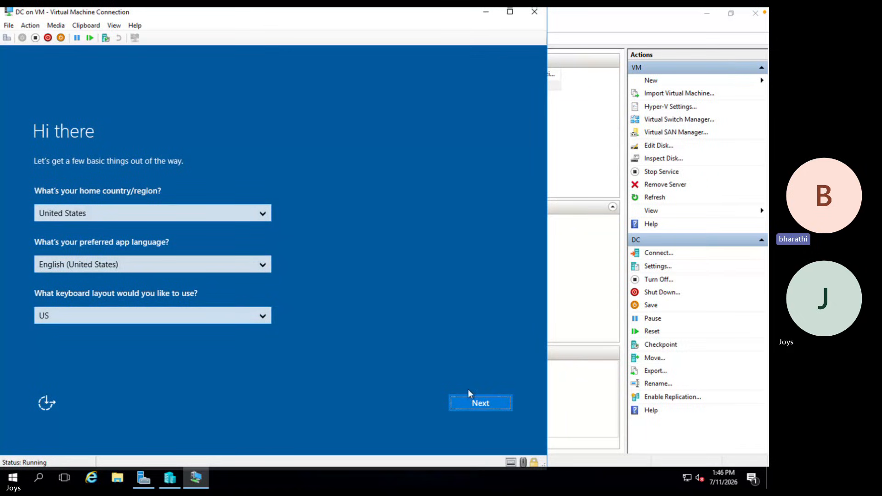
left_click(480, 403)
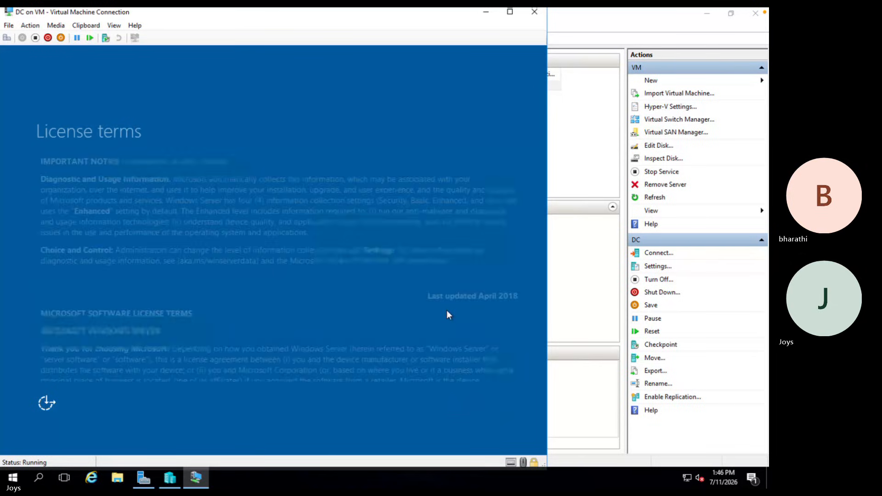
left_click(479, 402)
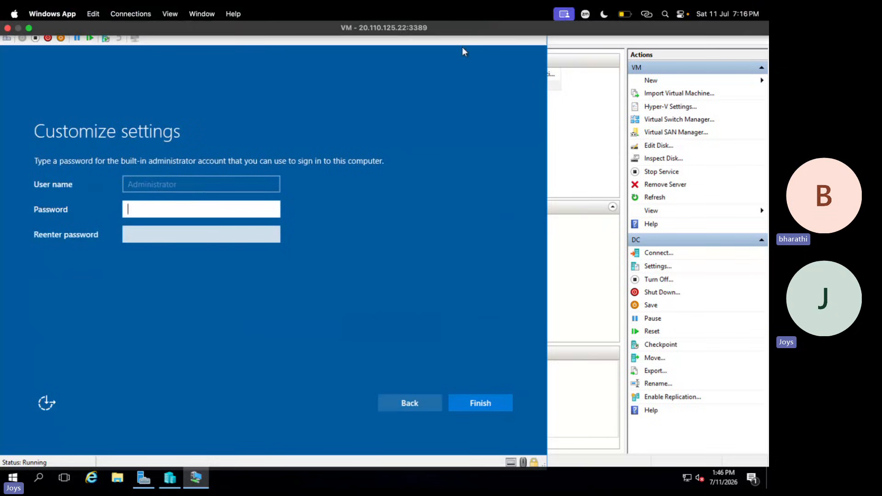
Minimize the DC connection window and take a checkpoint of the DC virtual machine
left_click(488, 11)
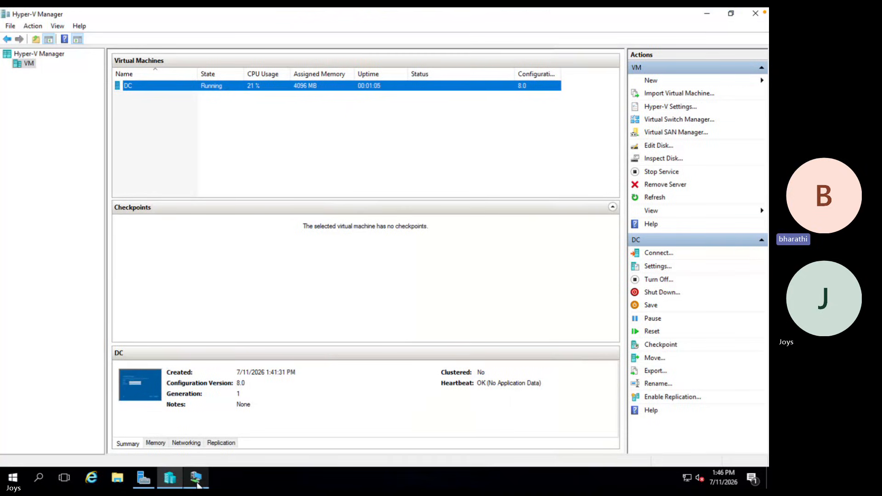
mouse_move(198, 484)
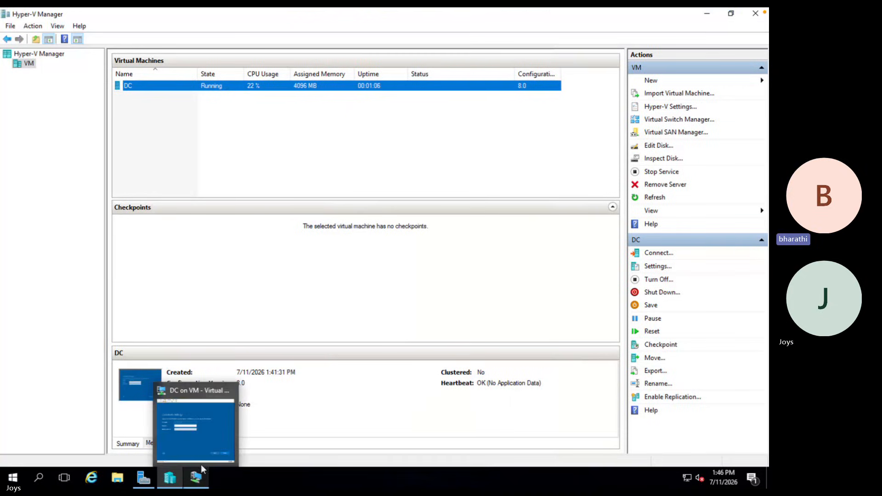
mouse_move(199, 442)
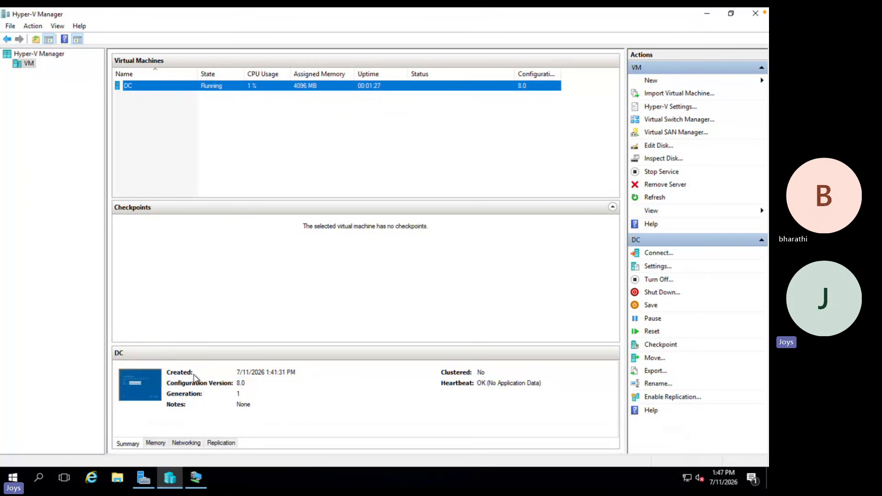
right_click(194, 473)
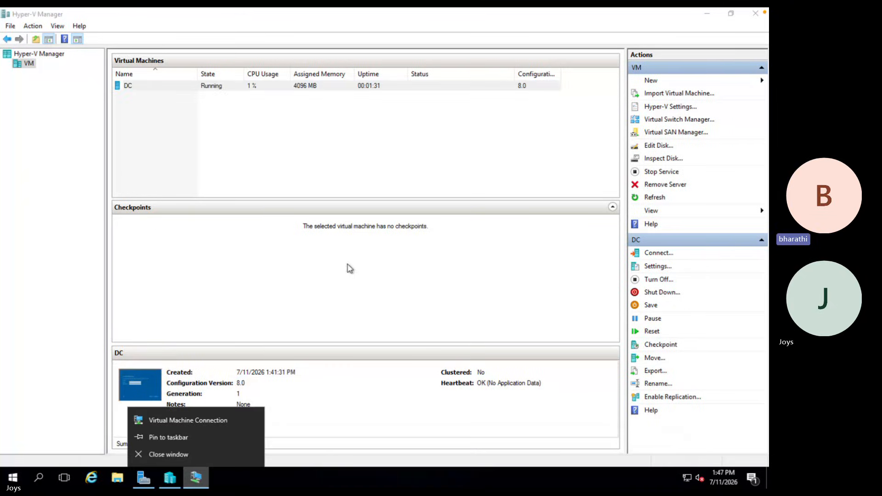
left_click(231, 87)
right_click(231, 87)
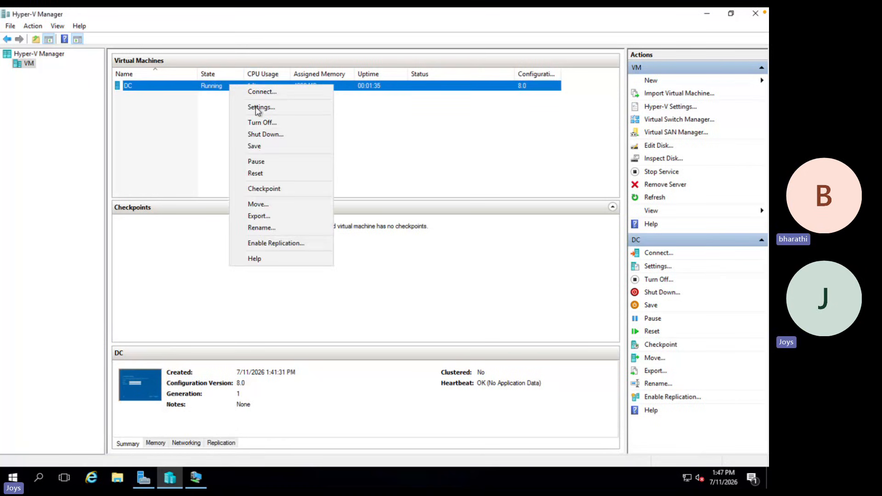
left_click(259, 188)
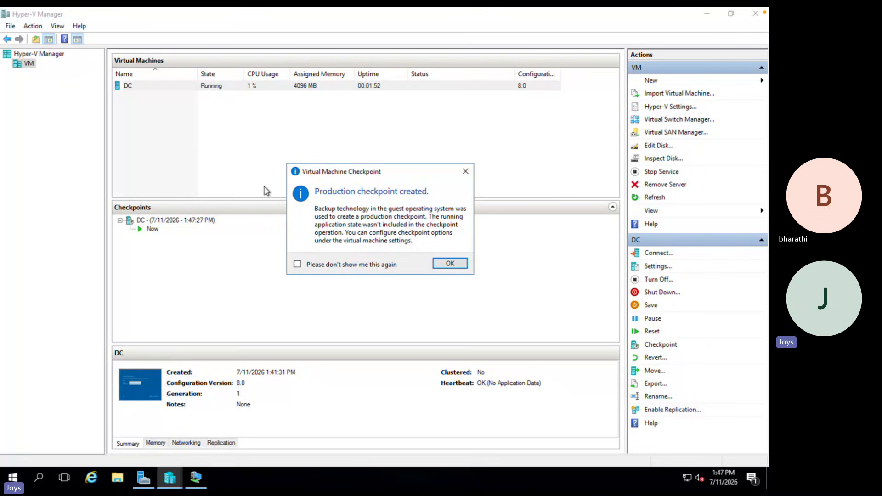
left_click(442, 269)
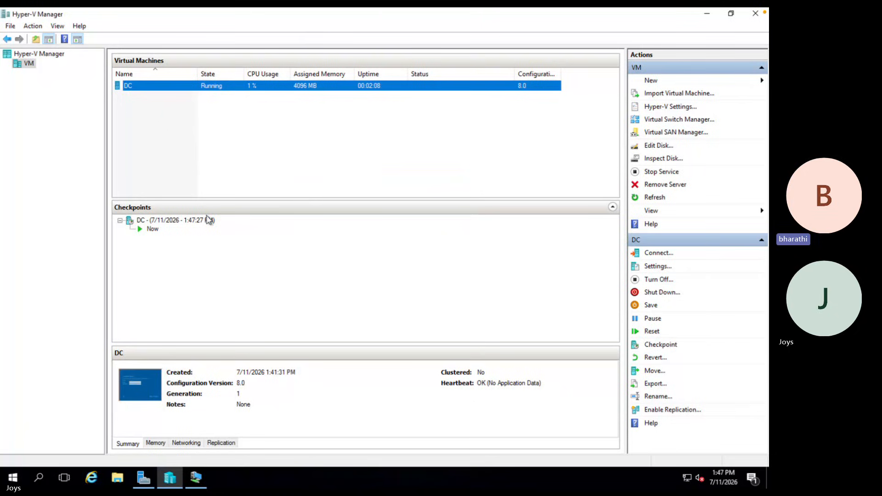
Begin creating a new virtual machine on the VM host and name it Member server
right_click(29, 67)
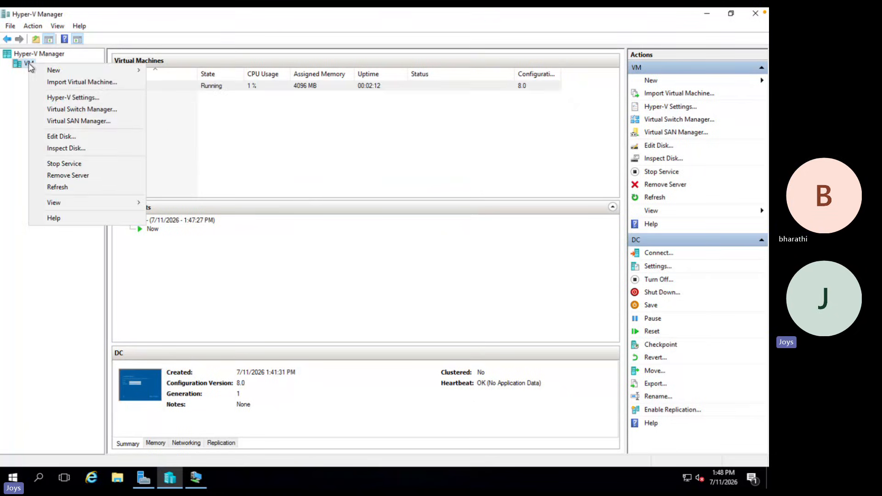
mouse_move(109, 75)
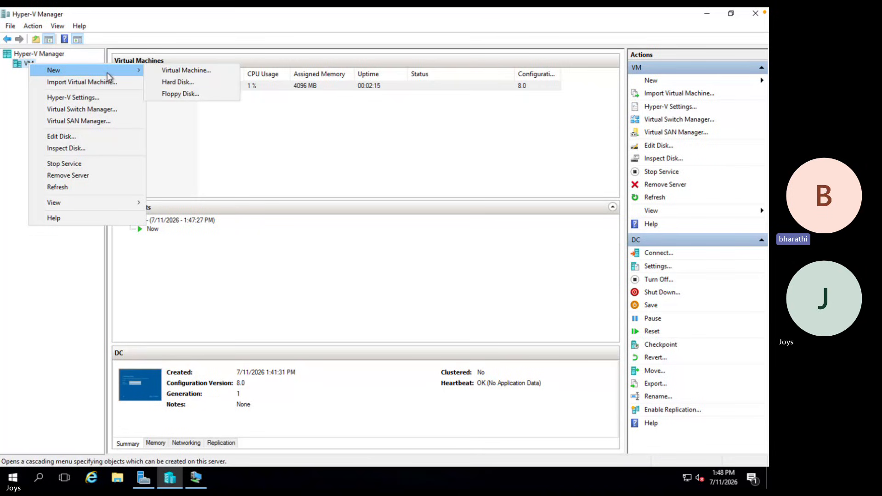
left_click(169, 71)
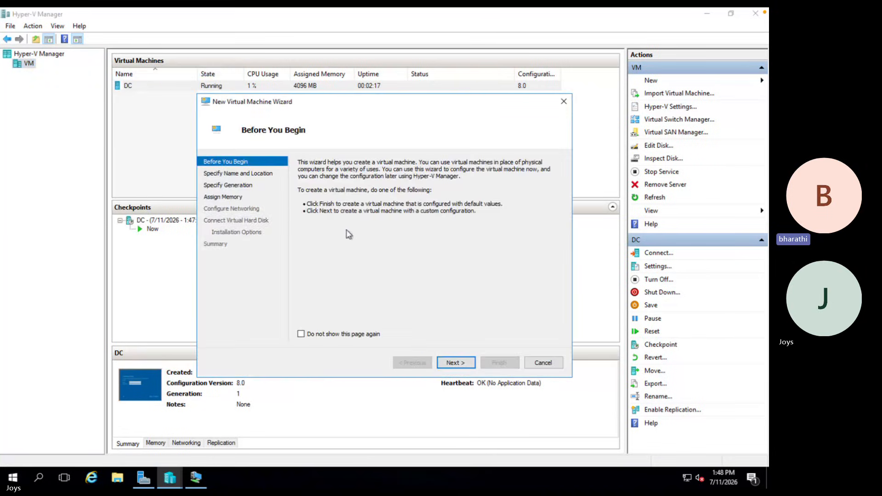
left_click(455, 363)
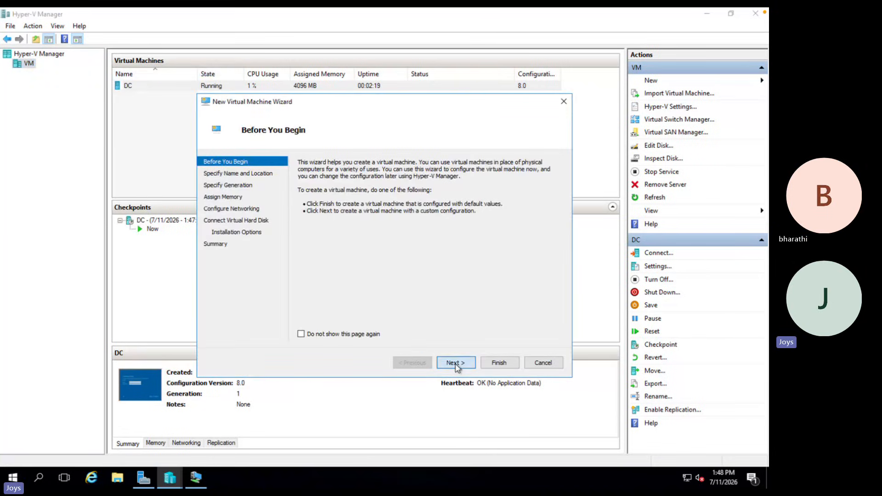
key("BackSpace")
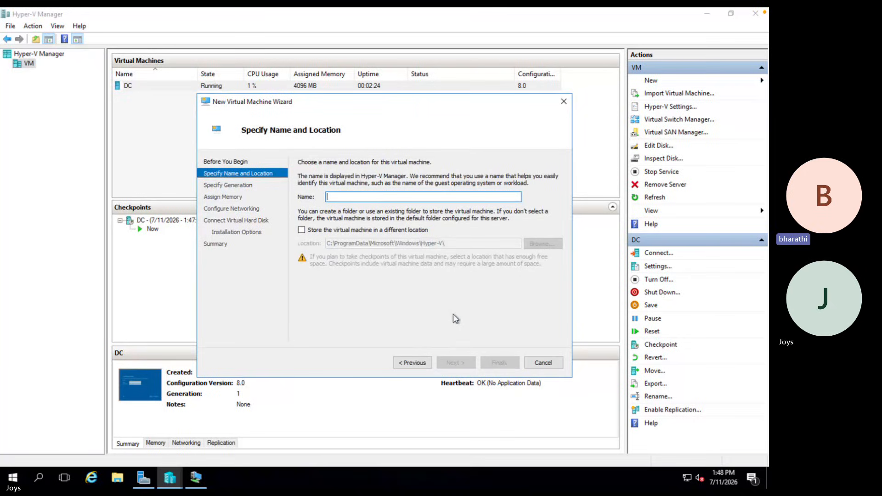
type("Member")
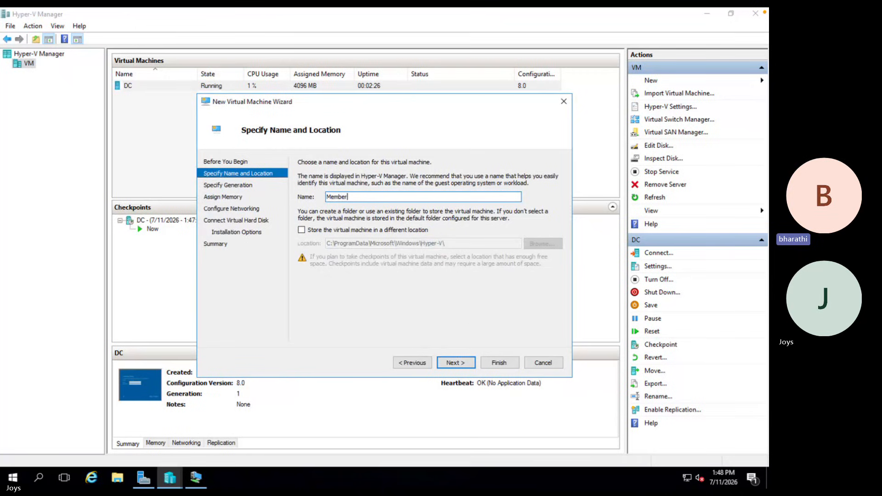
type(" se")
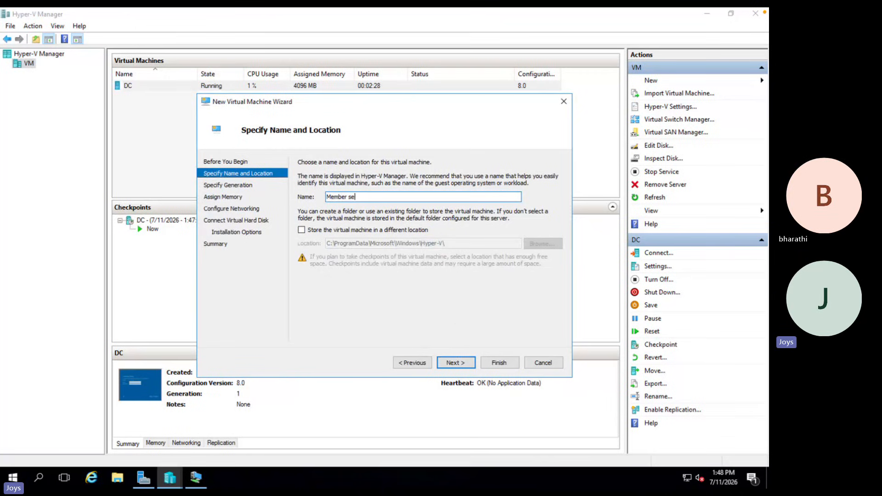
type("rver")
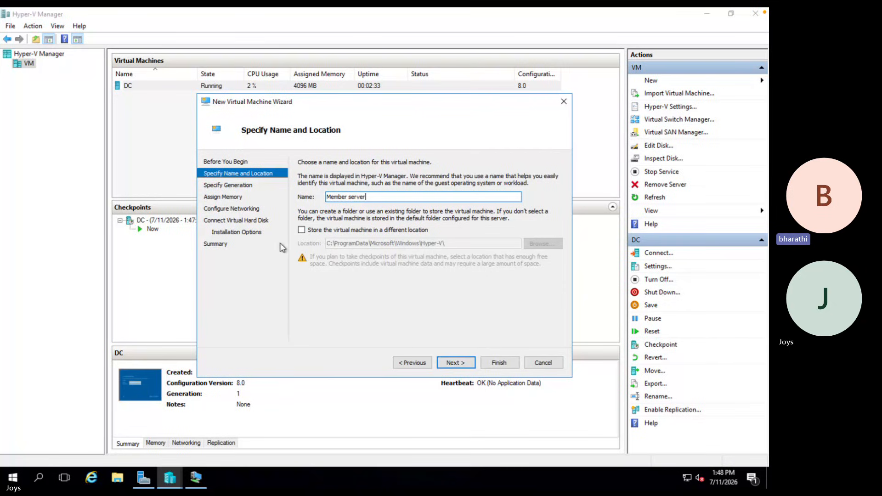
Store the Member server virtual machine in a different location, the Hyper V folder on New Volume (F:)
left_click(302, 229)
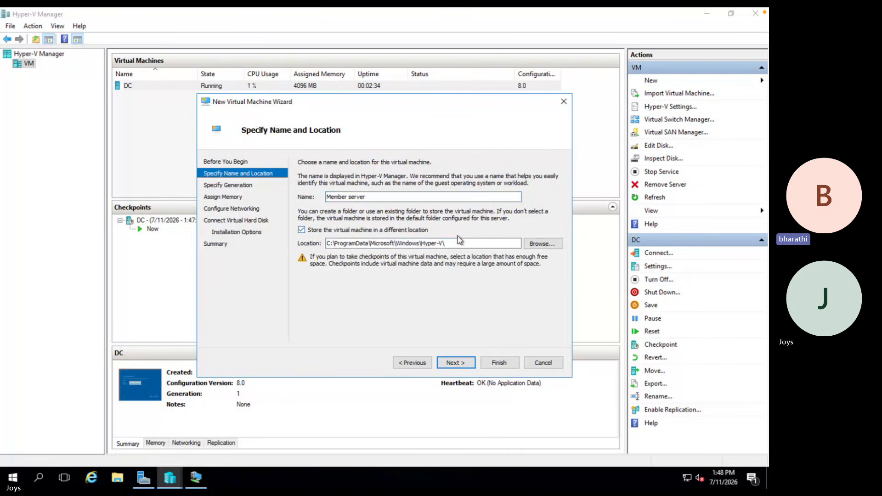
left_click(528, 248)
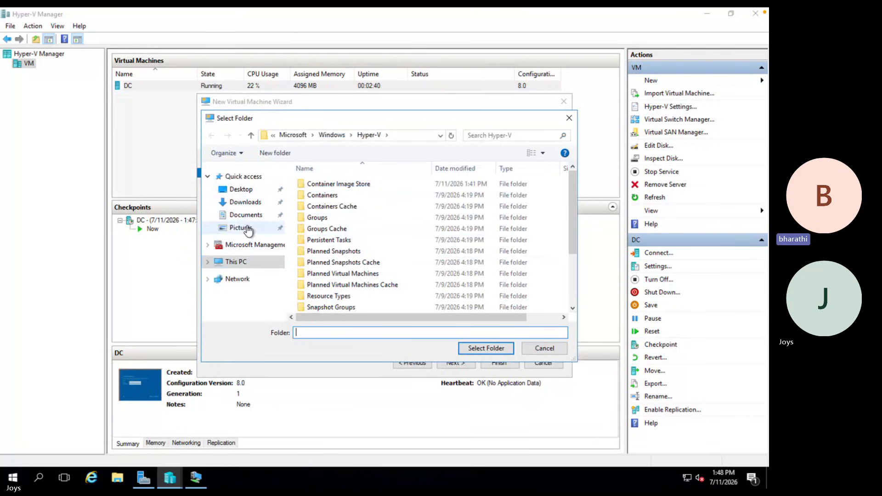
left_click(246, 261)
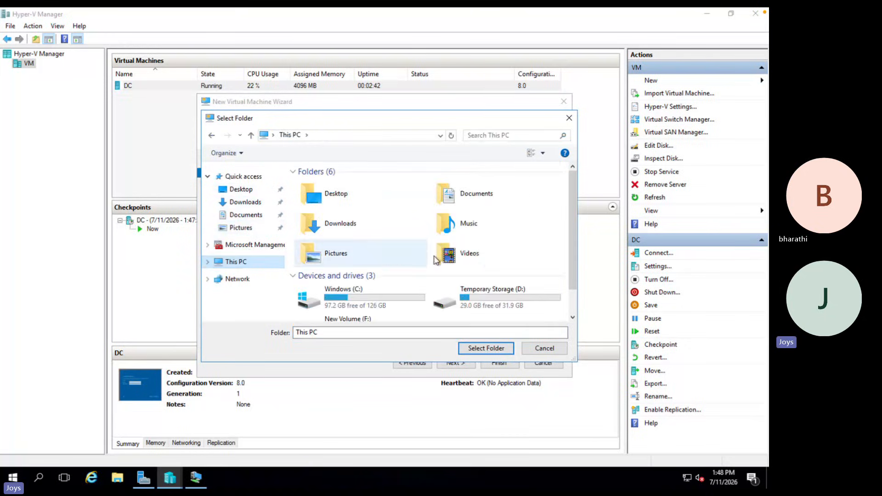
scroll(467, 284, "down", 1)
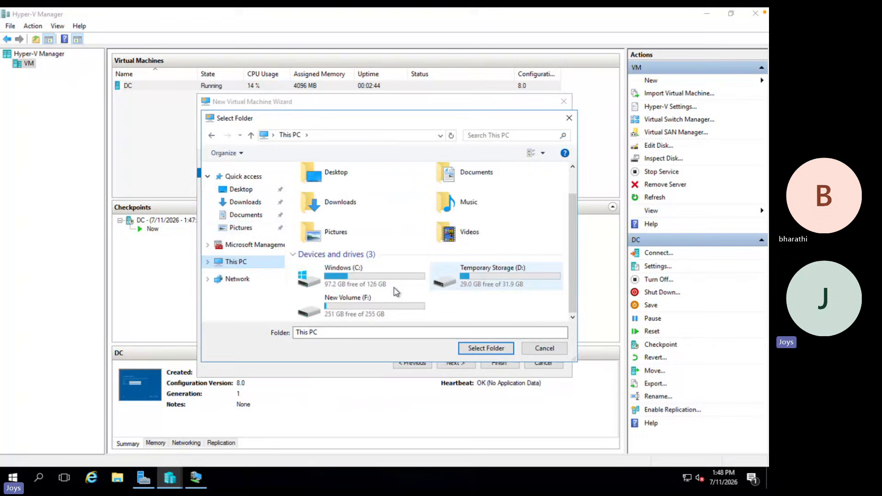
double_click(371, 307)
double_click(330, 185)
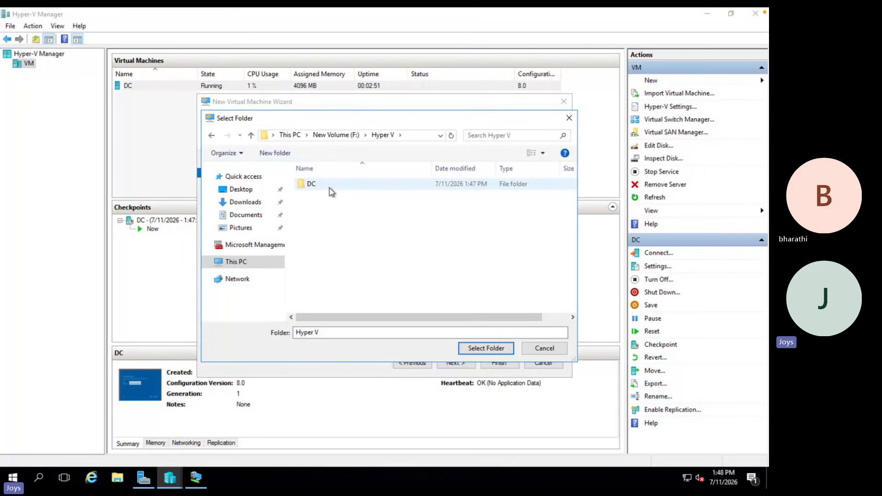
double_click(330, 190)
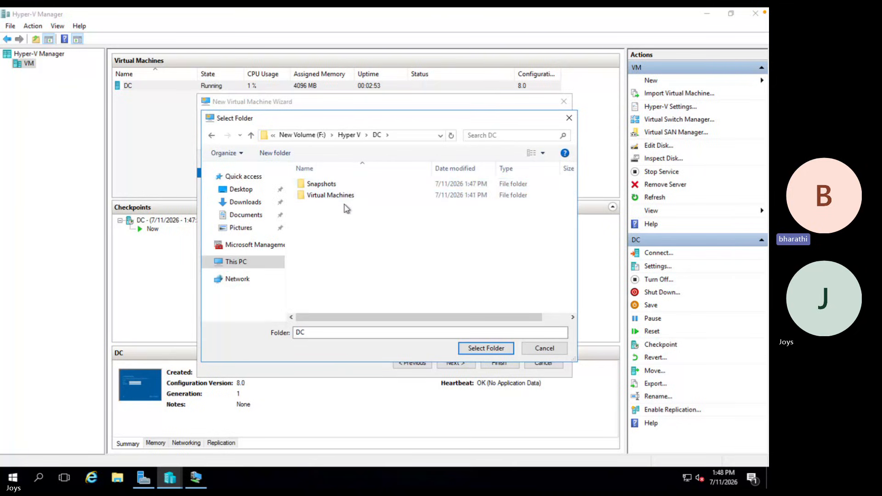
left_click(348, 135)
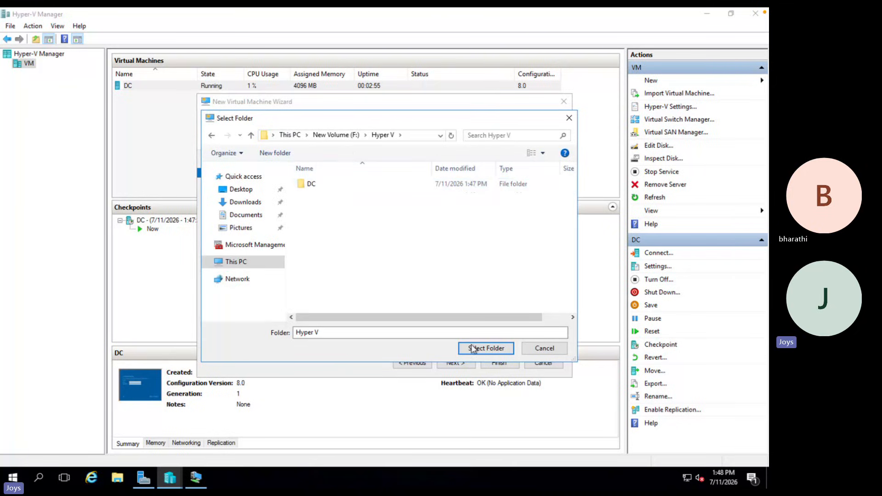
left_click(483, 351)
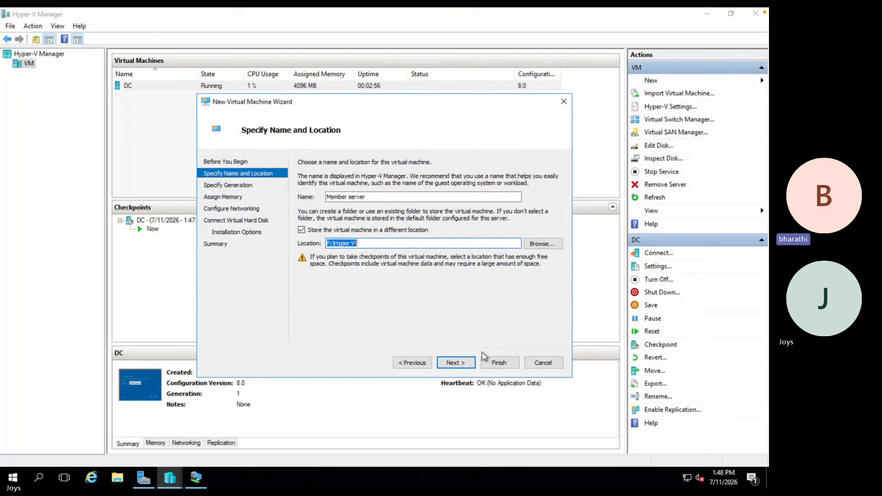
left_click(462, 369)
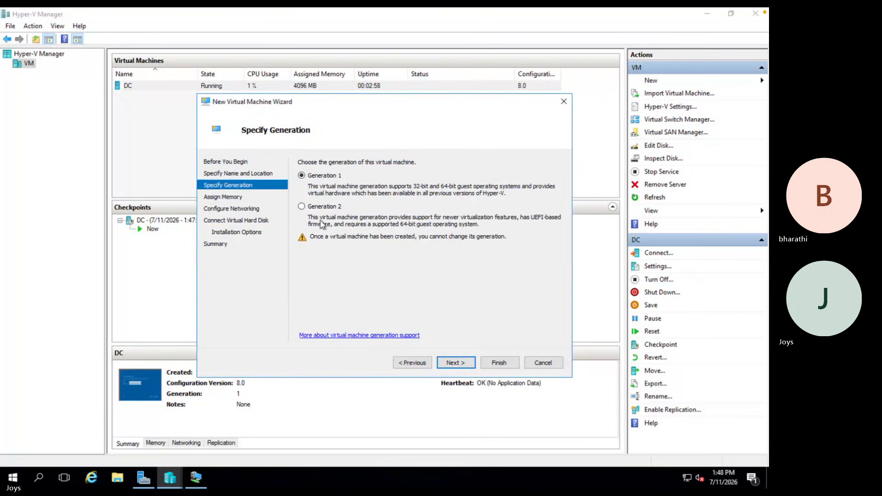
Keep Generation 1 for the Member server virtual machine and set its startup memory to 4096 MB
left_click(455, 362)
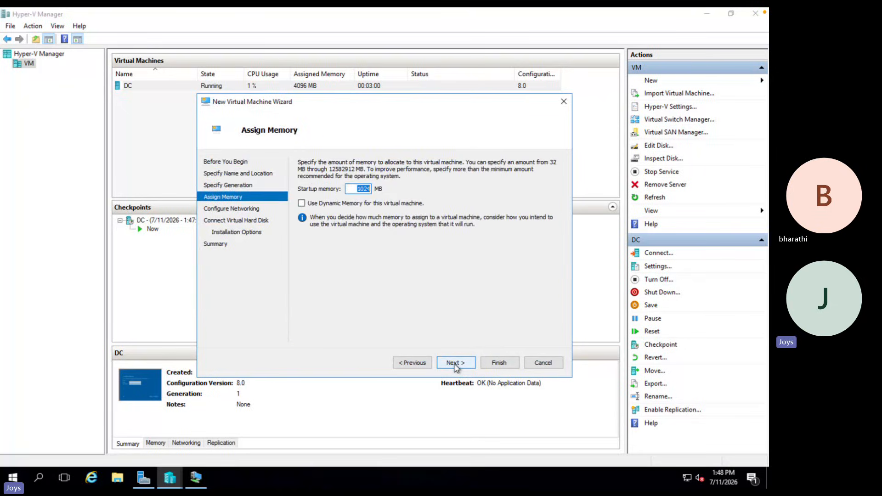
key("BackSpace")
type("4096")
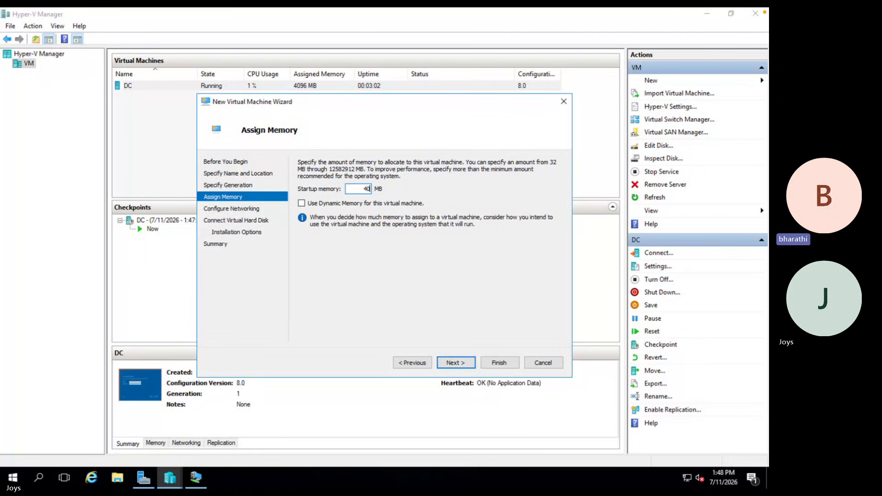
left_click(454, 363)
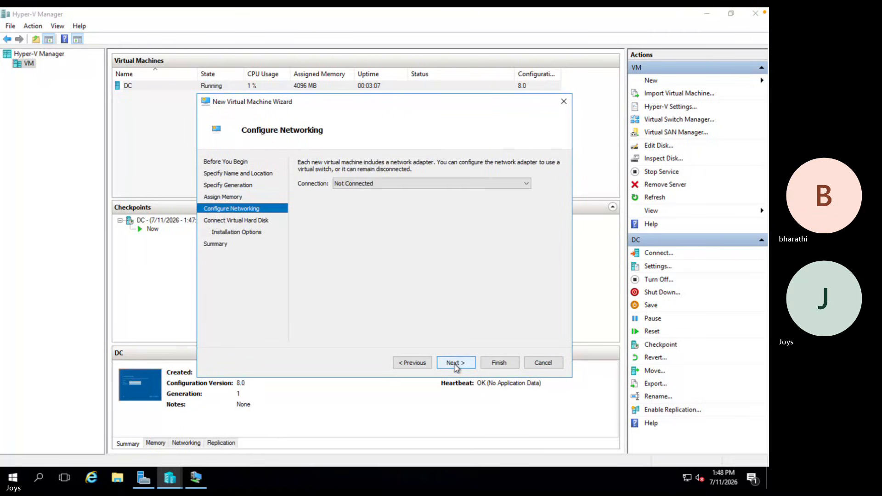
Connect the Member server's network adapter to the Private virtual switch
left_click(419, 185)
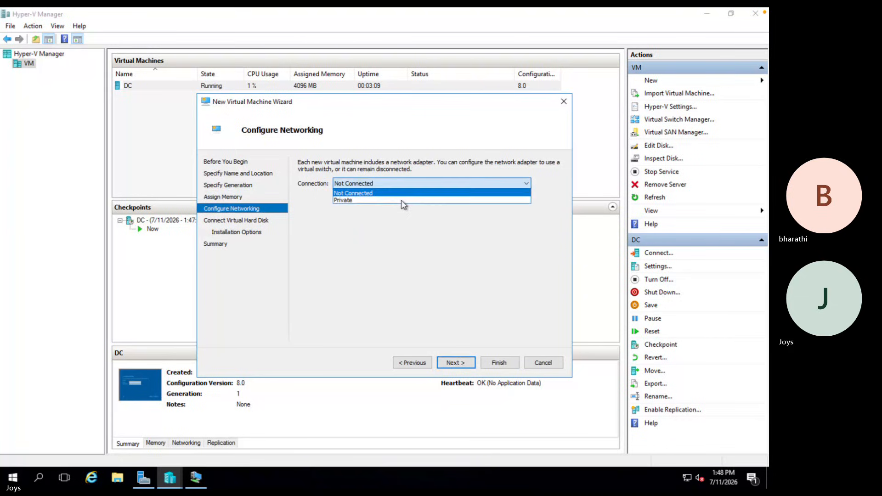
left_click(397, 205)
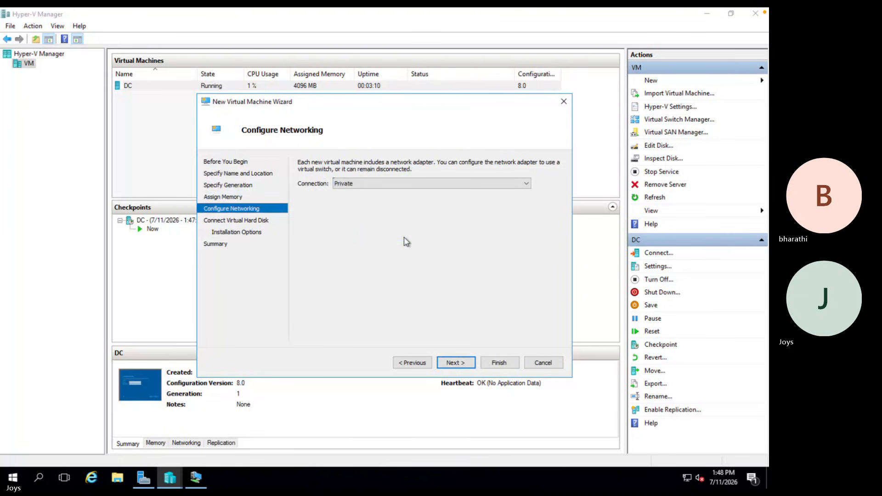
left_click(451, 362)
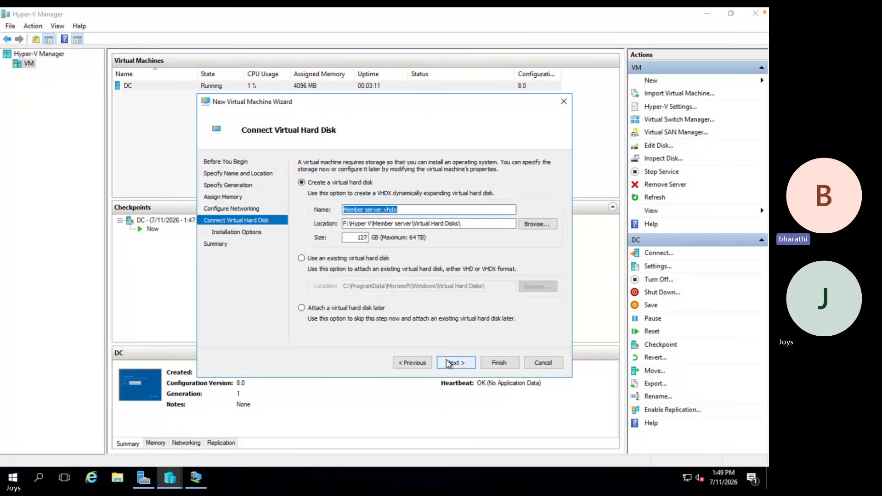
Choose to use an existing virtual hard disk and rename the 17763.737 disk image in Downloads as Member server
left_click(301, 258)
left_click(536, 287)
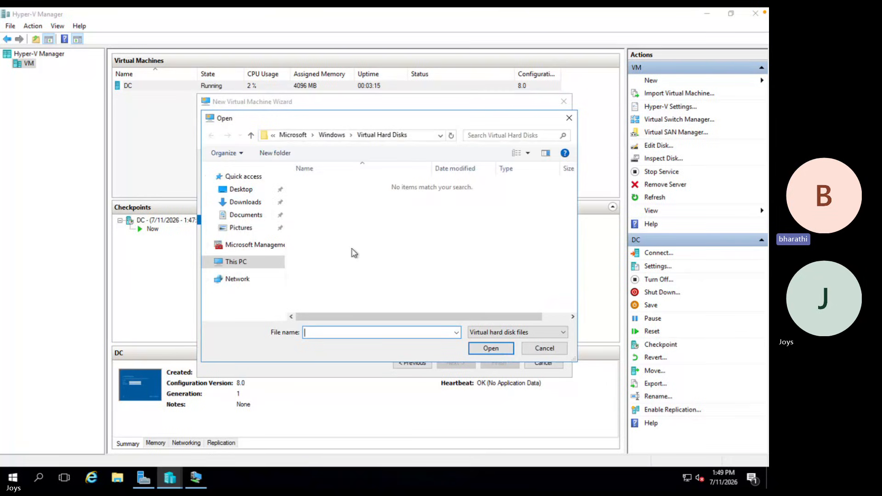
left_click(252, 261)
scroll(330, 276, "down", 1)
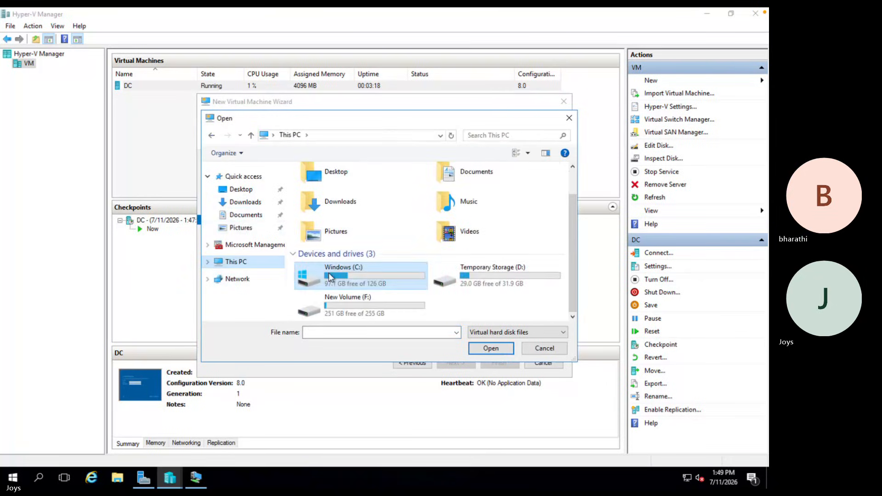
left_click(243, 202)
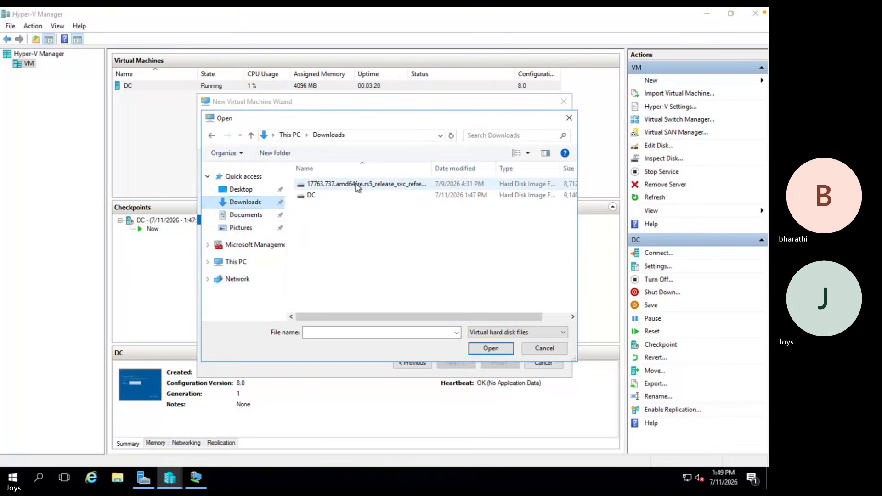
left_click(357, 186)
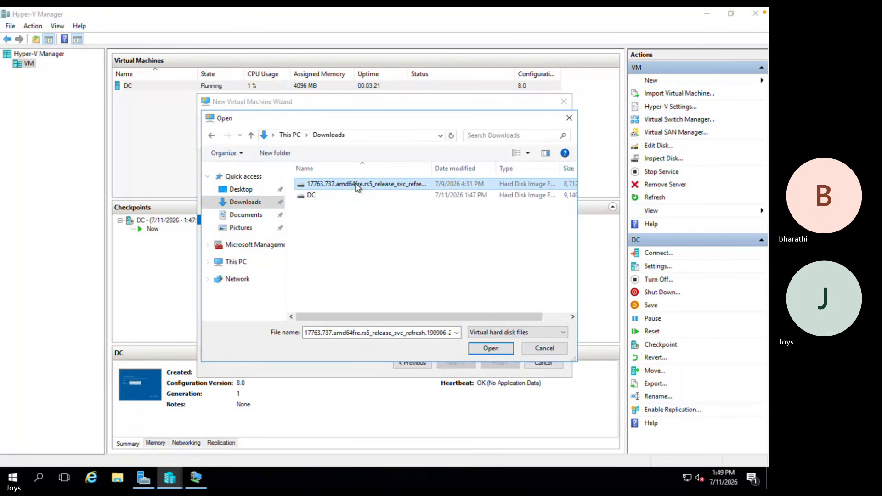
right_click(357, 186)
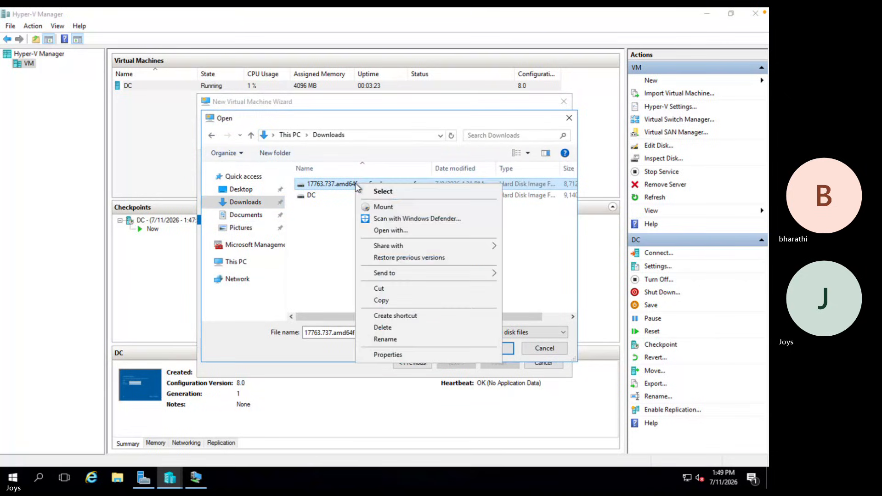
left_click(387, 339)
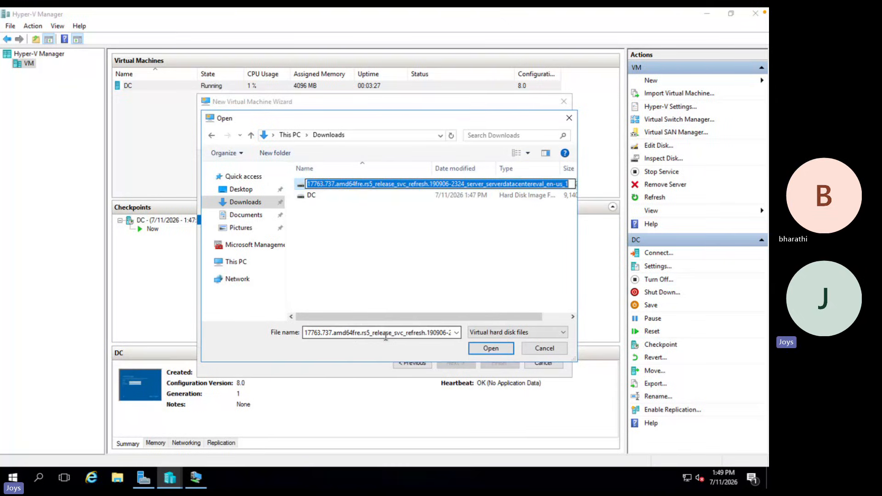
key("BackSpace")
type("M")
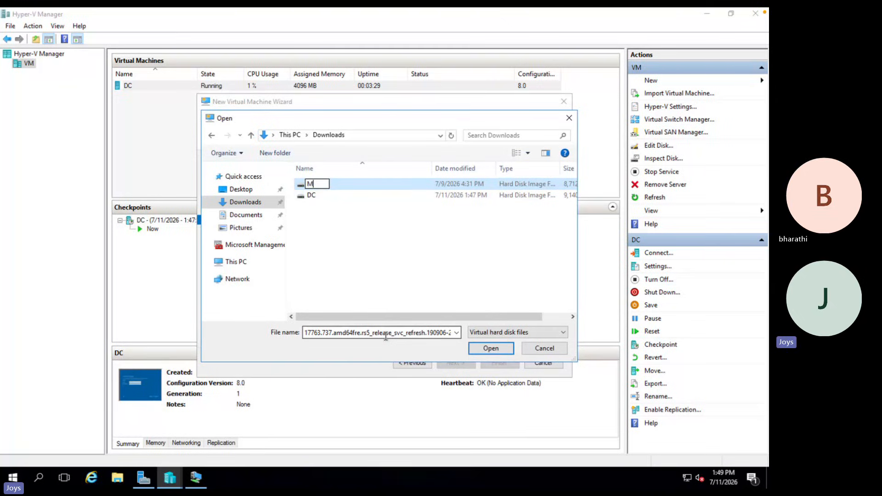
type("ember server")
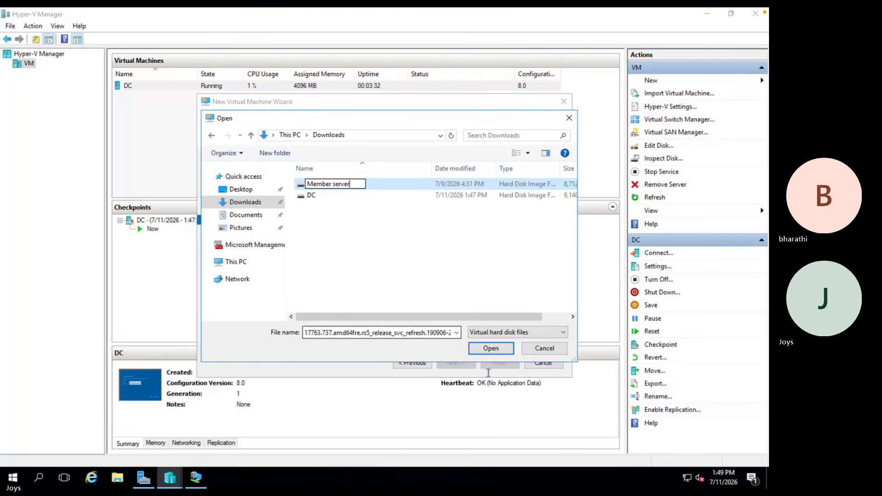
left_click(489, 349)
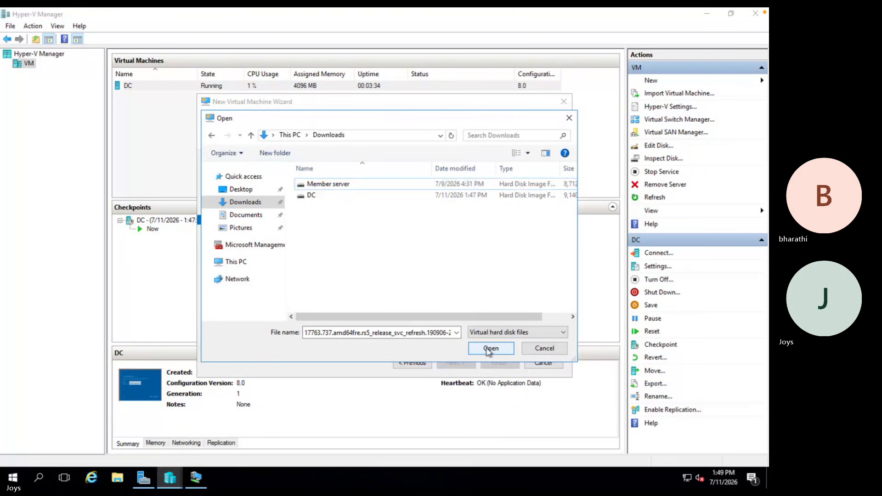
Attach the Member server disk image from Downloads and finish creating the virtual machine
left_click(384, 185)
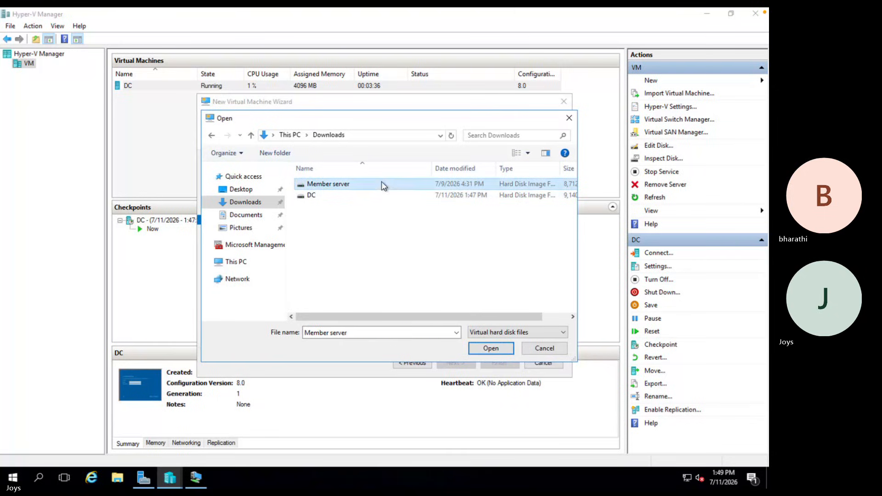
left_click(490, 347)
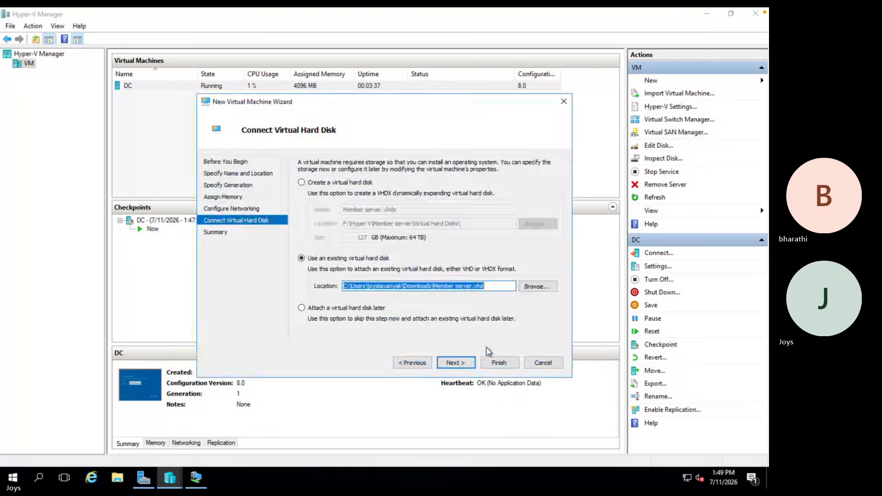
left_click(456, 367)
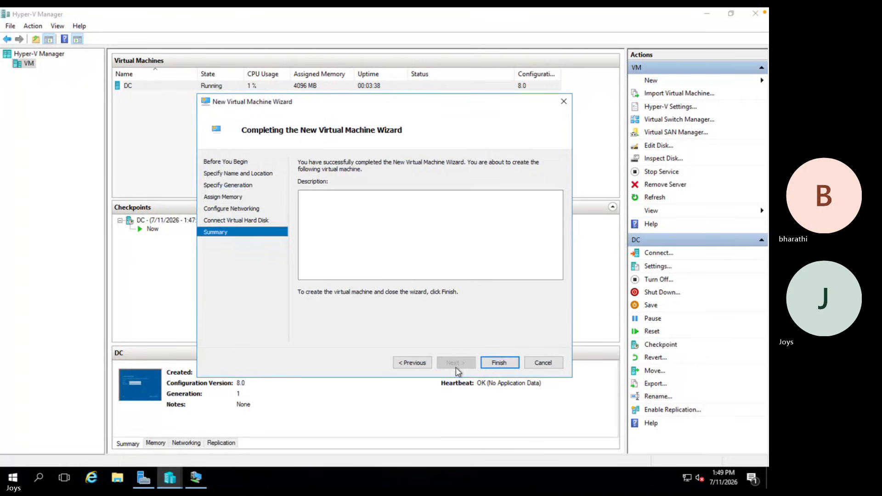
left_click(500, 363)
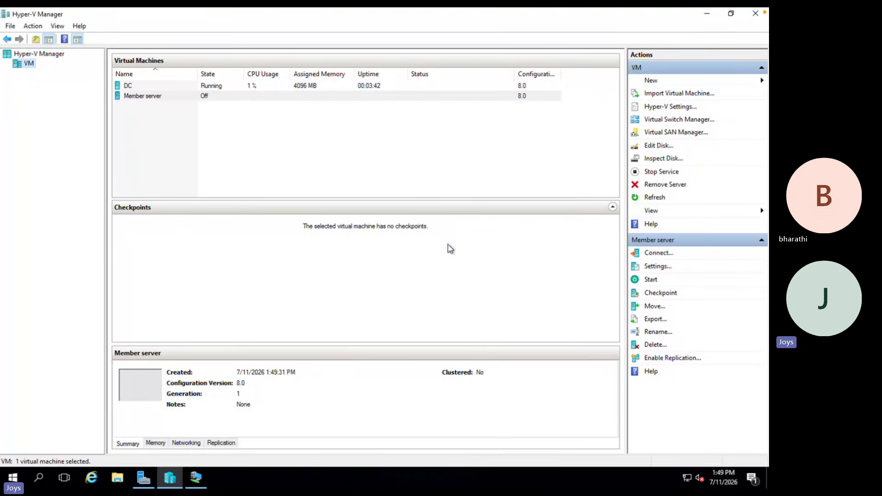
Start the Member server virtual machine, connect to its console, and maximize the connection window
right_click(213, 98)
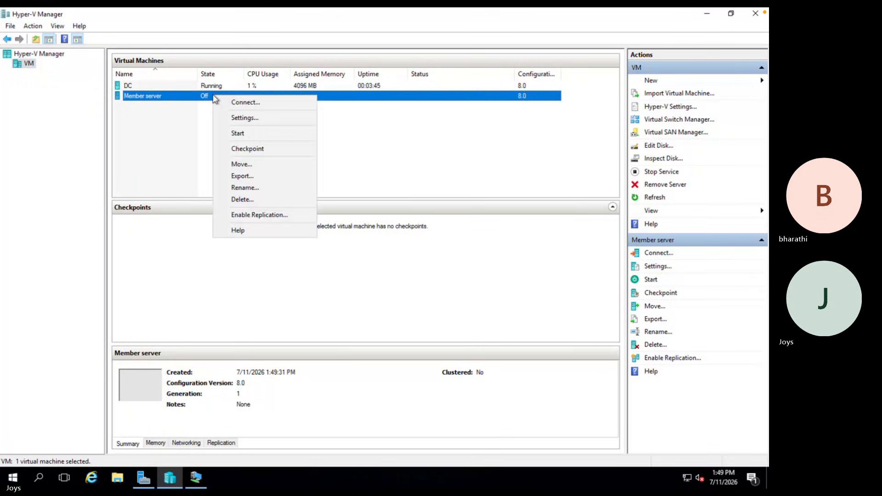
left_click(246, 133)
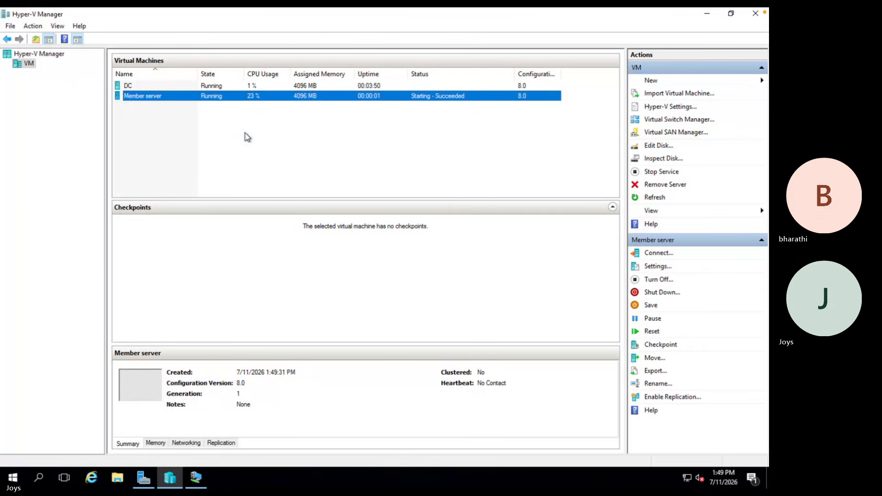
right_click(230, 96)
left_click(257, 101)
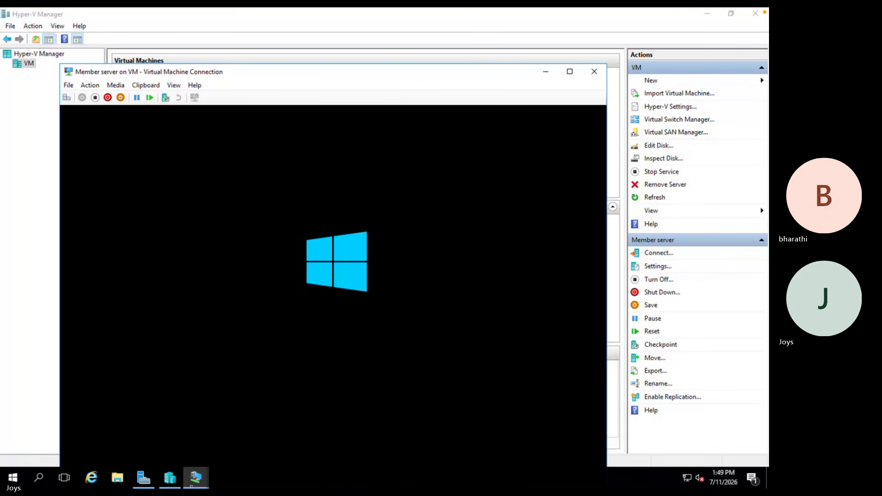
mouse_move(203, 485)
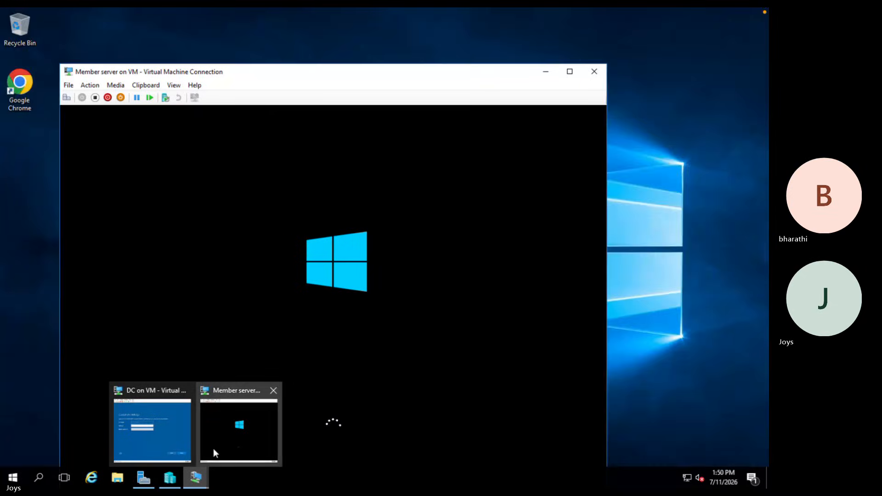
left_click(213, 448)
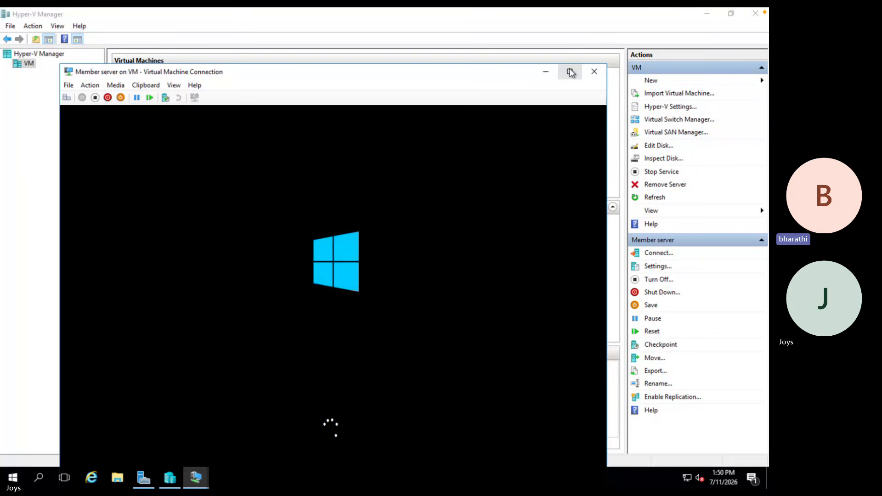
mouse_move(654, 12)
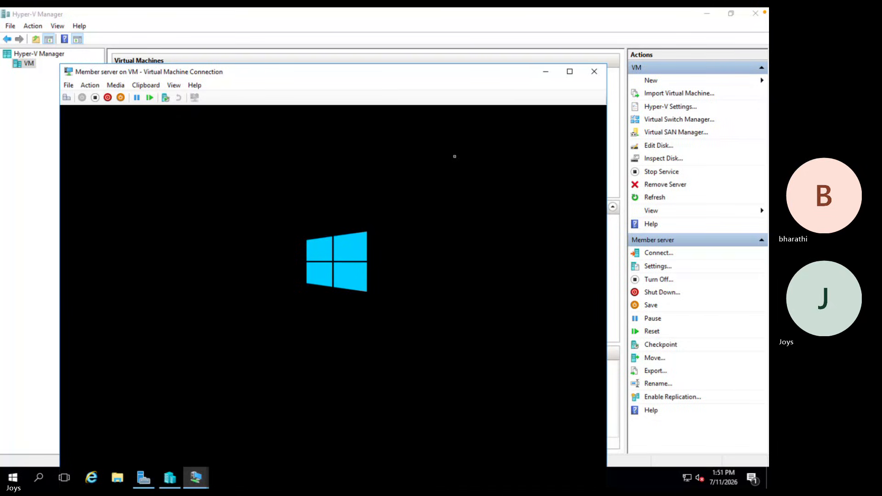
left_click(570, 71)
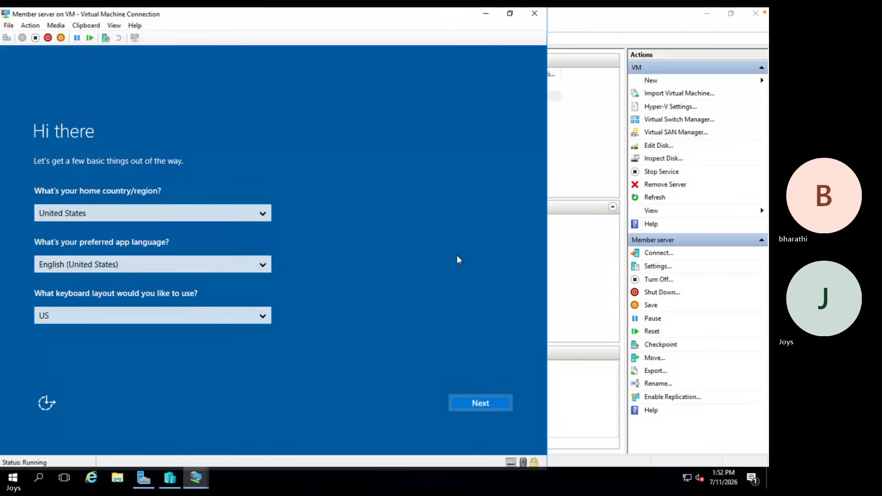
Keep the default regional settings and accept the license terms in the Member server setup, leaving its connection window minimized
key("Return")
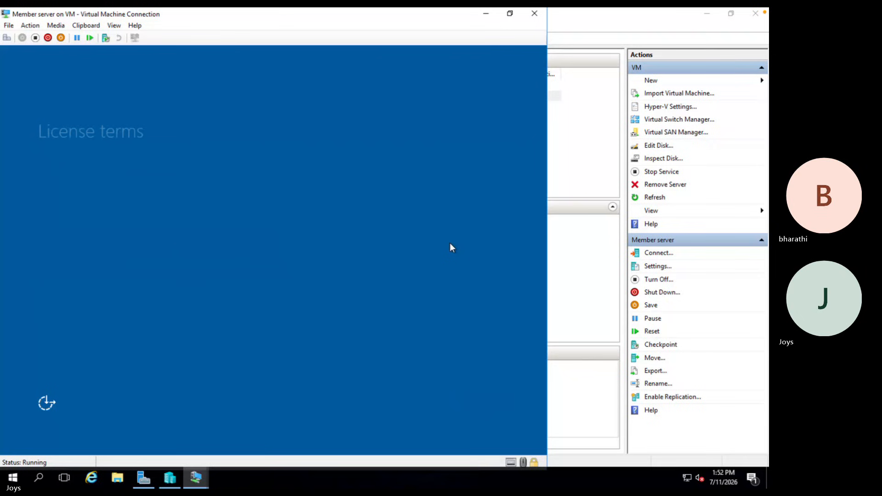
left_click(470, 403)
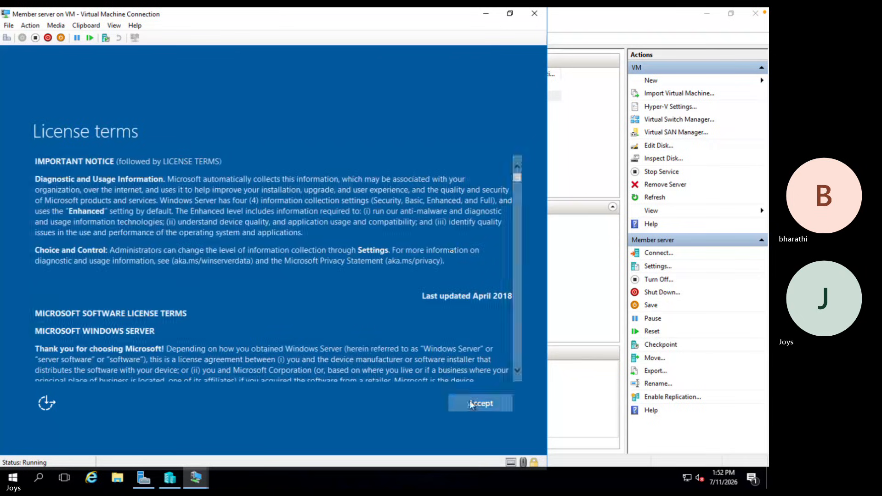
left_click(486, 13)
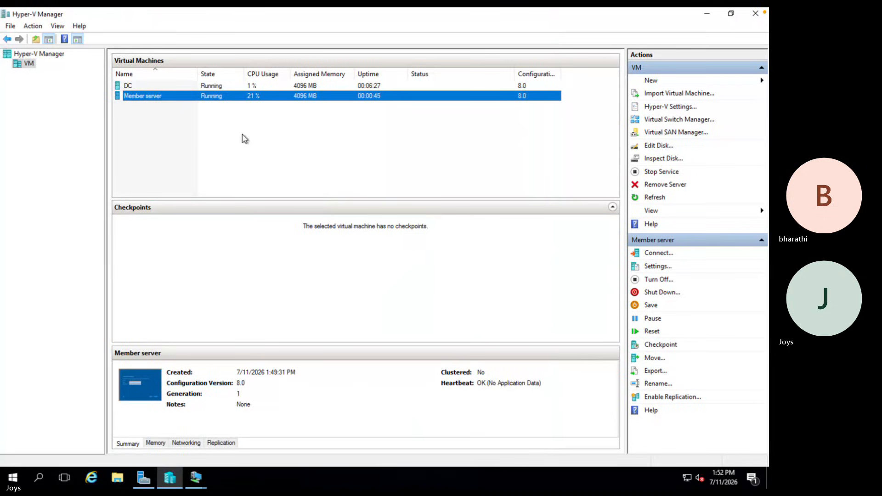
Create a checkpoint of the Member server virtual machine and dismiss the checkpoint notice
right_click(129, 98)
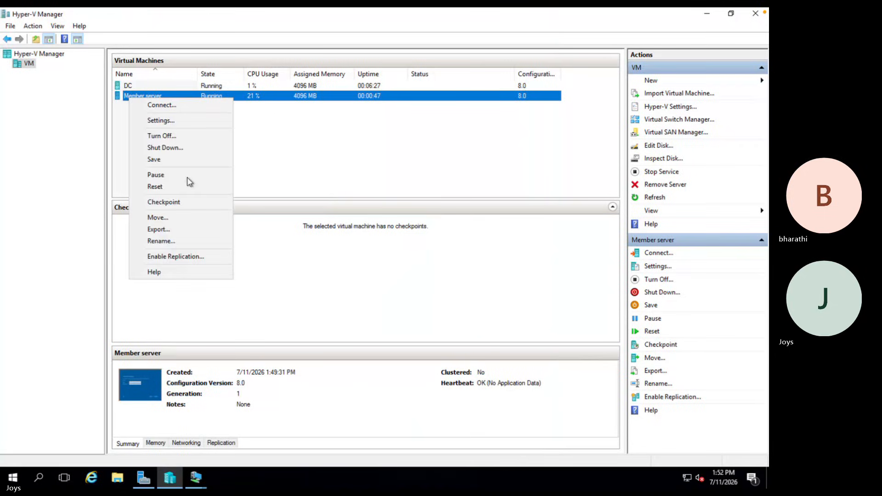
left_click(178, 202)
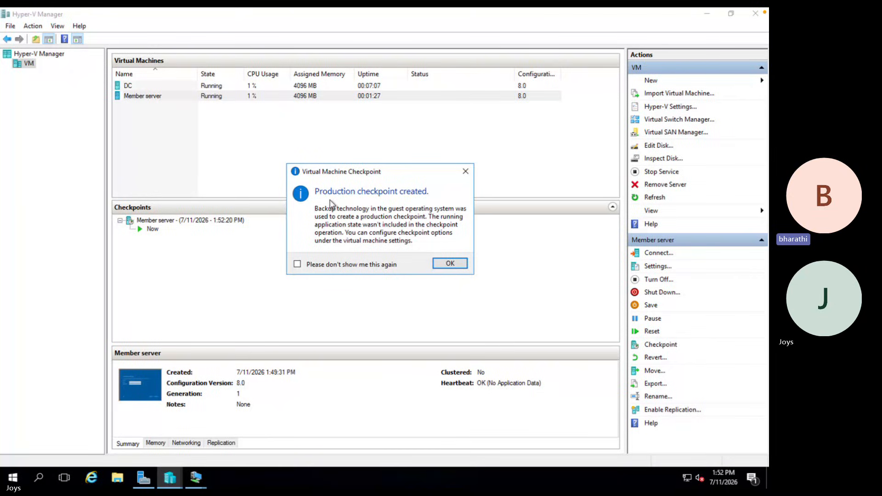
left_click(450, 264)
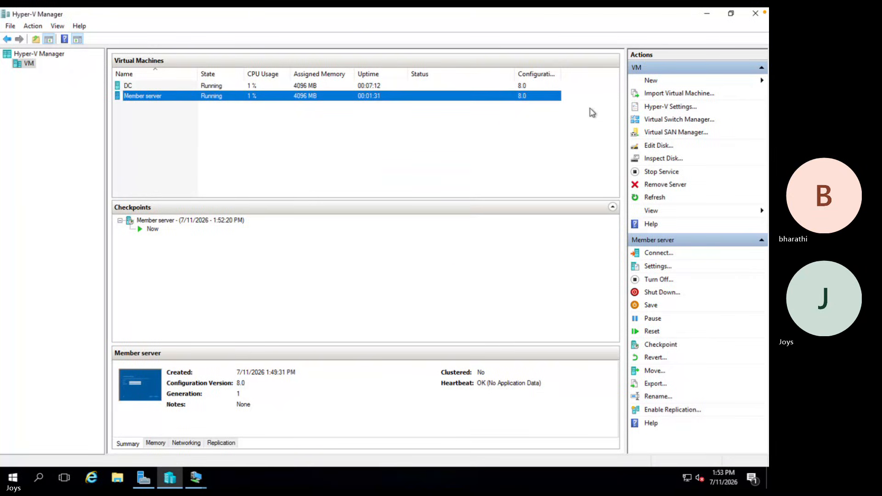
Allow enhanced session mode in the Hyper-V host's Enhanced Session Mode Policy and save the settings
left_click(673, 108)
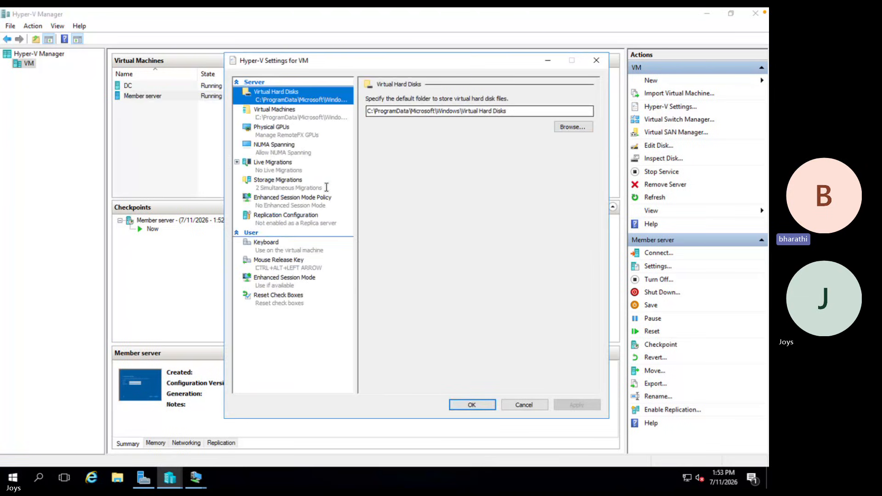
left_click(296, 202)
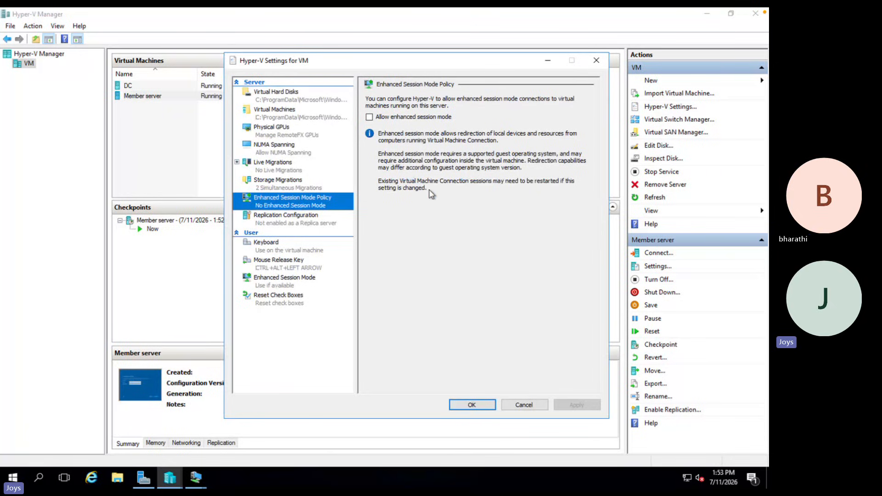
left_click(369, 116)
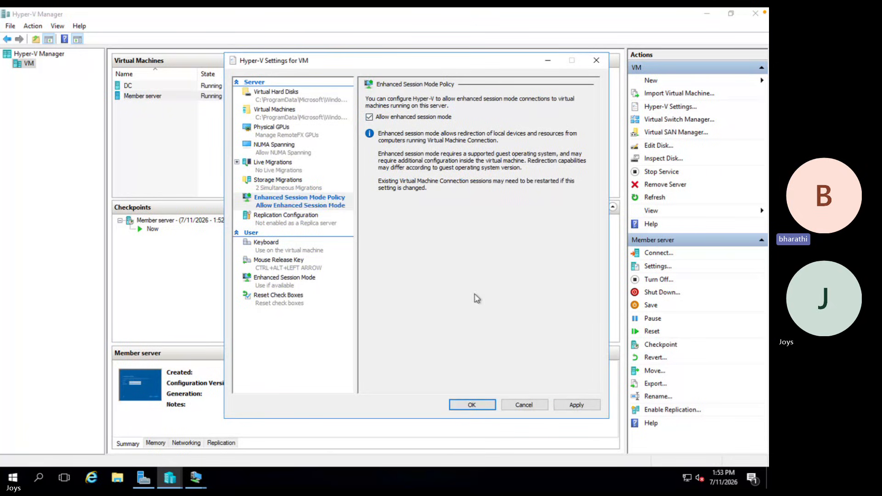
left_click(570, 407)
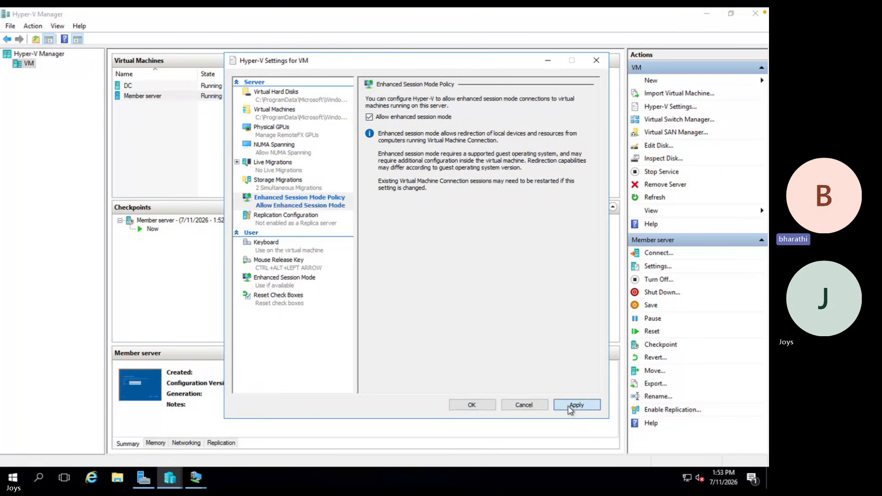
left_click(481, 405)
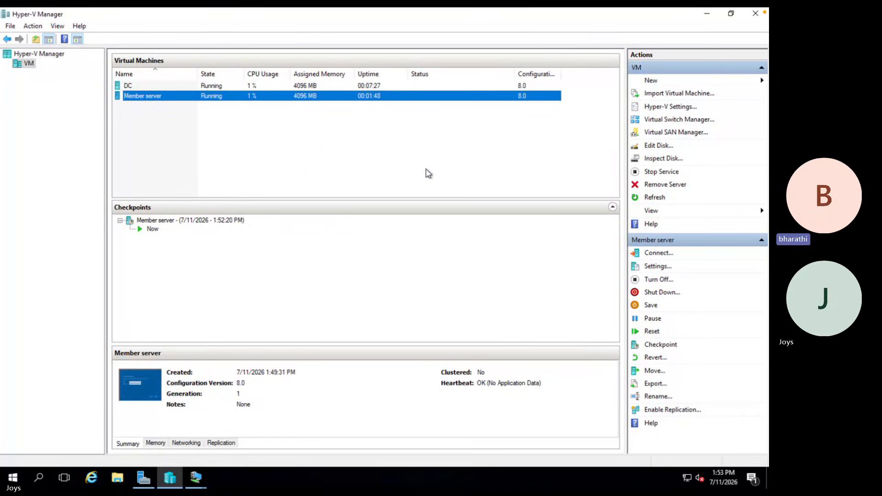
Switch to the DC console, enter and re-enter the built-in administrator password, and finish the setup
left_click(197, 478)
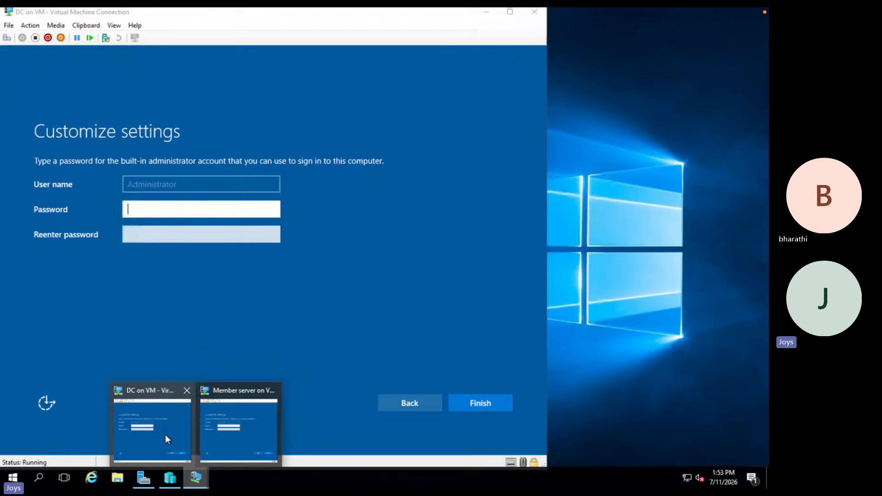
left_click(164, 434)
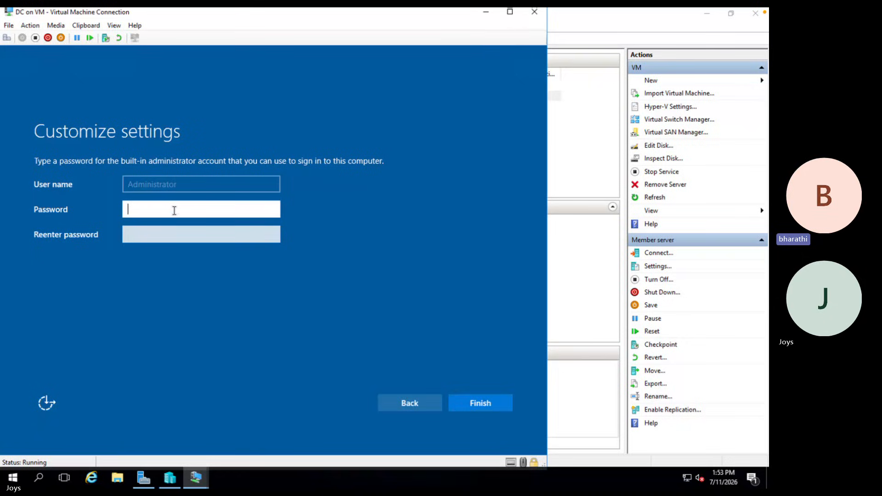
type("P")
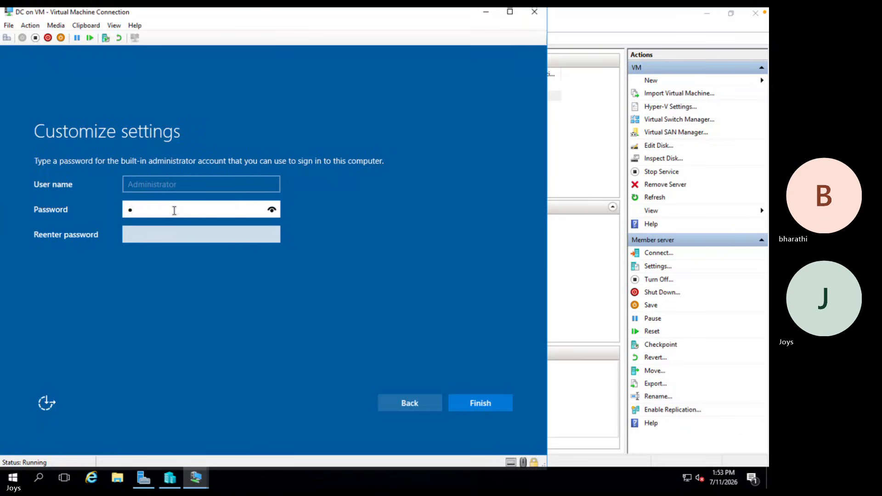
type("•••")
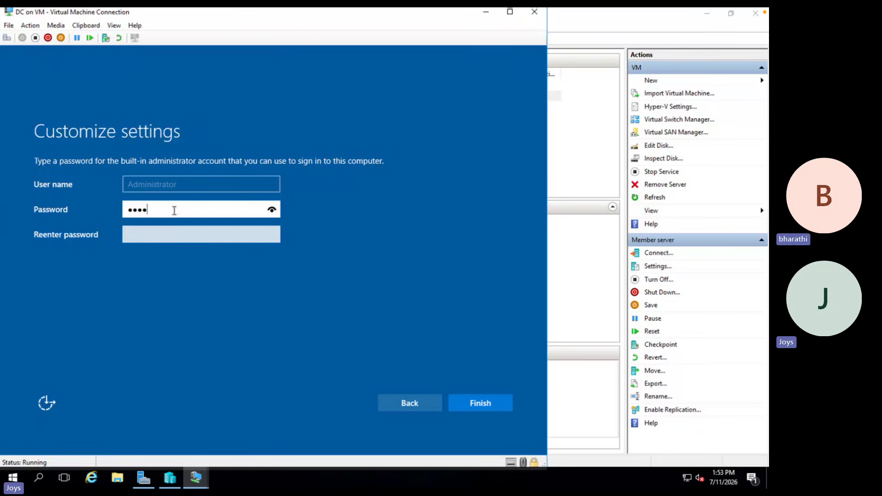
type("••••••")
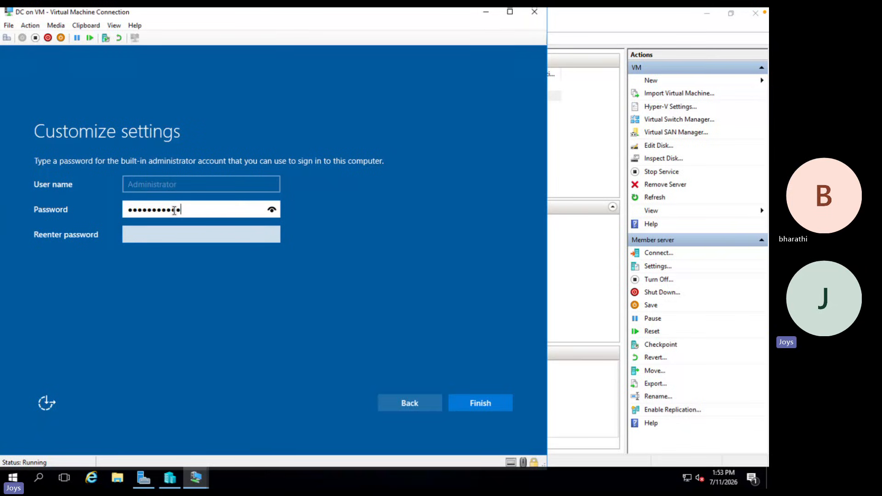
type("••")
key("Tab")
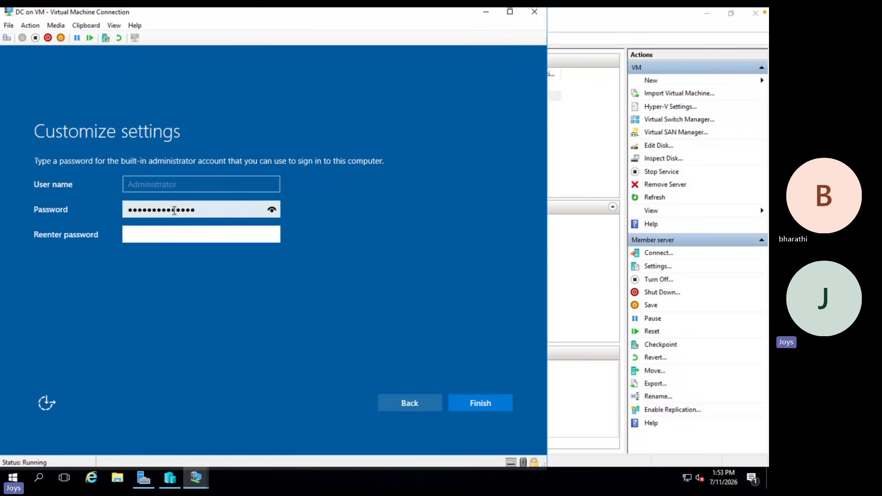
type("••••••••••")
key("Return")
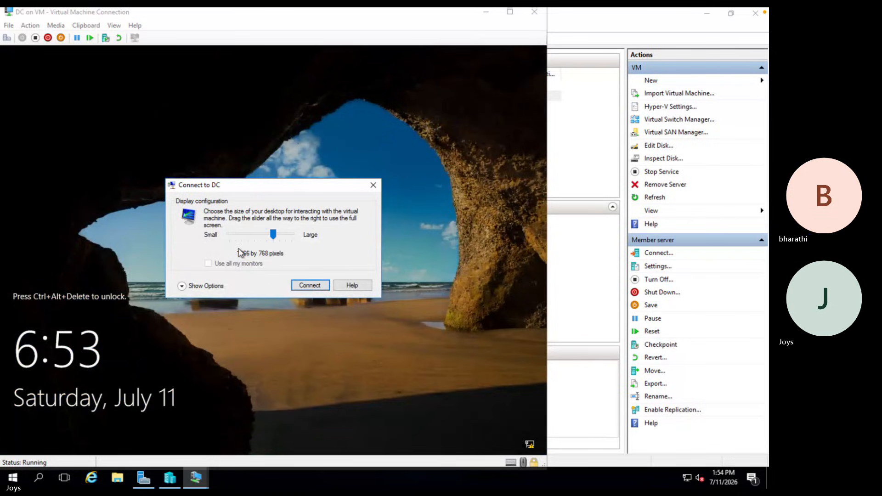
Connect to the DC in an enhanced session at 1366 by 768 pixels and show it in full screen mode
left_click(311, 286)
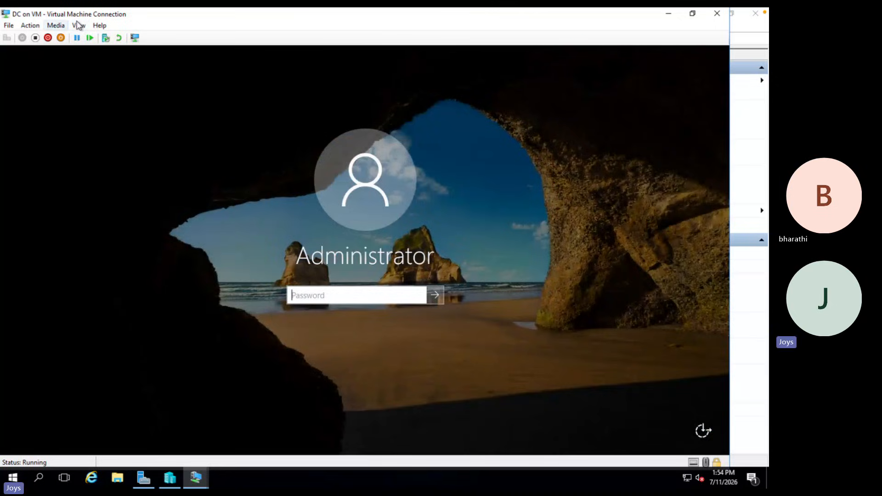
left_click(79, 26)
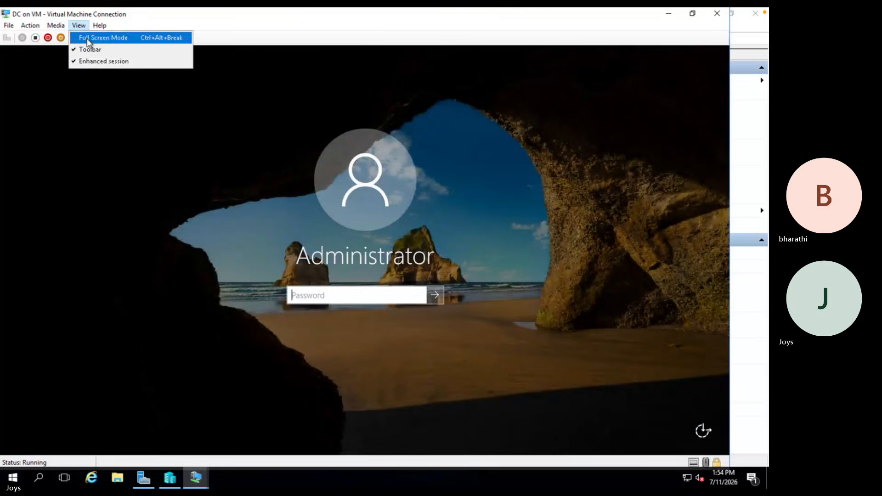
left_click(82, 38)
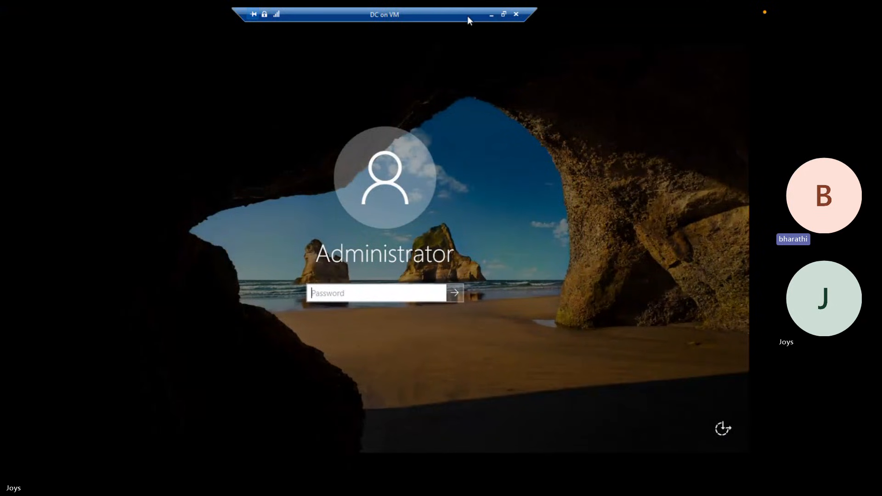
left_click_drag(464, 15, 492, 14)
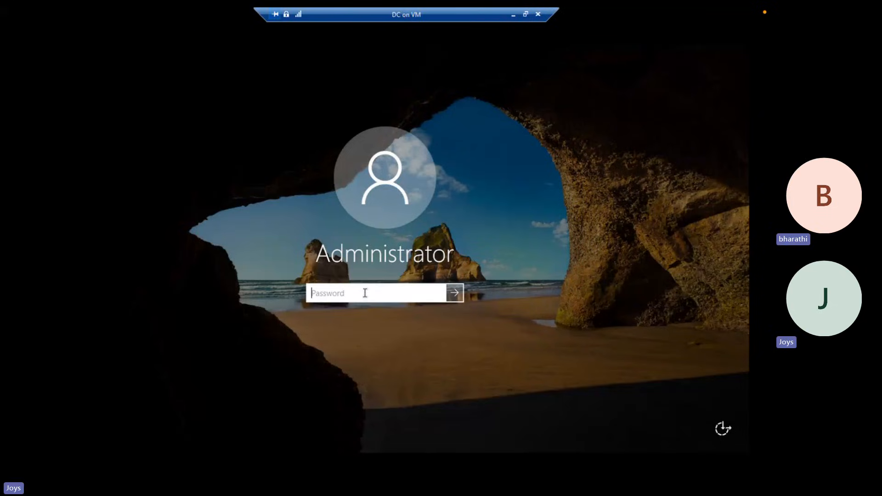
Sign in to the DC as Administrator with the account password
type("••••••••••")
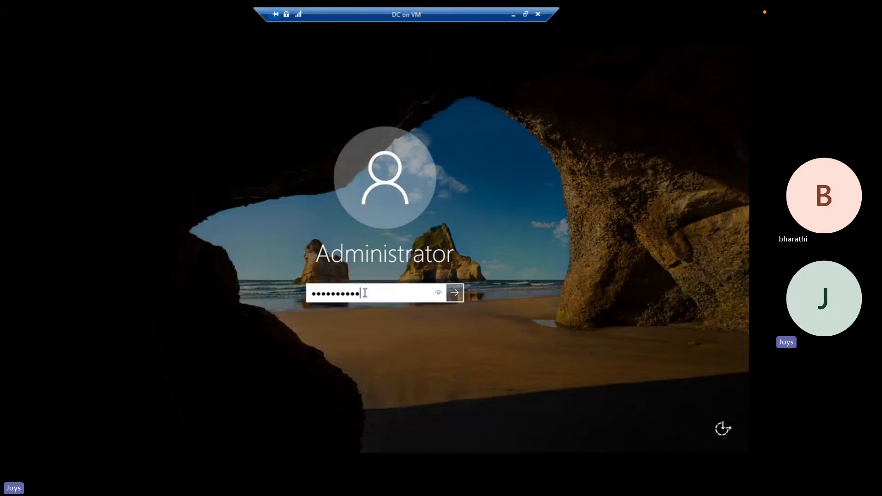
type("•••")
key("Return")
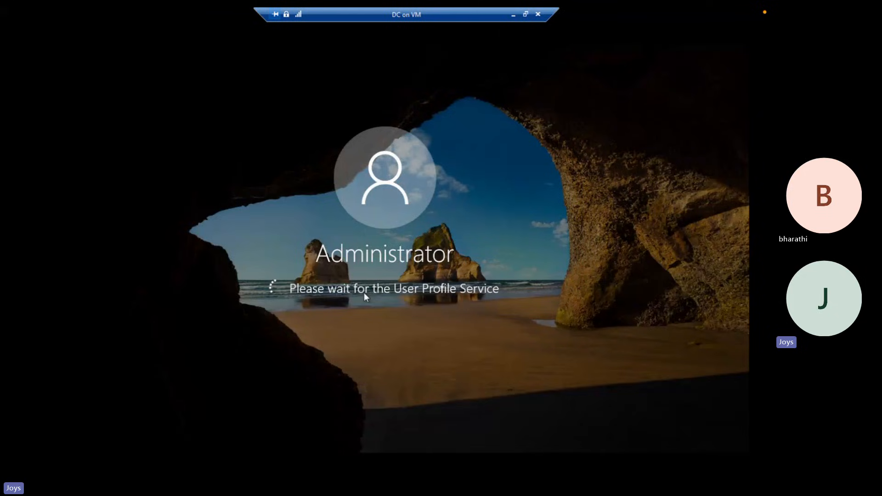
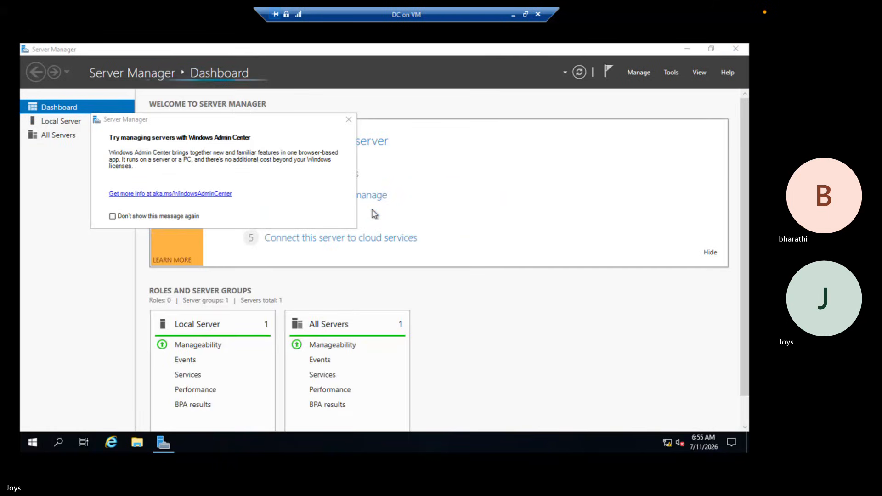
Dismiss the Windows Admin Center message and display the Local Server properties
left_click(348, 119)
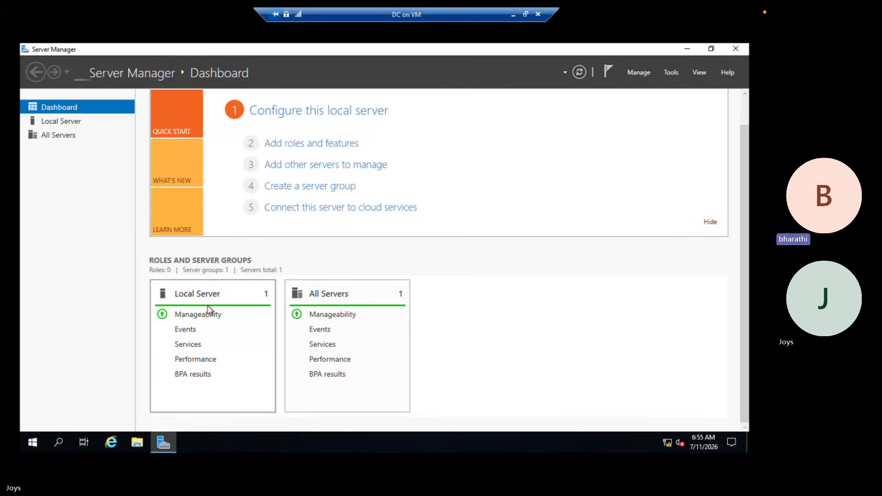
scroll(209, 309, "up", 1)
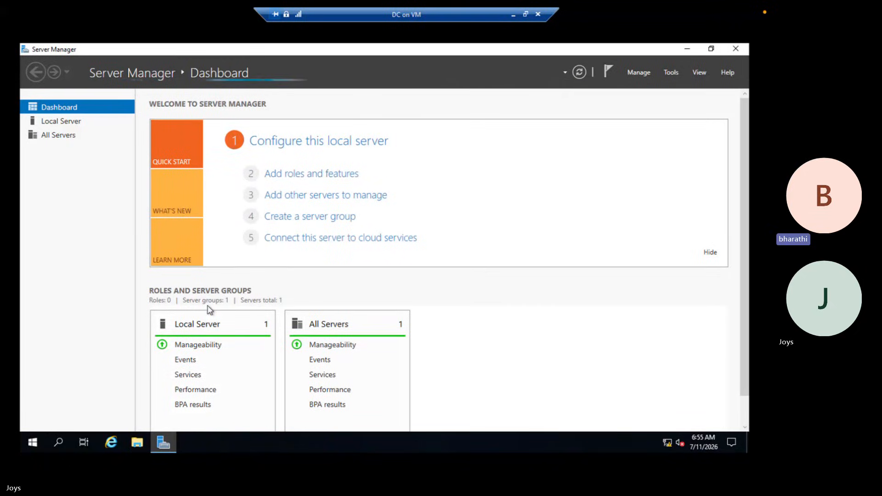
left_click(671, 73)
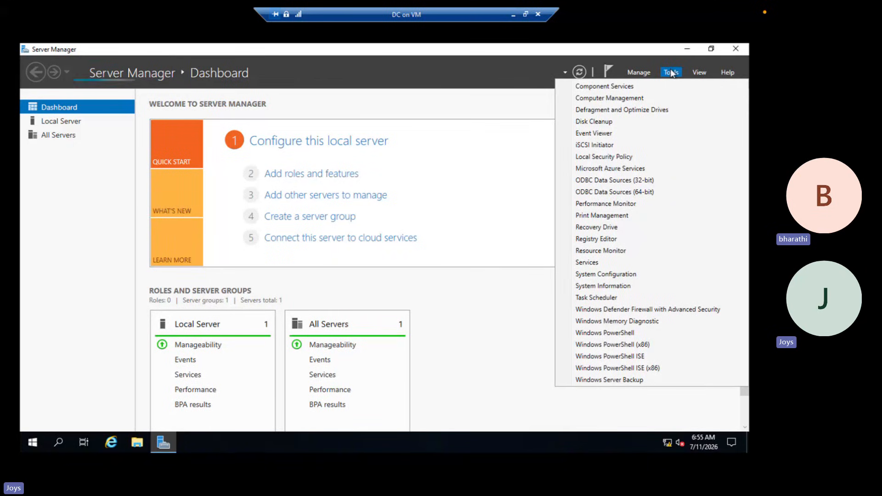
left_click(639, 73)
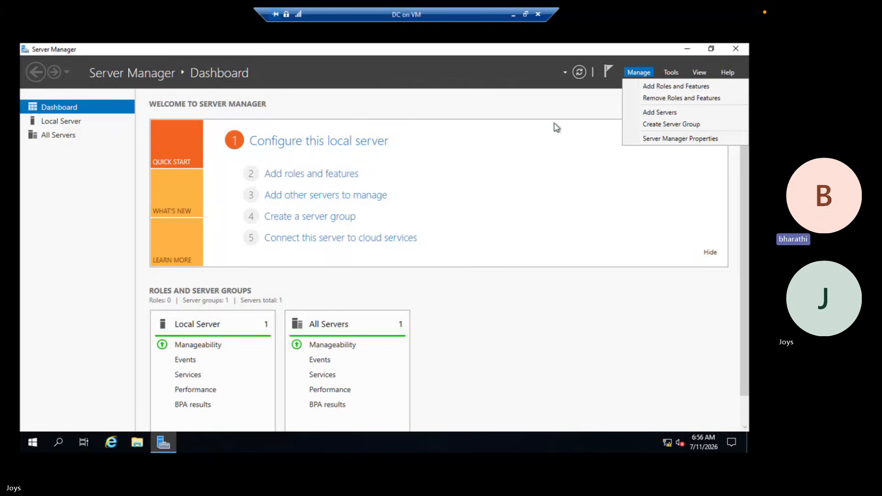
left_click(75, 123)
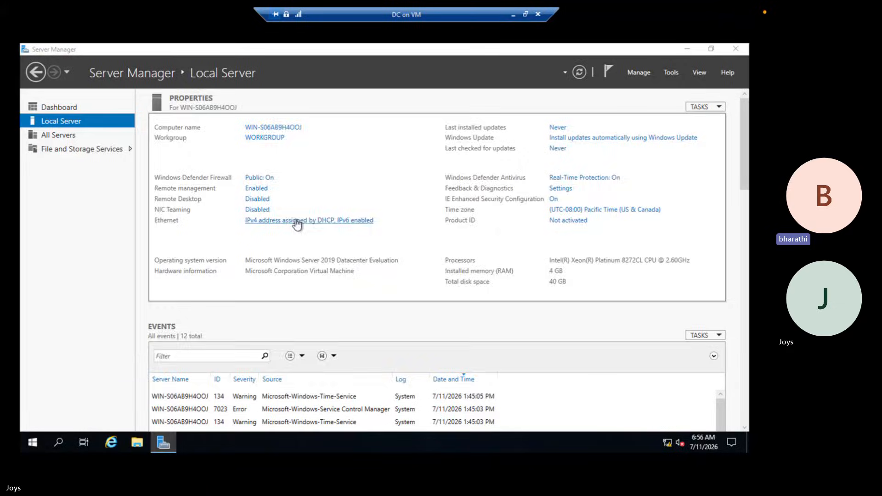
Open the Ethernet adapter's properties from the network connections, review the items the connection uses, and close them without changes
left_click(296, 221)
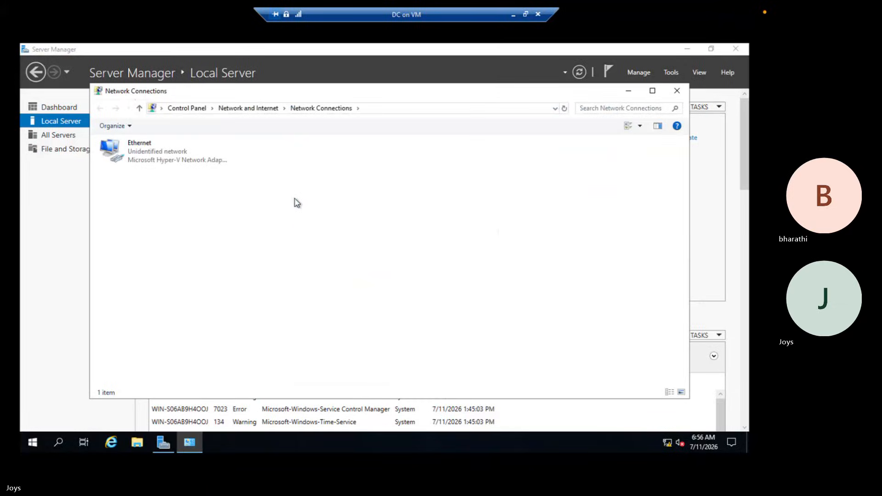
left_click(146, 161)
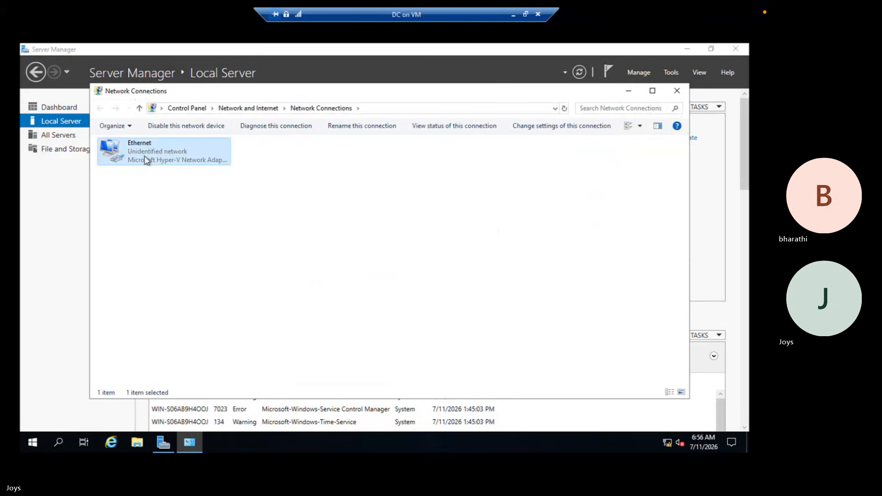
double_click(146, 160)
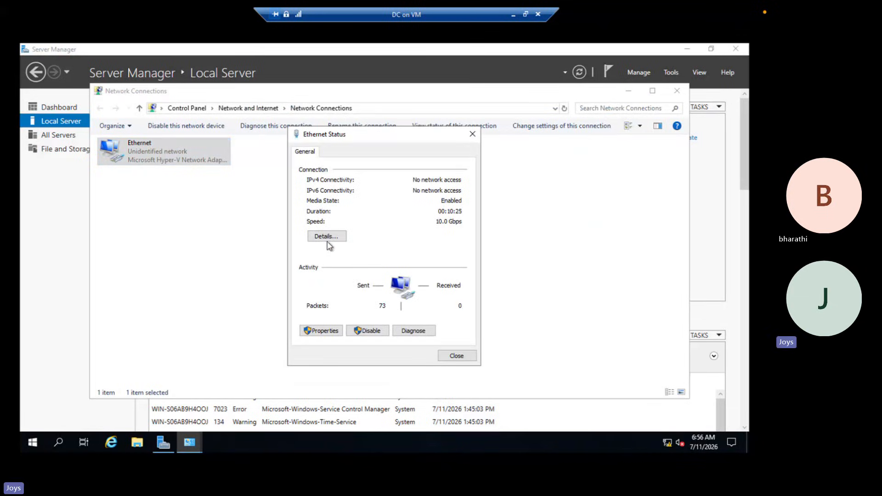
left_click(323, 331)
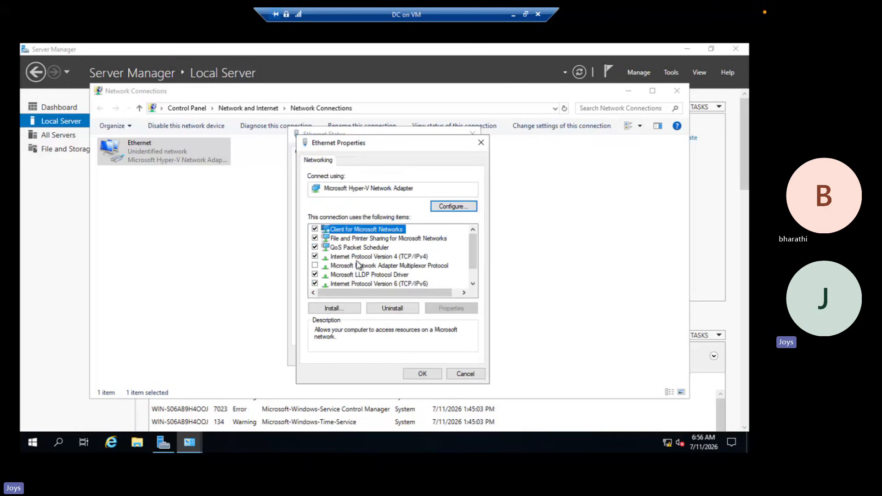
scroll(358, 265, "down", 1)
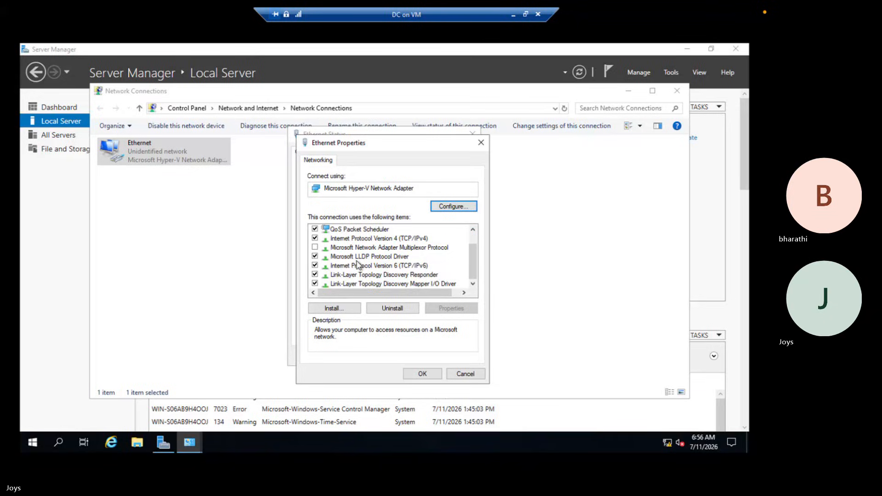
scroll(358, 264, "up", 1)
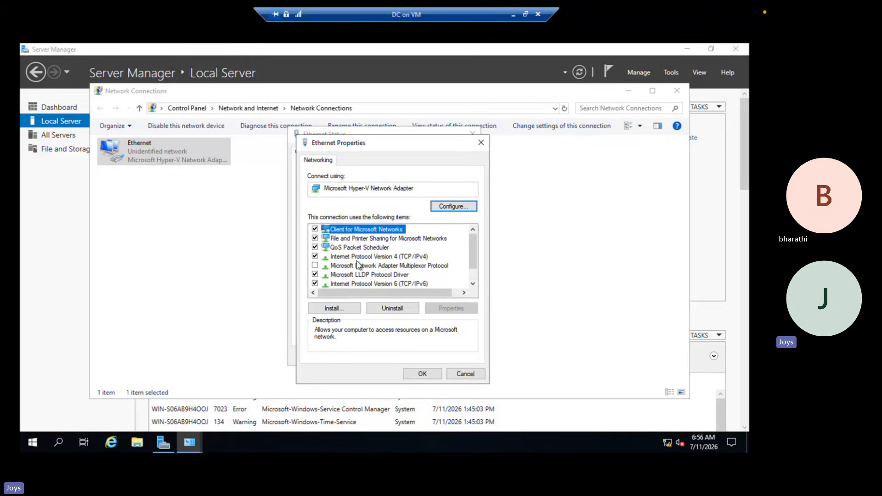
scroll(359, 264, "down", 1)
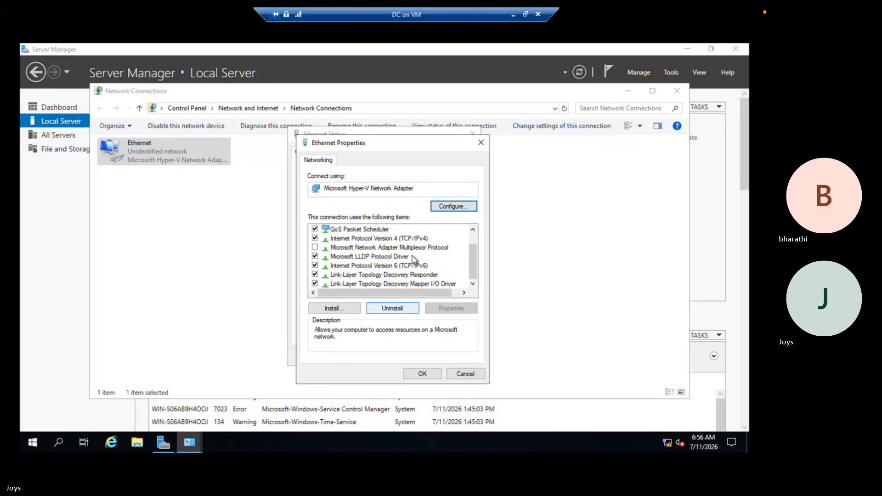
scroll(414, 259, "up", 1)
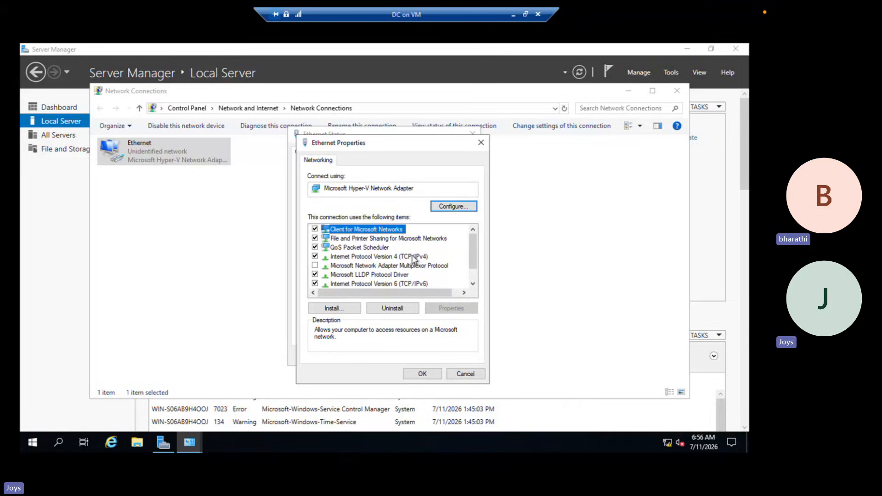
left_click(473, 374)
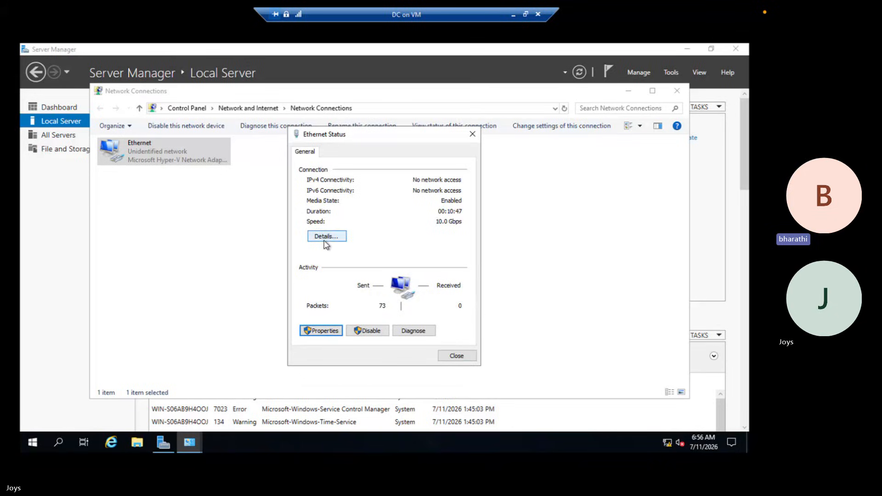
left_click(455, 357)
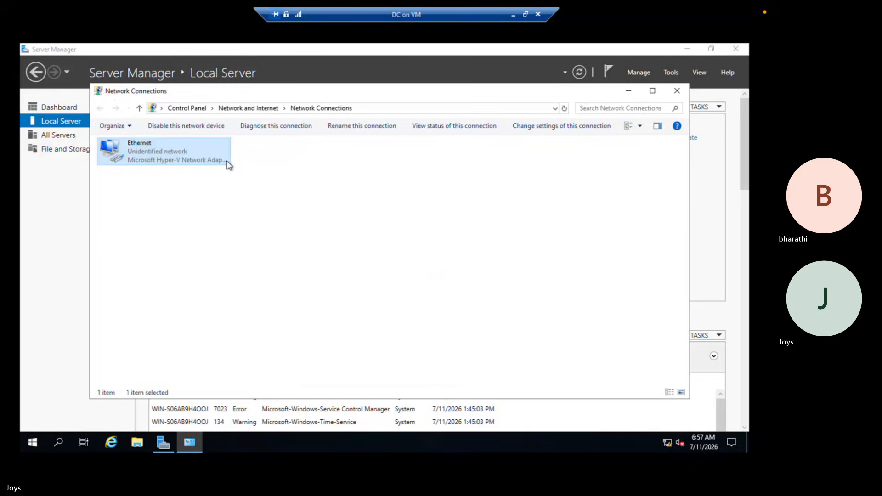
Open the Ethernet connection's properties through the Network and Sharing Center and disable Internet Protocol Version 6 (TCP/IPv6)
mouse_move(2, 11)
left_click(254, 108)
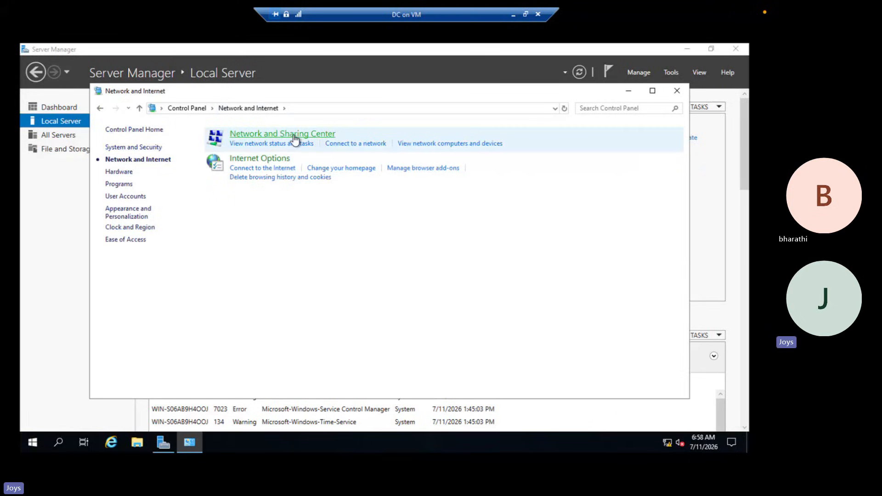
left_click(294, 135)
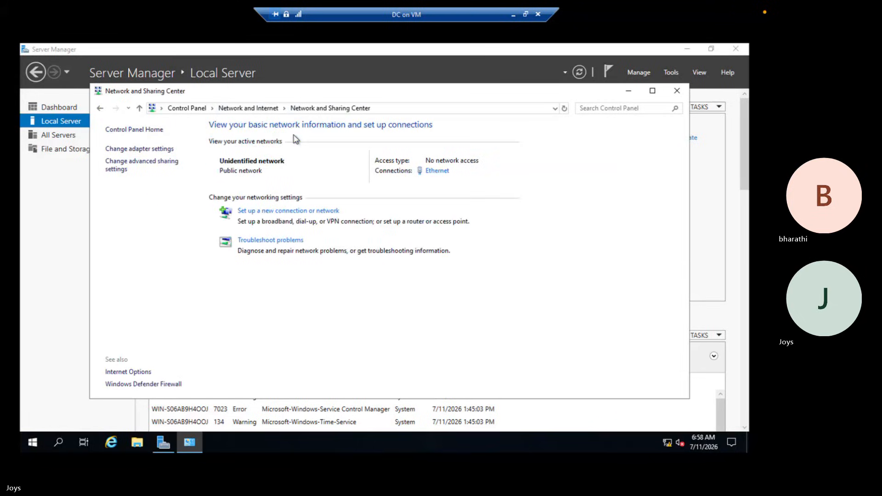
left_click(437, 172)
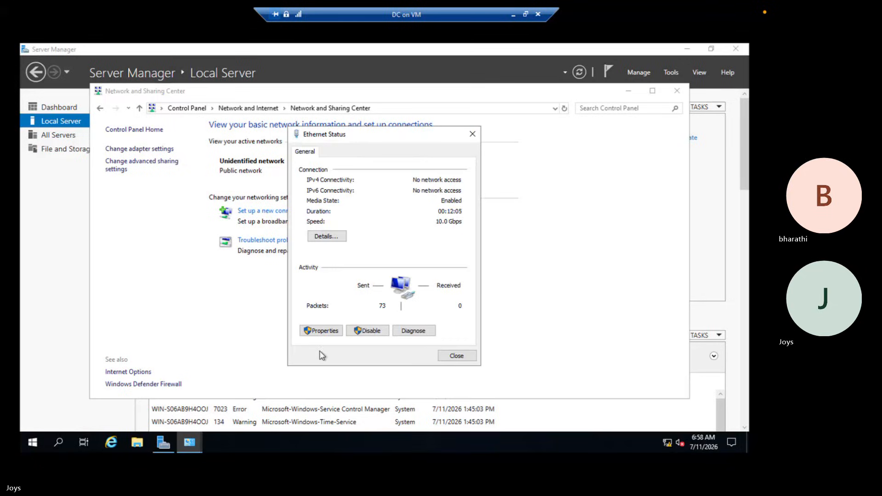
left_click(321, 331)
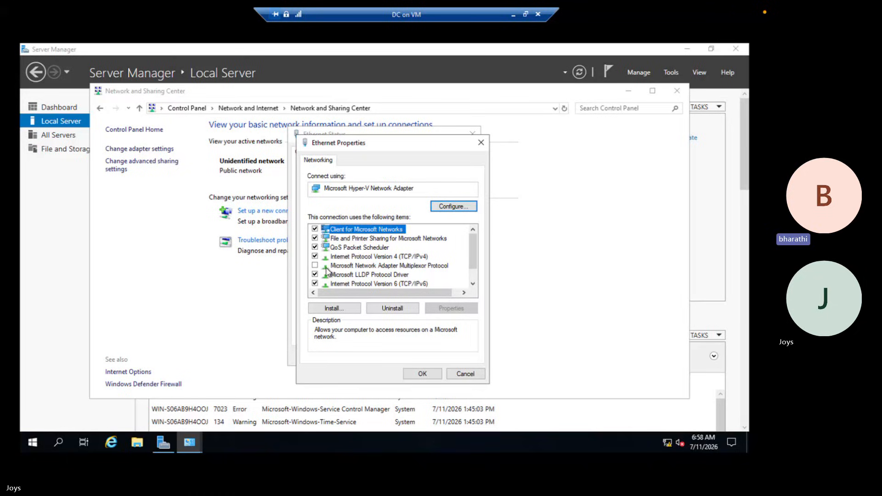
left_click(315, 284)
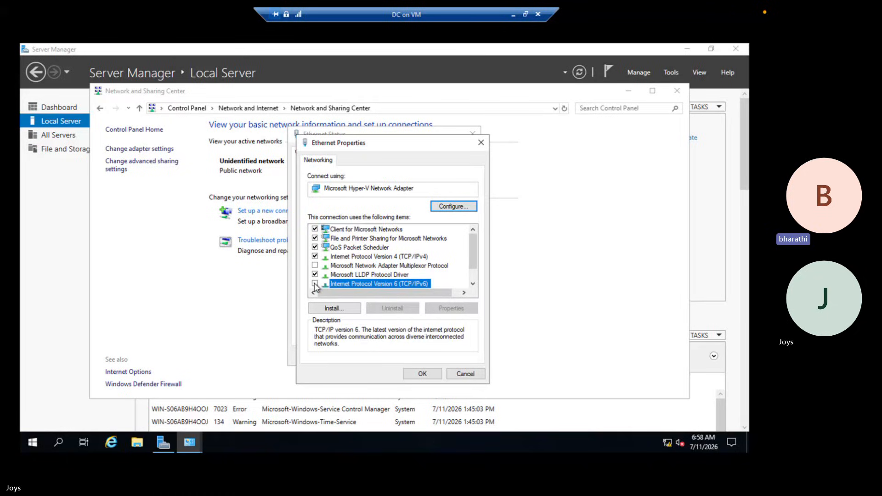
Assign the Ethernet adapter the static IPv4 address 10.0.0.1 with subnet mask 255.0.0.0
left_click(345, 259)
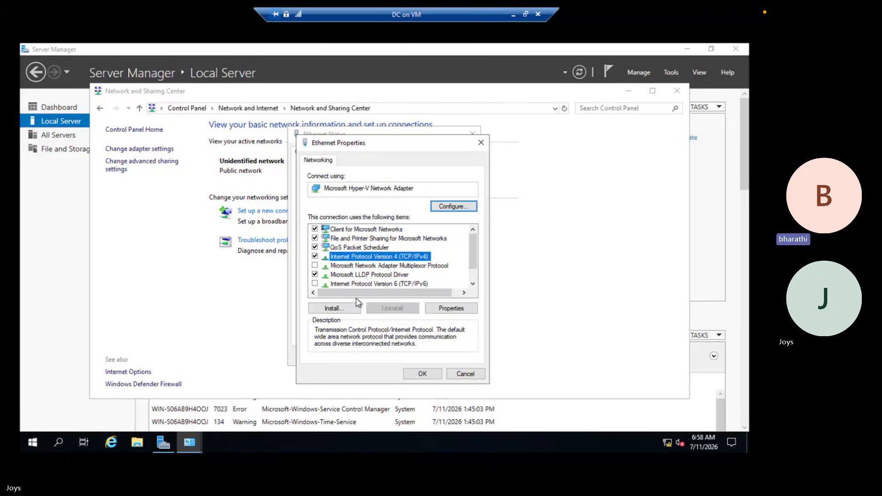
left_click(451, 308)
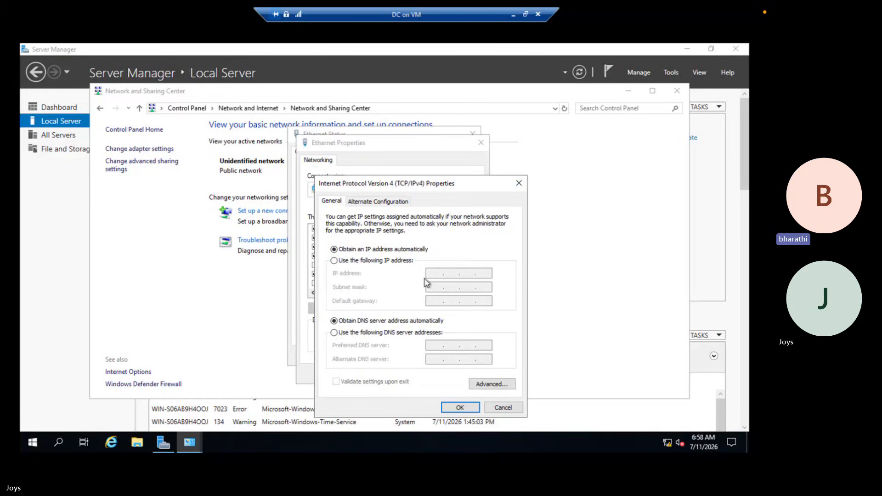
left_click(333, 260)
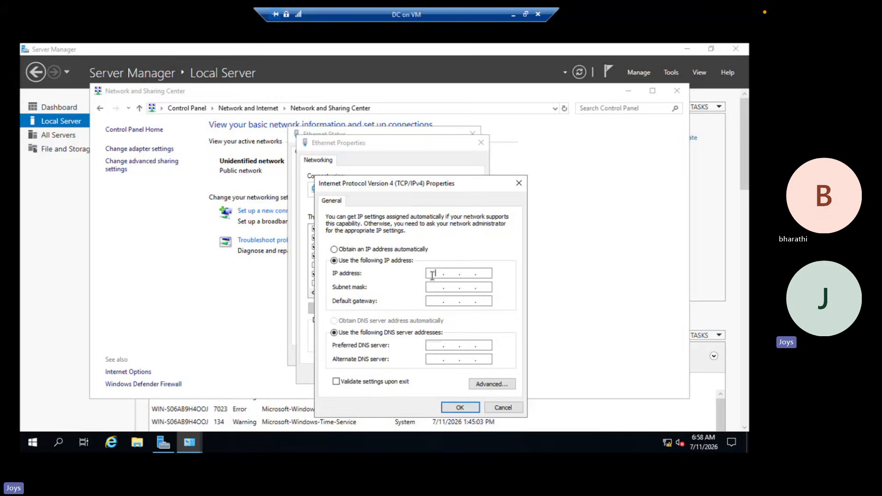
type("1")
type("0 .")
type("0")
key("BackSpace")
left_click(452, 274)
type("0 ")
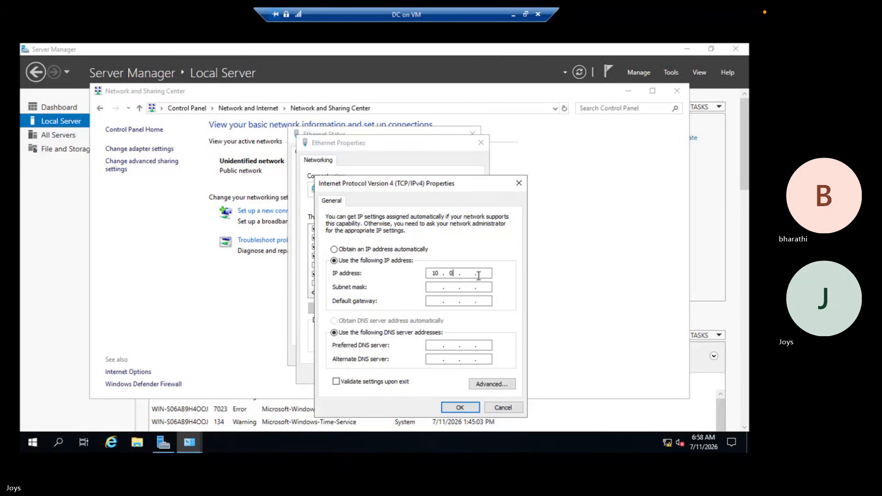
type(". 0 ")
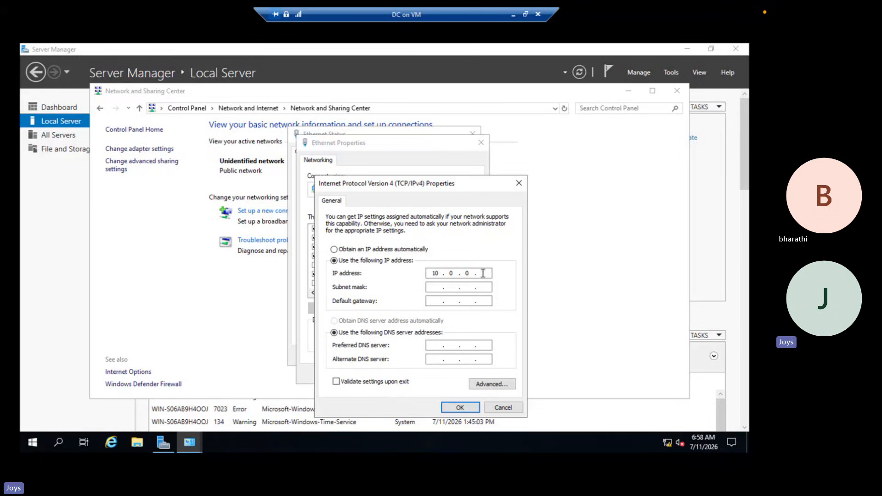
type(". 1")
left_click(434, 287)
Set the preferred DNS server to 10.0.0.1, apply the IPv4 settings, and close the network windows
left_click(433, 344)
type("10.")
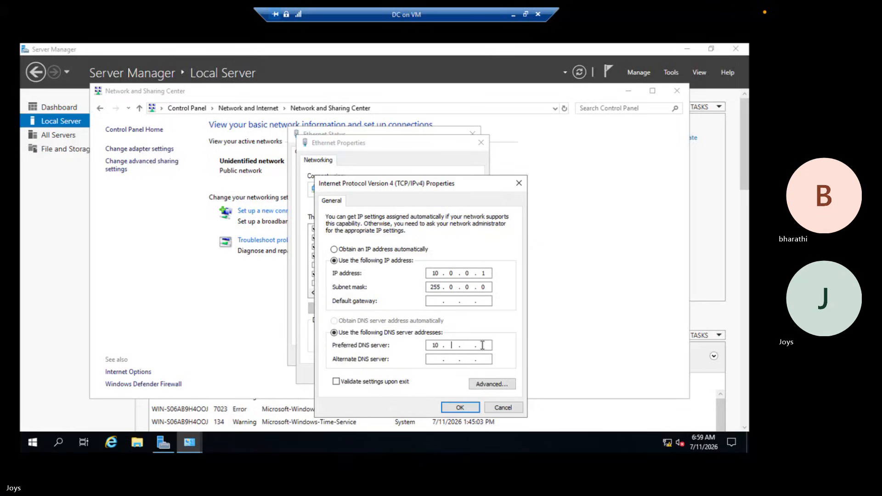
type("0")
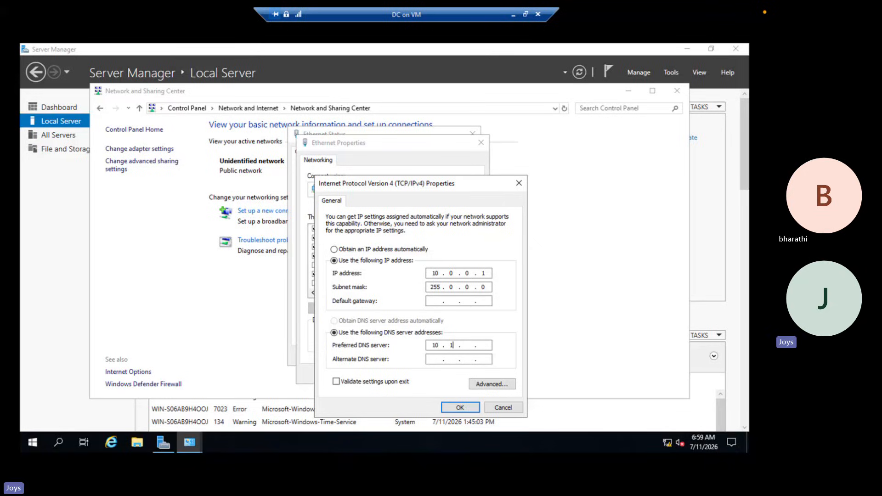
type(".")
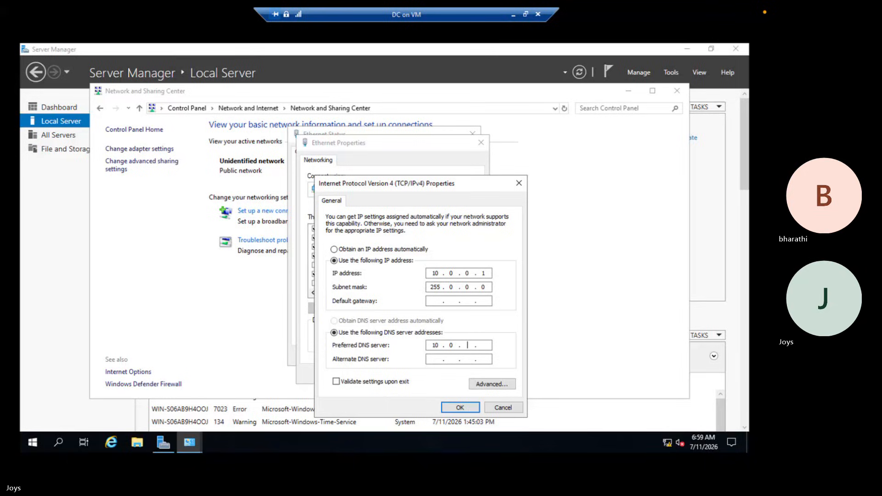
type("0.1")
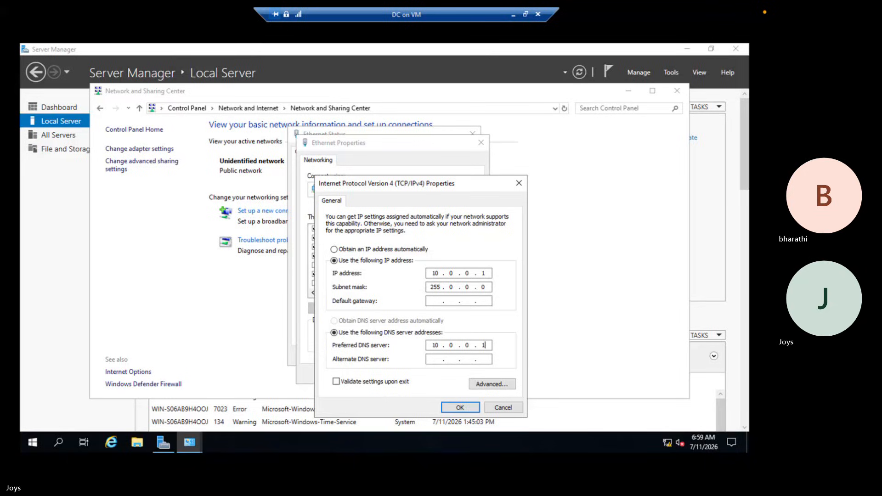
left_click(459, 407)
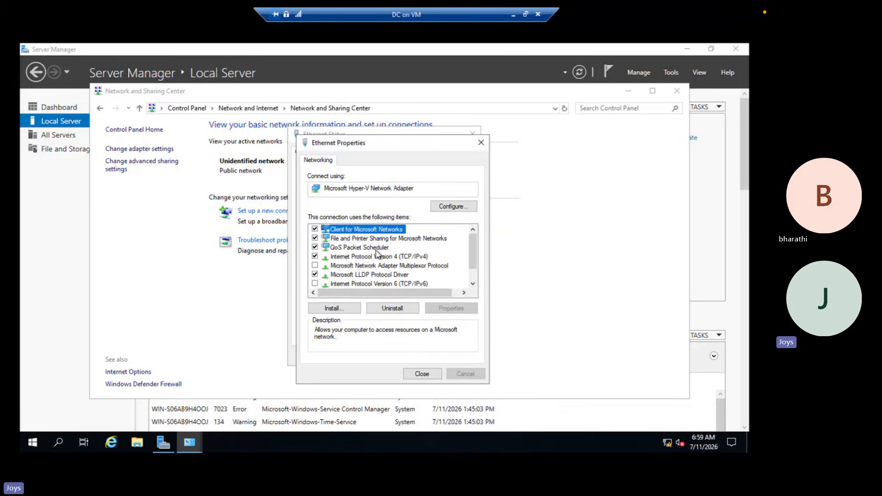
left_click(421, 373)
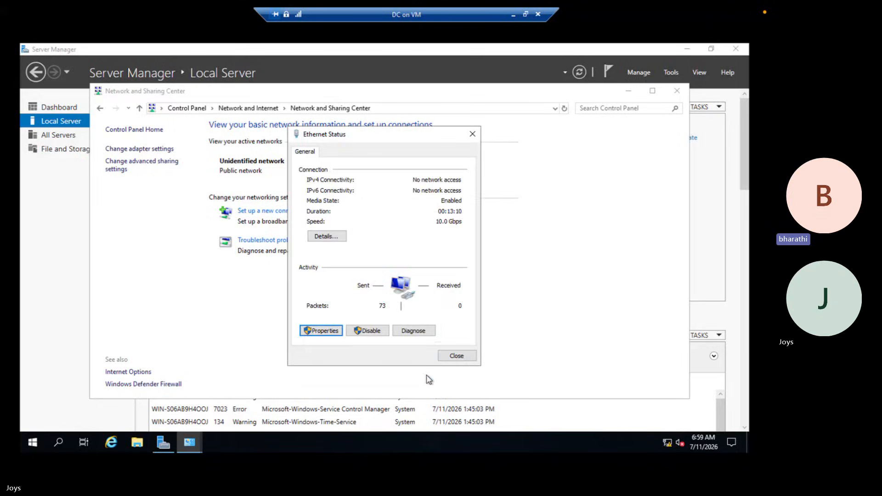
left_click(449, 357)
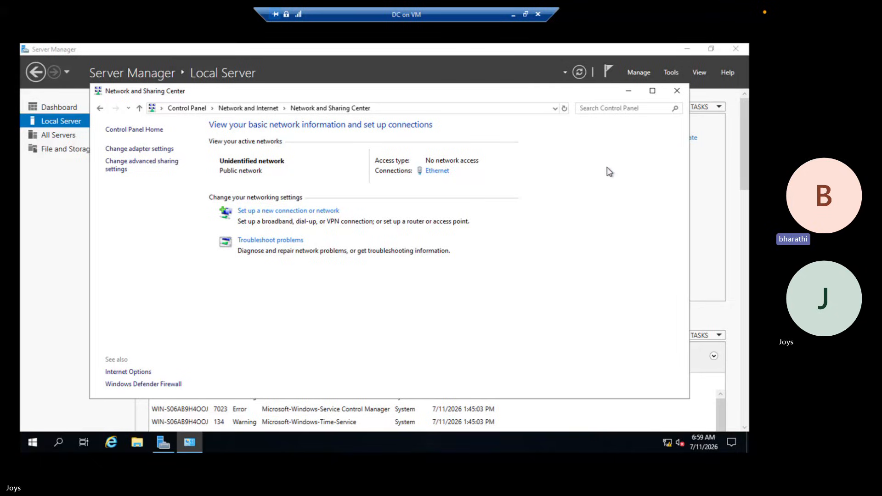
left_click(676, 91)
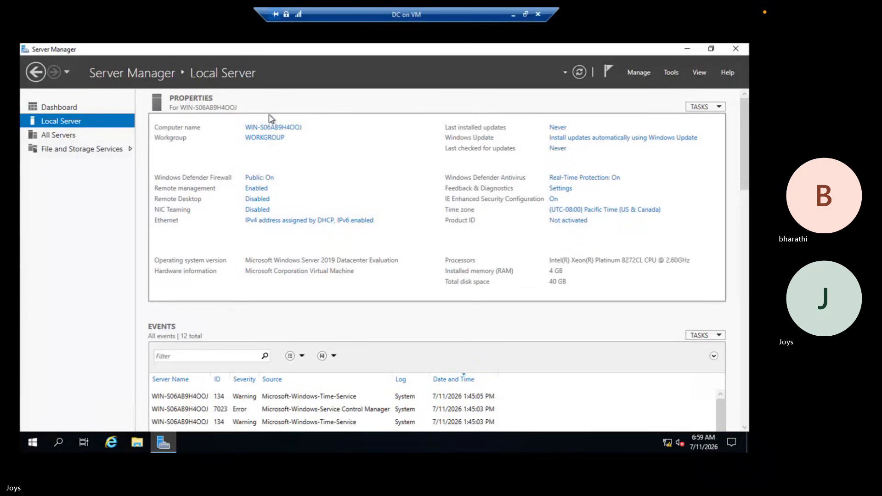
Change the computer name to DC in the system properties and restart the server to apply it
left_click(269, 127)
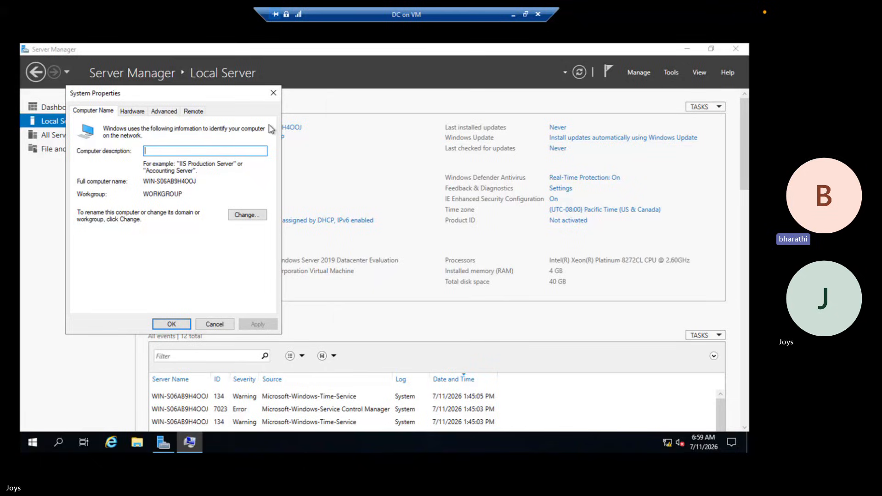
left_click(244, 217)
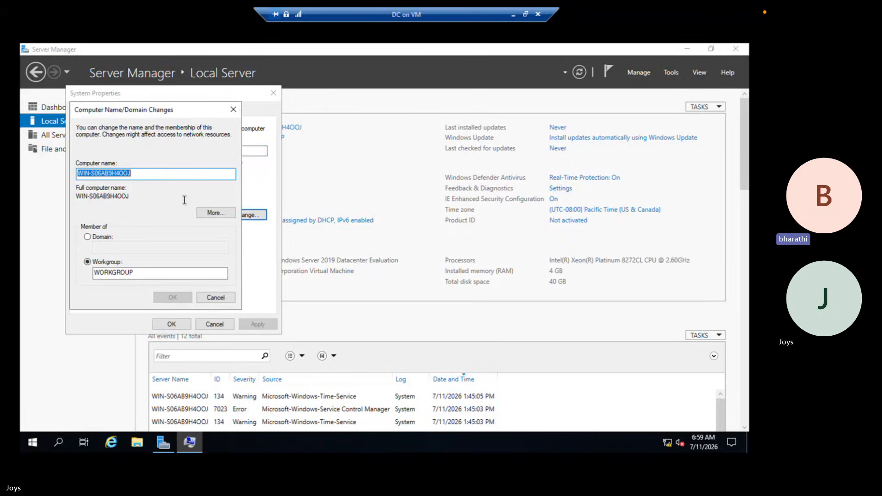
key("BackSpace")
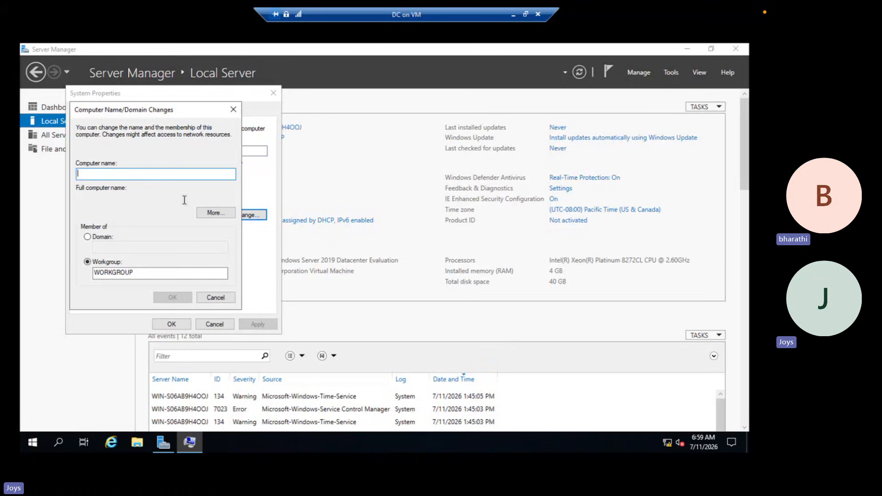
type("DC")
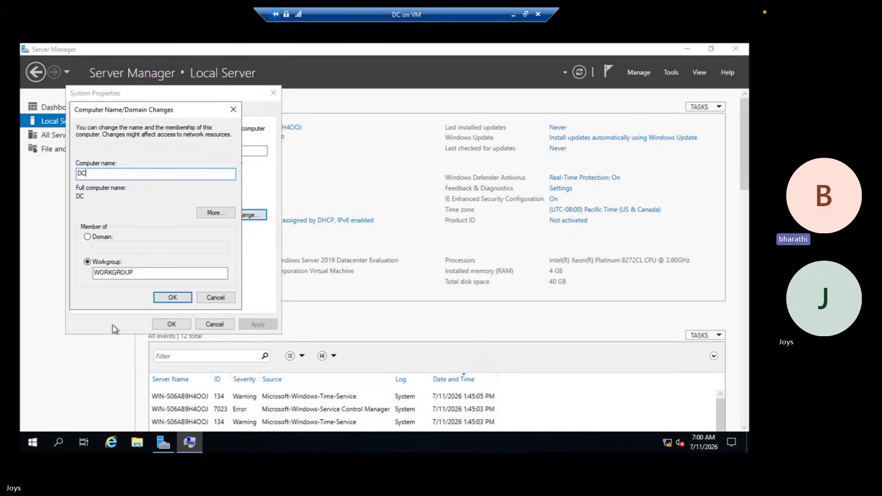
left_click(181, 297)
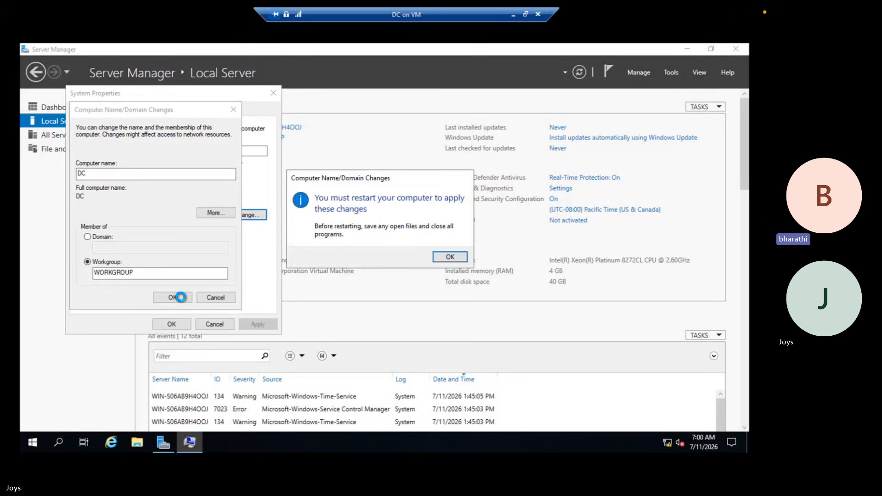
left_click(448, 256)
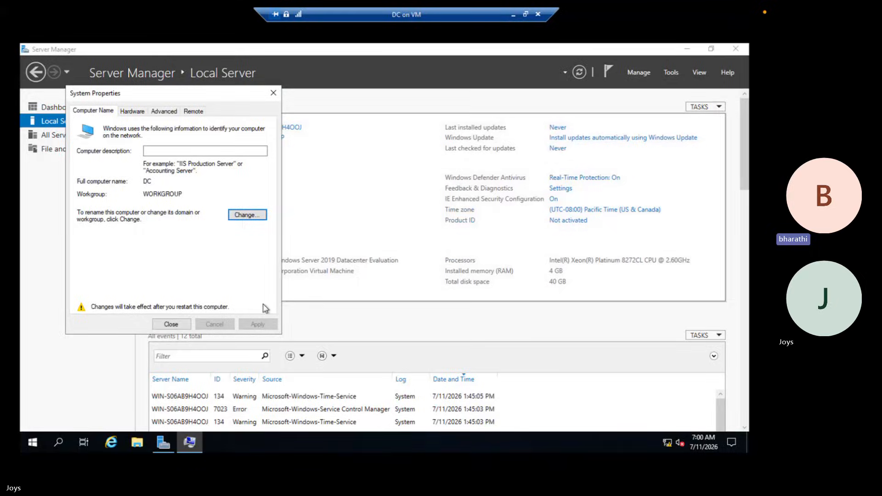
left_click(171, 325)
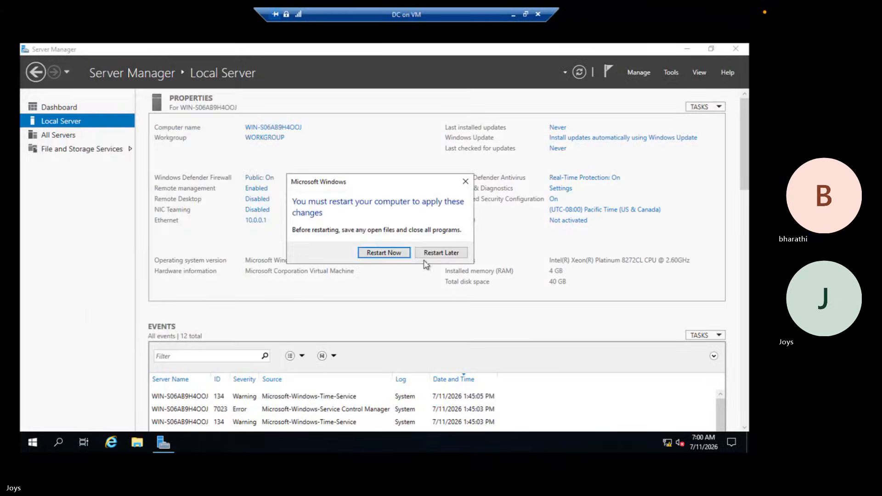
left_click(394, 254)
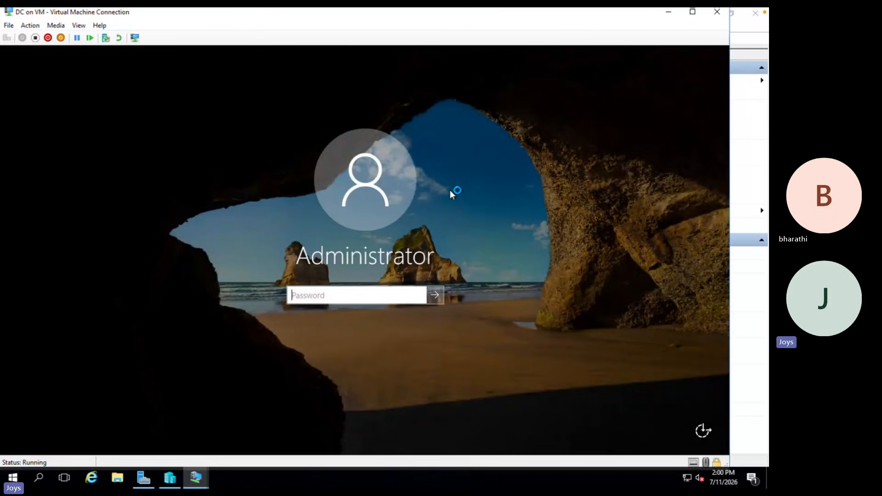
Sign in to the DC with the Administrator account's password and dismiss the Windows Admin Center message
key("Return")
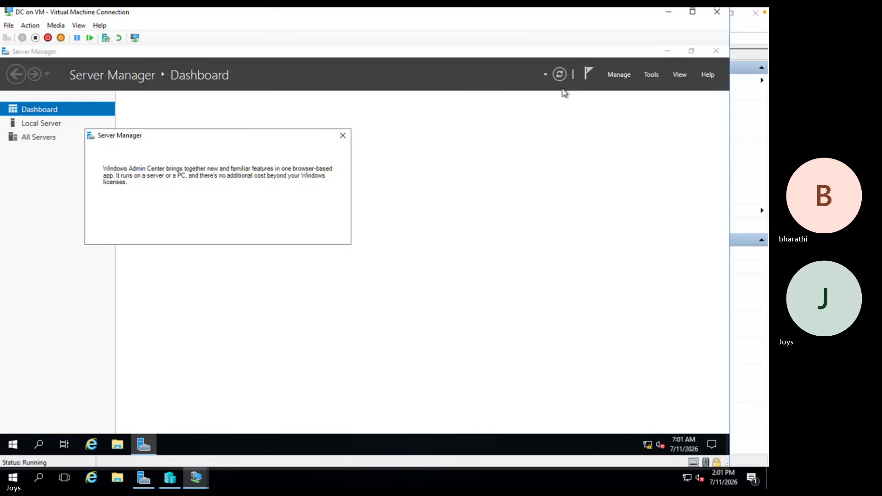
left_click(343, 136)
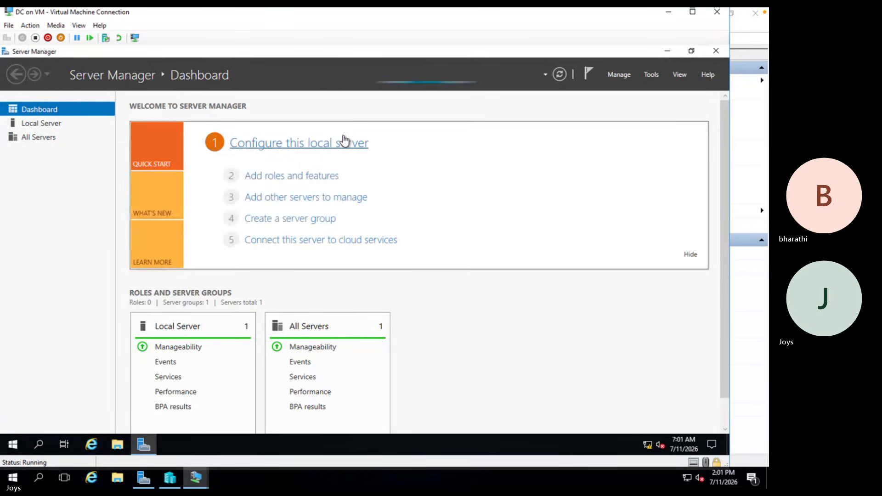
Start the Add Roles and Features wizard and choose DC from the server pool as the destination server
left_click(275, 179)
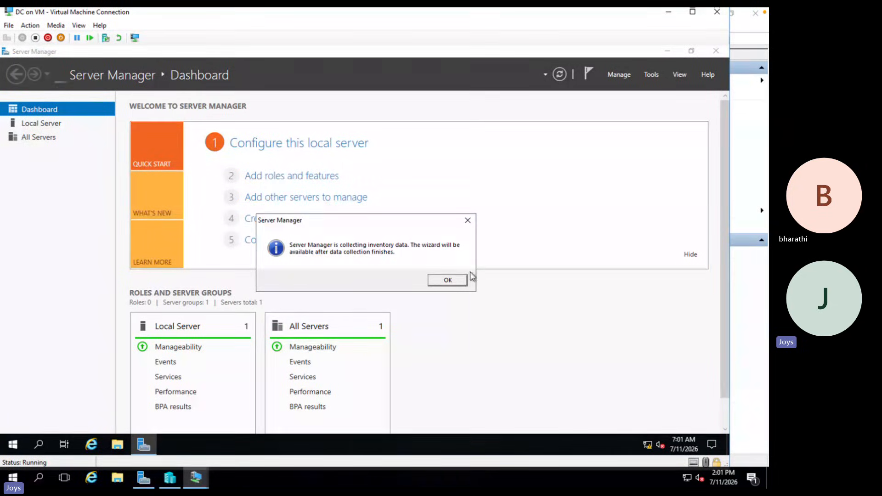
left_click(447, 280)
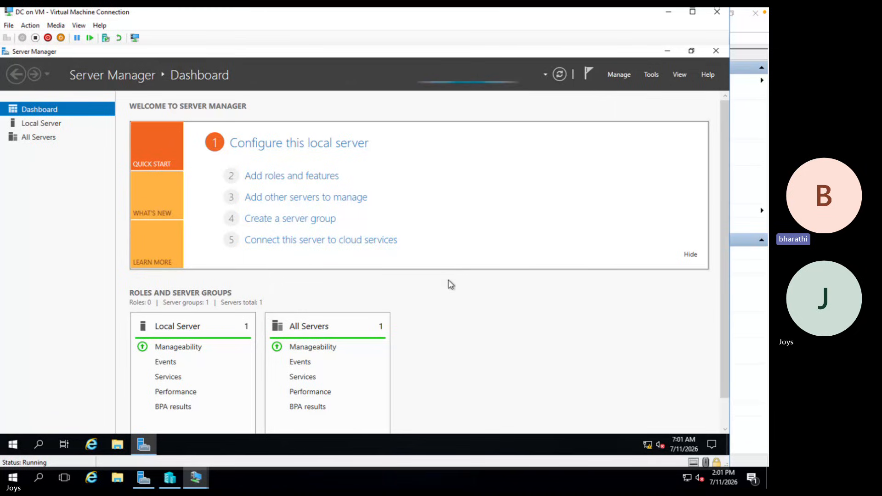
left_click(291, 176)
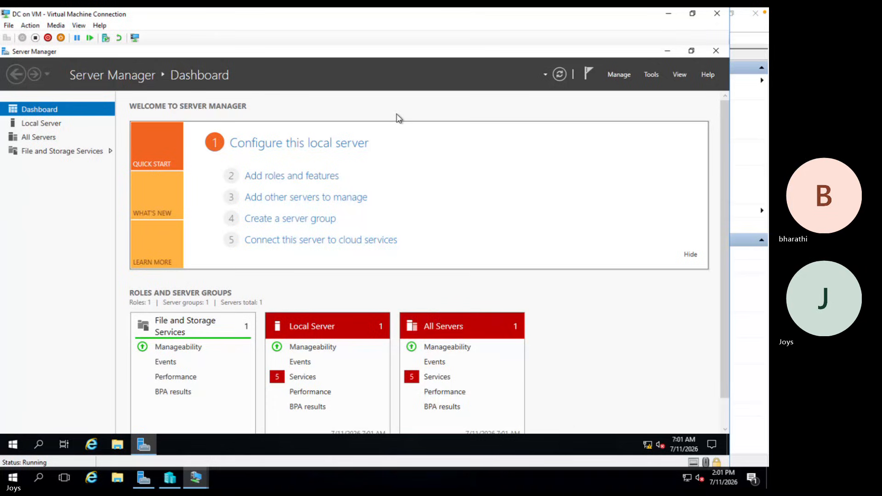
left_click(282, 179)
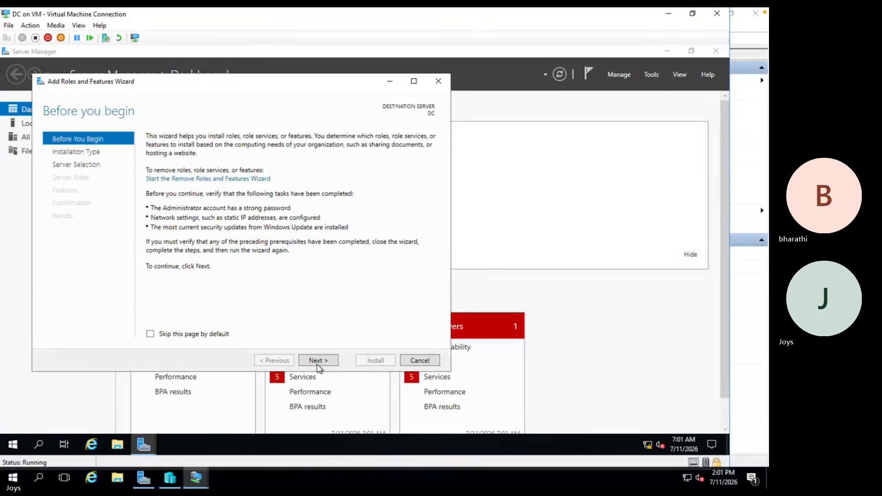
left_click(317, 363)
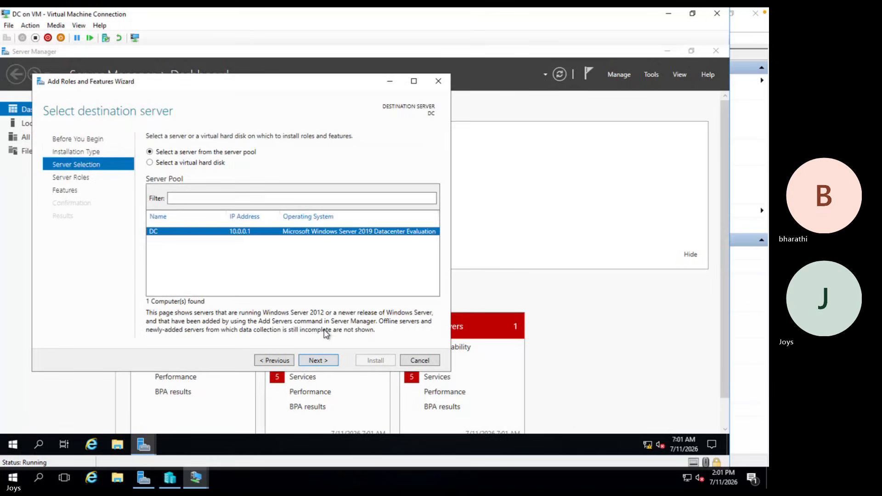
left_click(260, 199)
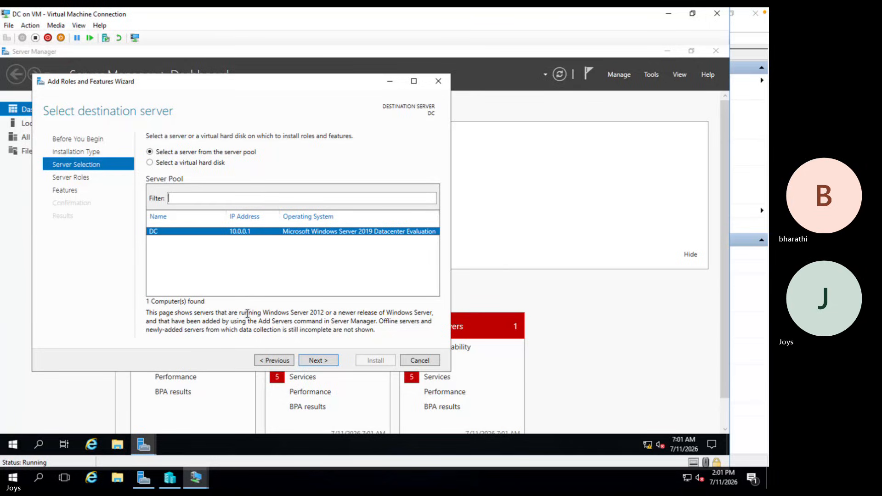
left_click(309, 363)
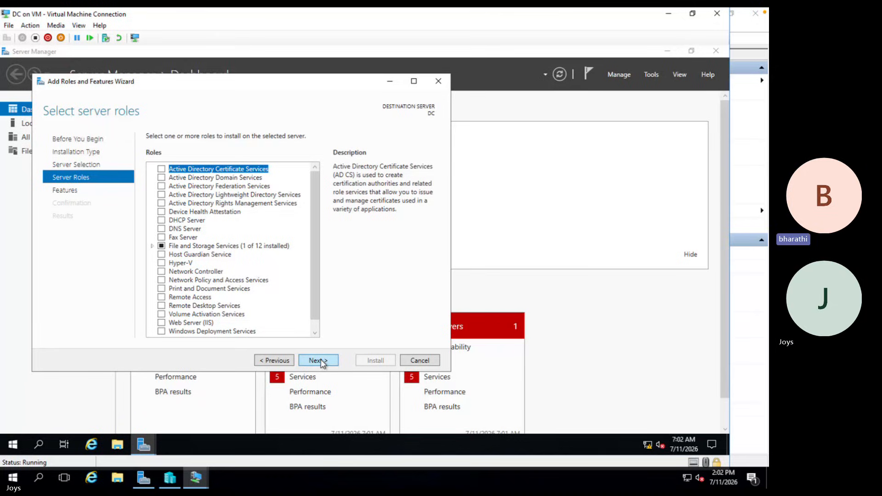
Select the Active Directory Domain Services role and add its required features, including the management tools
left_click(161, 177)
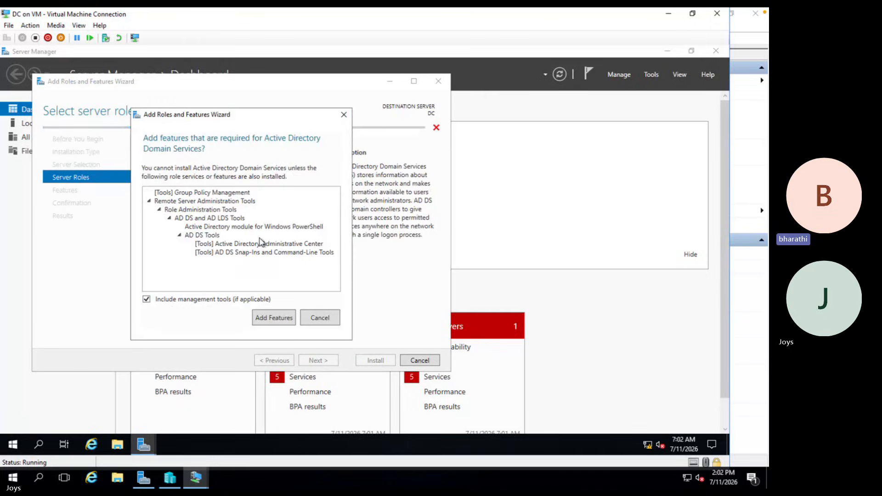
left_click(277, 318)
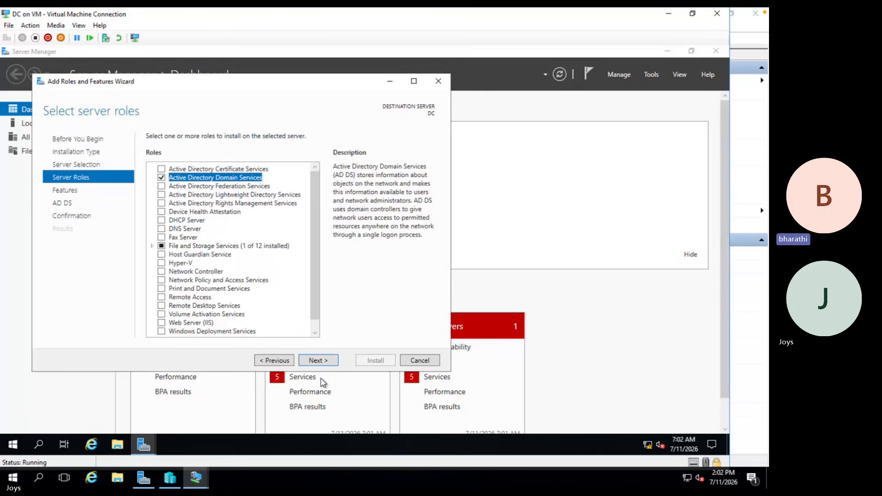
left_click(317, 360)
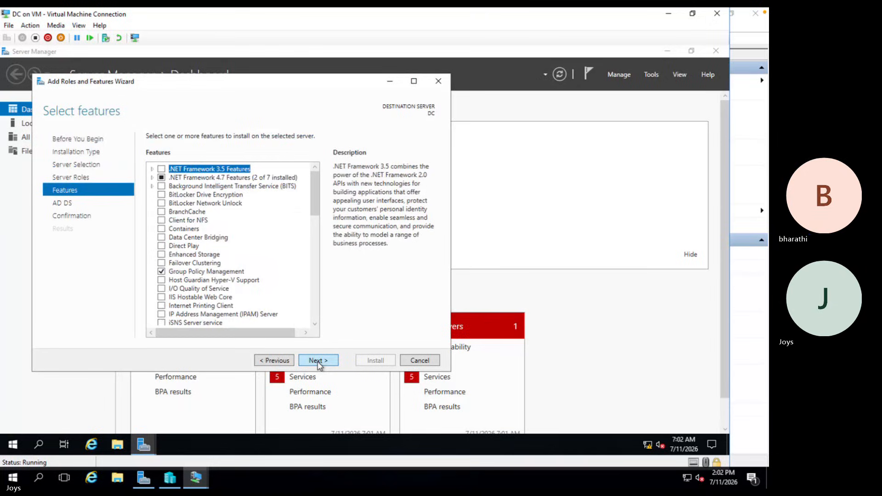
Keep the default features, install Active Directory Domain Services, and close the wizard while the installation runs
left_click(317, 361)
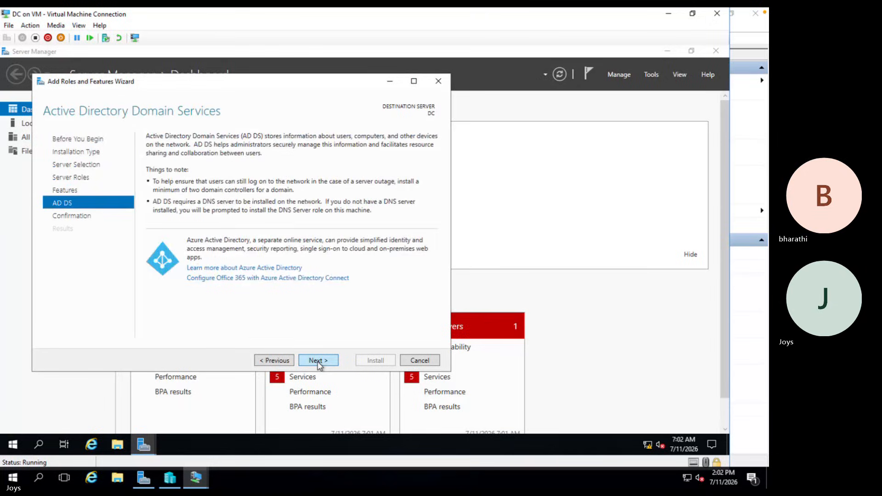
left_click(317, 360)
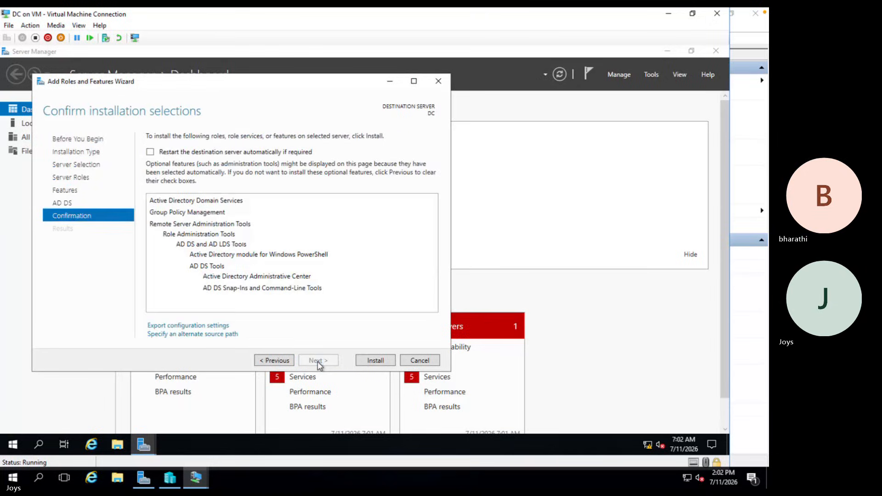
left_click(371, 361)
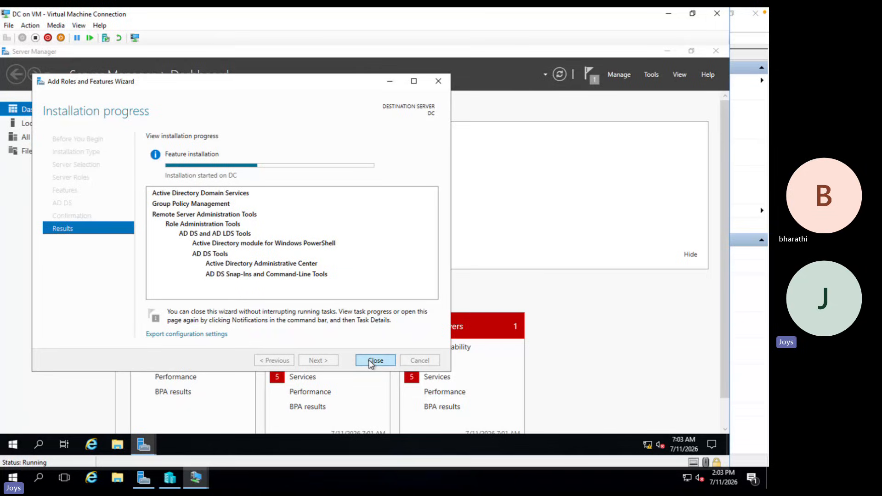
left_click(375, 360)
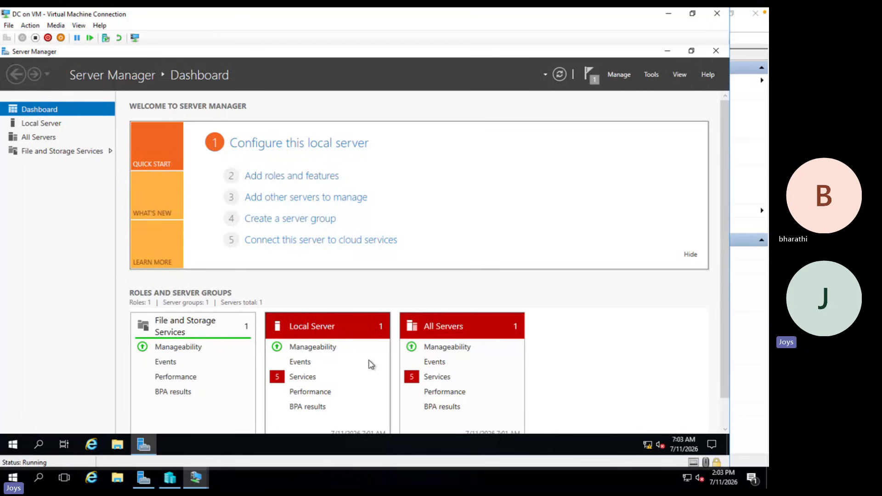
left_click(196, 478)
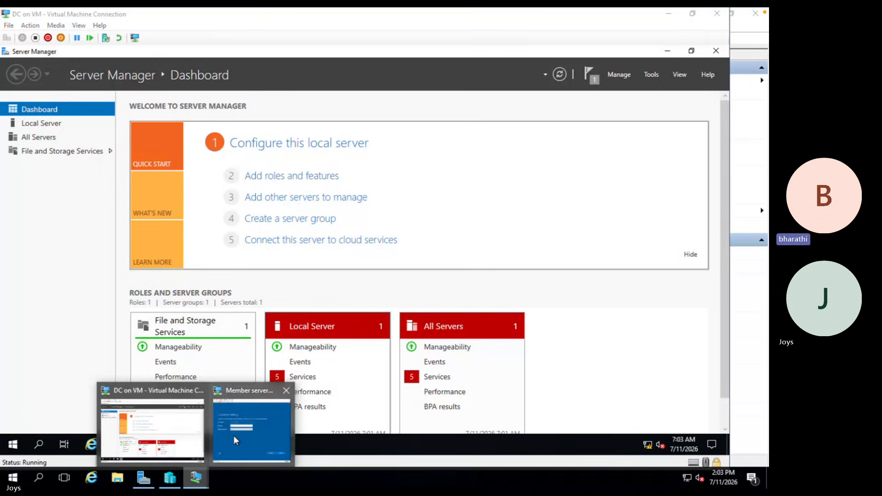
mouse_move(234, 436)
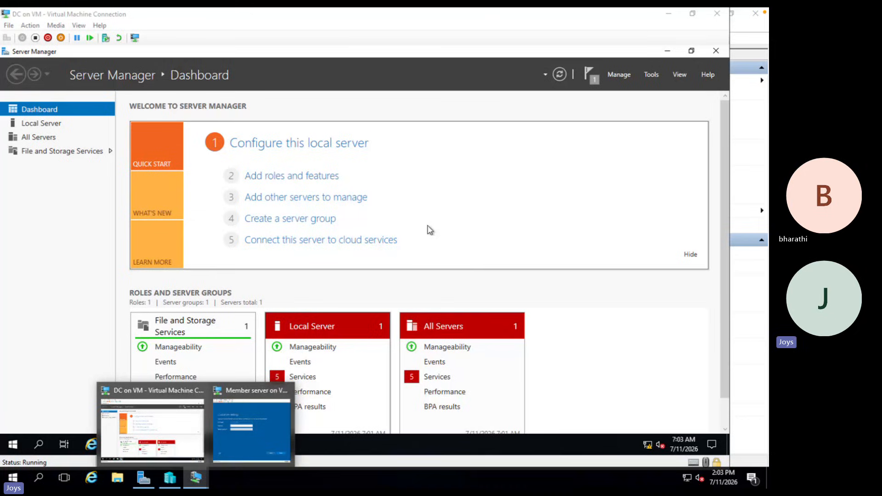
left_click(294, 177)
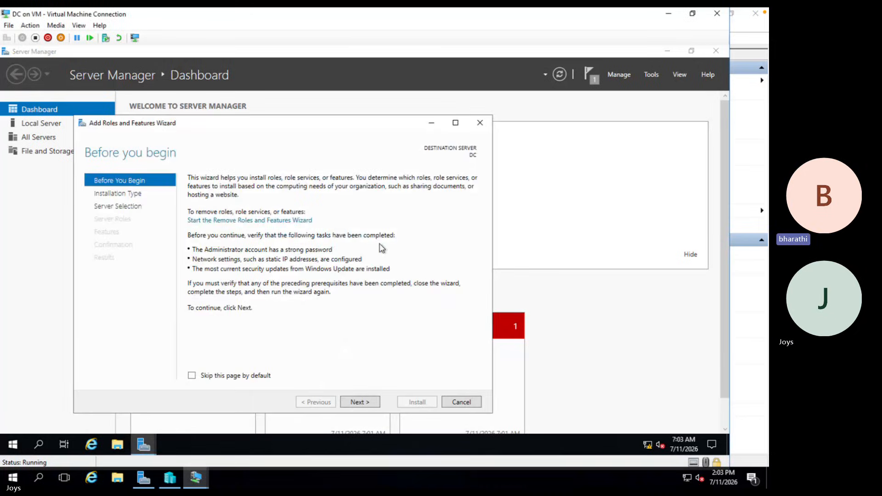
left_click(458, 403)
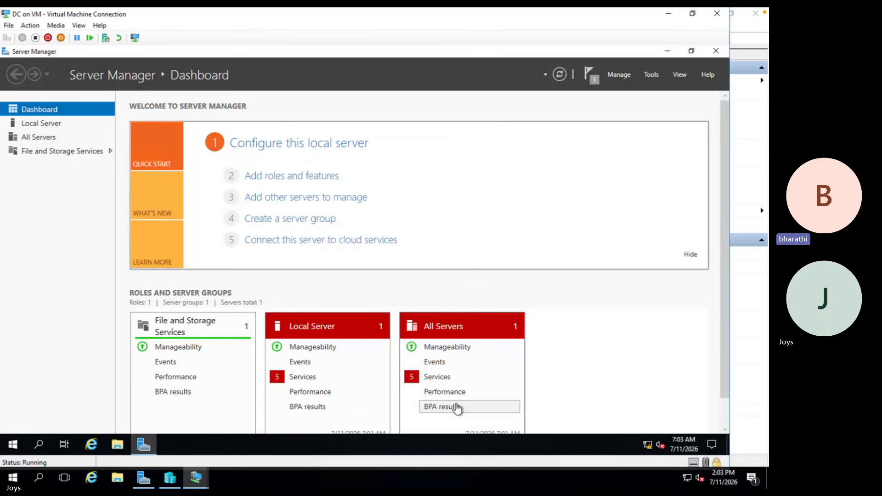
Minimize the DC's Server Manager, view the Member server's setup screen, and return to the DC's connection window
left_click(148, 443)
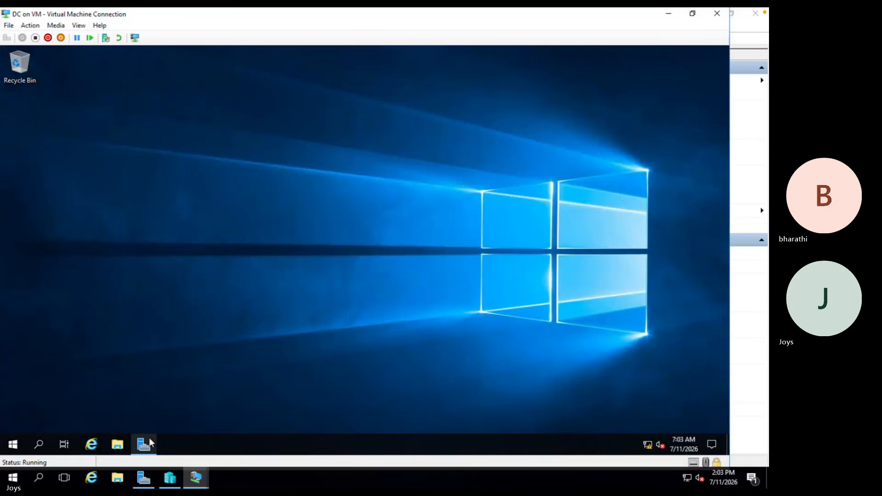
mouse_move(149, 440)
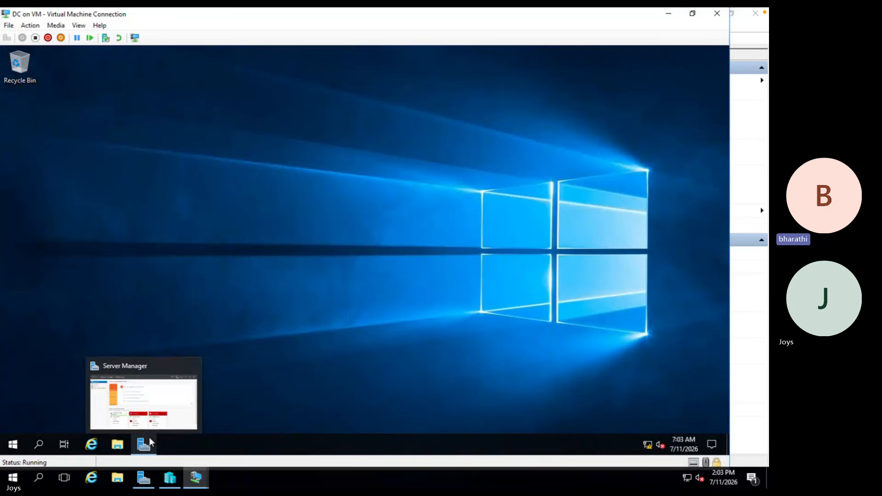
left_click(150, 440)
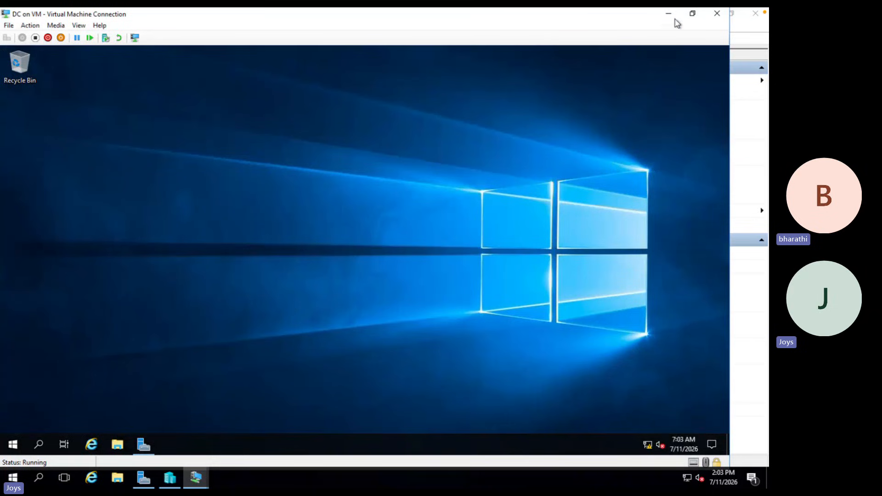
left_click(666, 16)
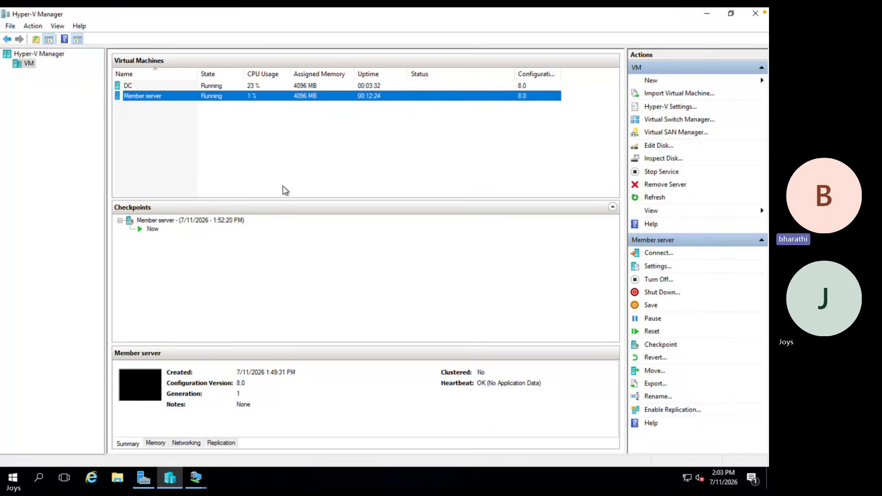
left_click(205, 479)
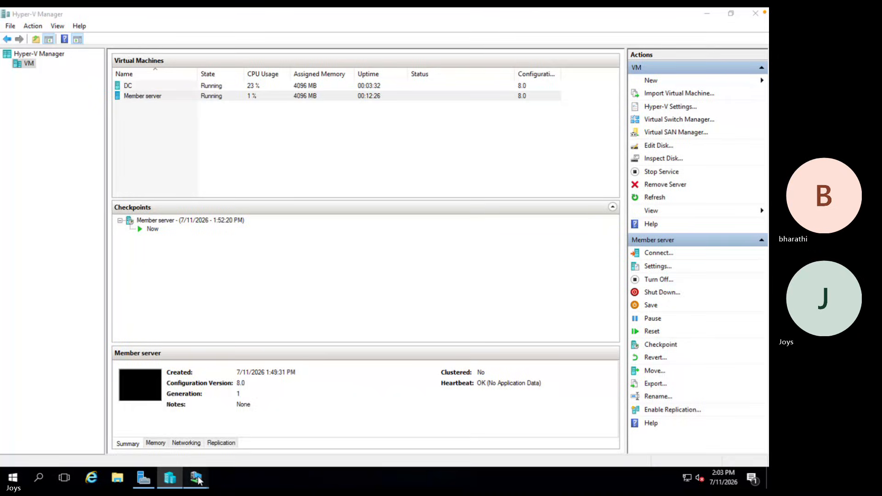
left_click(230, 428)
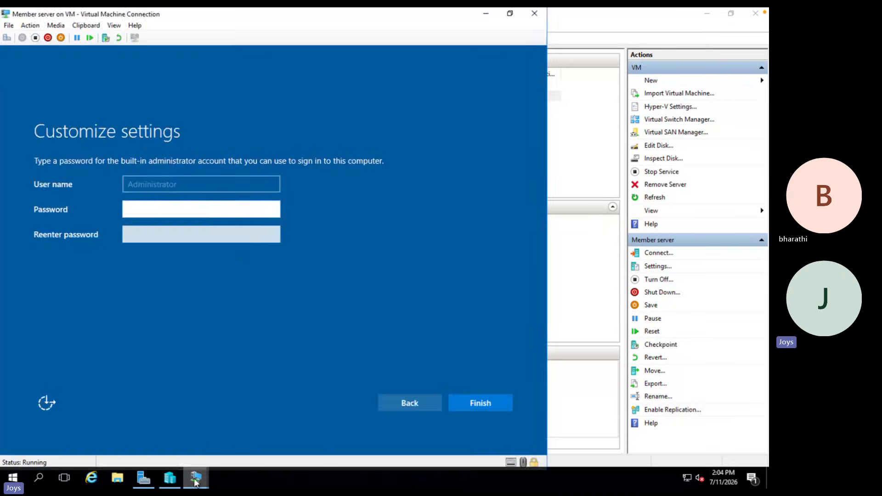
left_click(196, 478)
left_click(197, 391)
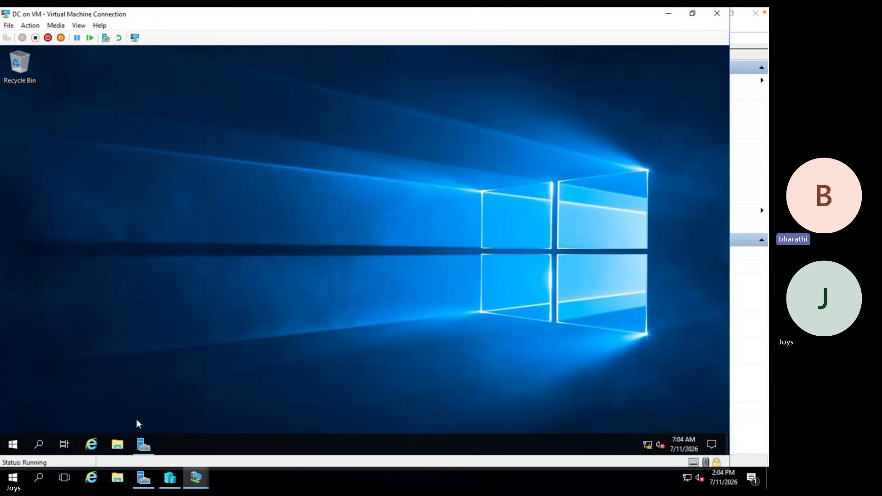
Restore the DC's Server Manager and switch its virtual machine connection to full screen mode
left_click(143, 444)
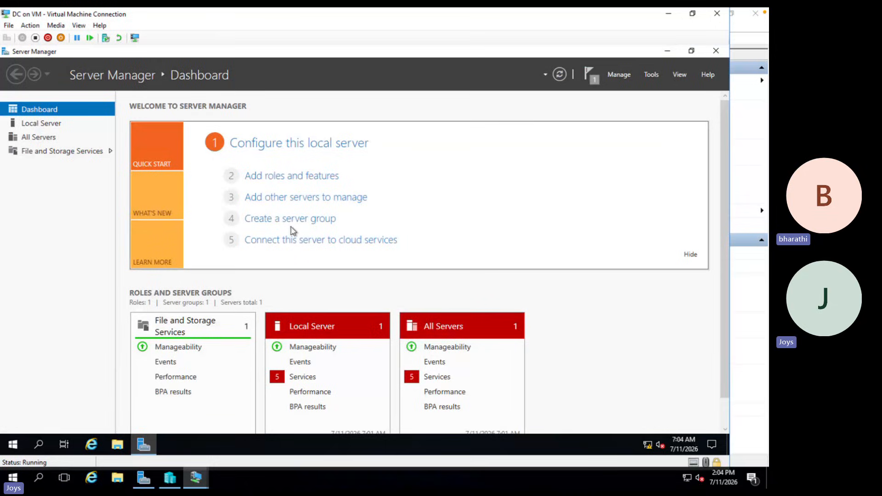
left_click(692, 13)
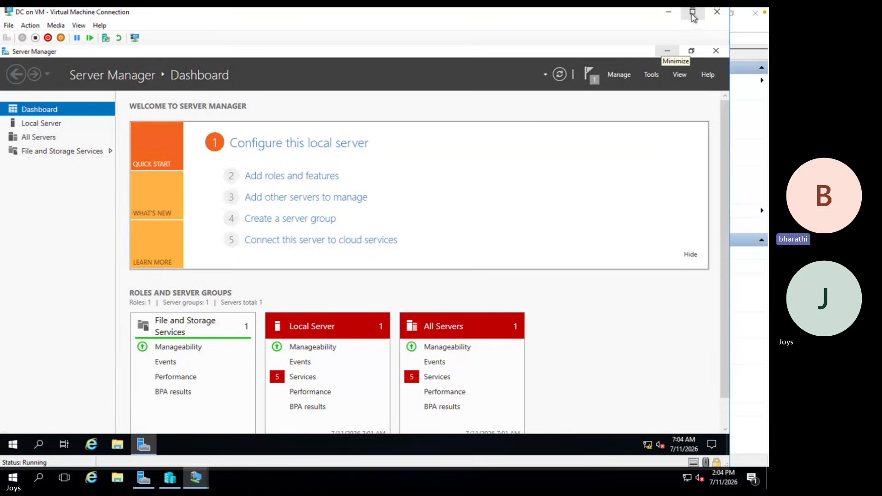
left_click(693, 13)
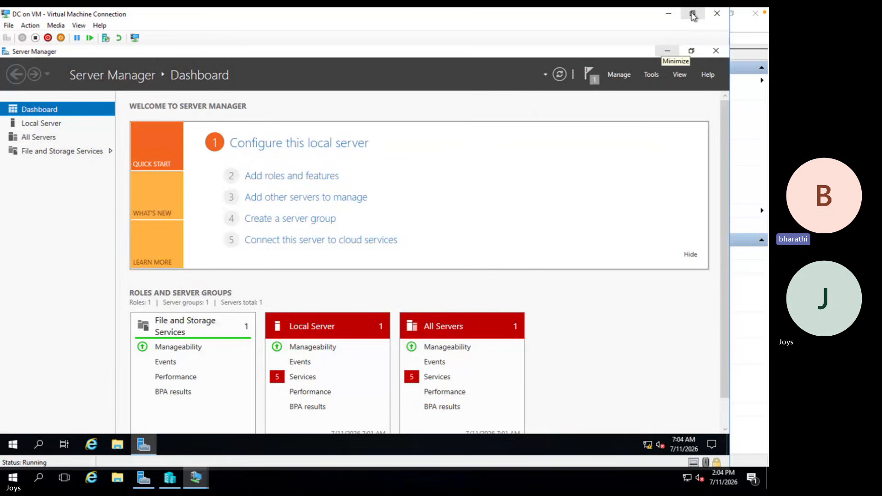
left_click(692, 17)
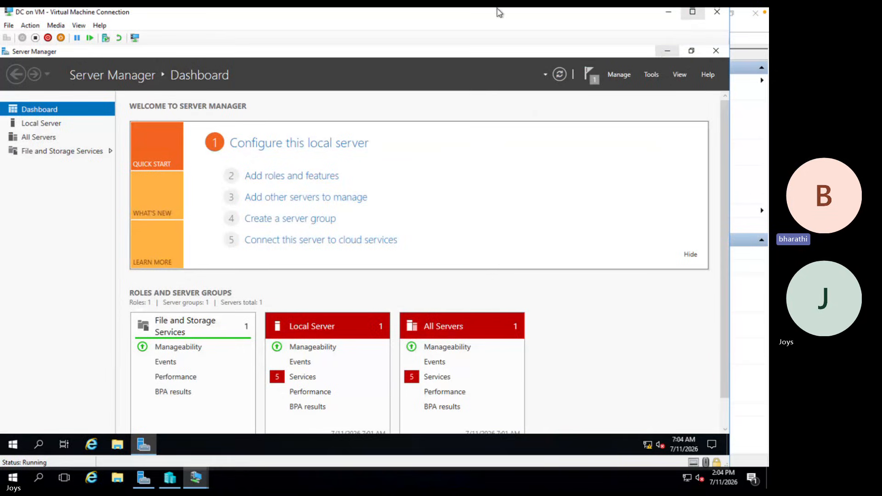
left_click(79, 26)
left_click(105, 37)
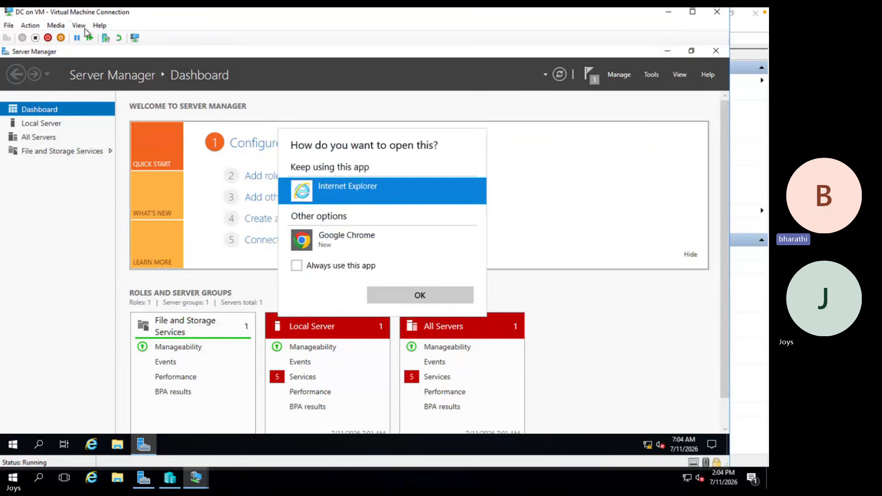
left_click(80, 29)
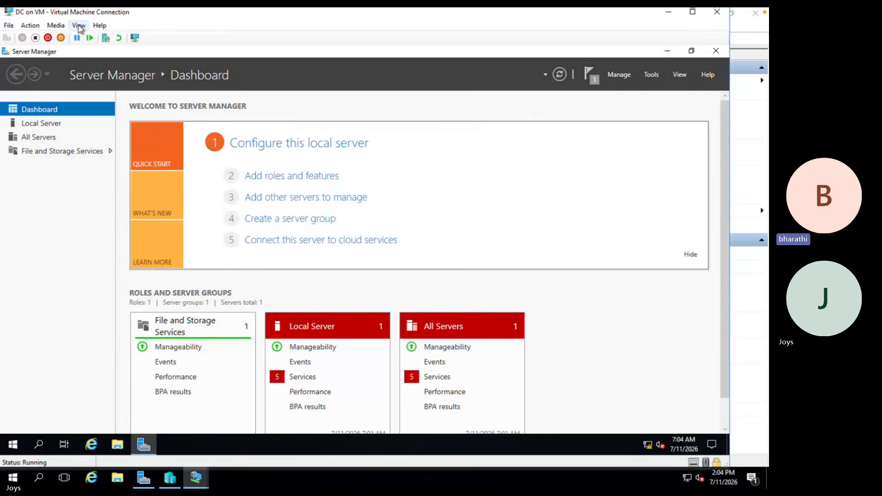
left_click(78, 26)
left_click(88, 37)
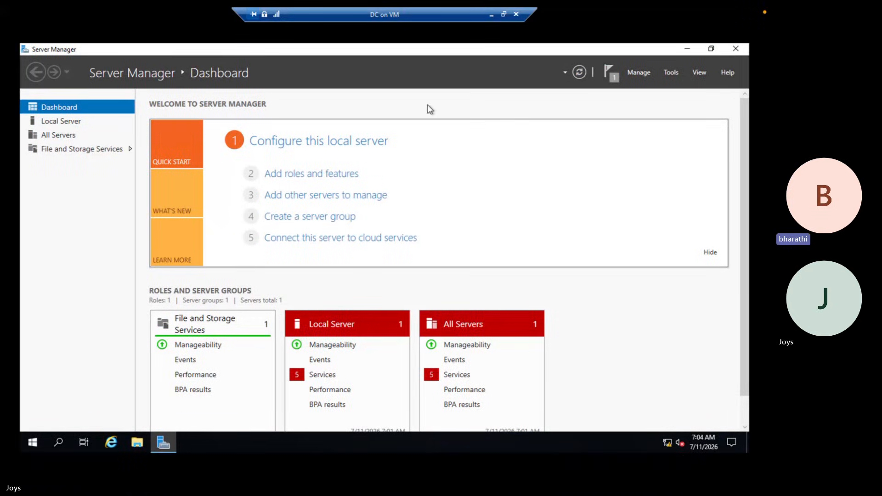
Check the feature installation status in the DC's notifications and leave full screen mode
left_click(611, 69)
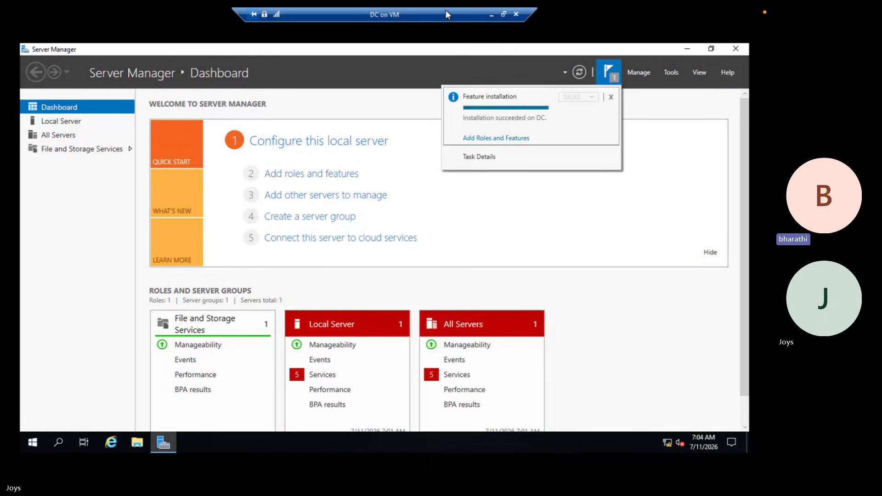
left_click_drag(445, 10, 355, 10)
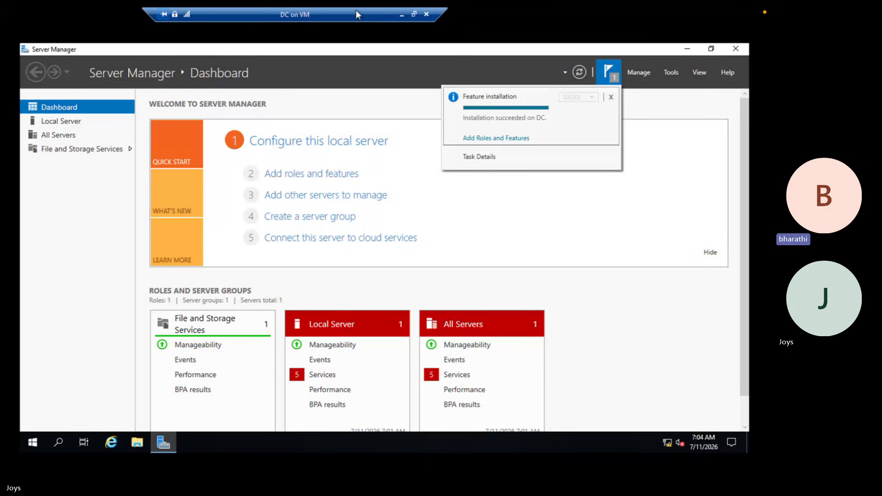
left_click(401, 15)
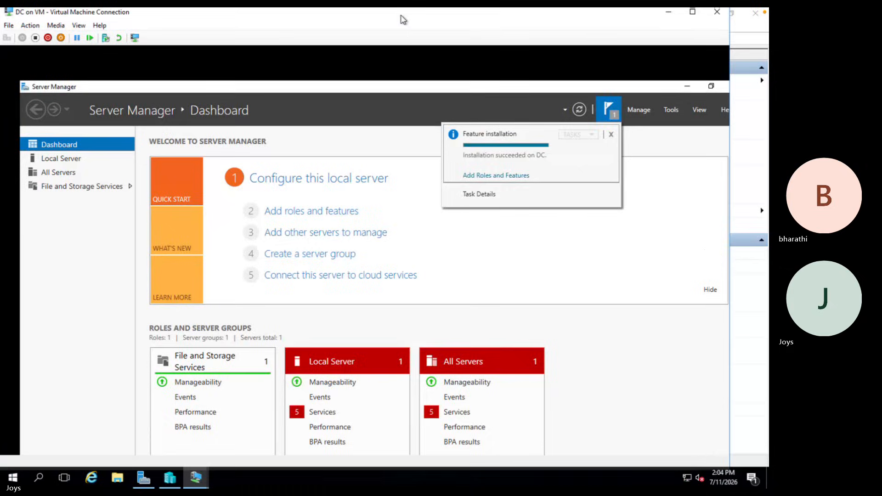
View Hyper-V Manager and the host's Server Manager, and return to the DC's connection window
left_click(668, 12)
left_click(488, 14)
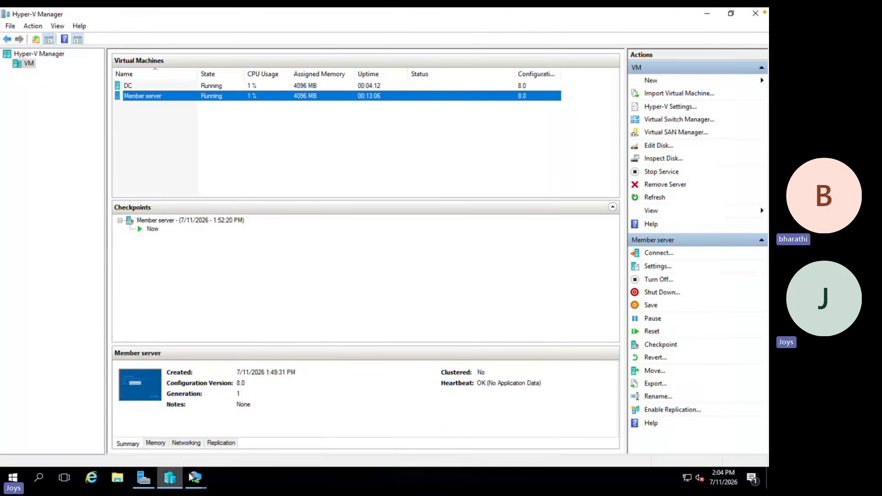
mouse_move(194, 478)
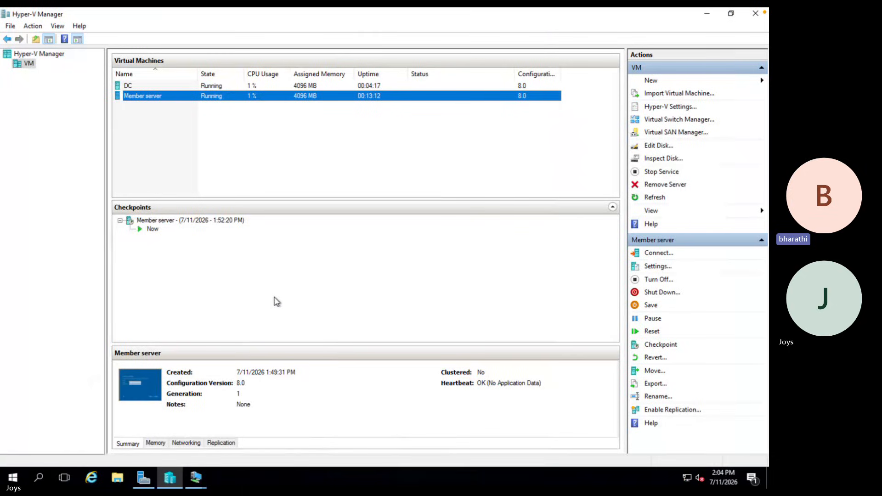
left_click(145, 479)
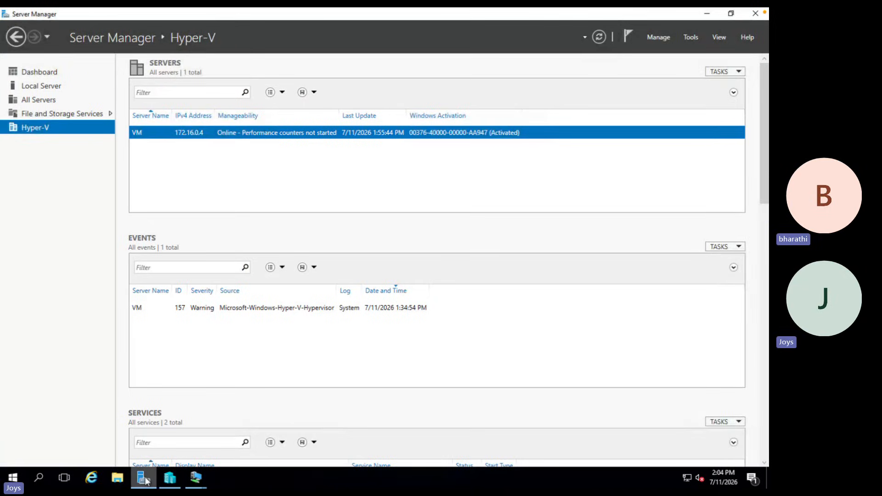
left_click(196, 478)
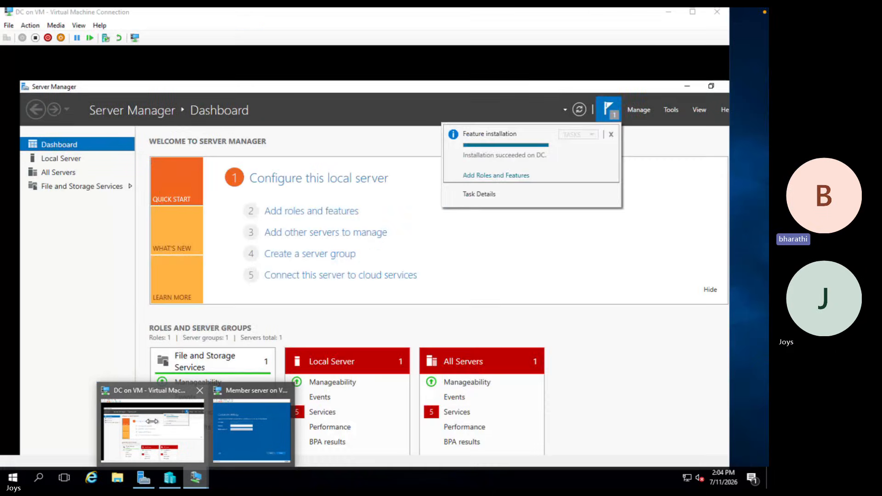
left_click(168, 427)
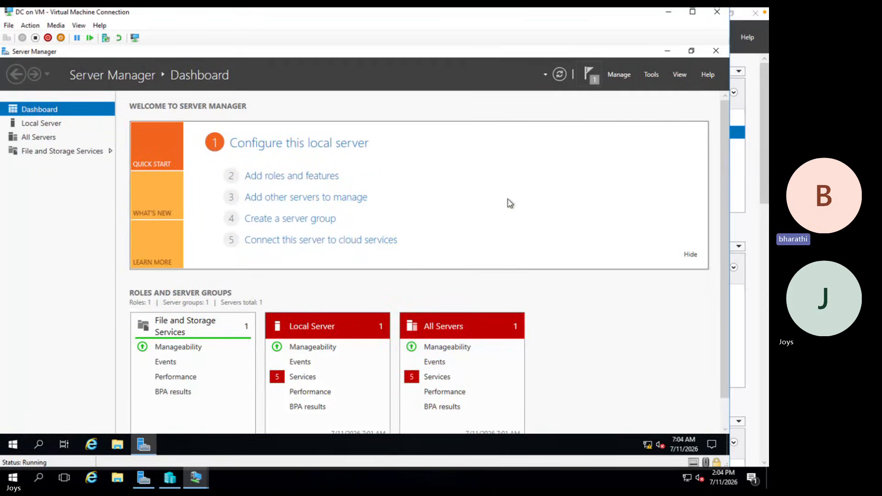
Refresh the DC's Server Manager dashboard and start promoting the server to a domain controller from its notifications
left_click(591, 76)
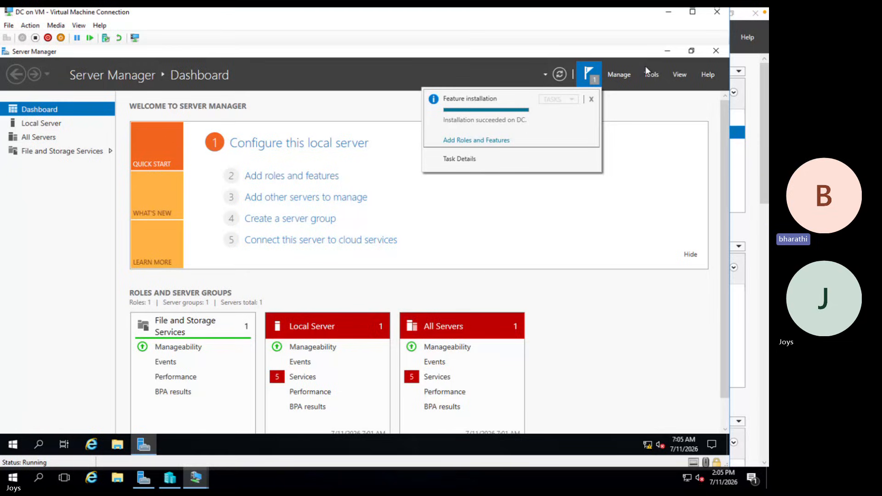
left_click(560, 74)
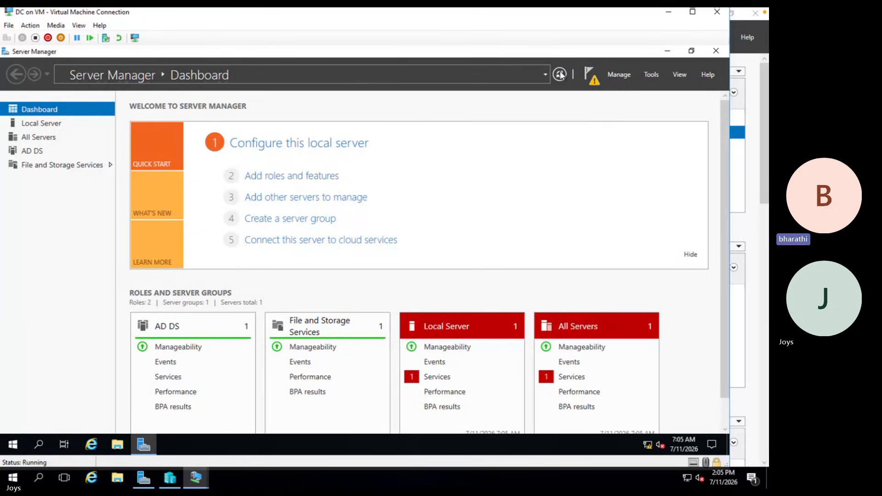
left_click(589, 77)
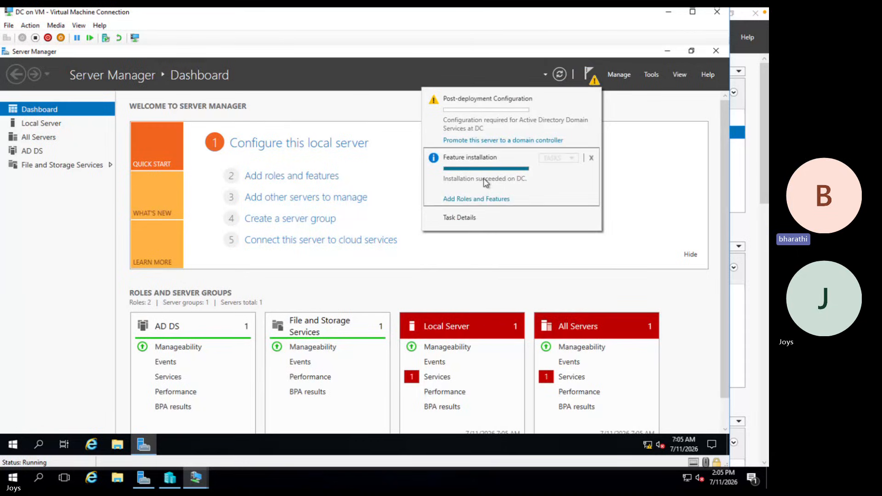
left_click(473, 141)
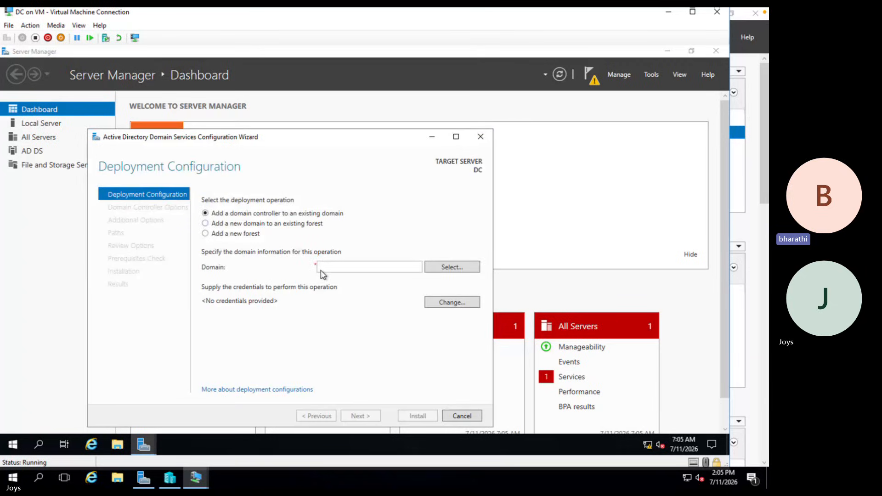
Choose to add a new forest and try to continue with the root domain name Microsoft
left_click(233, 234)
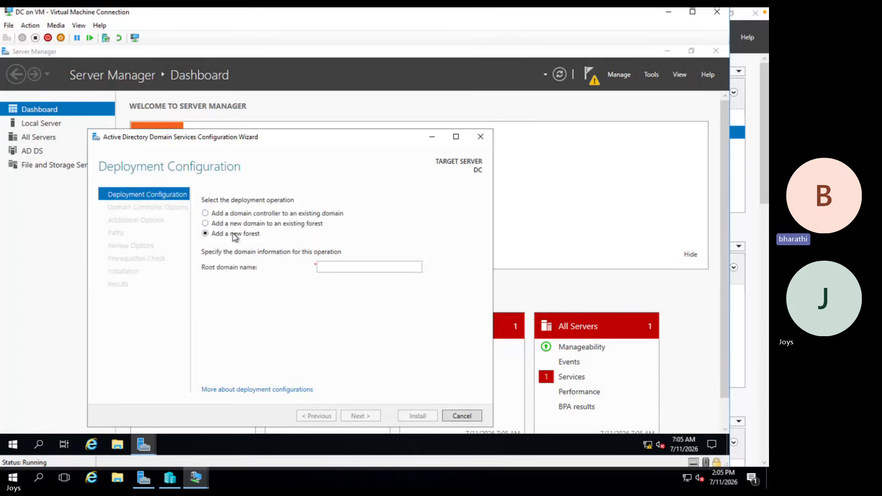
left_click(360, 266)
type("Microsoft")
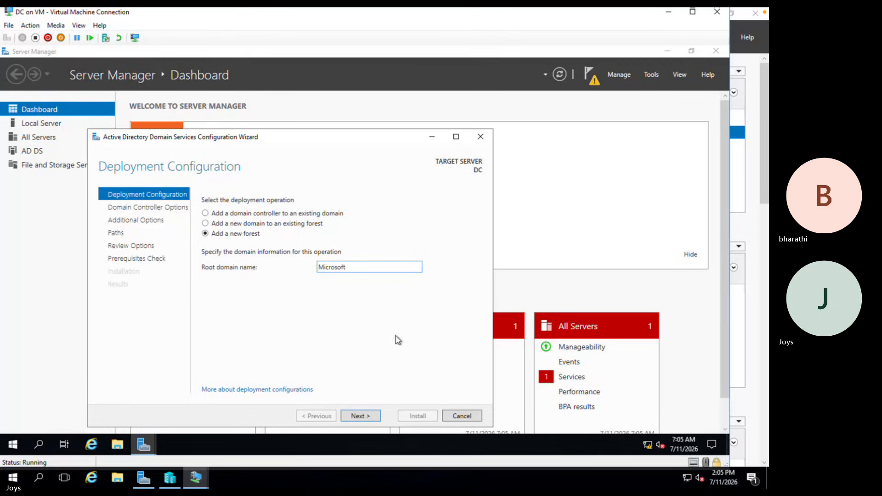
left_click(364, 416)
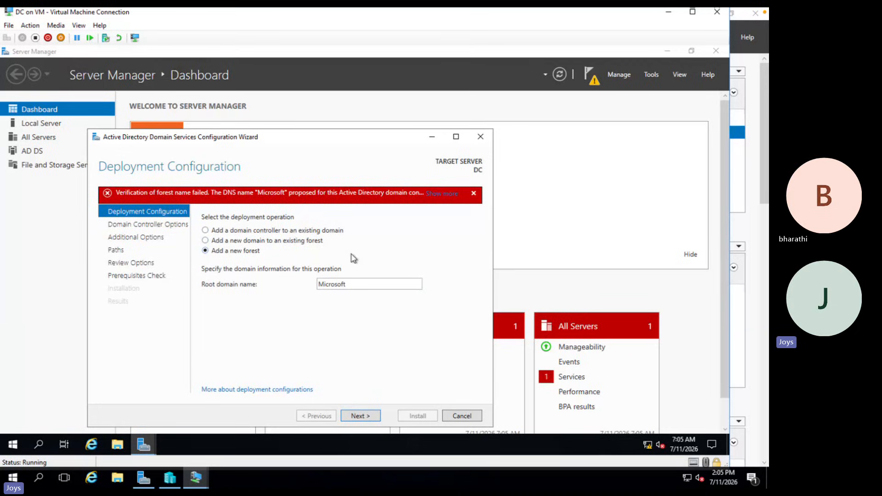
Replace the root domain name with Microsoft.com and continue to the domain controller options
double_click(350, 283)
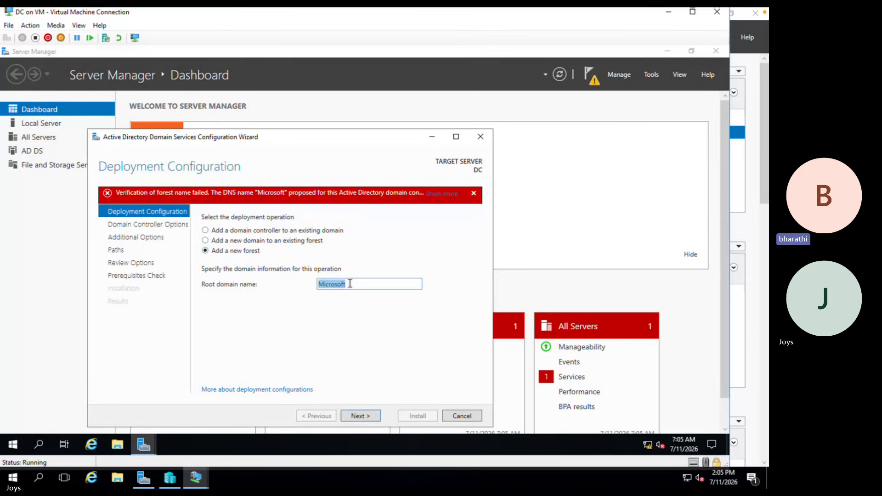
key("BackSpace")
type("M")
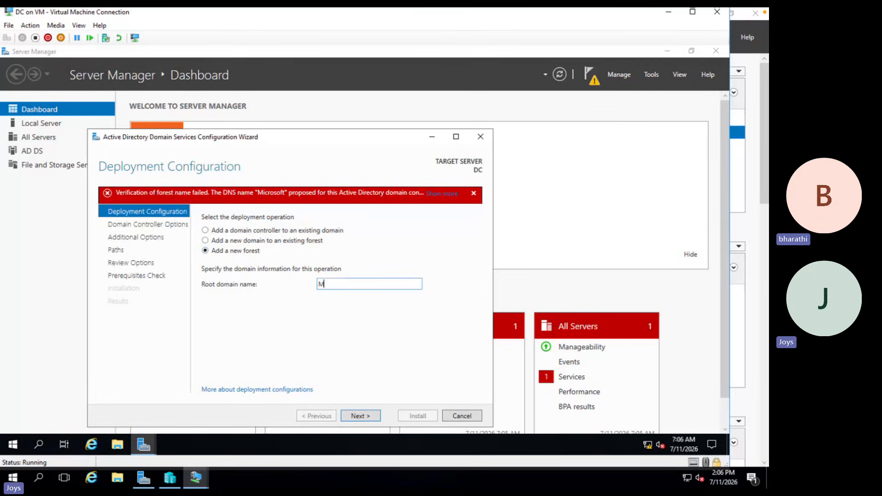
type("icrosoft.com")
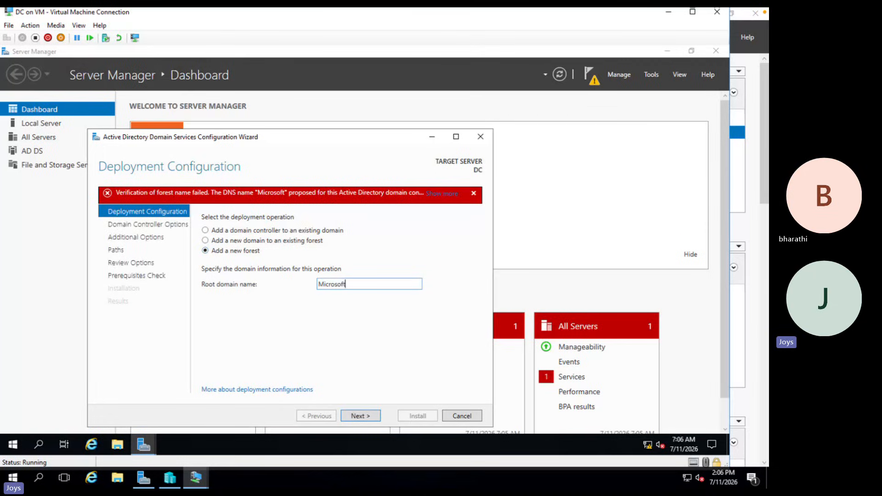
left_click(353, 416)
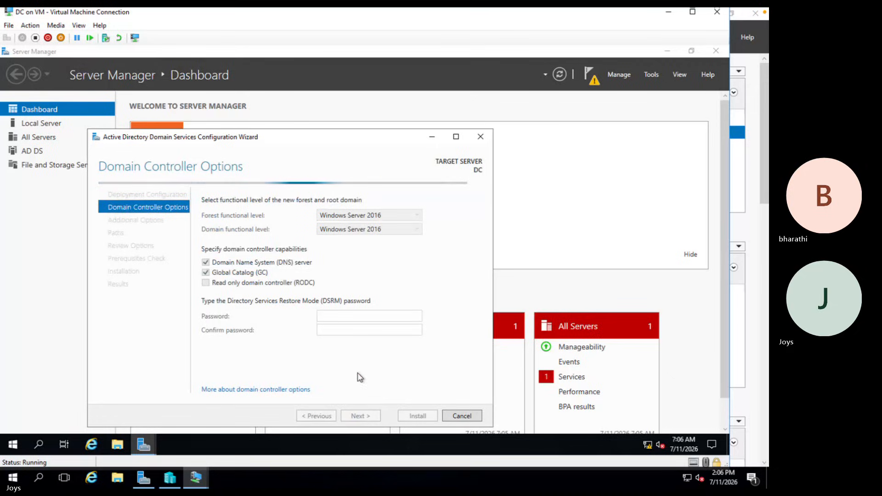
Enter and confirm the Directory Services Restore Mode password, keeping the default domain controller options, and continue to the DNS options
left_click(335, 315)
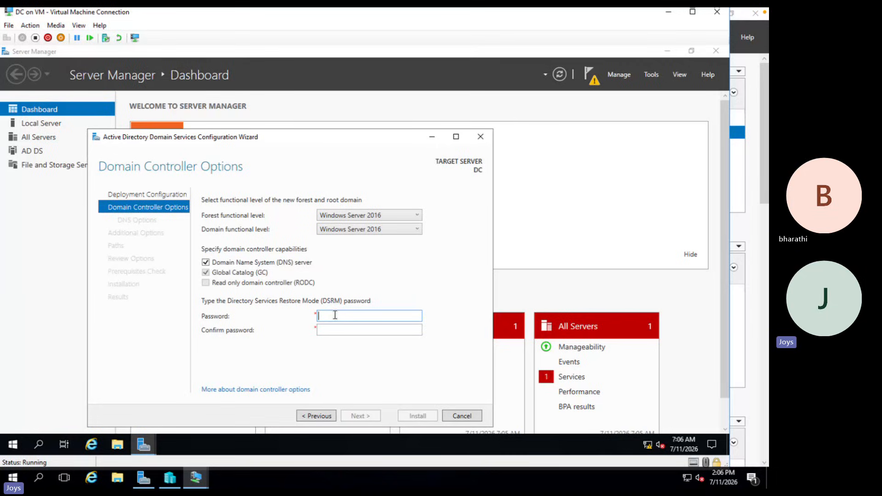
key("Tab")
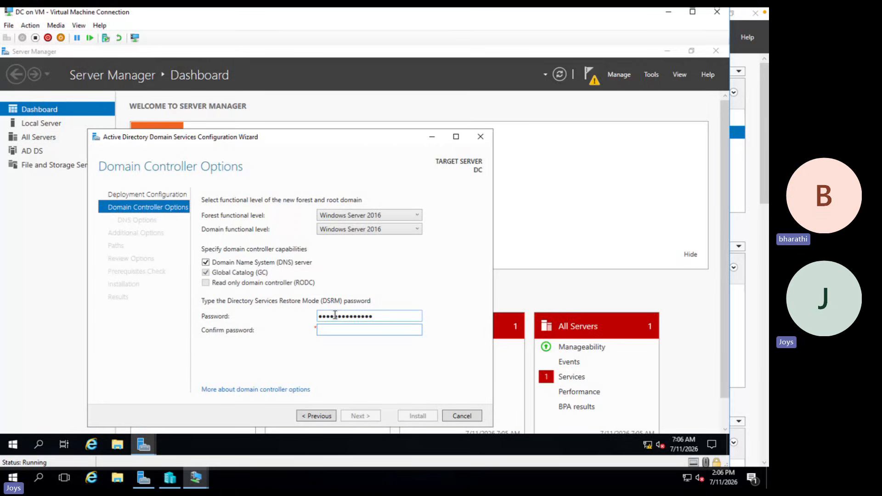
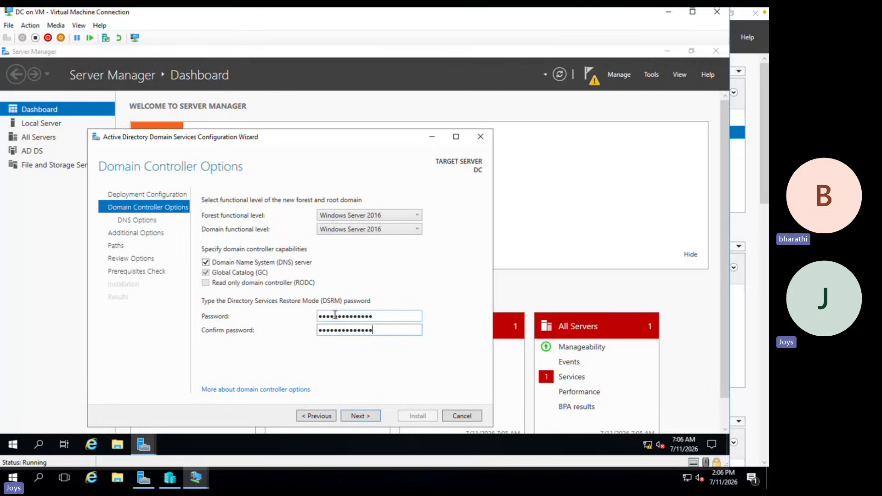
left_click(361, 417)
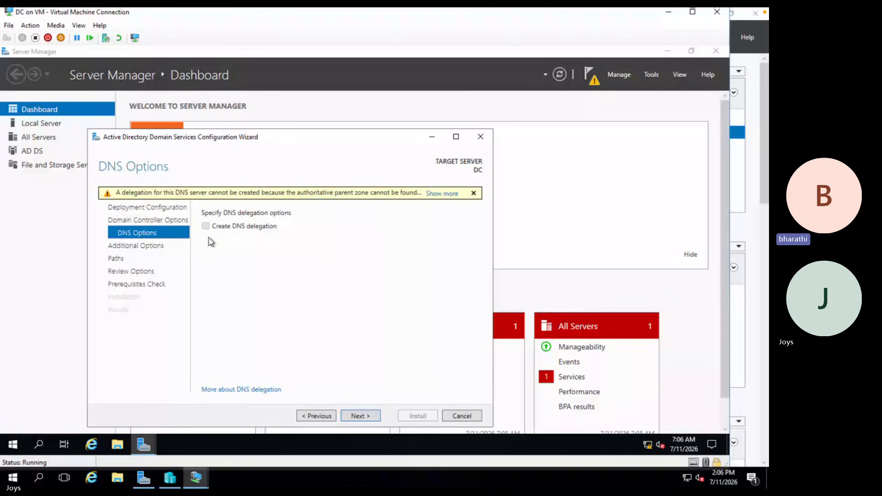
Accept the default DNS, NetBIOS name and folder path settings, and review the selected domain controller configuration
left_click(360, 416)
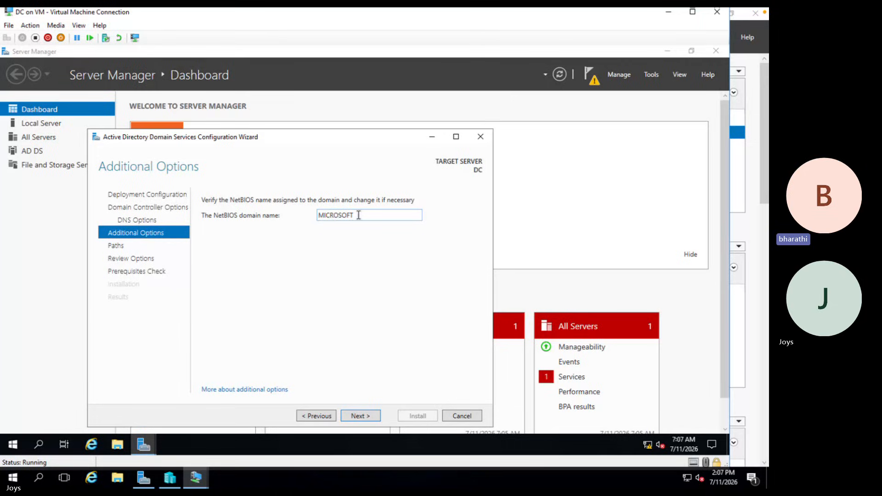
left_click(357, 417)
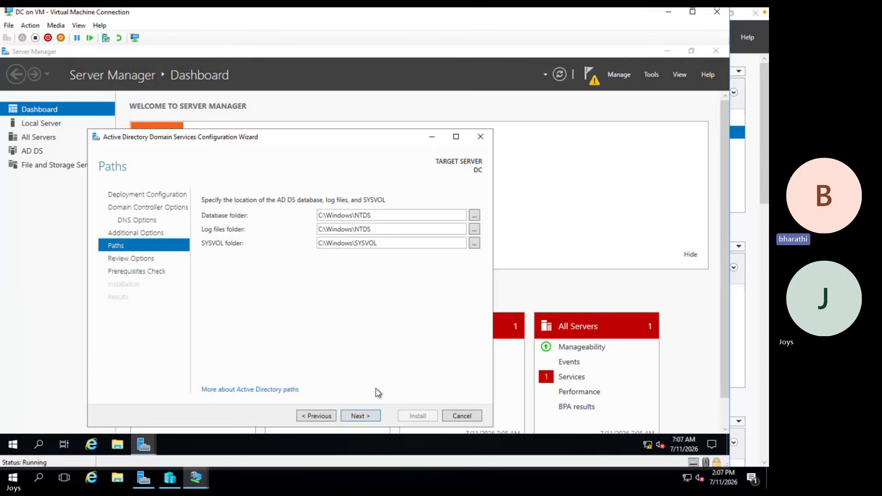
left_click(366, 415)
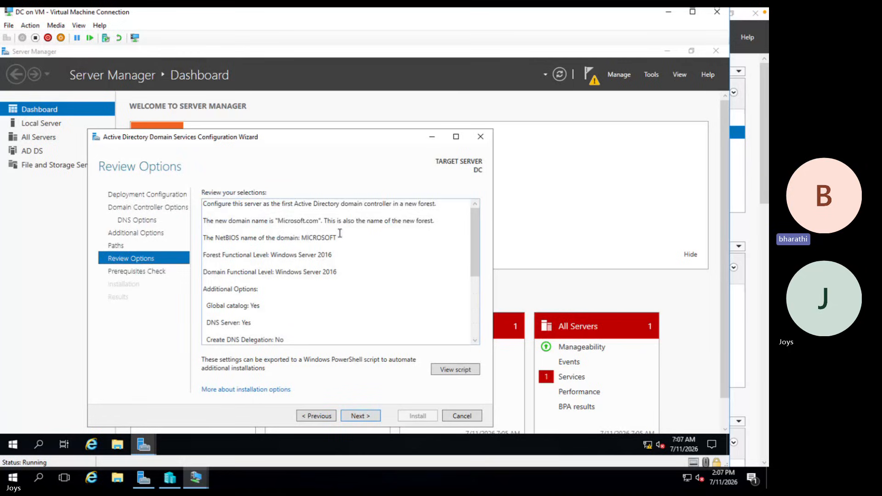
scroll(340, 232, "down", 3)
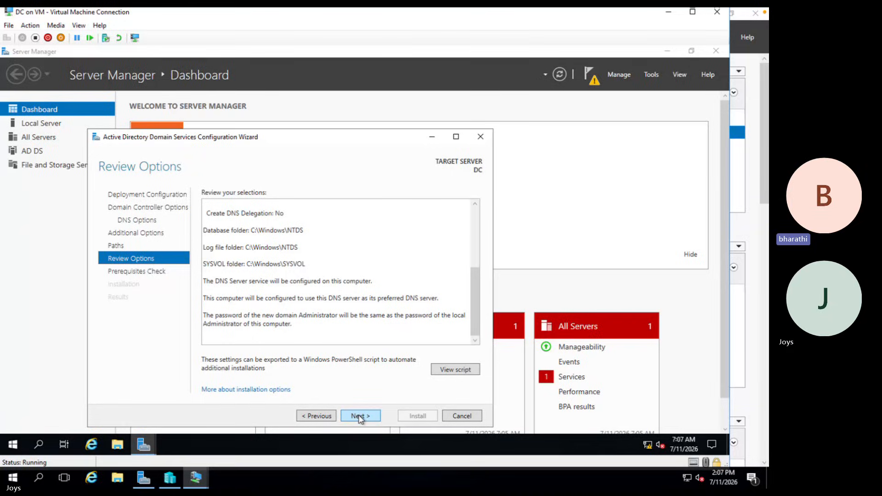
Run the prerequisites check, review its results, install the domain controller configuration and acknowledge the sign-out notice
left_click(359, 416)
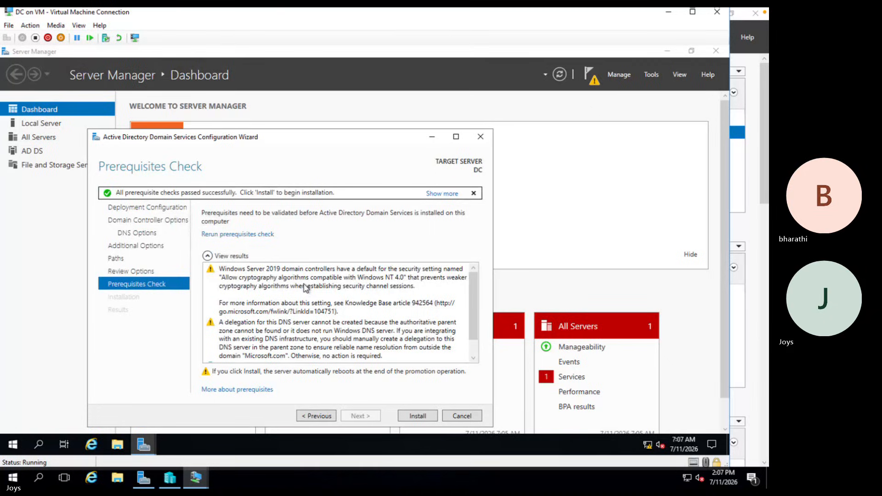
scroll(305, 275, "down", 1)
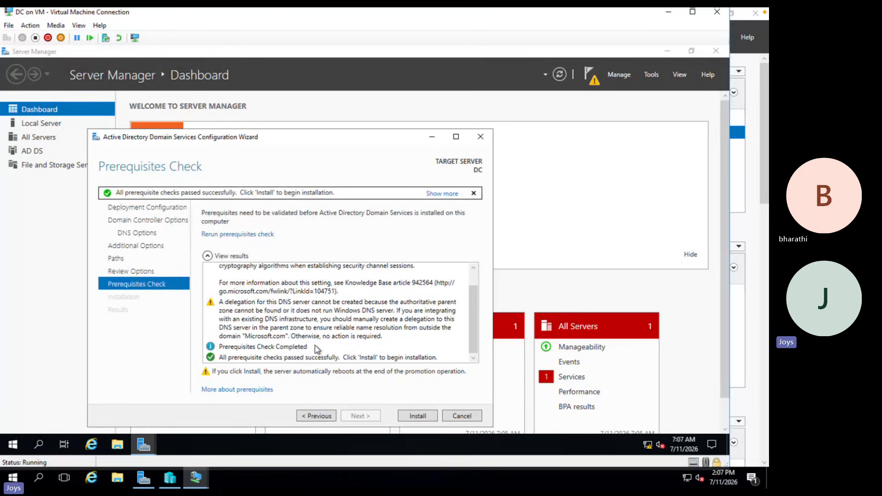
scroll(354, 344, "up", 1)
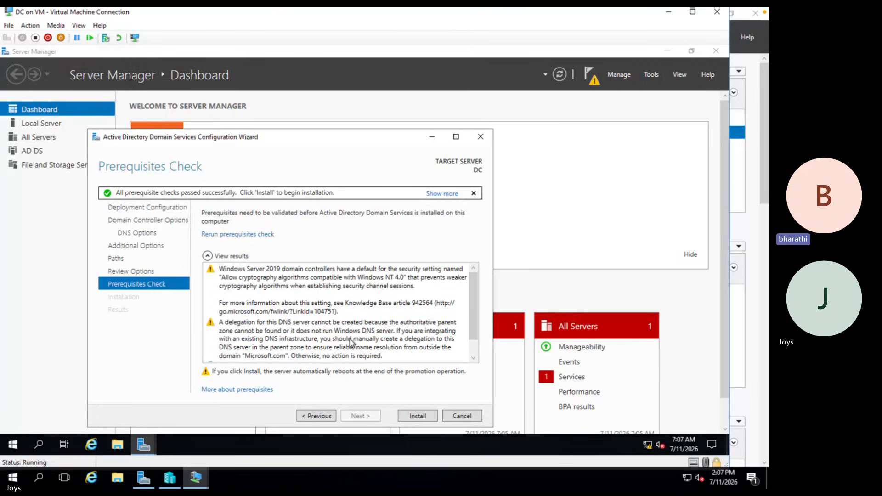
left_click(417, 416)
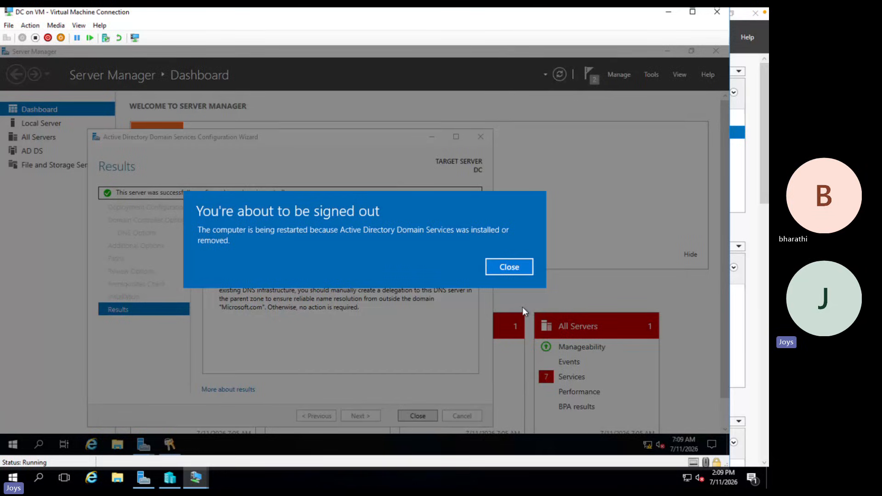
left_click(507, 268)
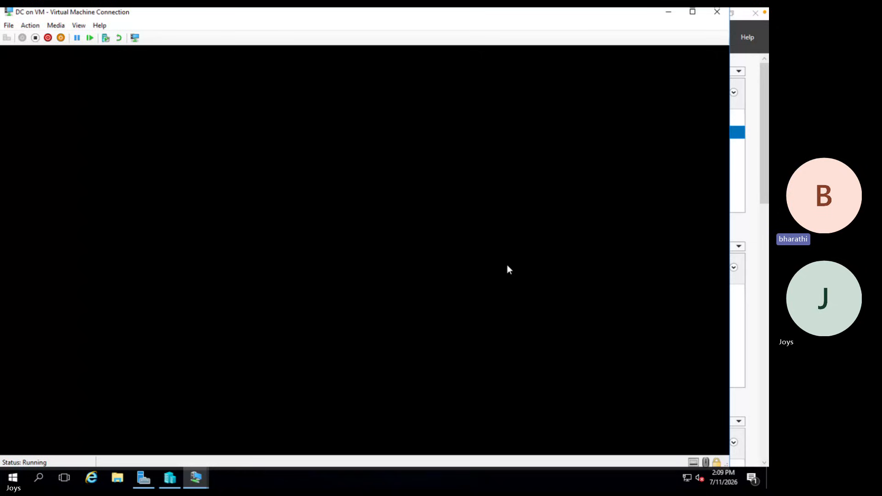
Switch to the Member server virtual machine, enter and confirm the built-in administrator password, and finish the initial setup
left_click(196, 477)
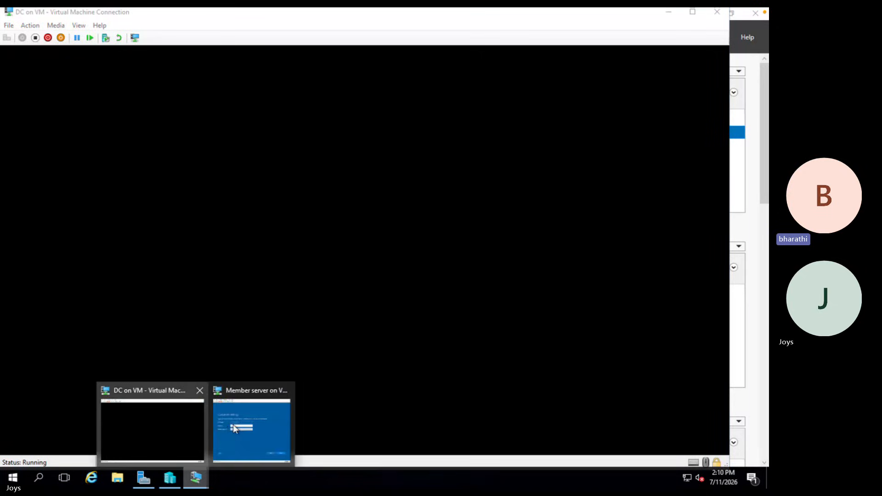
left_click(263, 411)
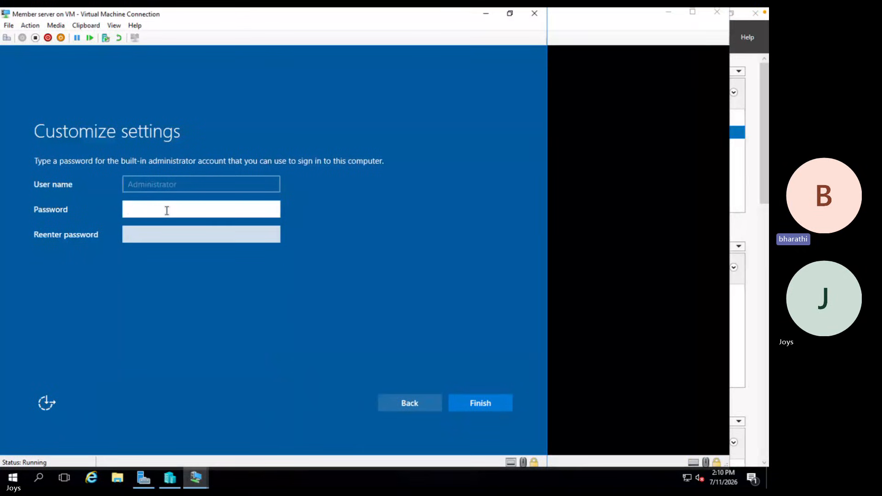
type("••••••••••••••")
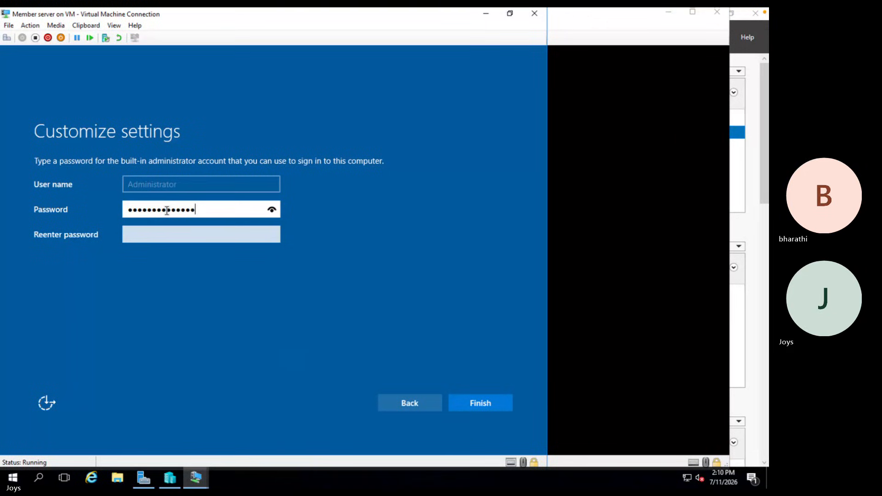
key("Tab")
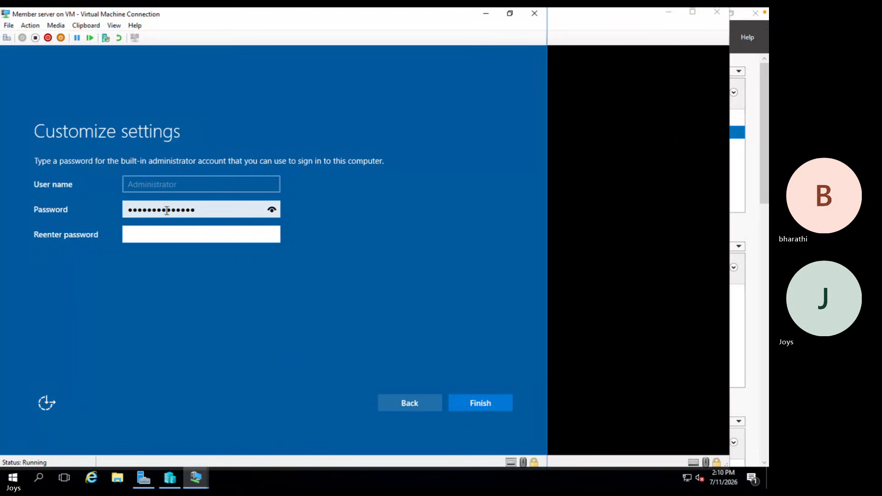
type("••••••")
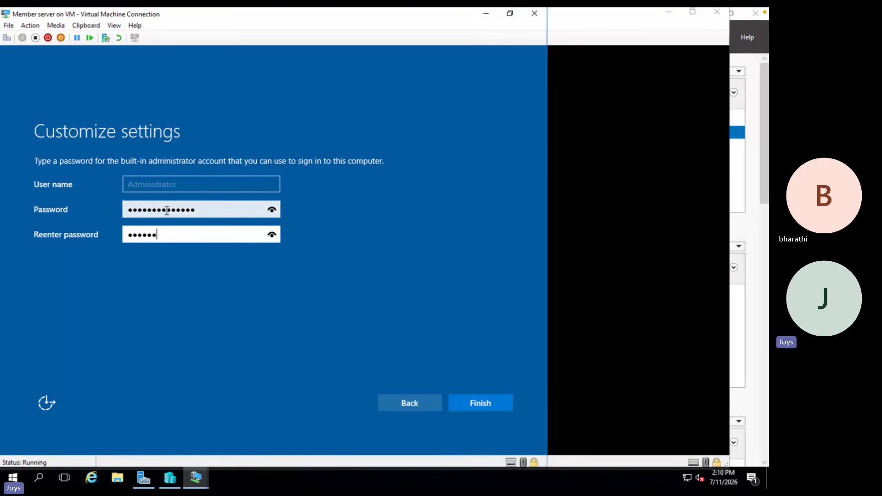
type("••••••••")
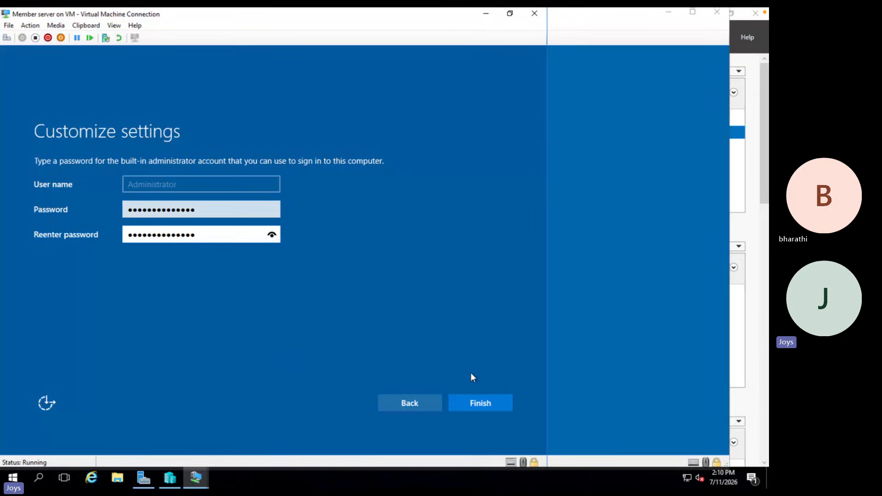
left_click(473, 403)
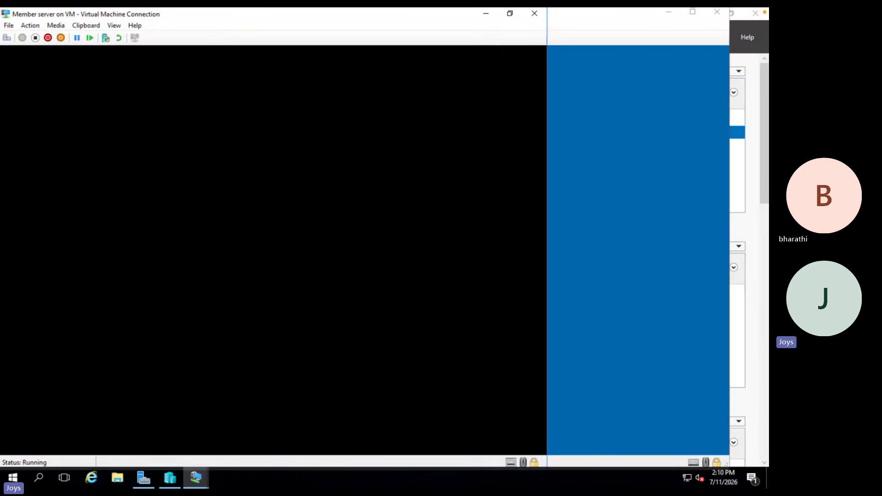
Connect to the Member server at 1366 by 768 pixels and sign in as Administrator with the account password
left_click(509, 14)
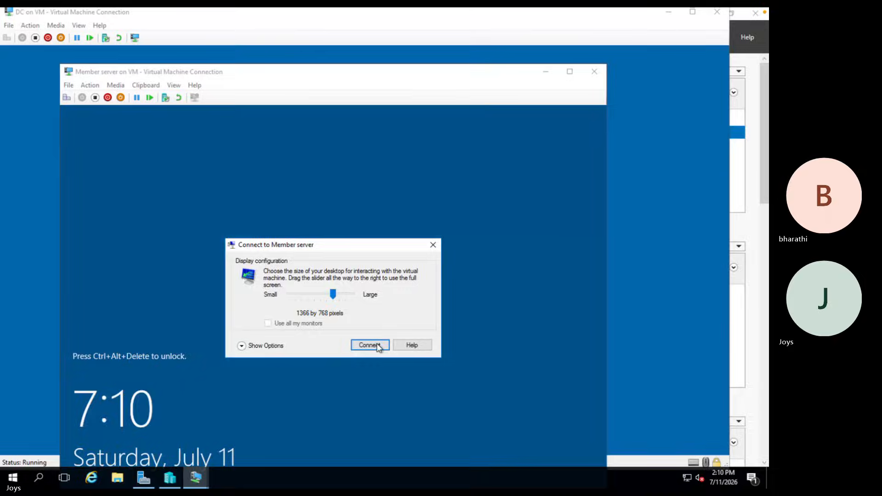
left_click(377, 347)
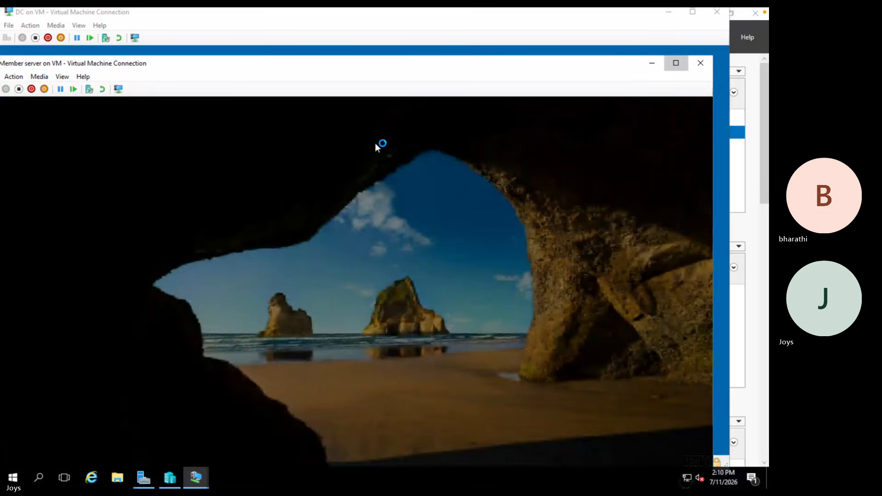
left_click(675, 64)
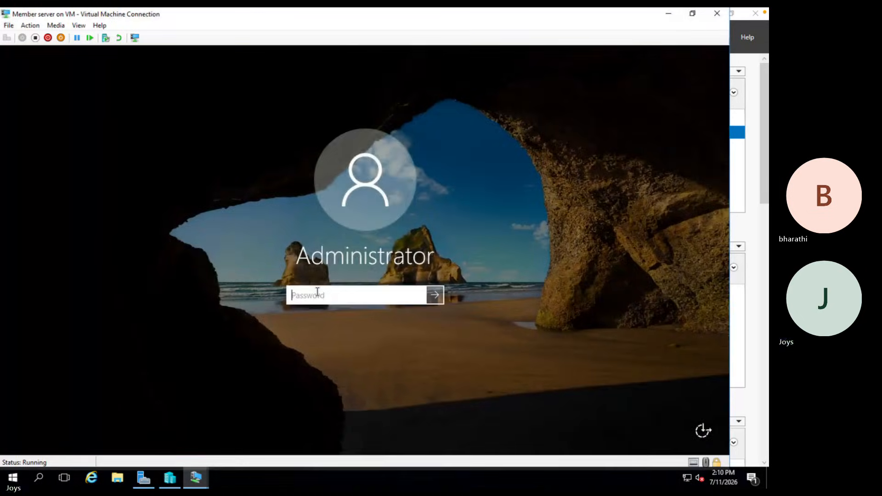
type("****")
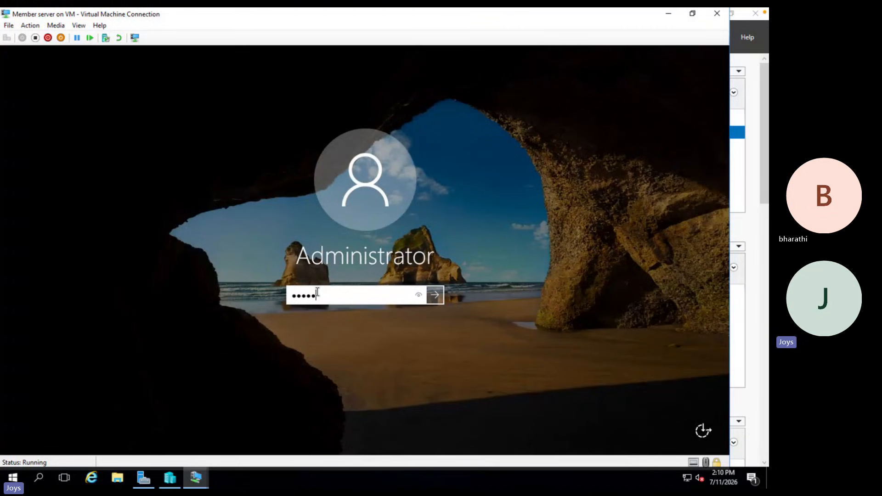
type("********")
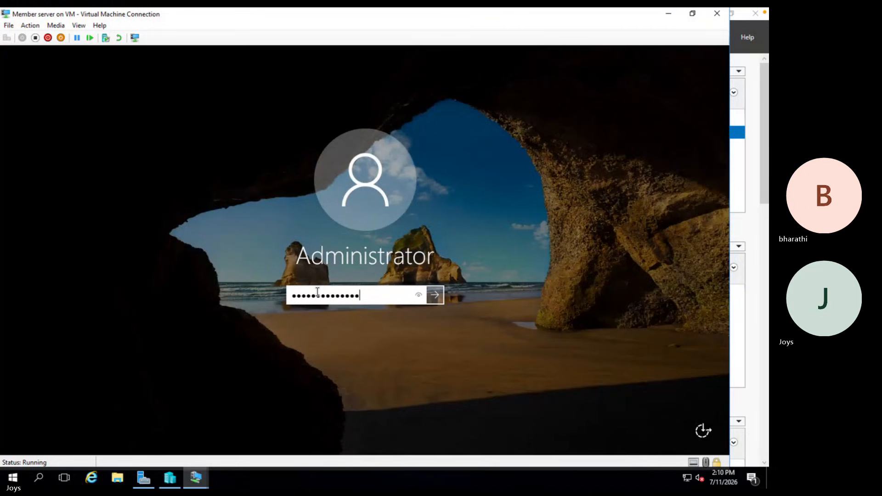
key("Return")
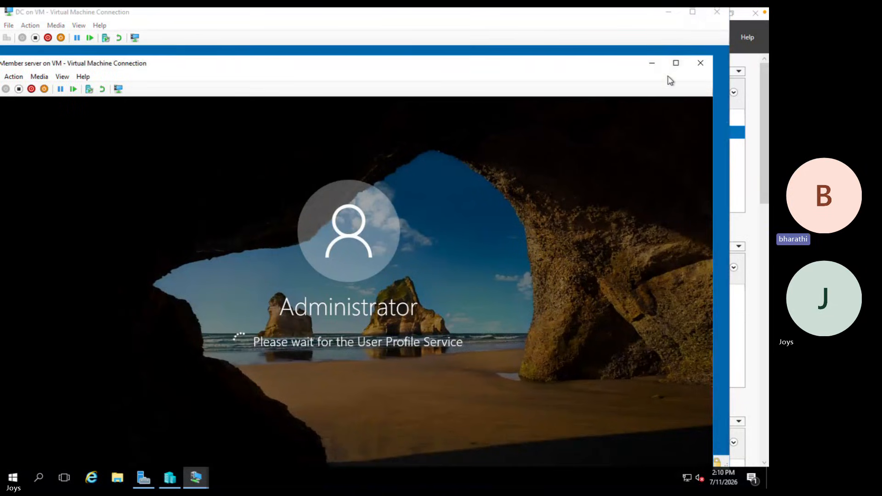
Maximize the Member server connection and put it in full screen mode
left_click(676, 62)
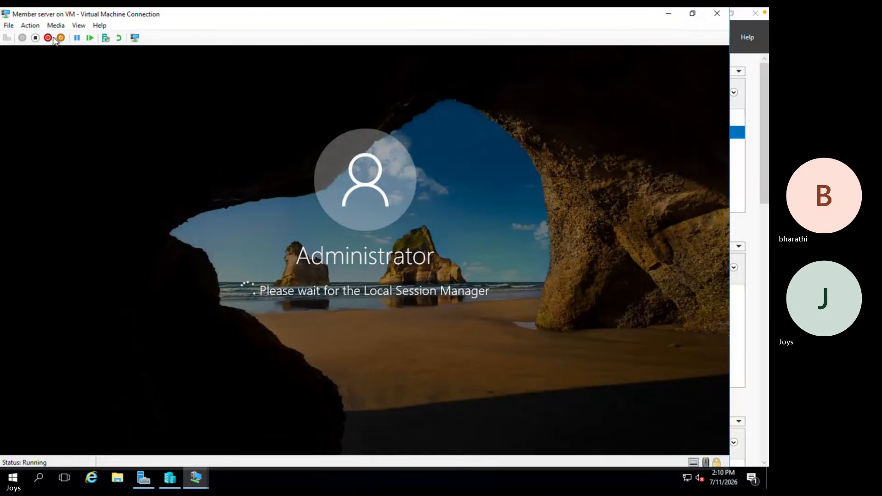
left_click(78, 25)
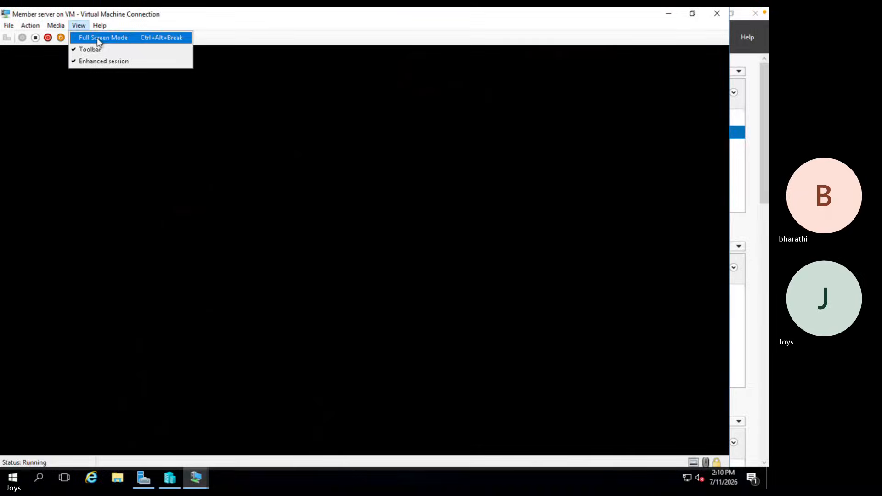
left_click(90, 37)
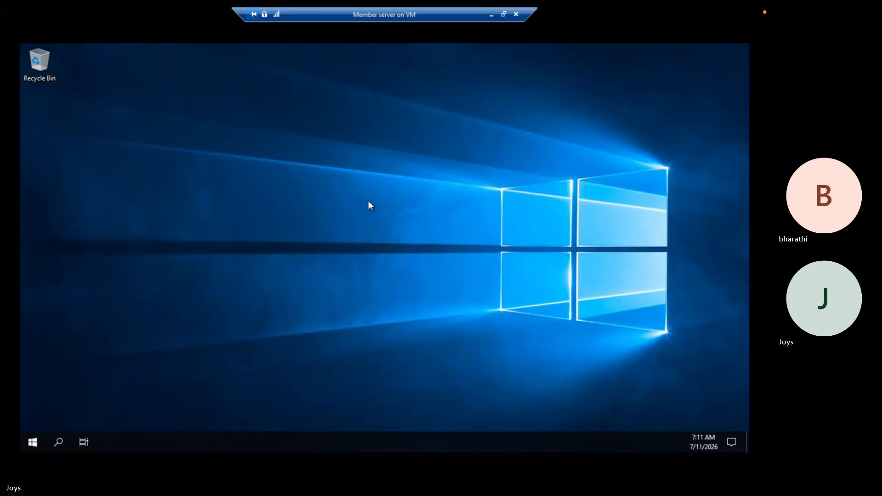
Open Server Manager on the Member server and dismiss its startup message
left_click(59, 442)
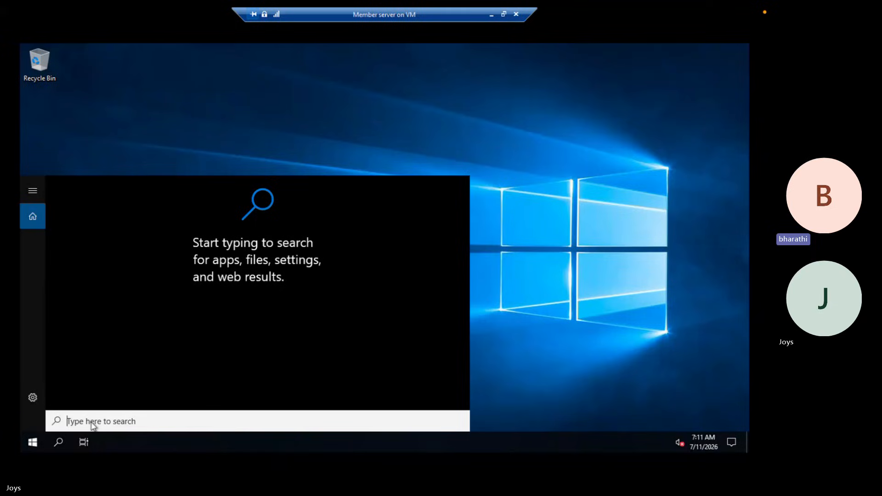
type("ser")
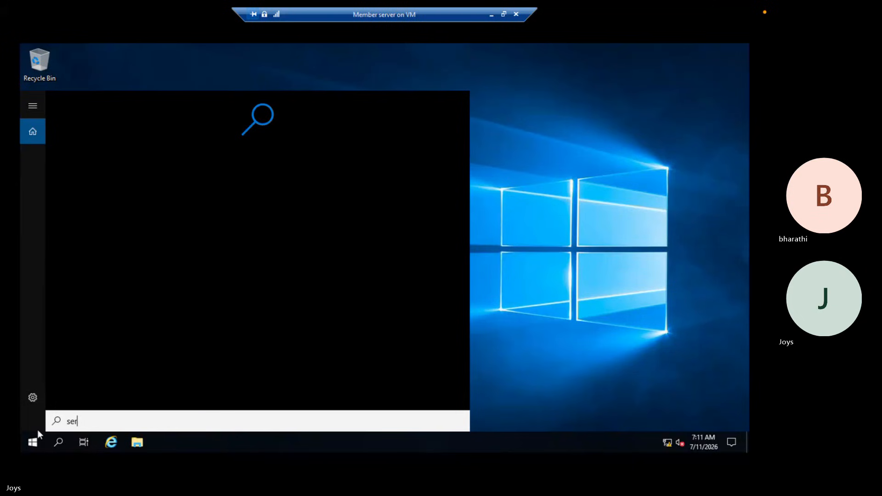
left_click(32, 448)
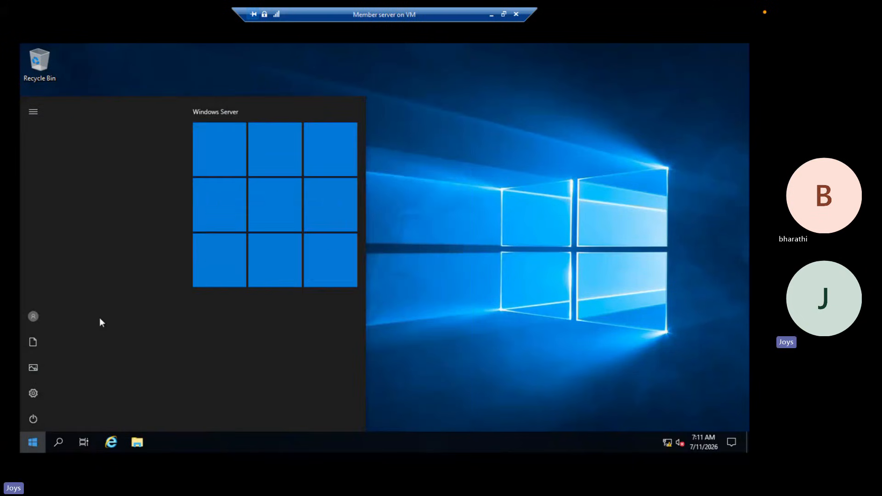
left_click(103, 151)
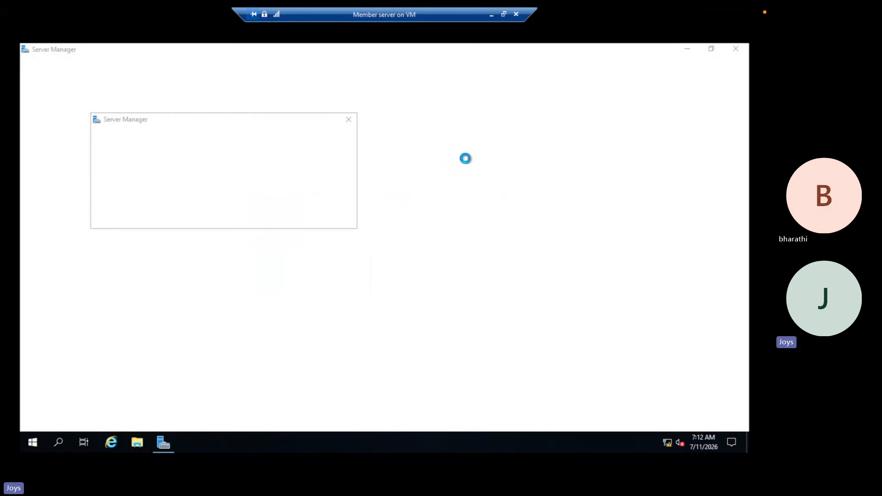
left_click(349, 120)
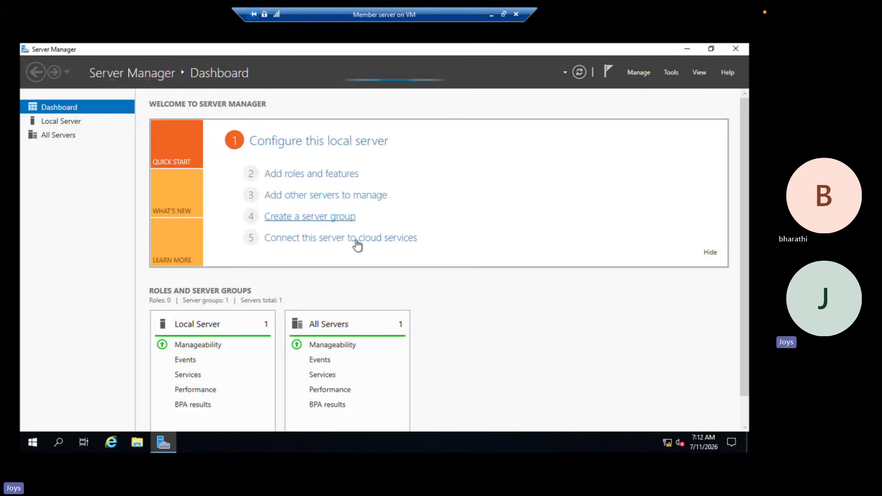
left_click(669, 73)
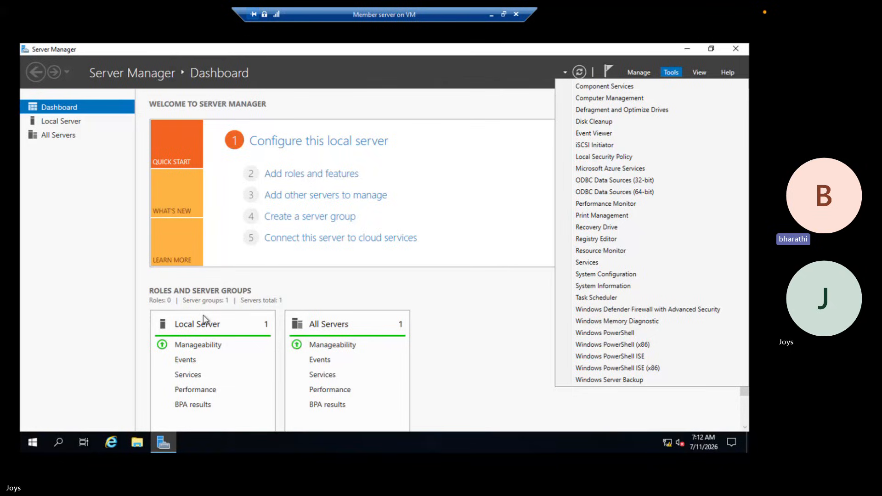
left_click(389, 280)
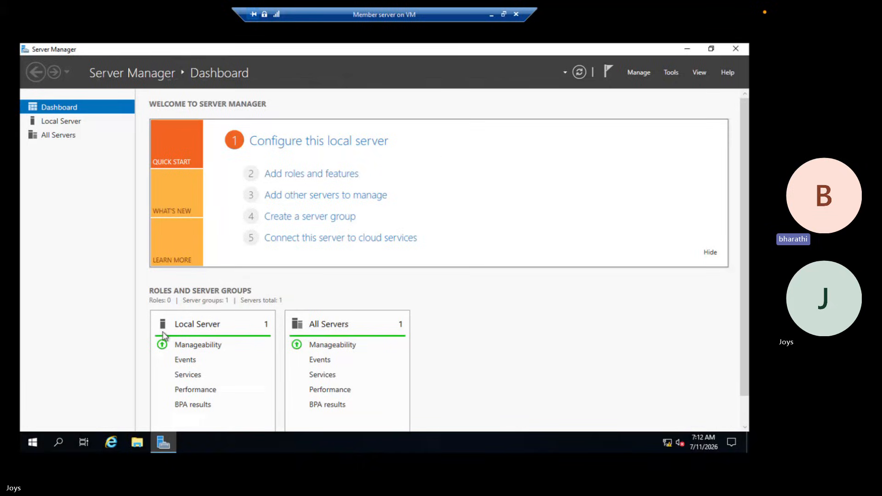
left_click(57, 444)
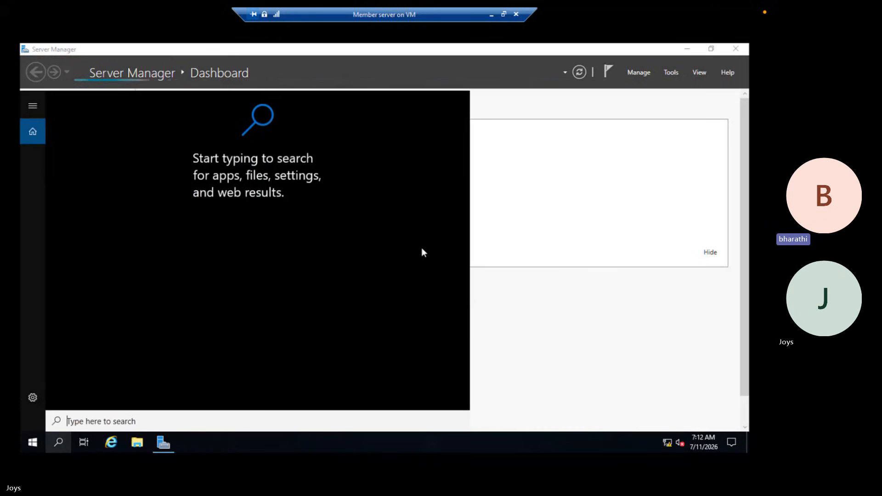
left_click(549, 281)
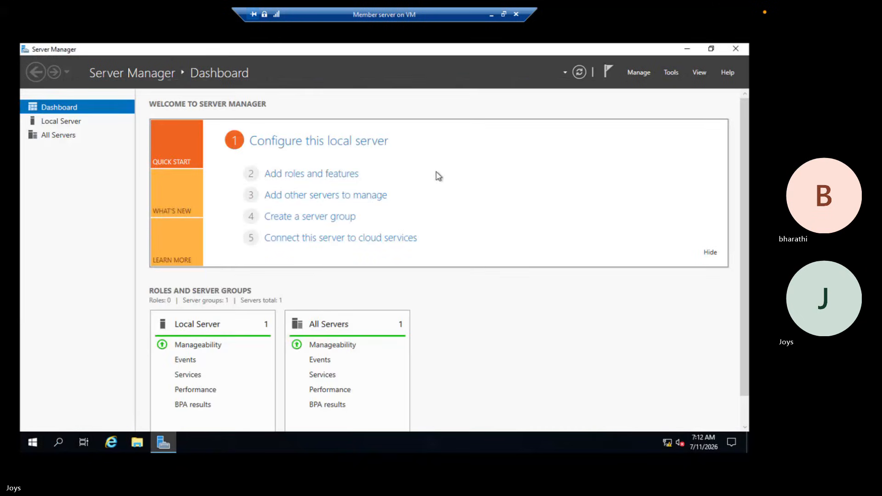
left_click(346, 206)
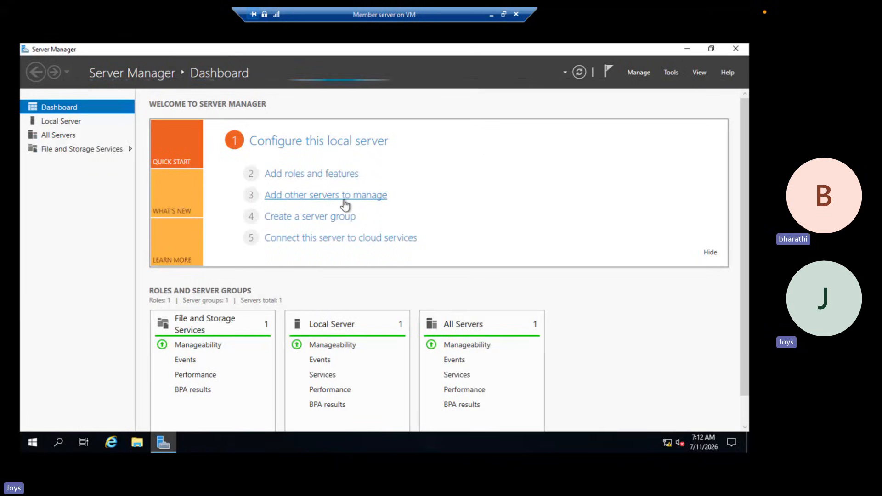
Go from the local server's Ethernet setting to the Network and Sharing Center on the Member server
left_click(84, 123)
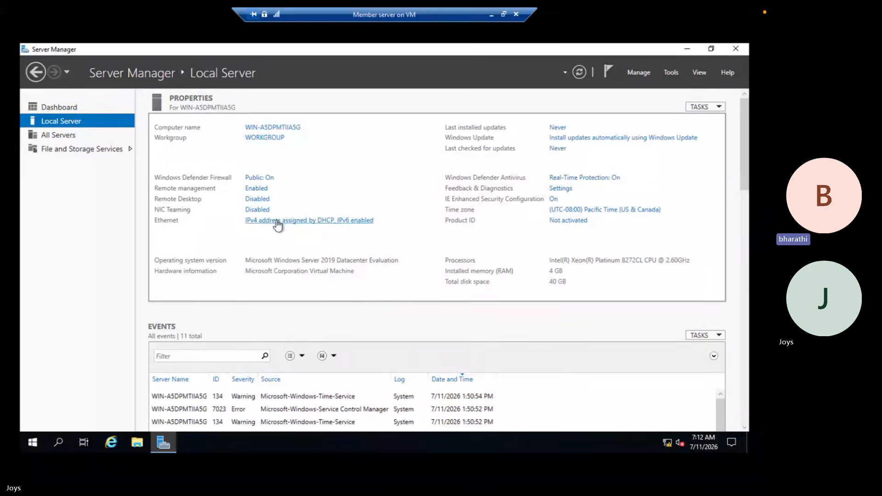
left_click(278, 222)
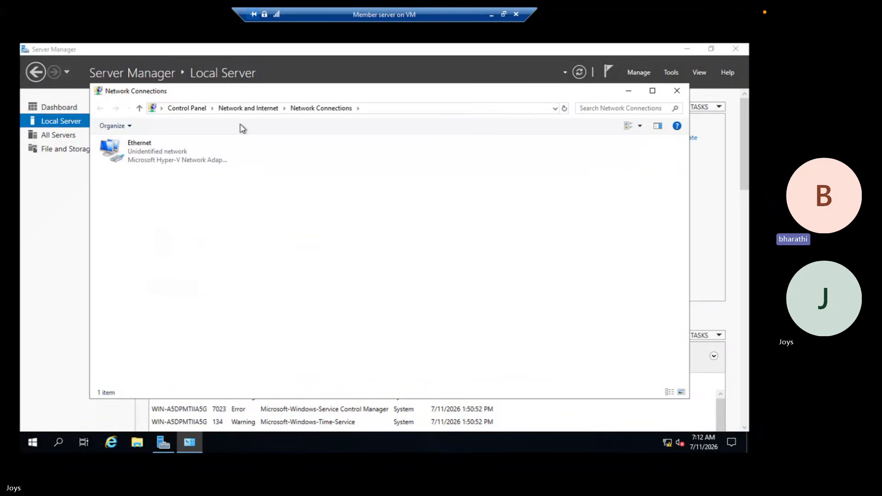
left_click(242, 111)
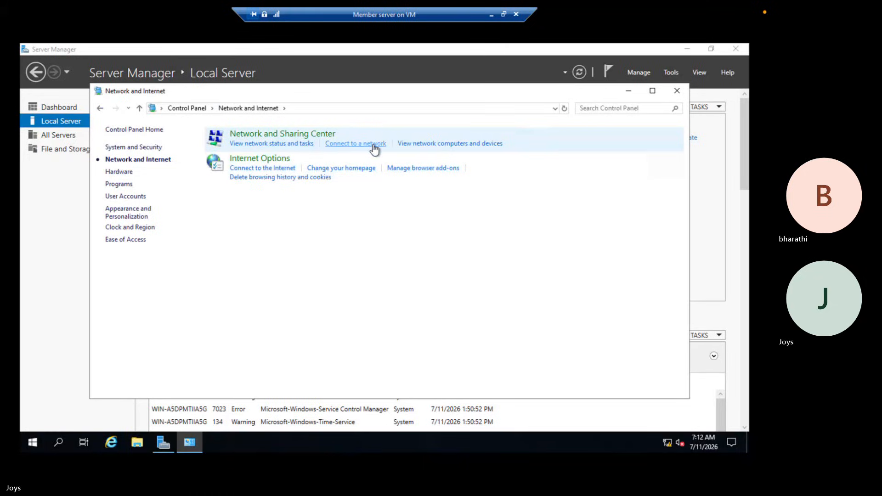
left_click(276, 135)
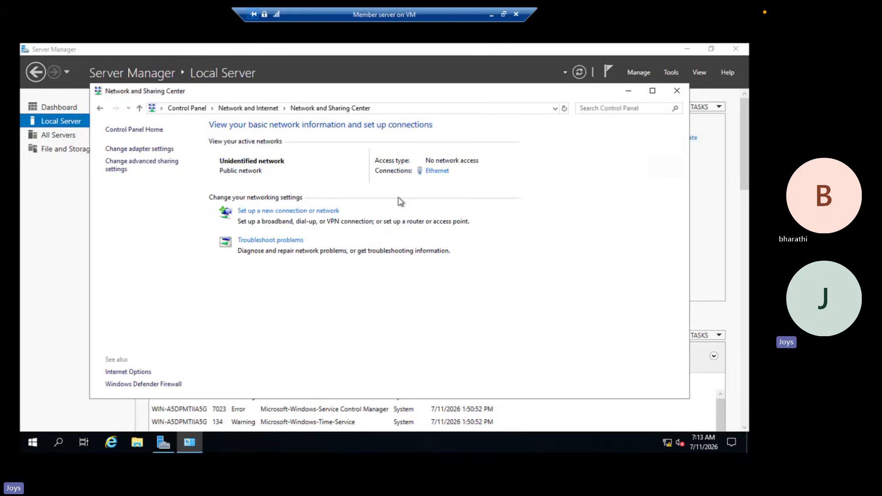
Open the Ethernet connection's properties on the Member server and disable Internet Protocol Version 6 (TCP/IPv6)
left_click(437, 171)
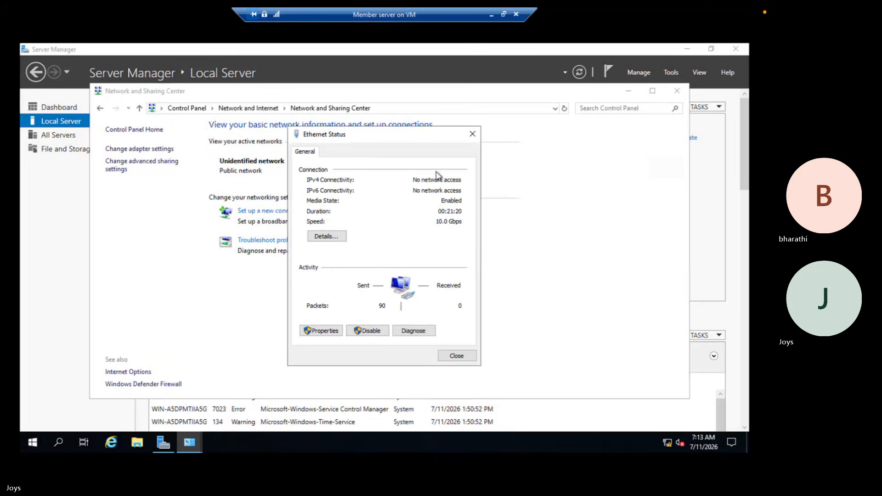
left_click(321, 330)
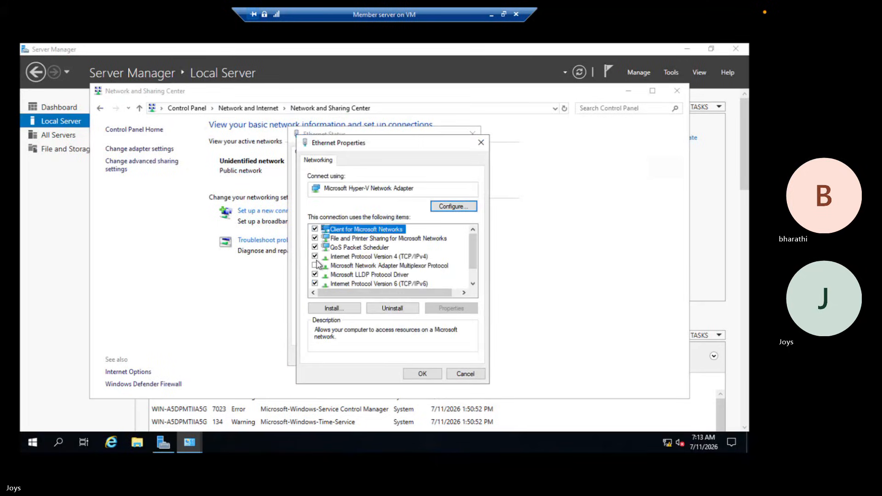
left_click(315, 283)
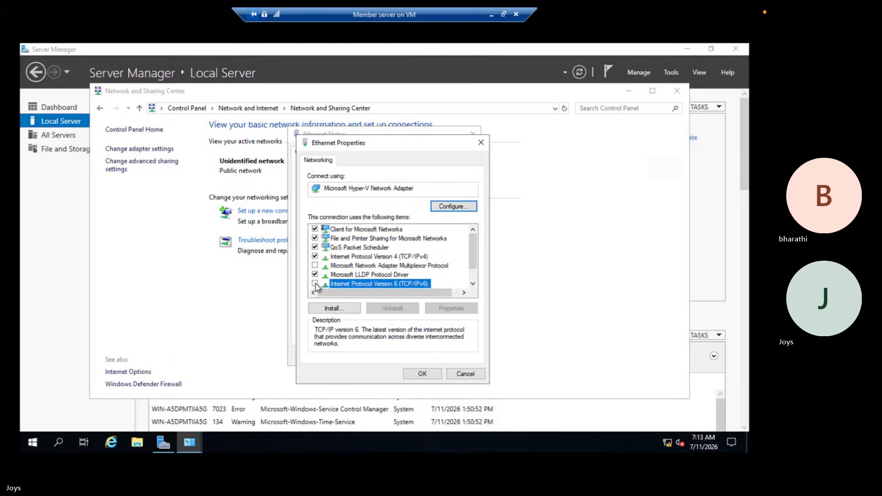
Assign the Ethernet adapter the static IPv4 address 10.0.0.1 with subnet mask 255.0.0.0
left_click(342, 257)
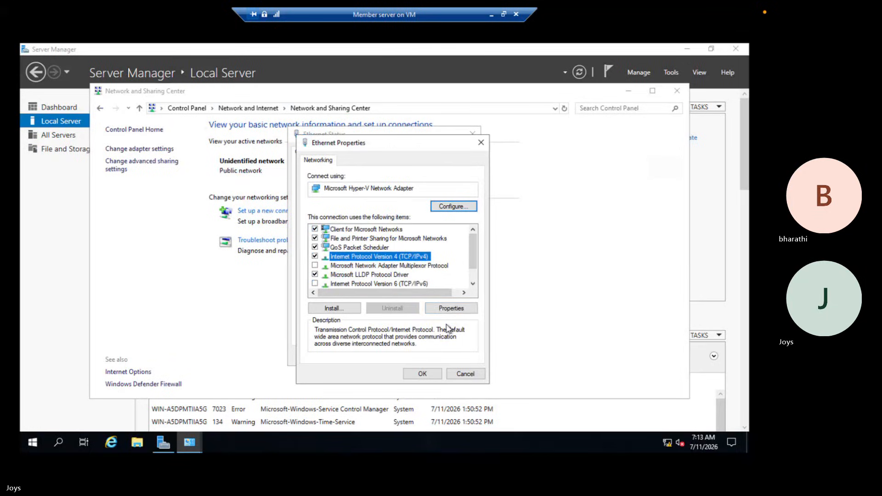
left_click(451, 308)
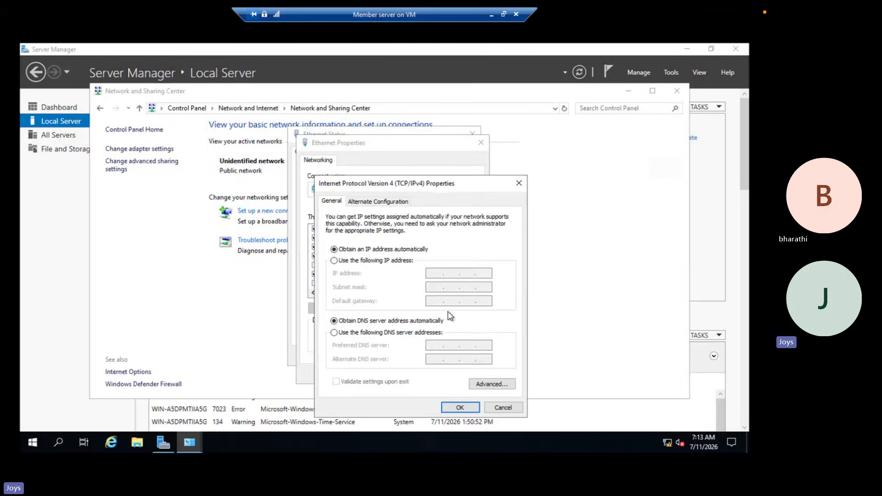
left_click(381, 261)
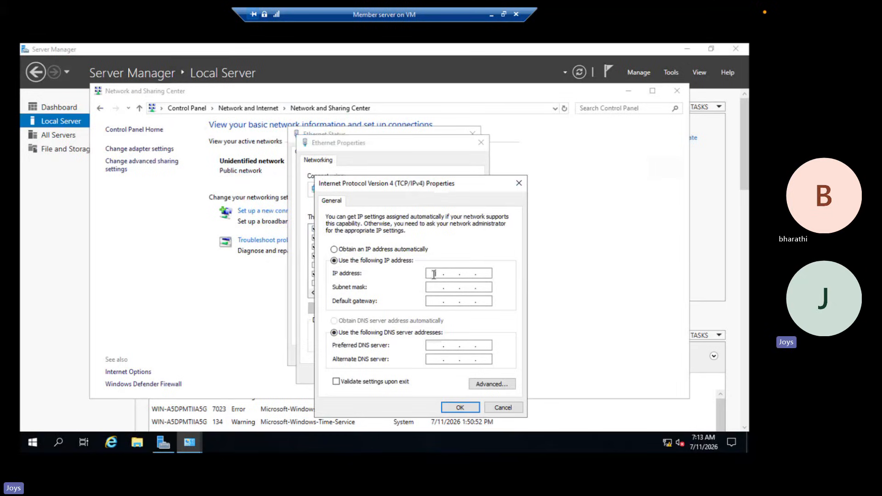
type("10.")
type("0.0")
type(".1")
type("10")
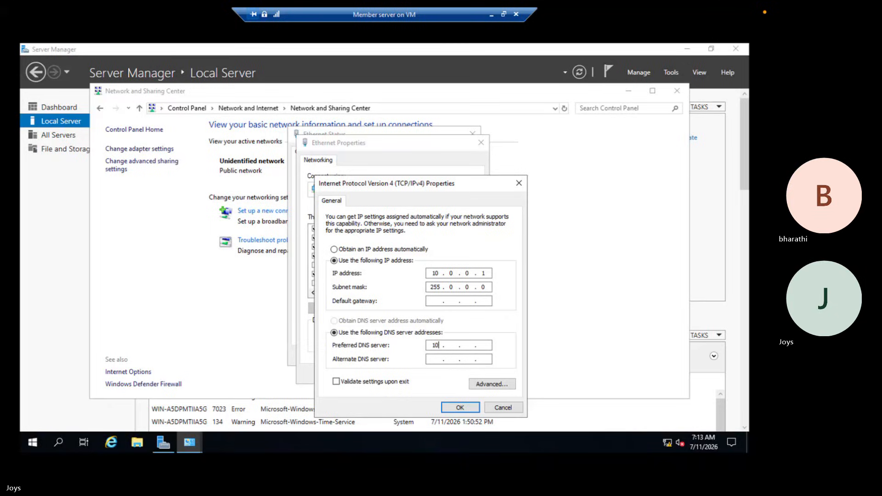
type(".")
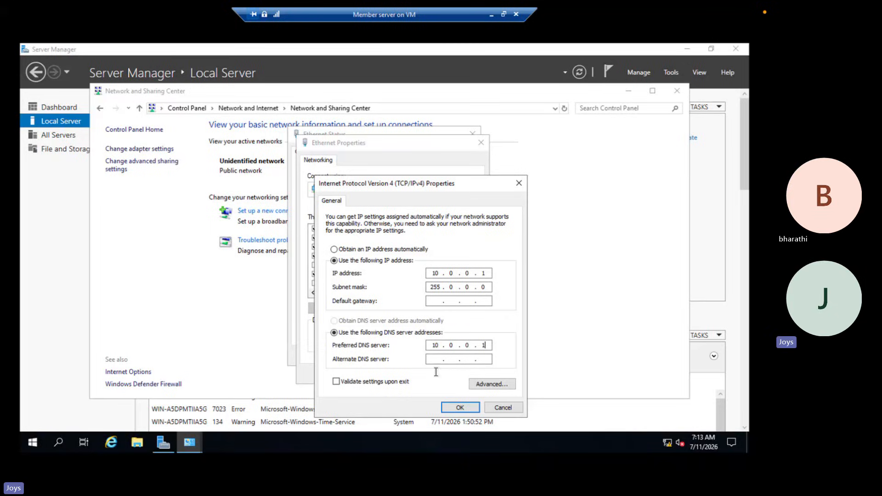
type("0.0.1")
Set the preferred DNS server to 10.0.0.1, then apply the IPv4 settings and close the Ethernet dialogs
left_click(461, 408)
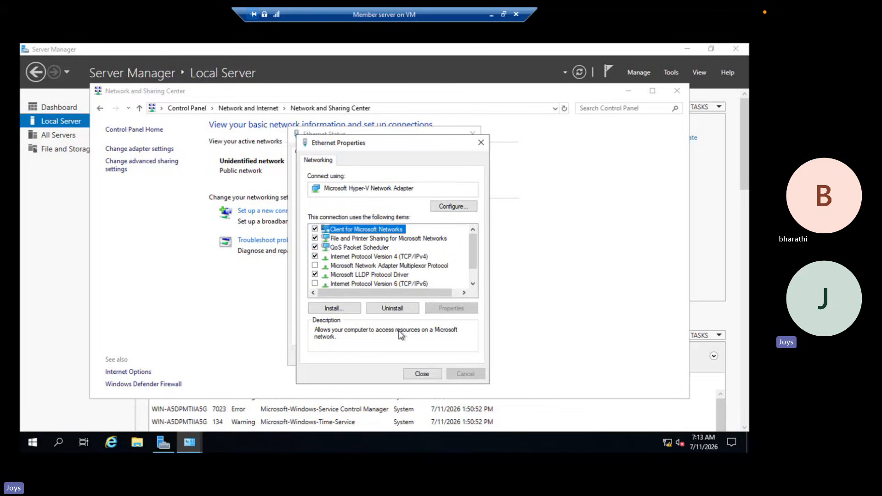
left_click(422, 373)
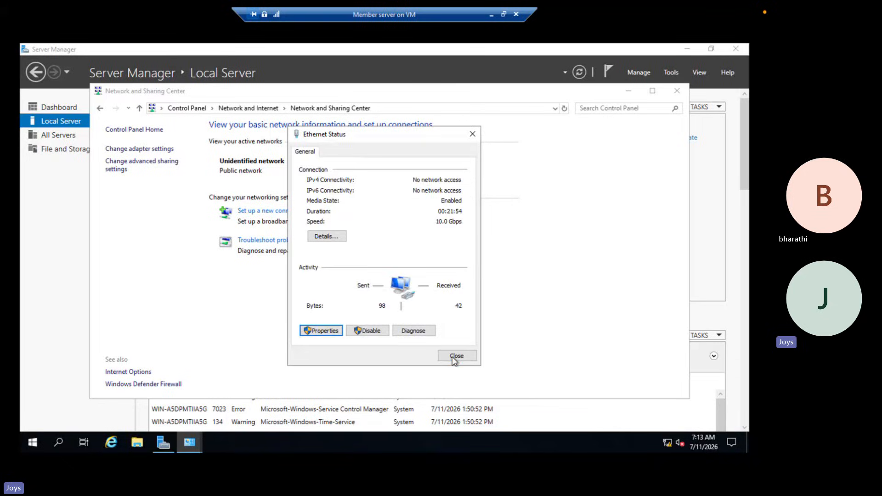
left_click(456, 355)
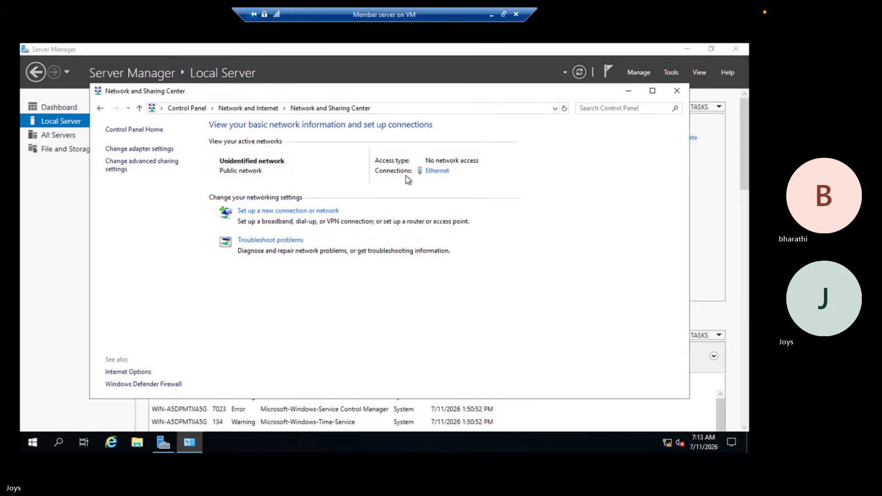
left_click(262, 110)
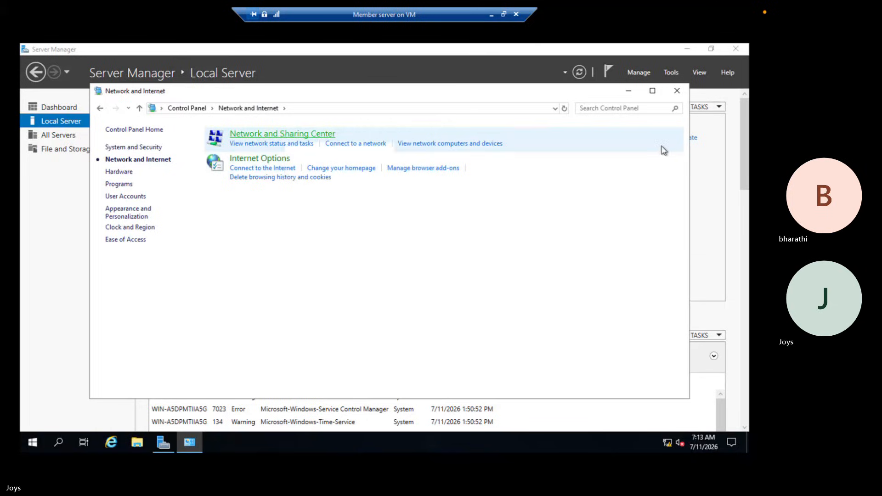
left_click(628, 90)
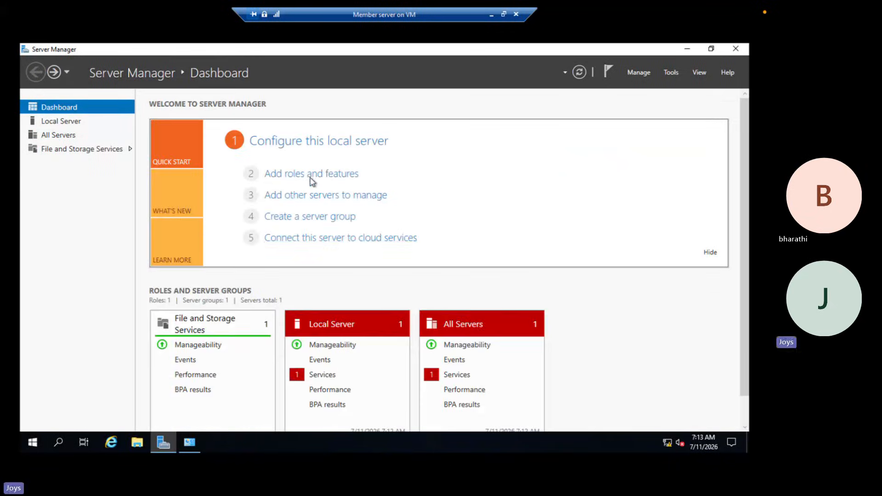
left_click(304, 174)
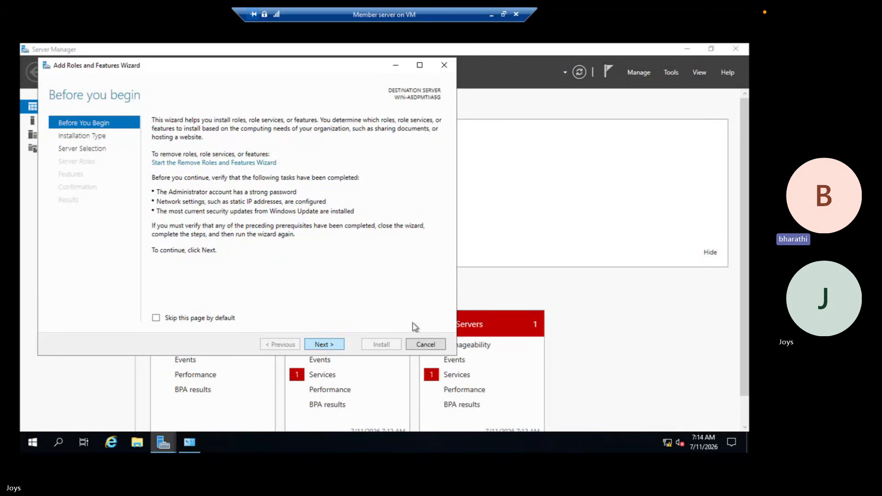
left_click(443, 66)
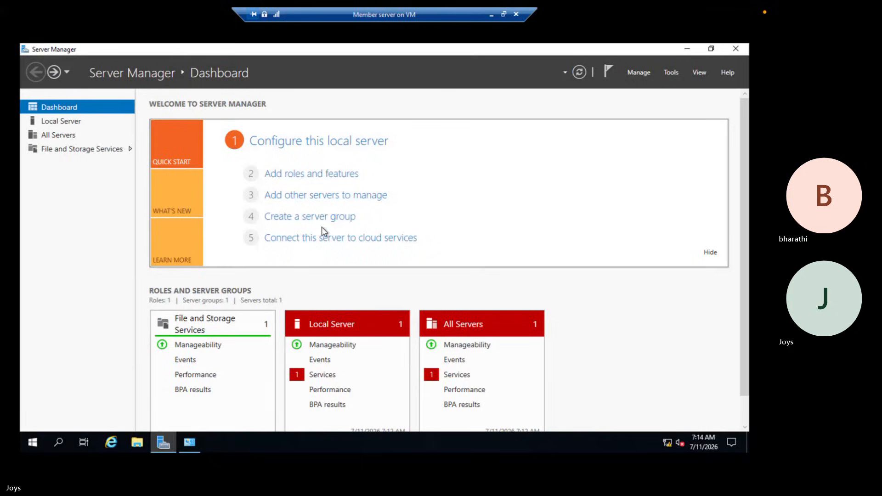
Reopen the Ethernet connection's status from the local server's Ethernet setting through the Network and Sharing Center
left_click(65, 122)
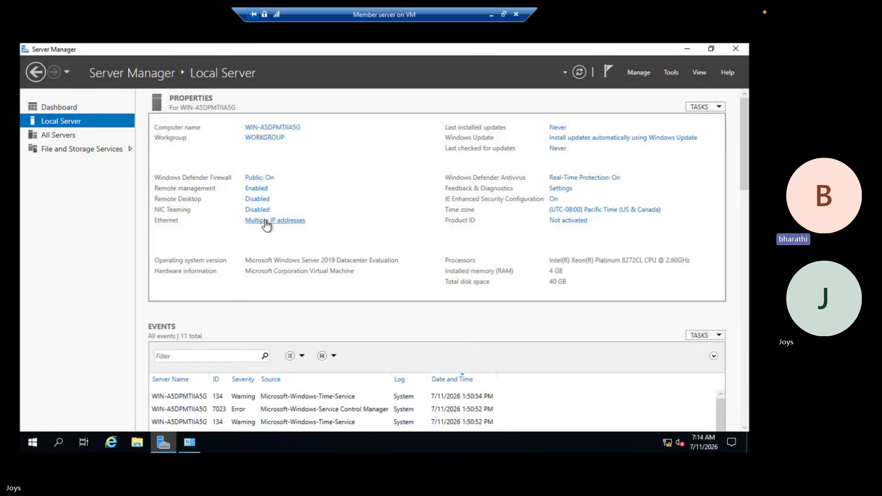
left_click(265, 222)
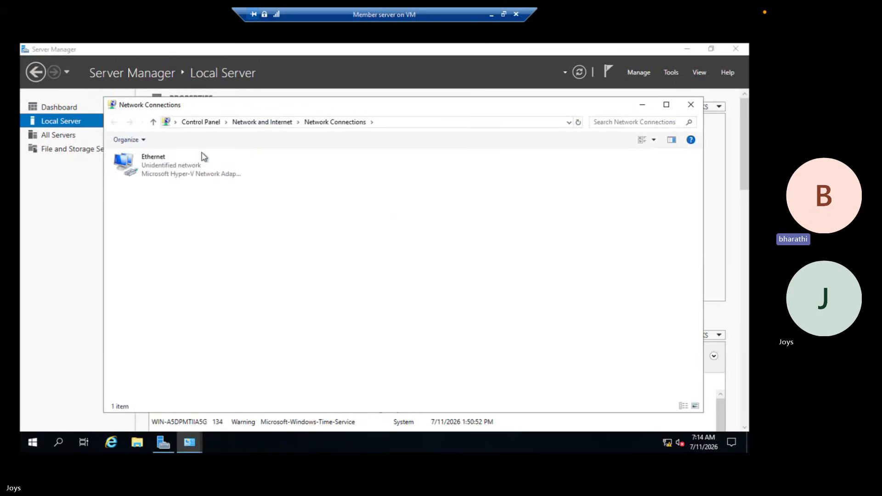
left_click(273, 124)
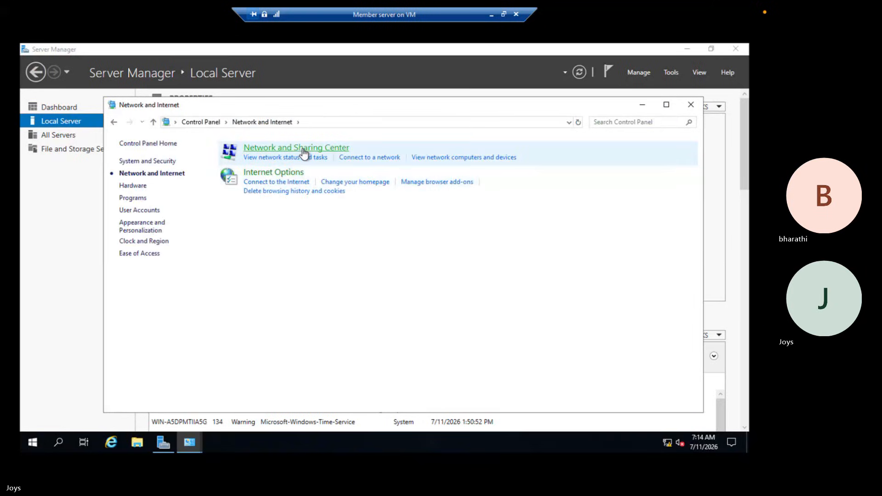
left_click(303, 153)
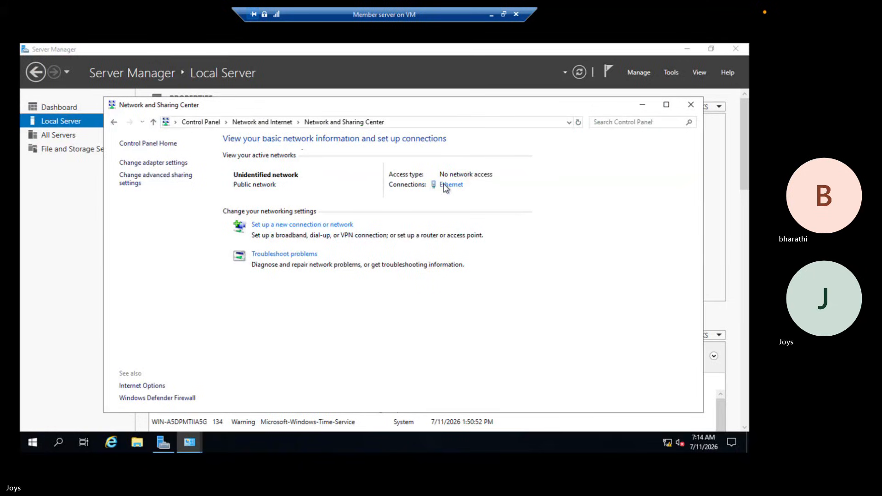
left_click(445, 185)
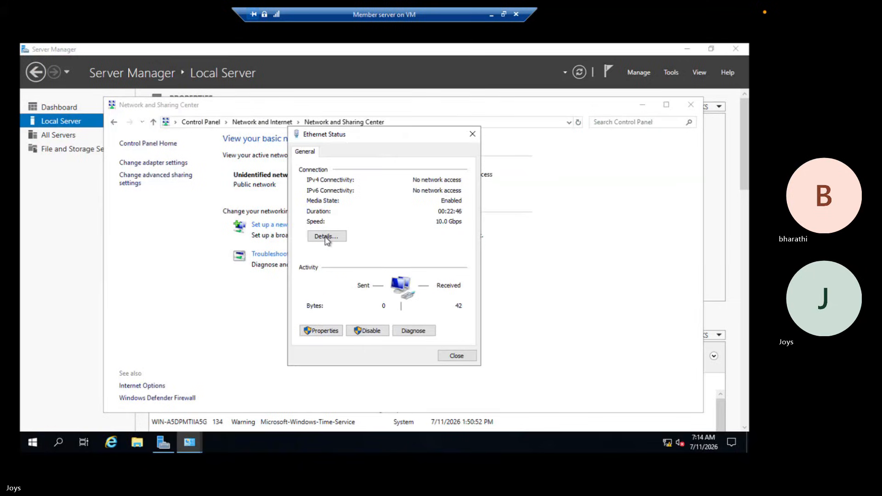
Set the adapter's static IPv4 address to 10.0.0.2 with preferred DNS server 10.0.0.1 and close the Ethernet dialogs
left_click(321, 331)
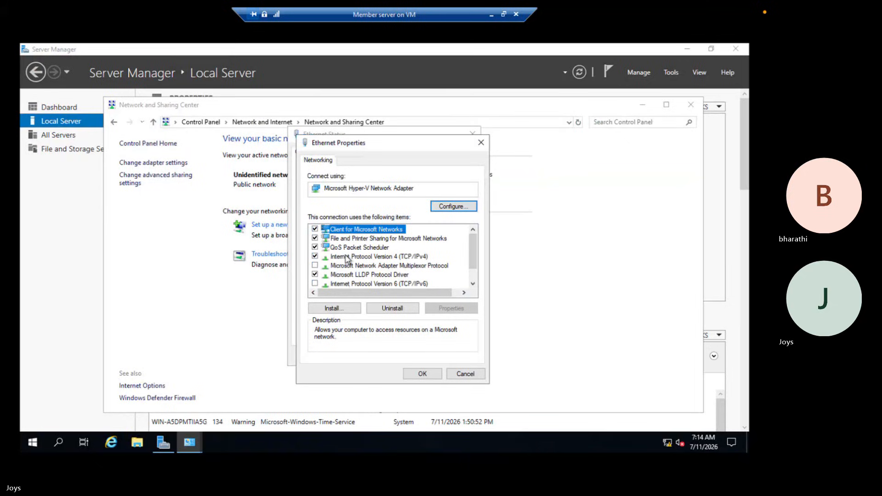
left_click(374, 258)
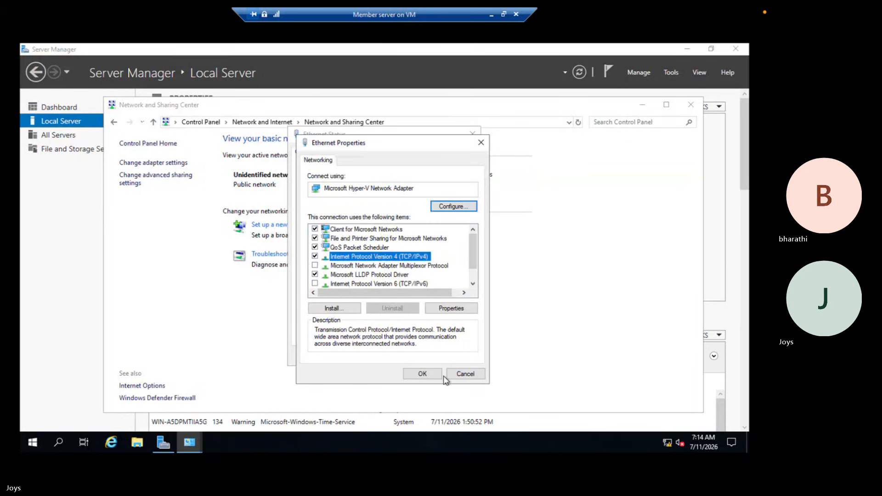
left_click(449, 308)
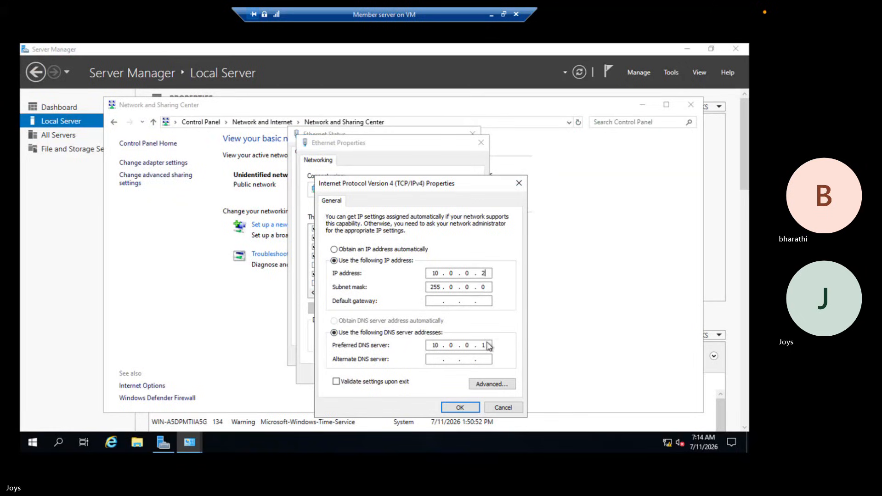
left_click(459, 408)
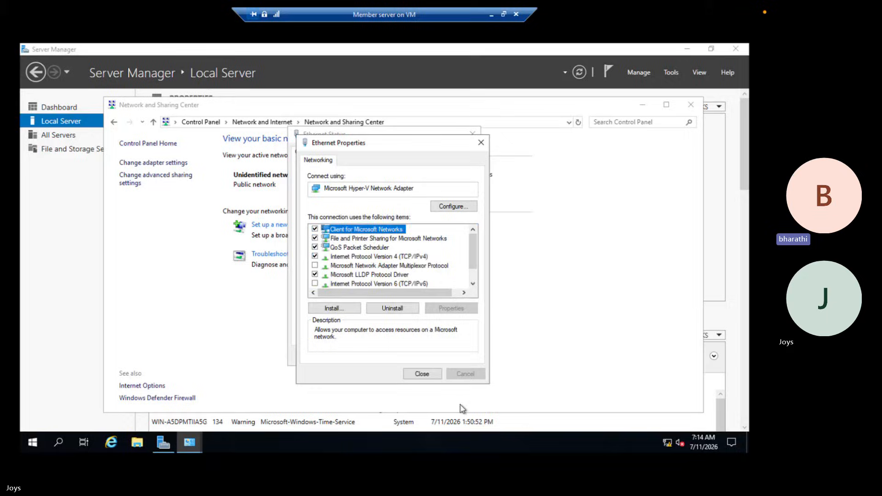
left_click(421, 372)
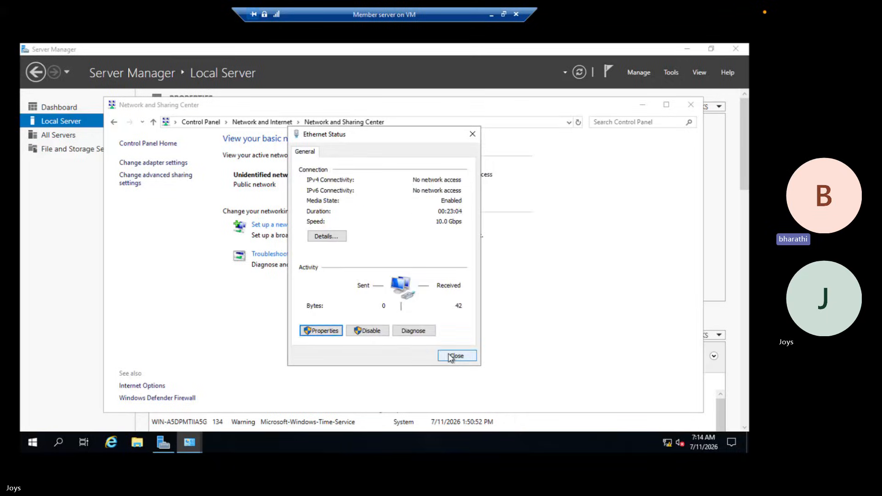
left_click(450, 354)
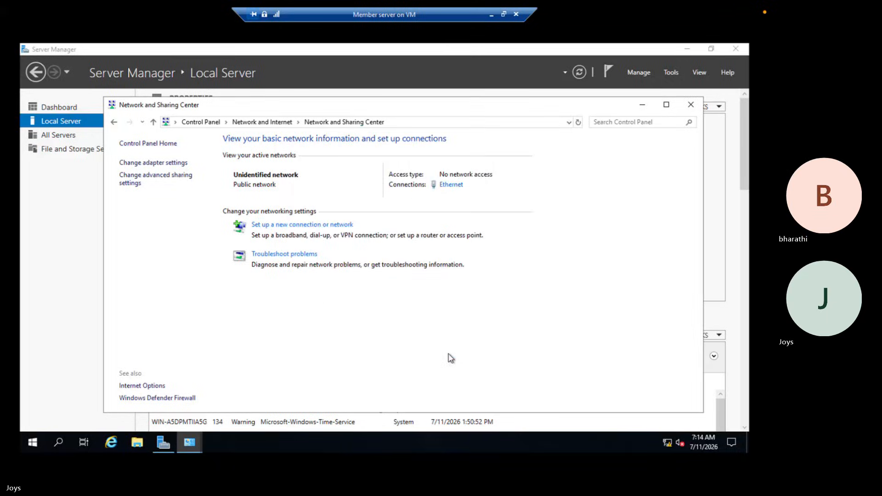
left_click(114, 123)
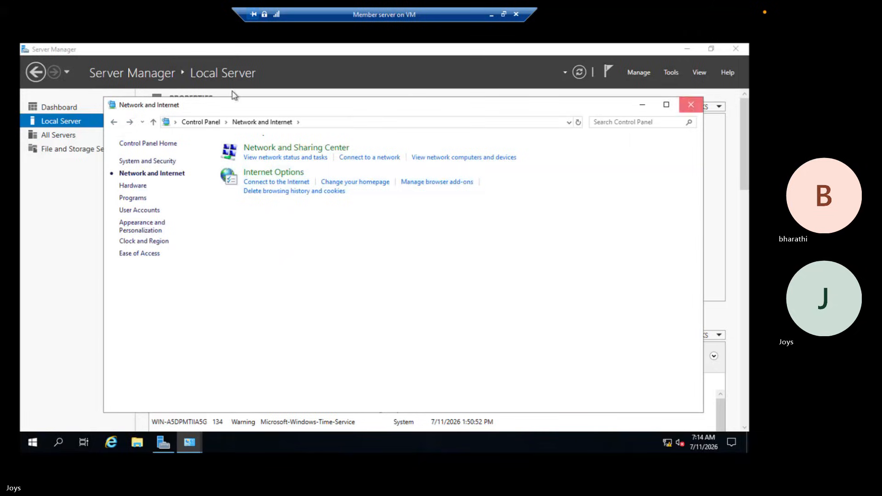
Rename the Member server's computer as CS-1 from the local server properties, keeping it in WORKGROUP, and acknowledge the restart notice
left_click(94, 103)
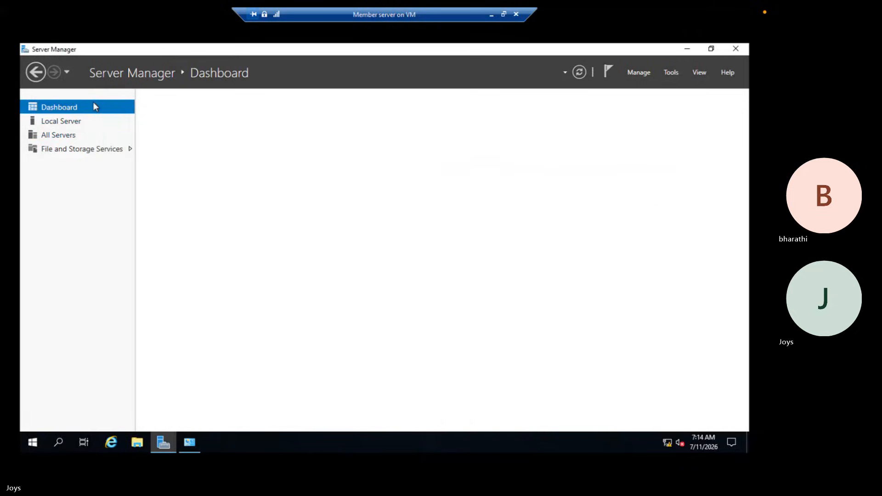
left_click(84, 122)
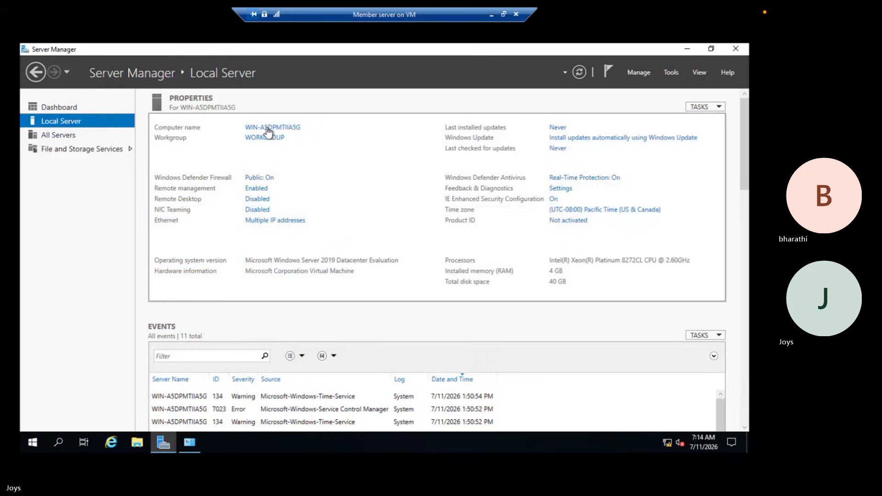
left_click(268, 131)
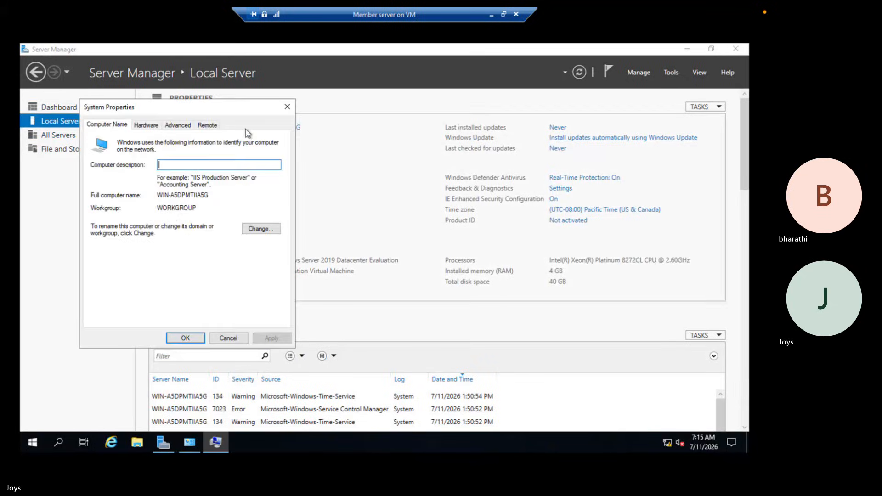
left_click(257, 231)
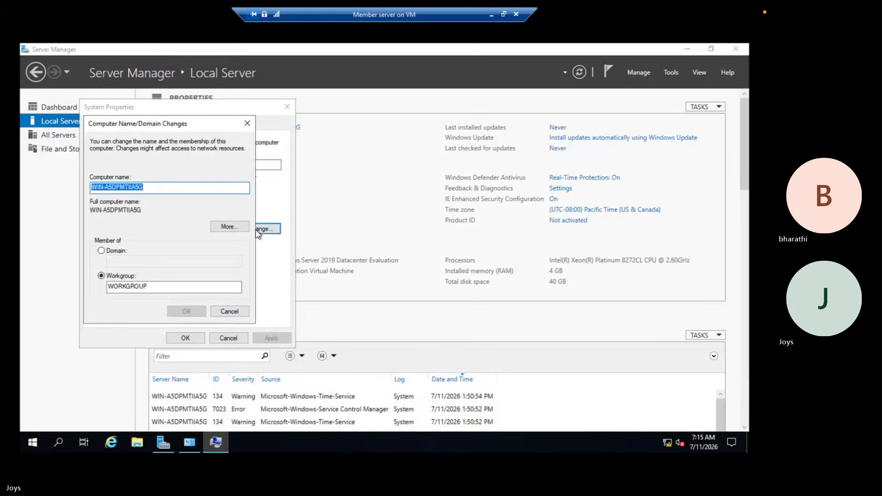
key("BackSpace")
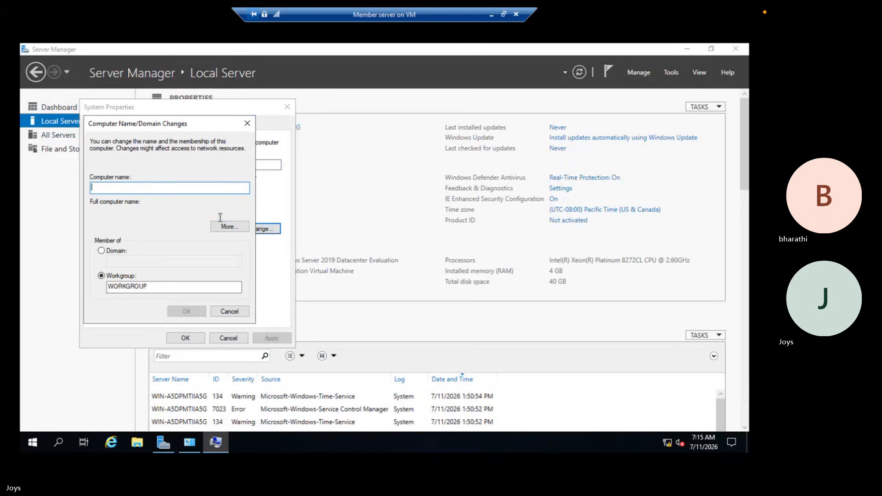
type("CS-1")
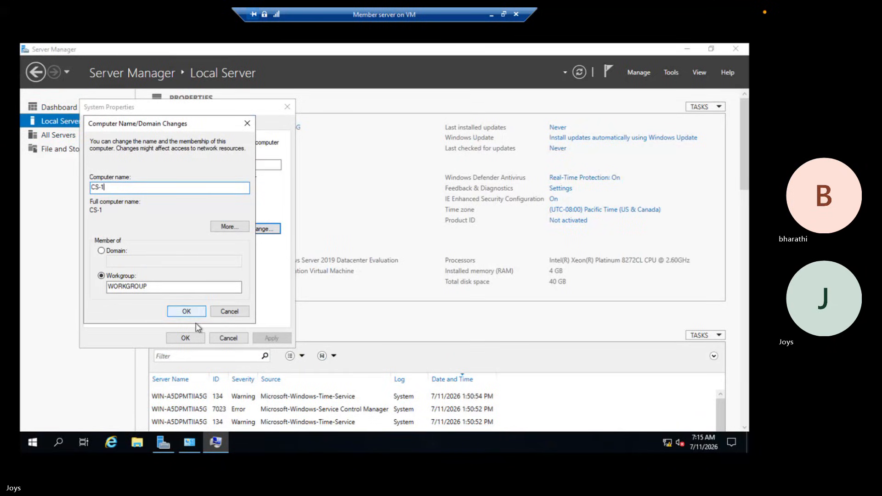
left_click(188, 310)
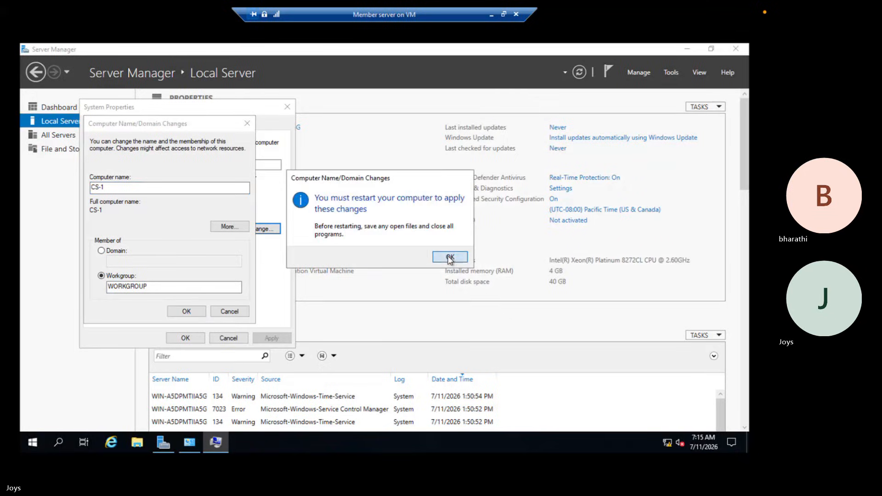
left_click(450, 256)
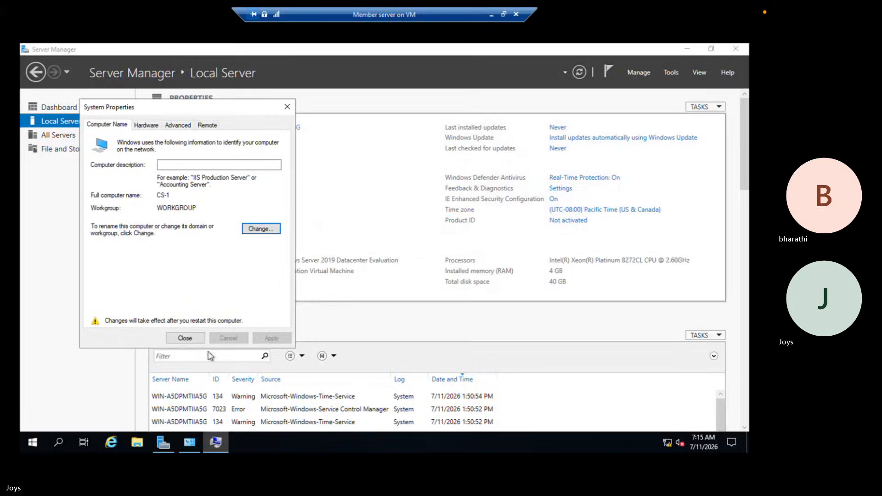
Close the system properties, restart the Member server to apply the rename, and switch to the DC virtual machine's window
left_click(184, 338)
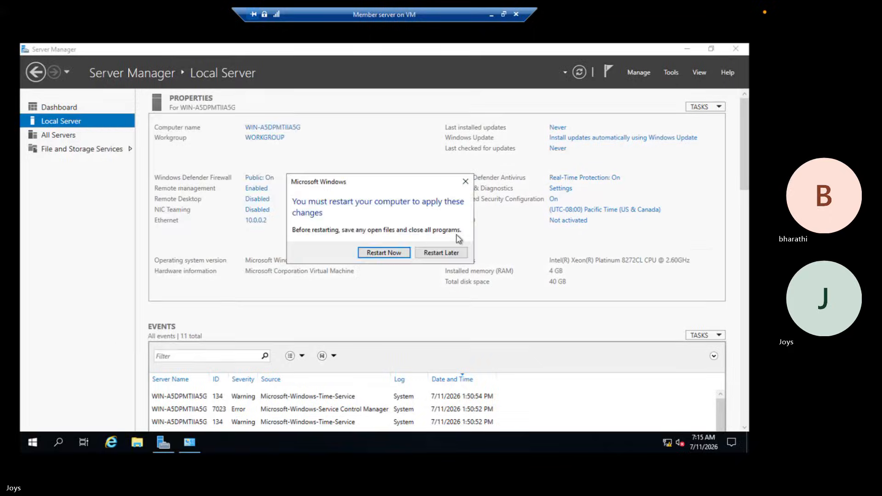
left_click(384, 253)
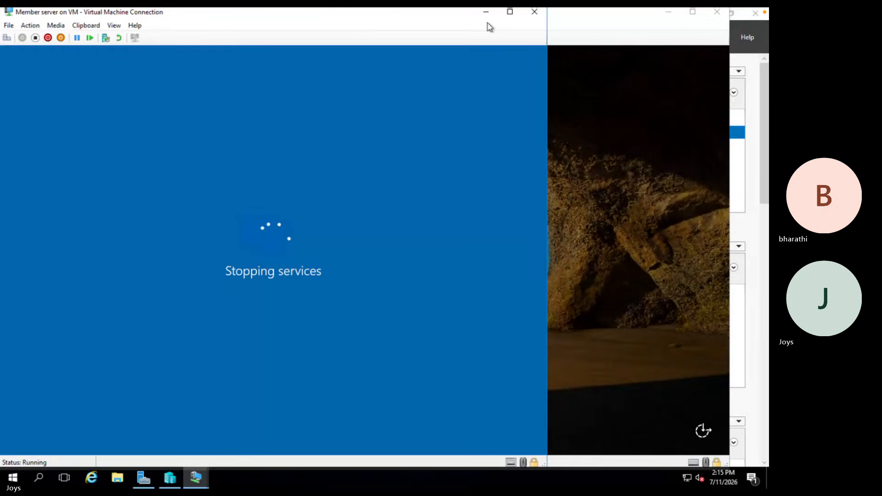
left_click(595, 117)
Sign in to the DC virtual machine with the microsoft.com domain Administrator account and its password
left_click(350, 286)
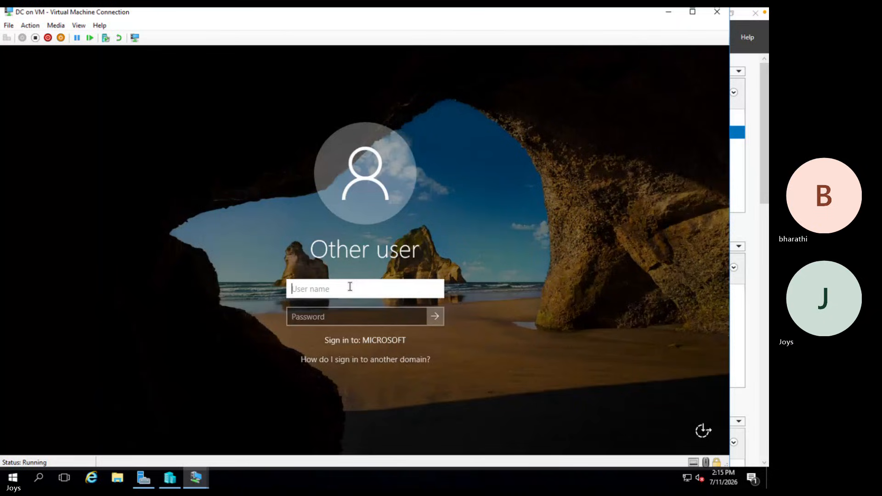
type("Administar")
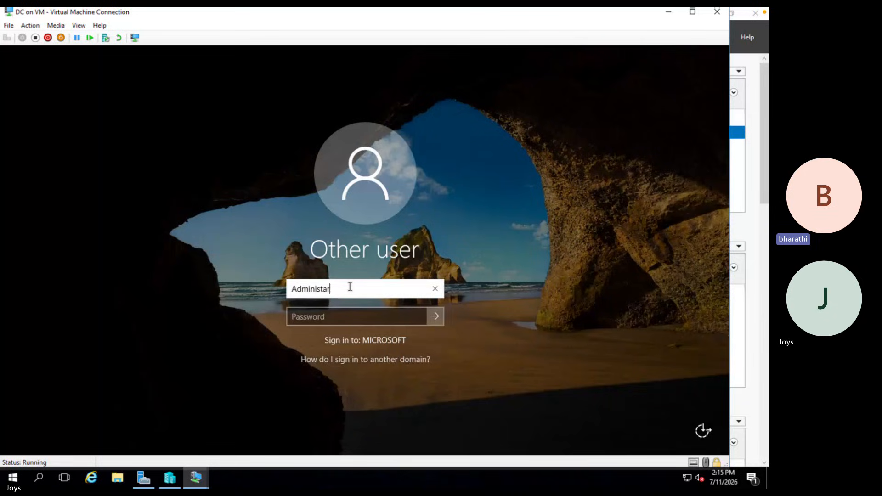
key("BackSpace")
key("BackSpace")
key("BackSpace")
key("BackSpace")
type("trator")
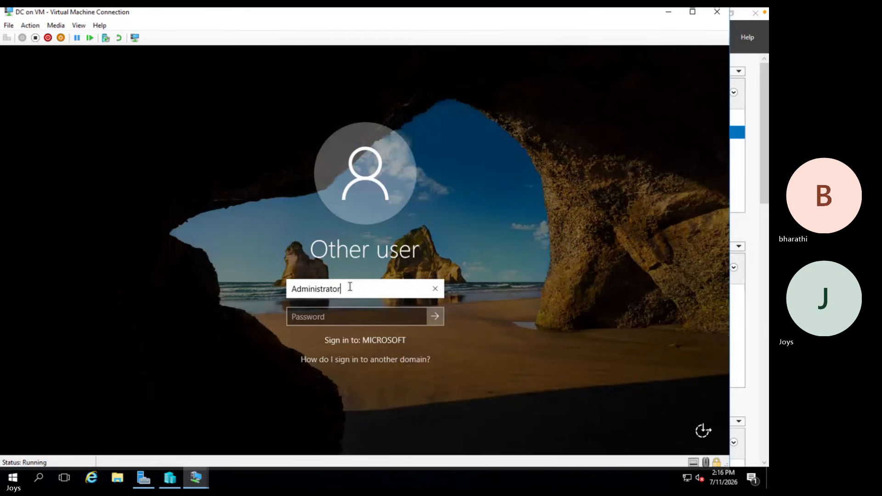
type("@")
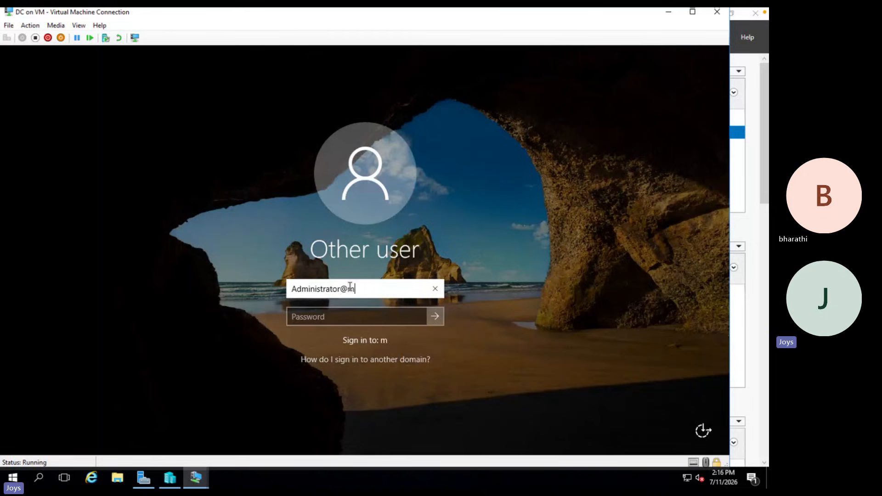
type("microsoft")
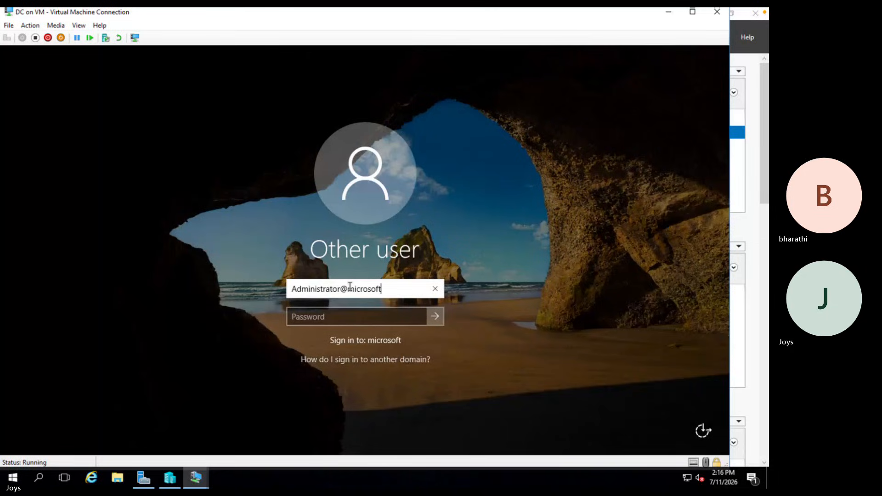
type(".com")
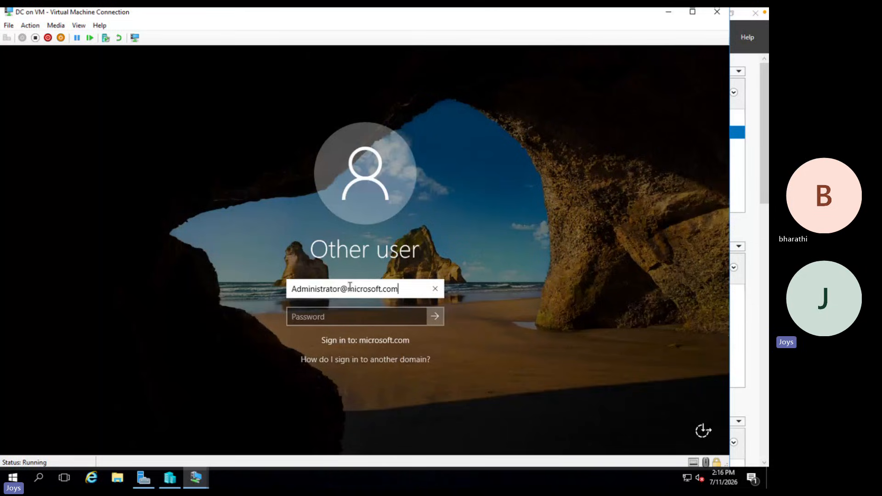
key("Tab")
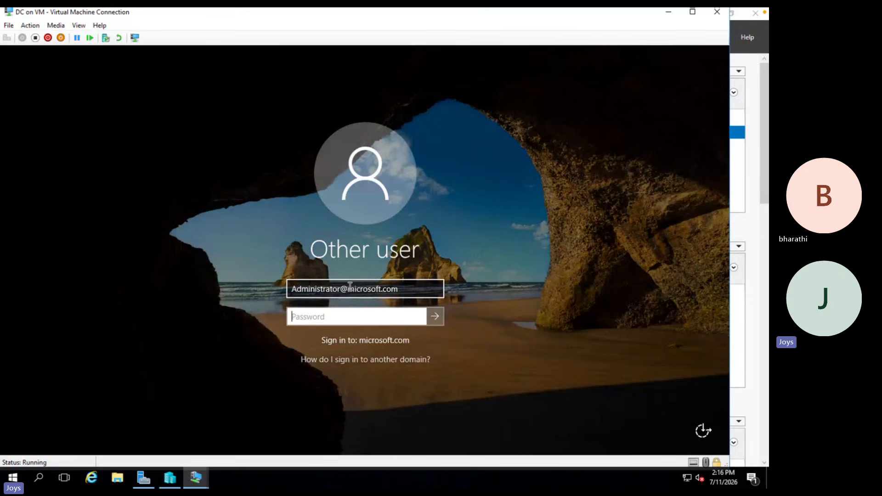
type("••")
key("Return")
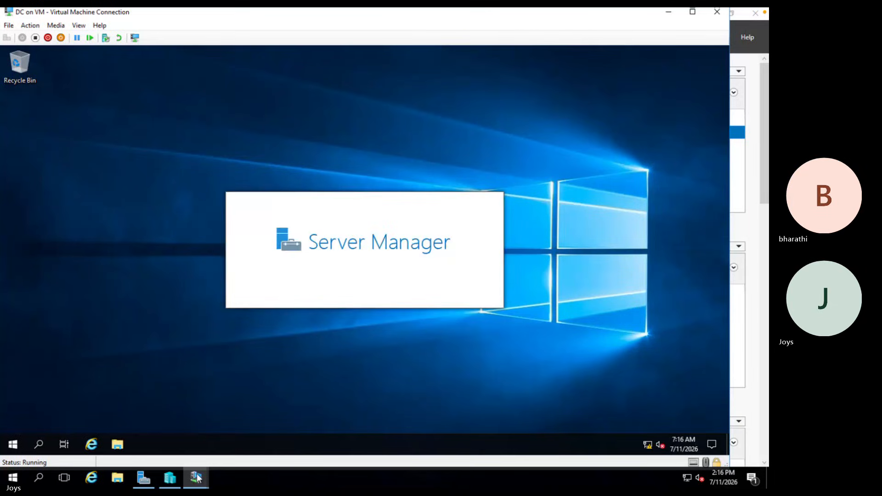
Switch to the Member server virtual machine and sign in as Administrator with the account password
mouse_move(195, 479)
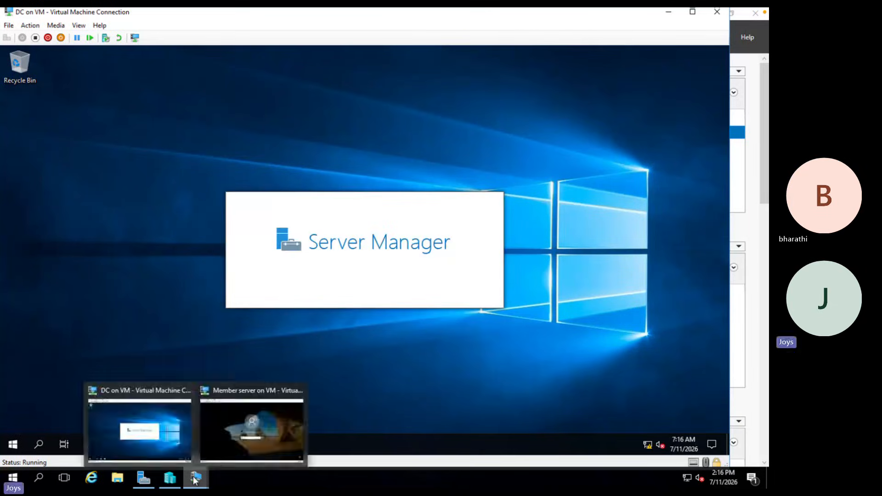
left_click(222, 439)
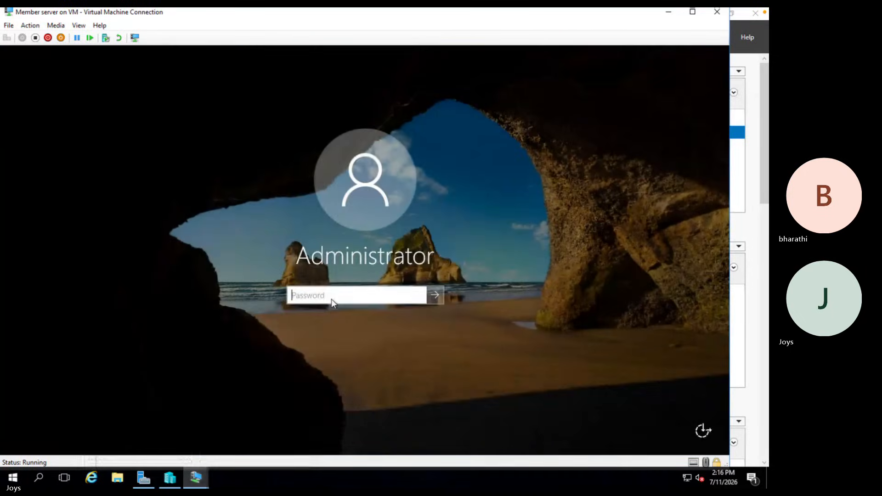
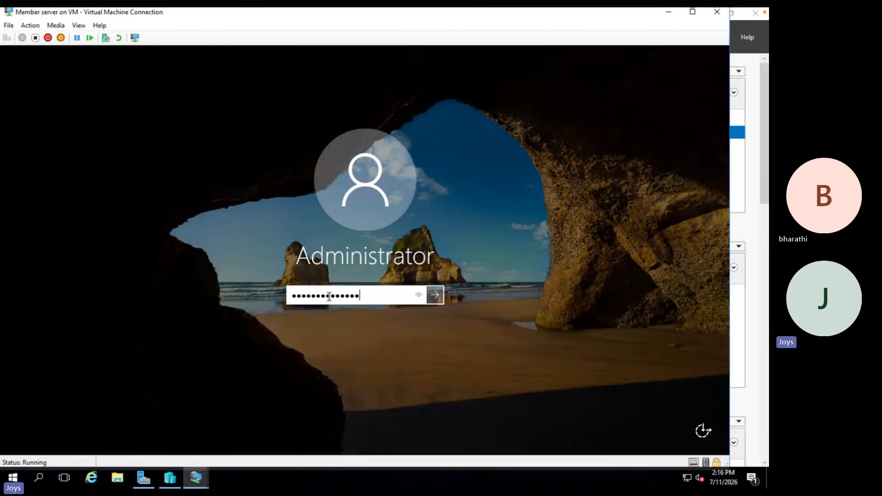
key("Return")
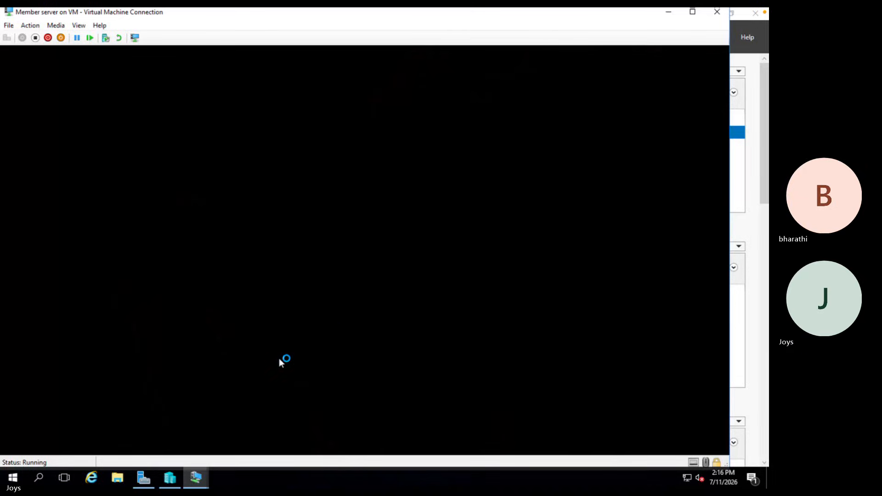
Return to the DC virtual machine and dismiss the Windows Admin Center message in Server Manager
left_click(196, 478)
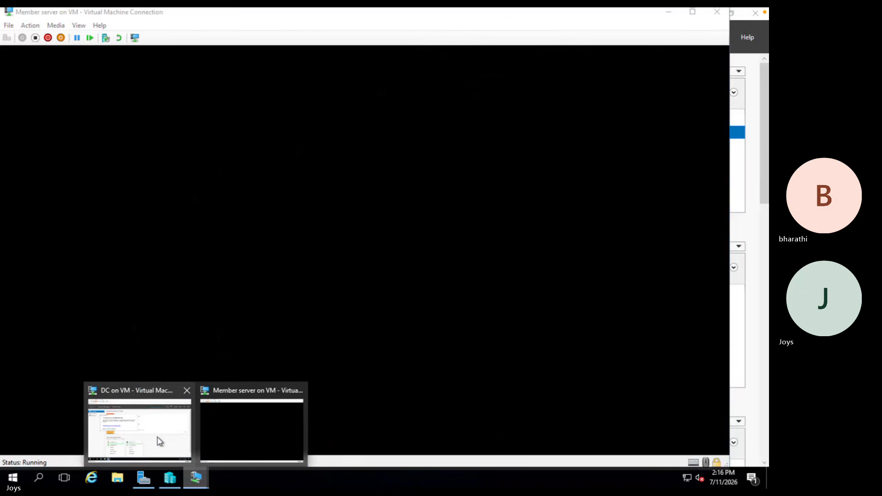
left_click(159, 441)
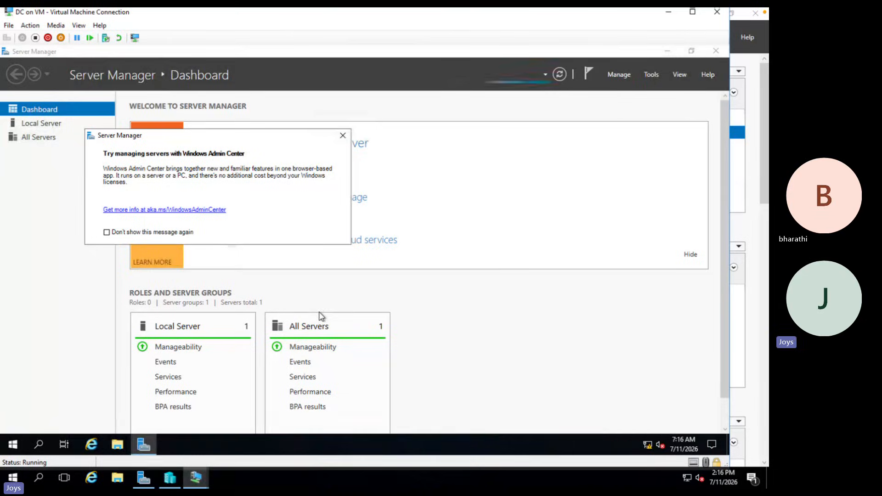
left_click(343, 136)
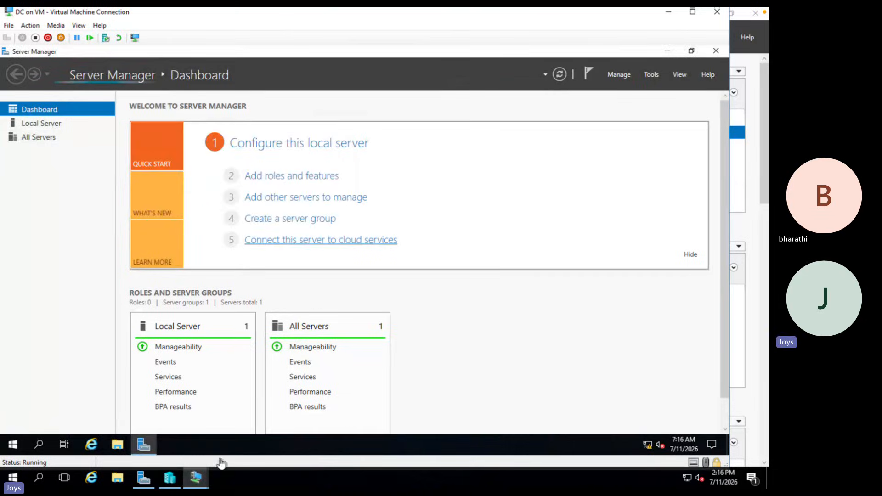
left_click(196, 477)
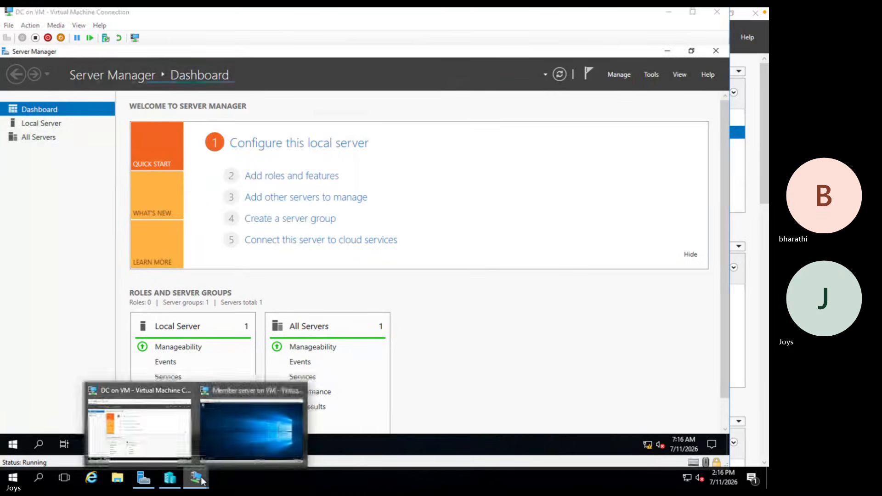
left_click(242, 443)
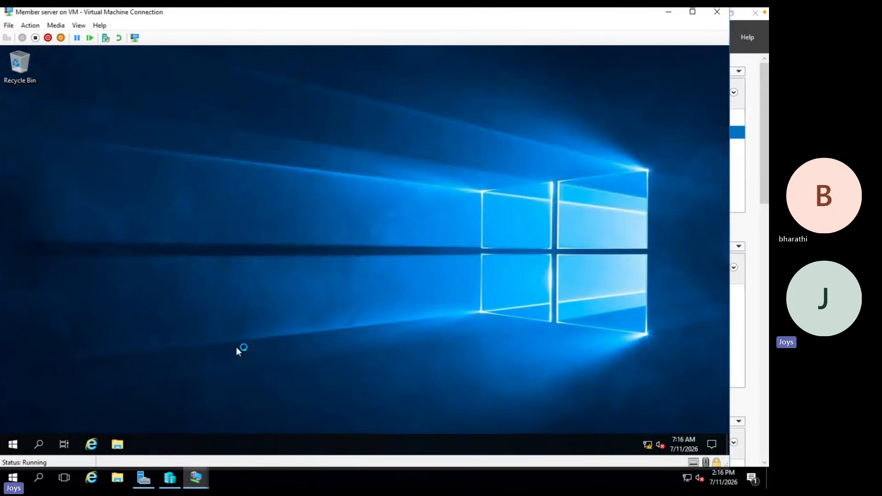
left_click(197, 477)
left_click(159, 427)
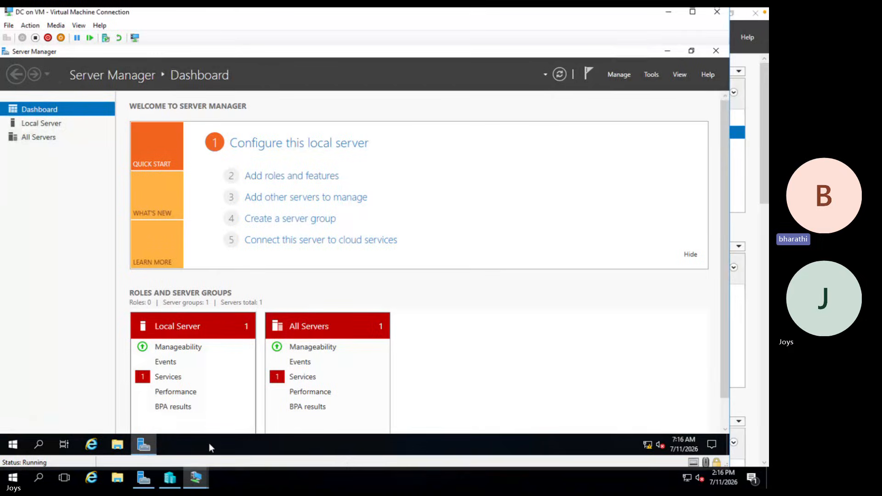
left_click(195, 477)
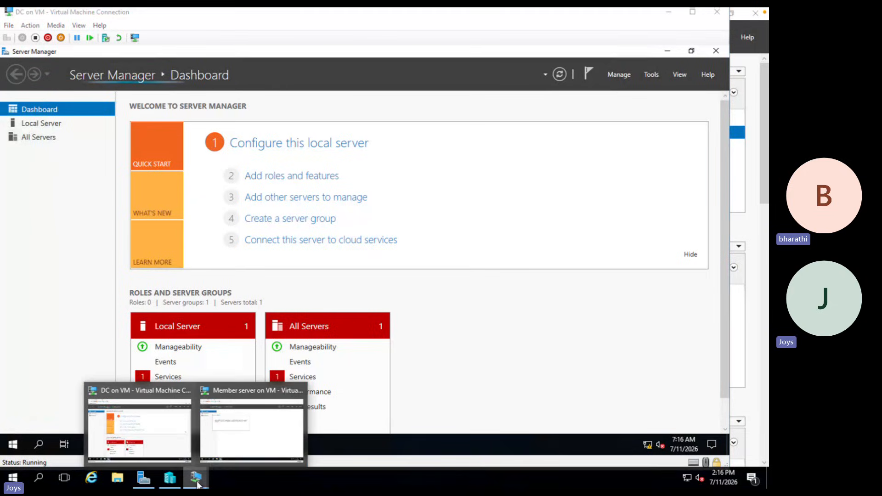
left_click(209, 432)
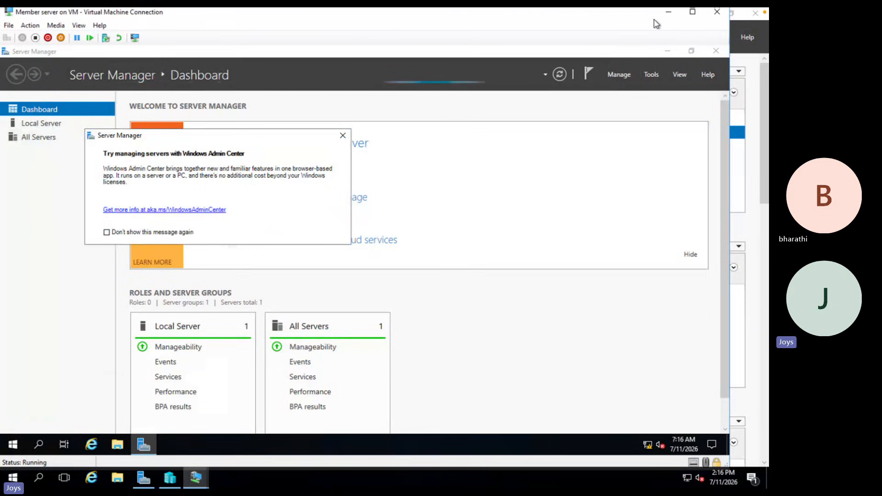
Minimize the Member server's window and display the DC virtual machine in full screen mode
left_click(668, 13)
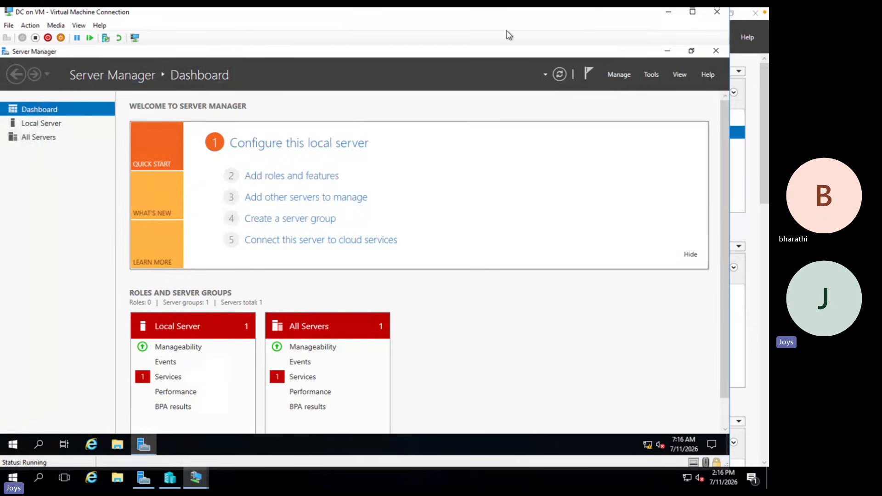
left_click(78, 25)
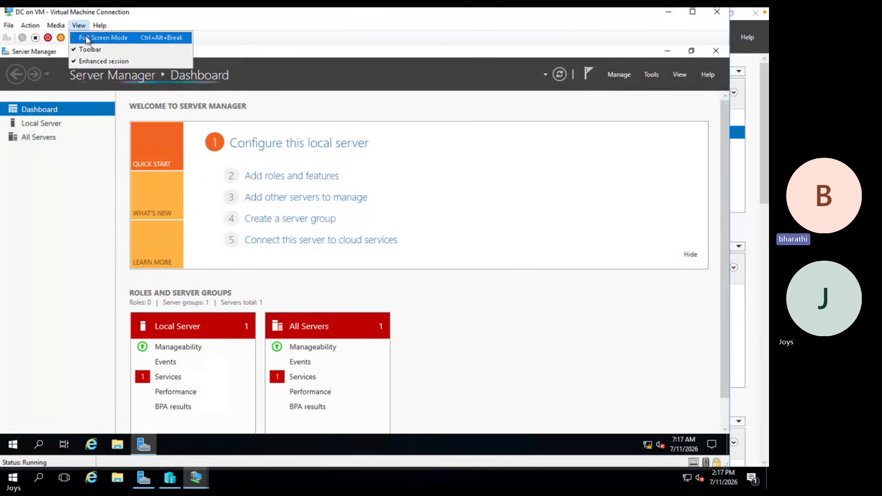
left_click(86, 39)
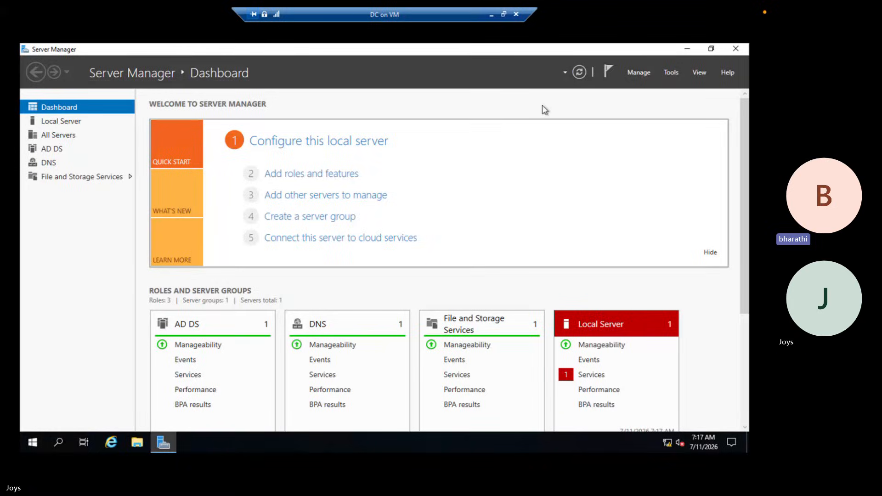
Open the DC's Ethernet adapter properties from the local server's Ethernet setting through the Network and Sharing Center
left_click(63, 124)
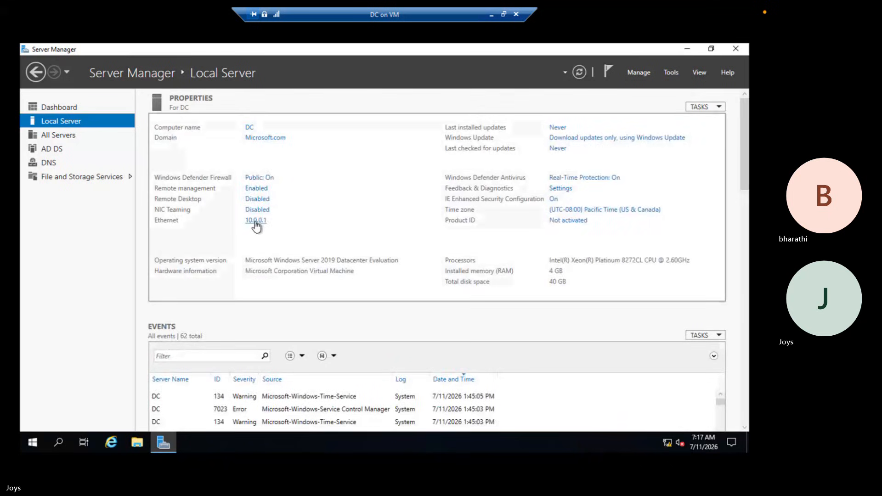
left_click(256, 222)
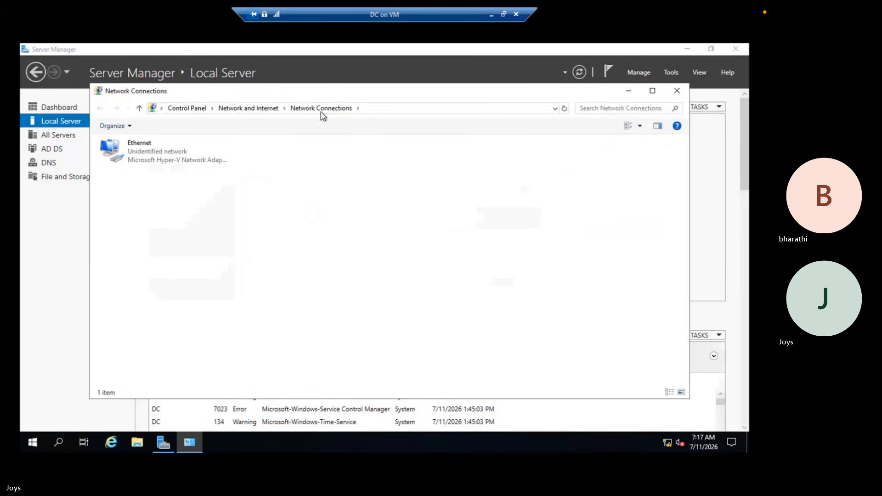
left_click(245, 109)
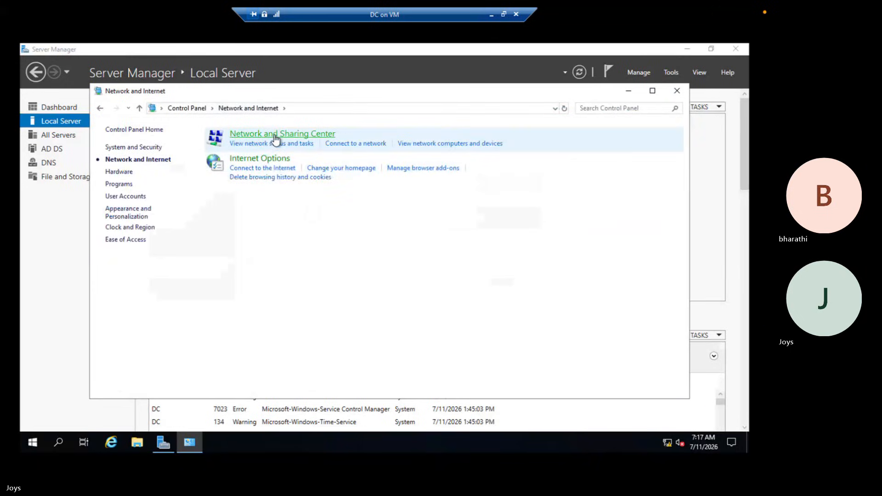
left_click(275, 135)
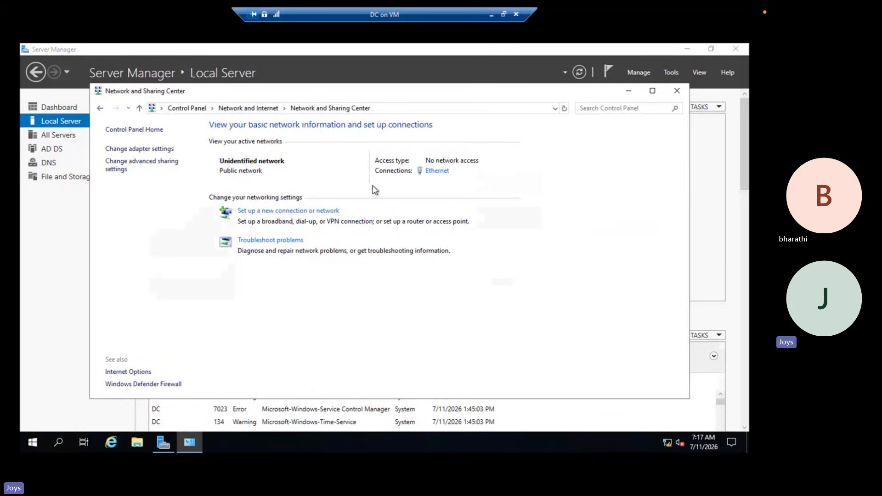
left_click(439, 173)
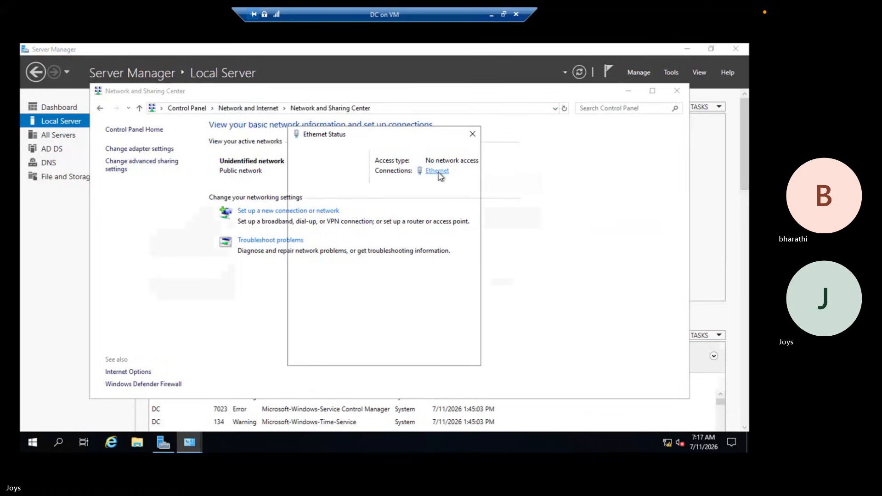
left_click(339, 334)
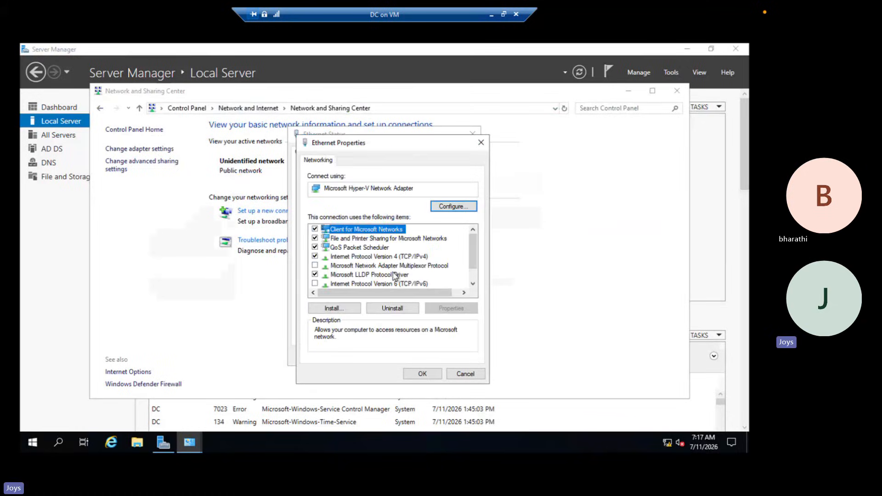
Set the DC's preferred IPv4 DNS server to 10.0.0.1, apply it, and close the Ethernet dialogs
double_click(360, 257)
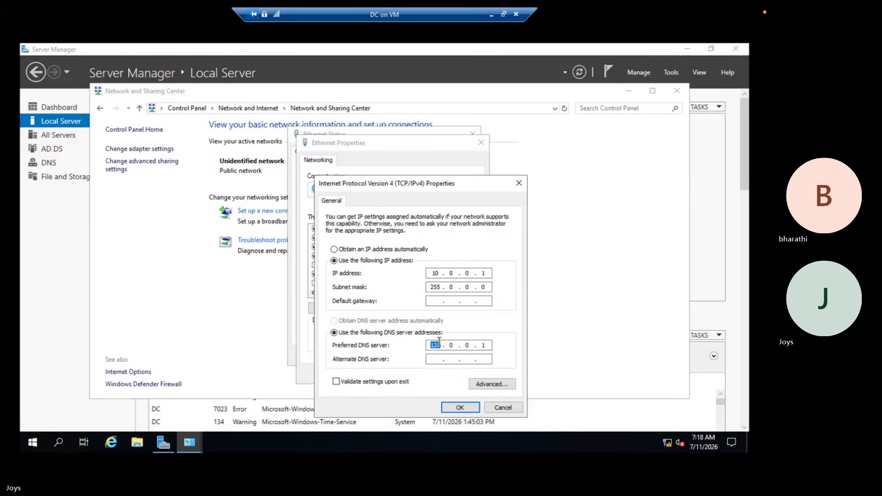
type("10")
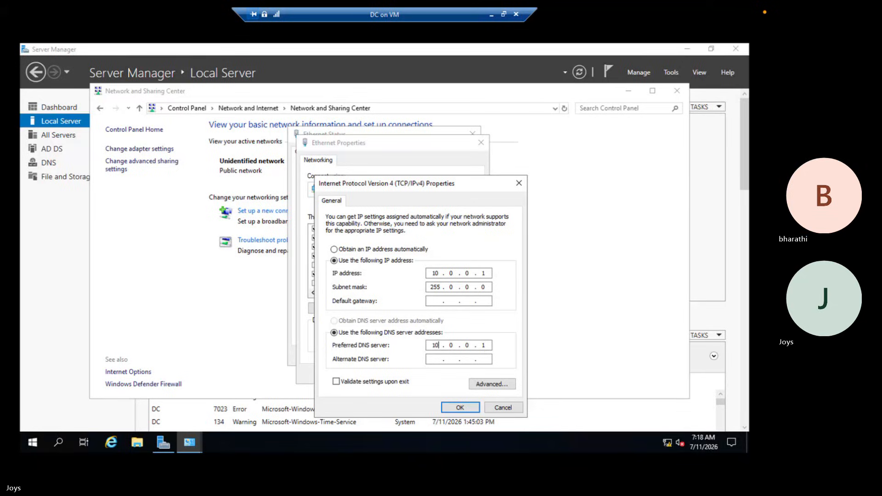
left_click(466, 408)
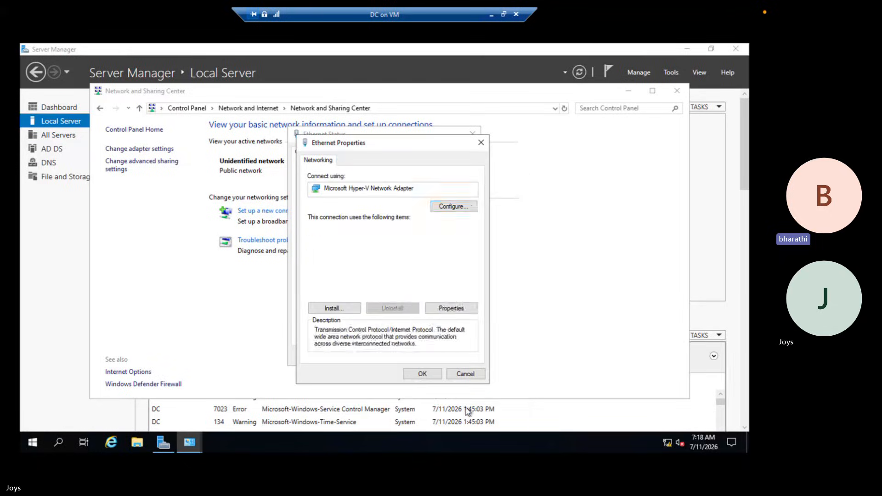
left_click(419, 372)
left_click(456, 356)
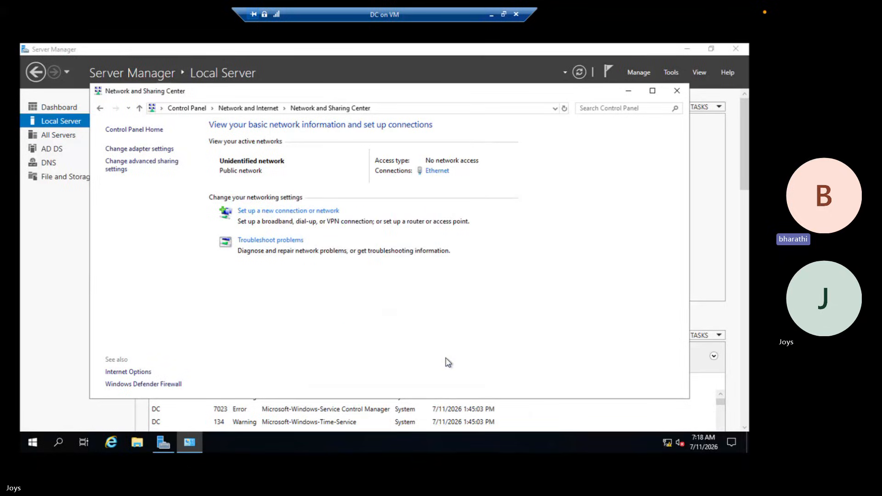
Close the DC's Network and Sharing Center, then switch from the DC to the Member server's virtual machine in full screen mode
left_click(677, 91)
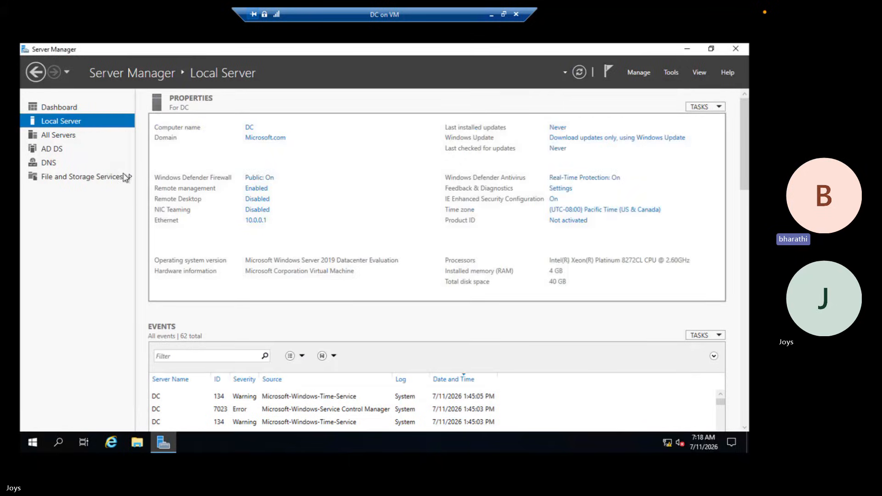
left_click(490, 12)
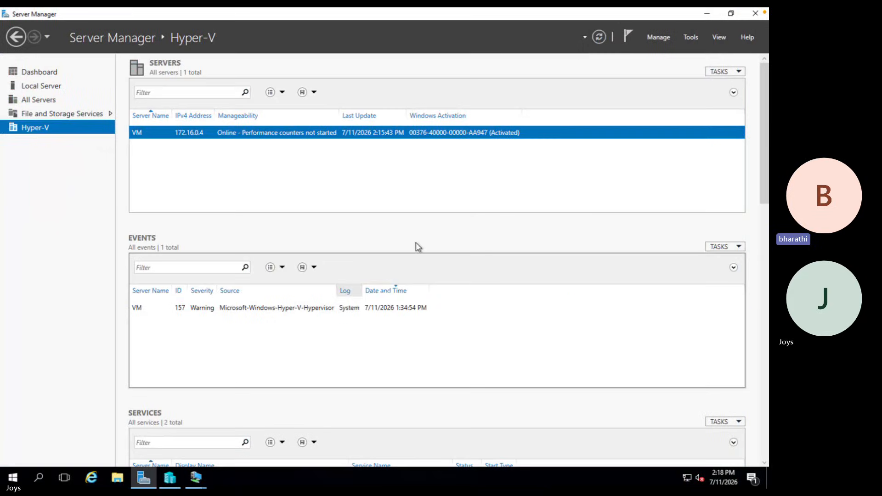
left_click(195, 479)
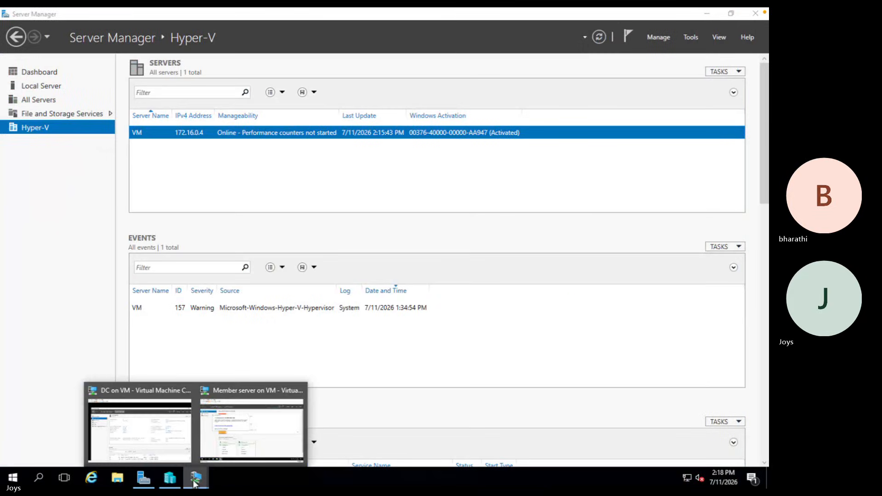
left_click(227, 426)
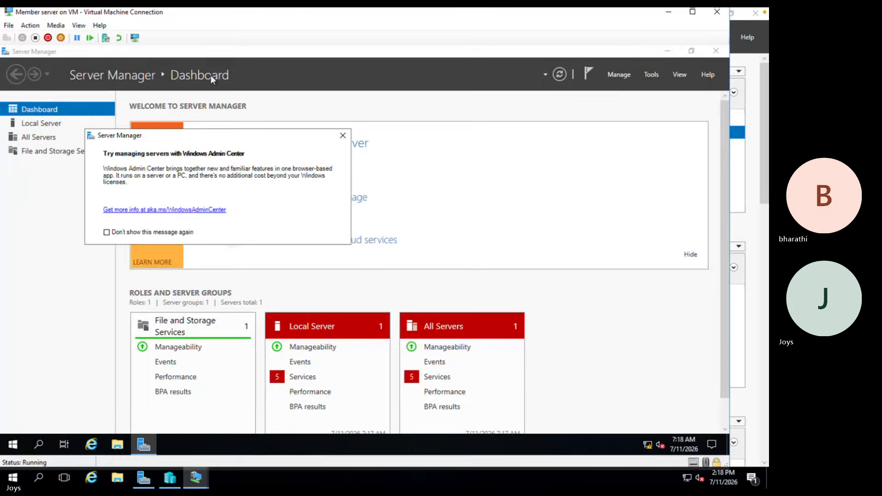
left_click(79, 25)
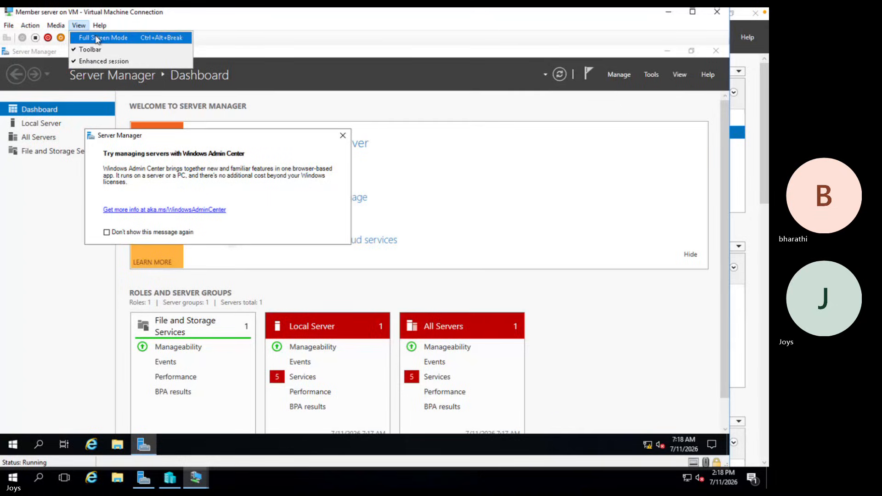
left_click(97, 39)
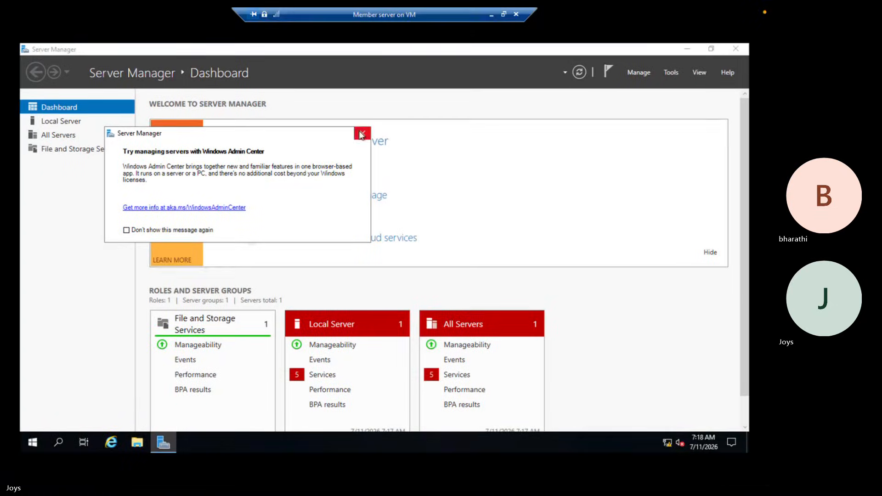
Dismiss the Windows Admin Center message and view the Member server's local server properties and network connections
left_click(361, 133)
left_click(96, 122)
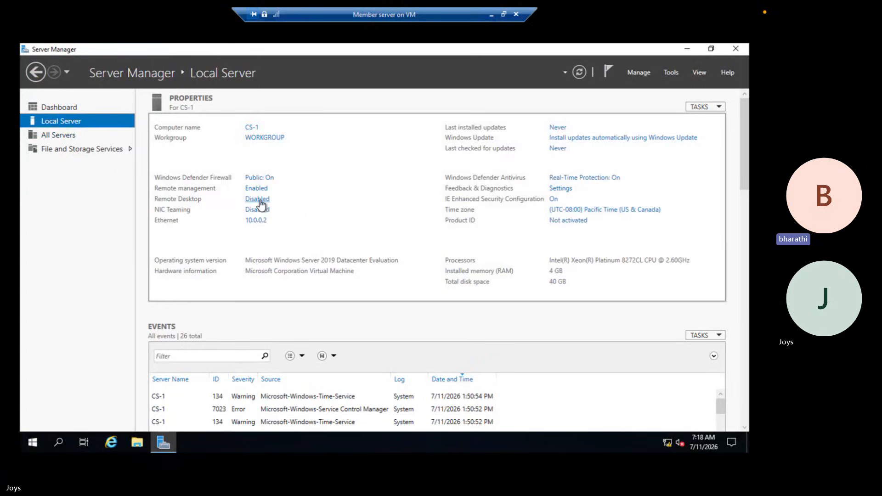
left_click(255, 221)
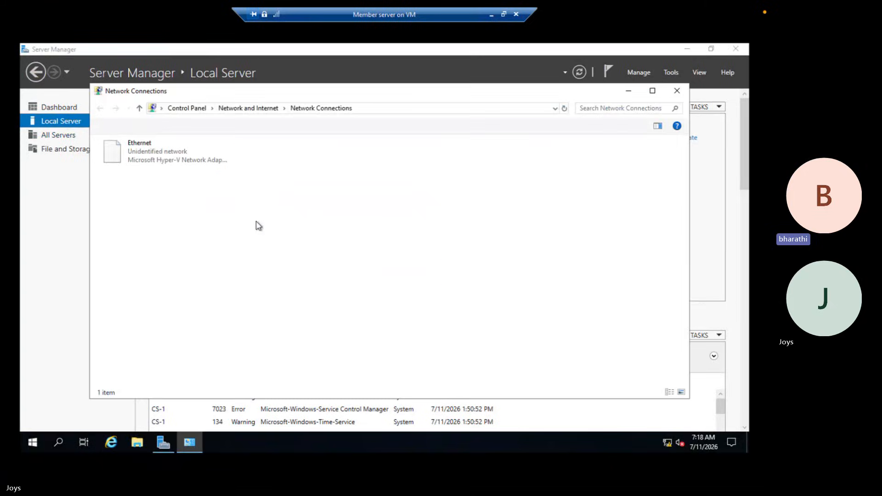
left_click(676, 91)
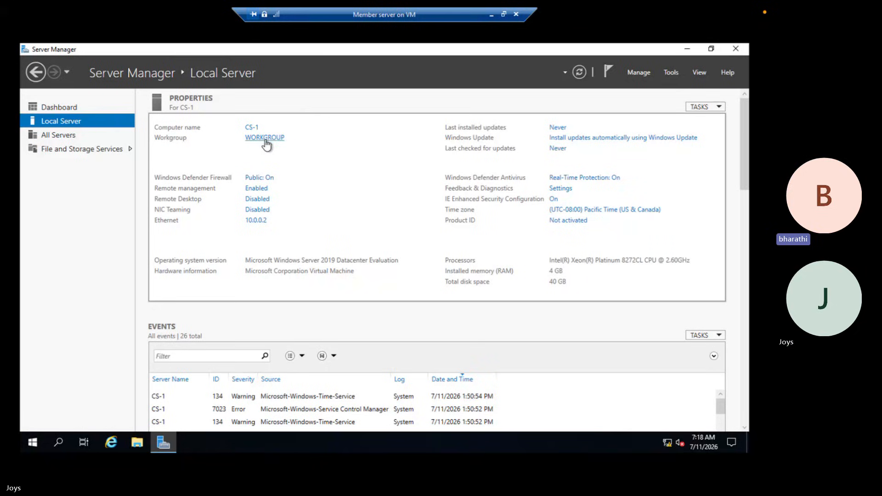
Open the Member server's computer name and domain changes from its workgroup setting, clear the workgroup name, and select Domain membership
left_click(265, 138)
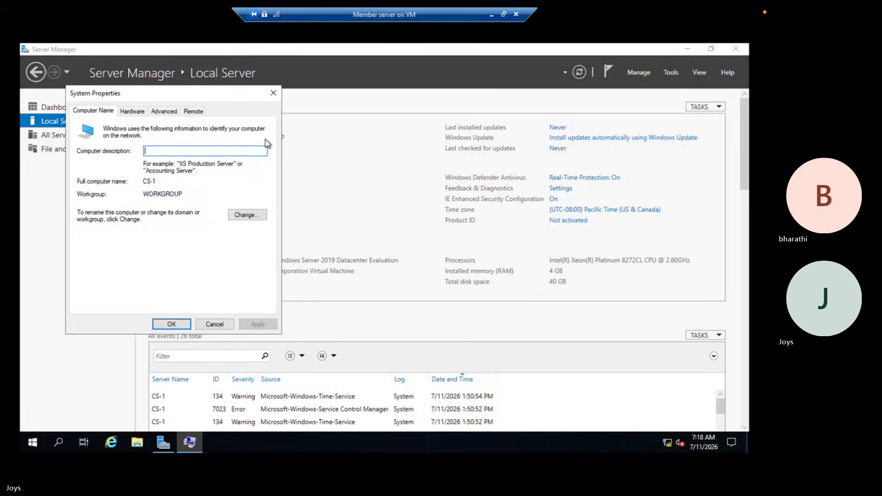
left_click(252, 216)
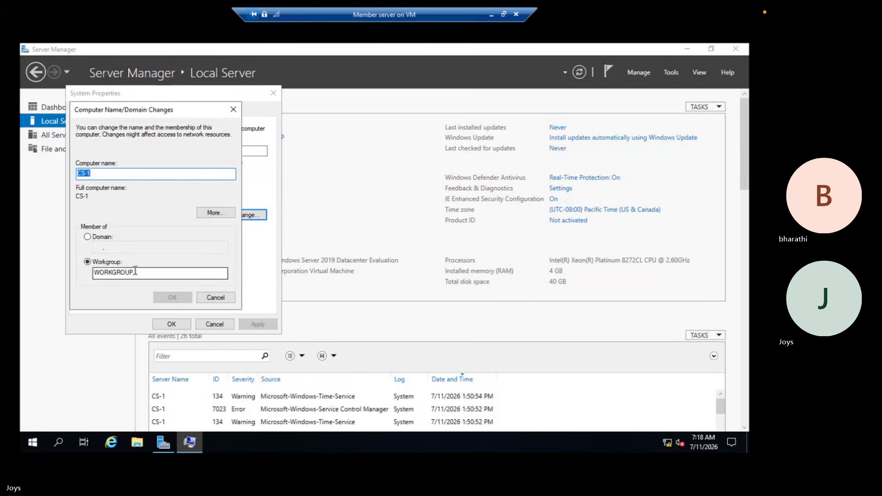
left_click_drag(135, 271, 91, 274)
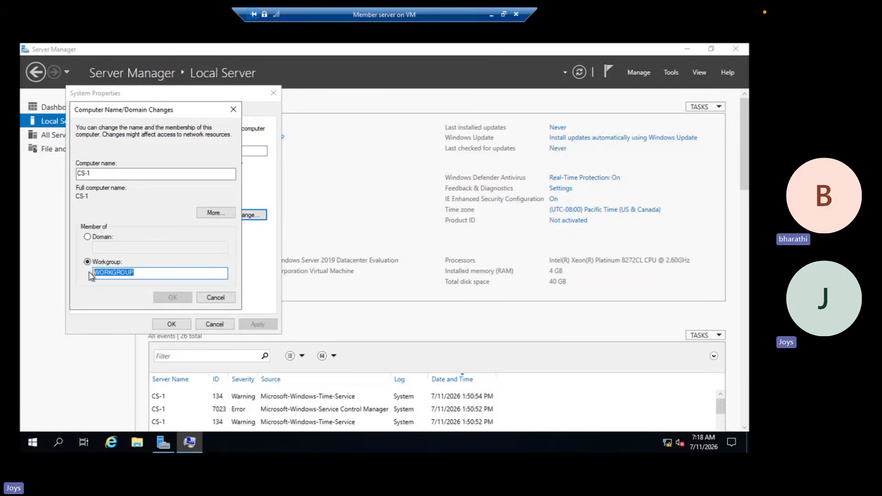
key("BackSpace")
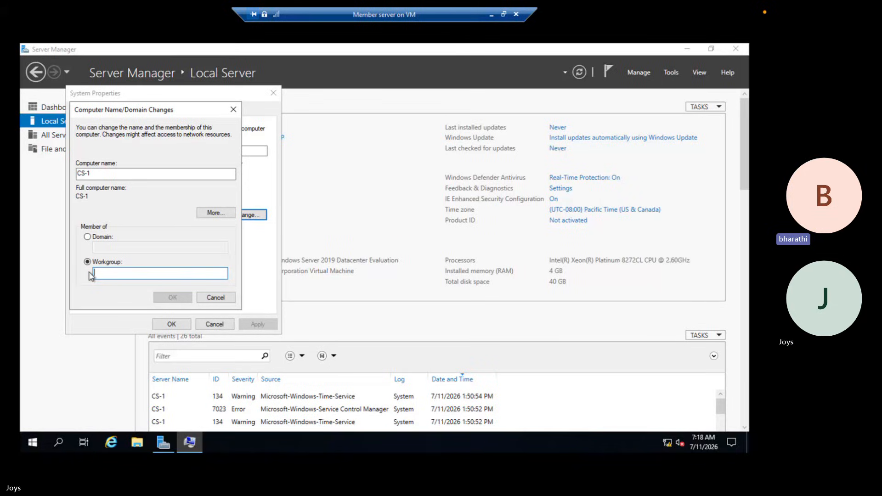
left_click(87, 237)
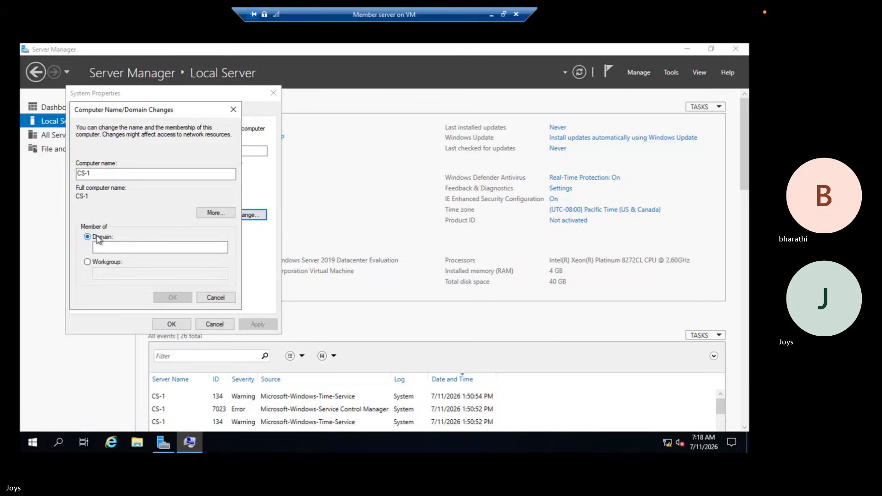
left_click(119, 249)
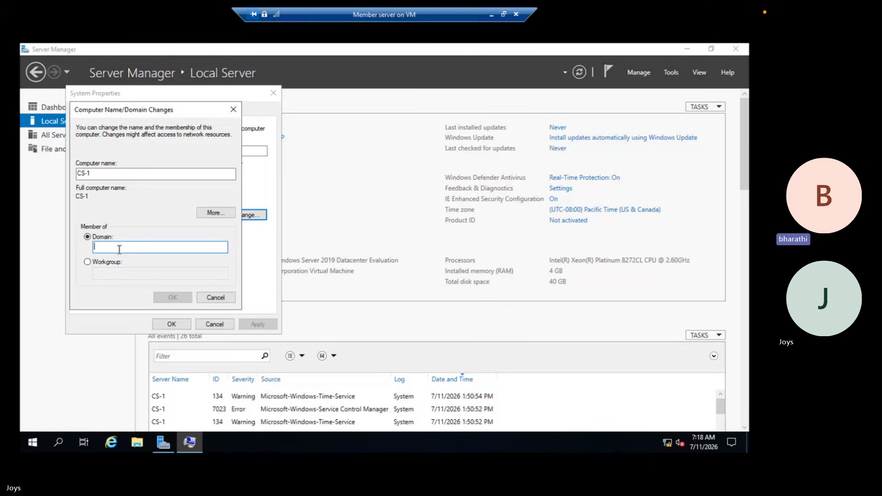
type("a")
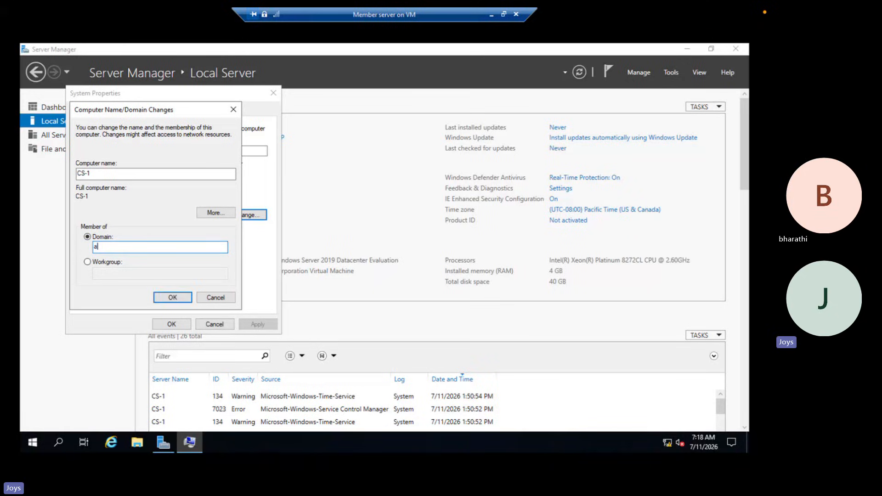
type("dminista")
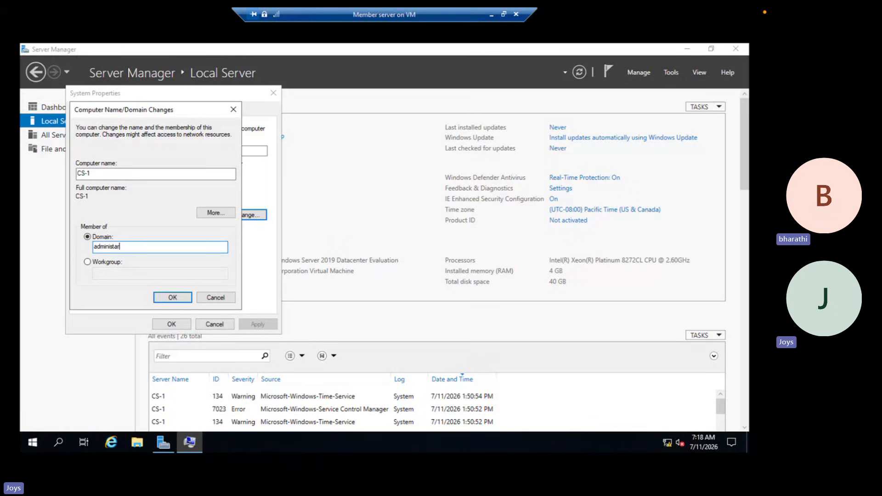
key("BackSpace")
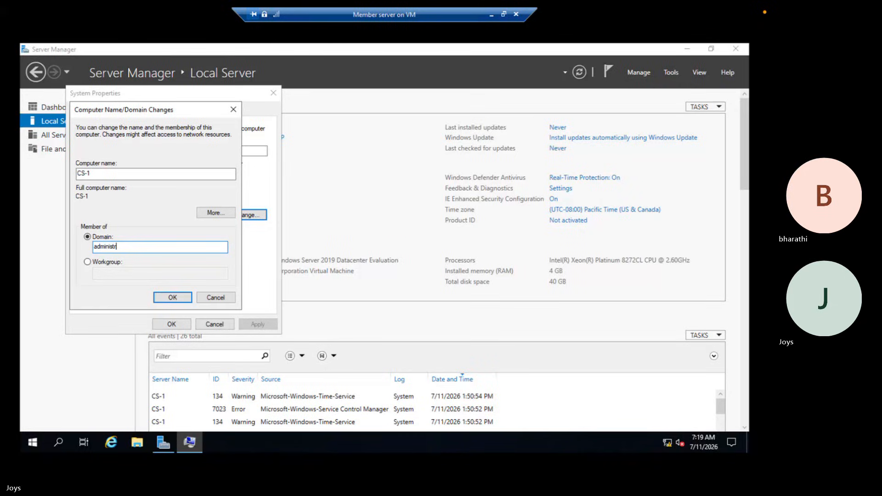
key("BackSpace")
key("BackSpace")
key("BackSpace")
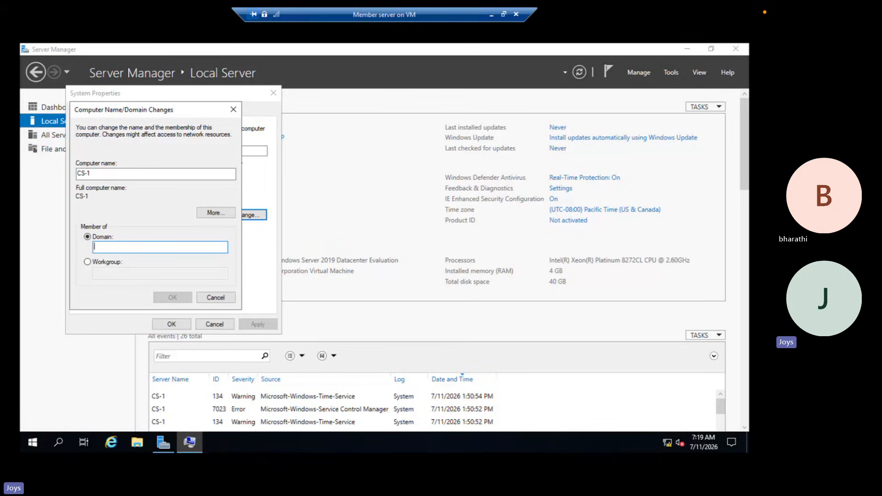
type("joysla")
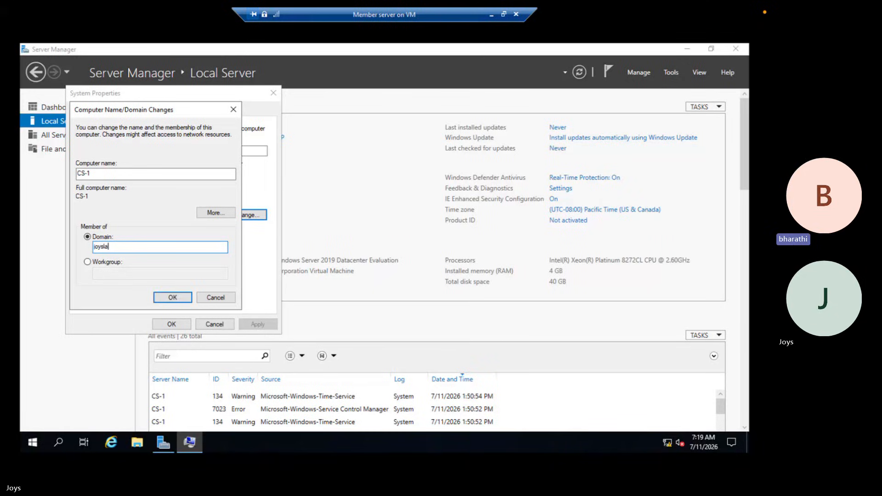
key("BackSpace")
key("BackSpace")
key("BackSpace")
key("BackSpace")
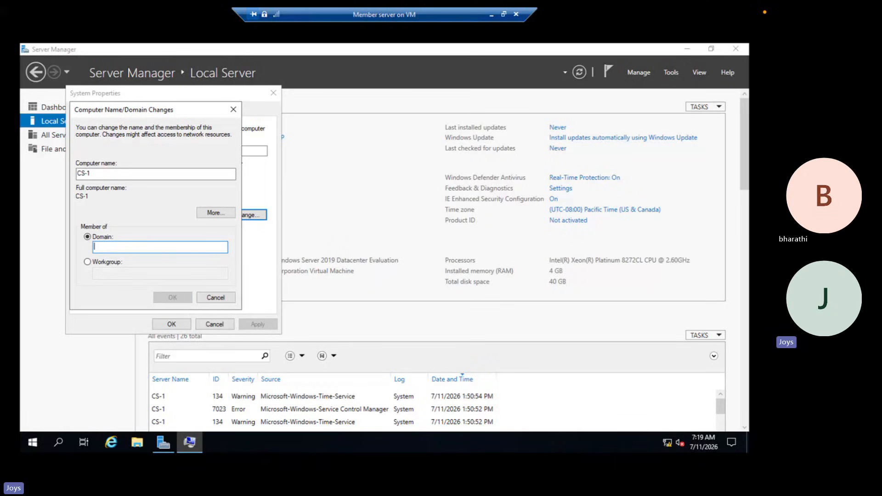
type("admi")
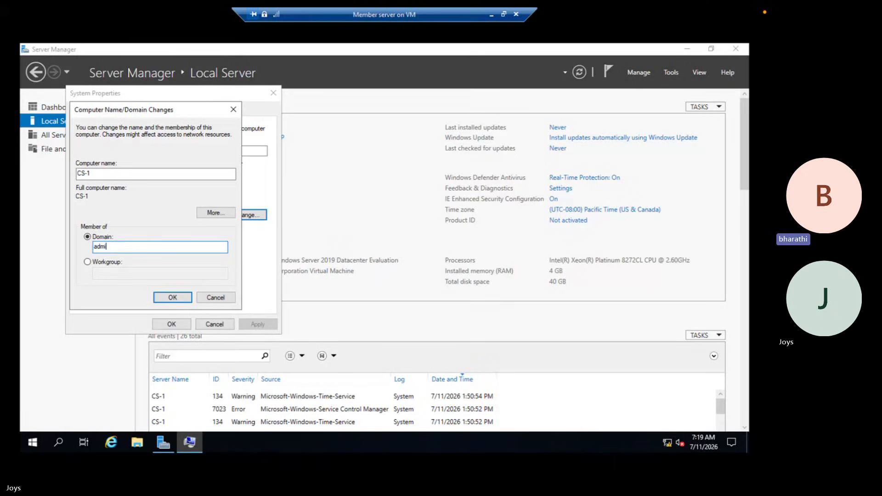
key("BackSpace")
key("BackSpace")
key("BackSpace")
key("BackSpace")
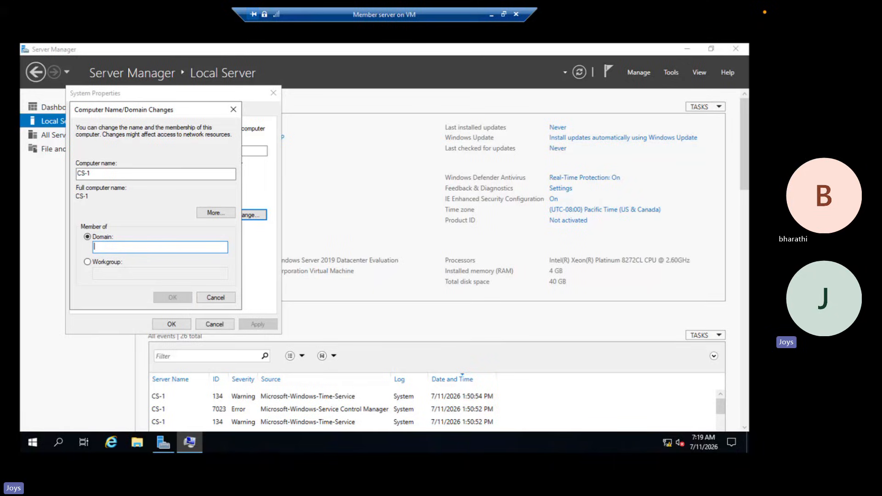
Set the Member server's domain to microsoft.com and submit the membership change
type("microso")
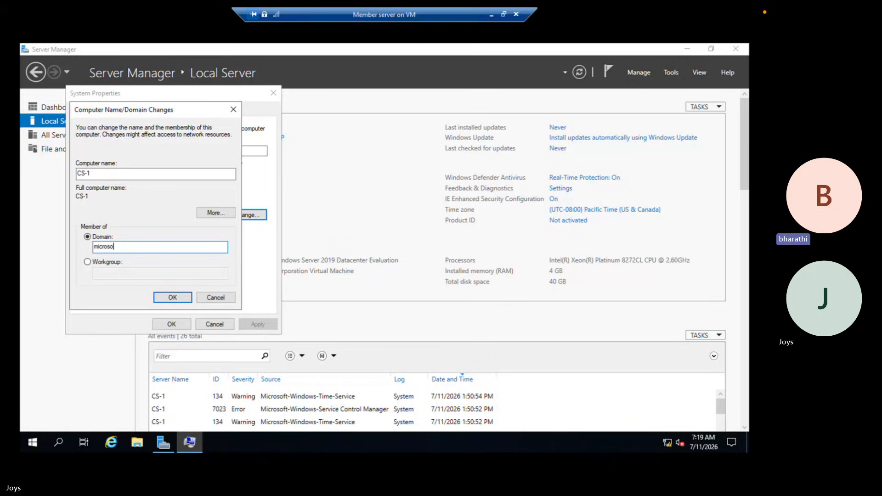
type("ft.com")
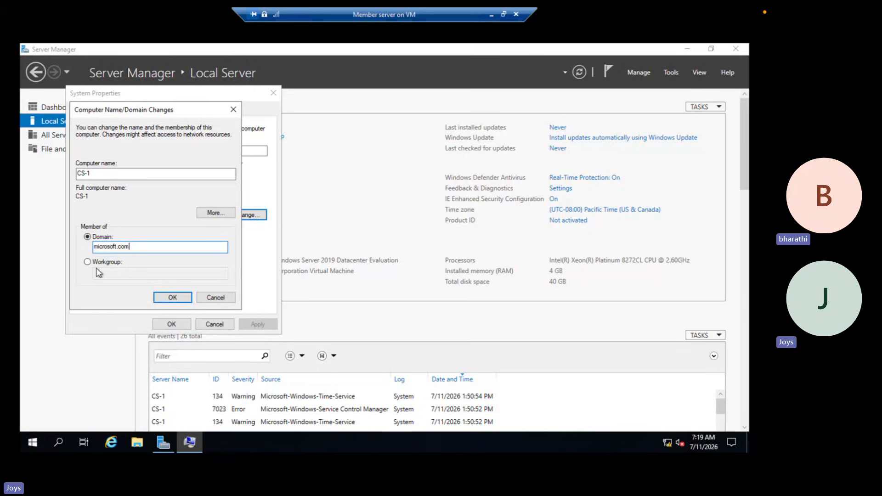
left_click(177, 298)
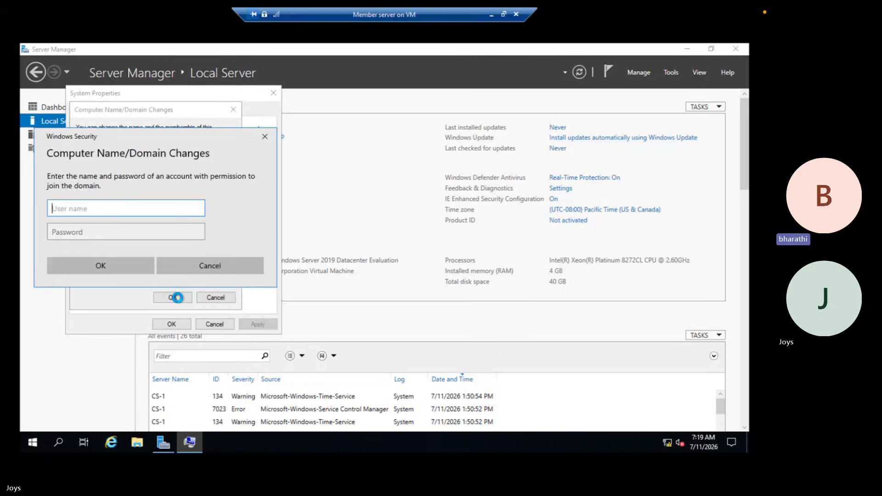
Try to authorize the microsoft.com domain join with the domain administrator's user name and password, and dismiss the resulting message
type("adminis")
type("tart")
key("BackSpace")
key("BackSpace")
type("ator")
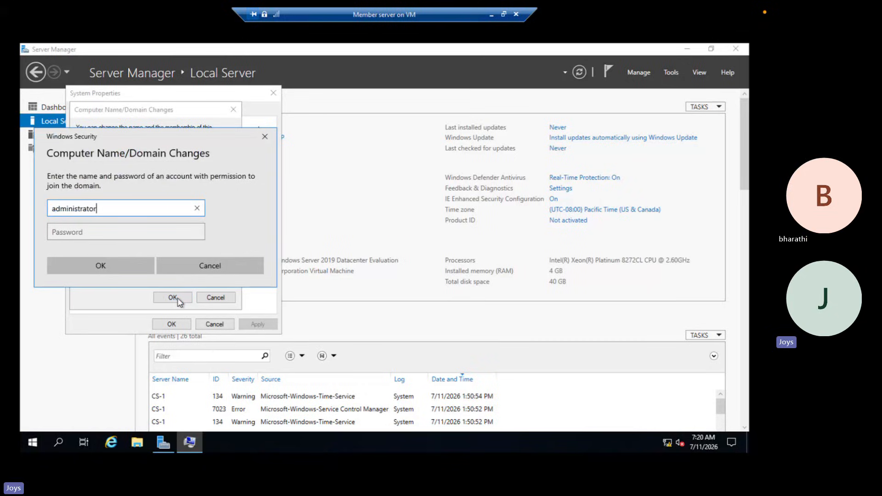
type("@micros")
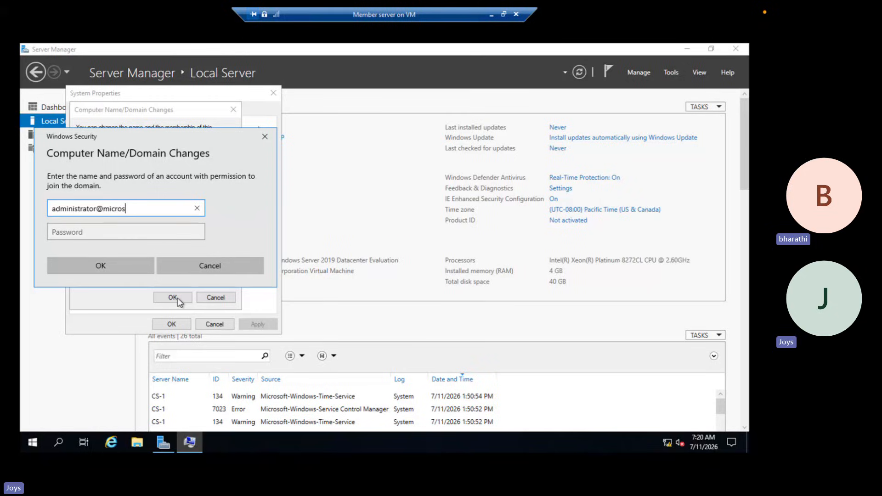
type("oft.com")
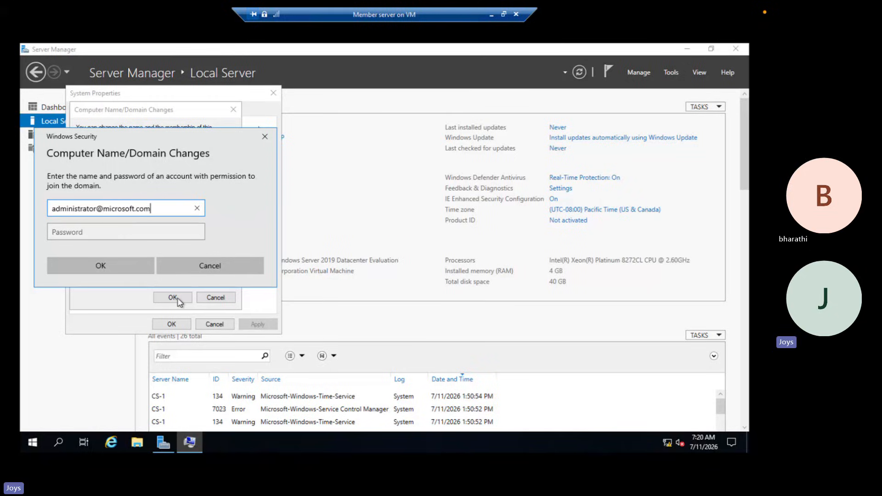
key("Tab")
type("*****")
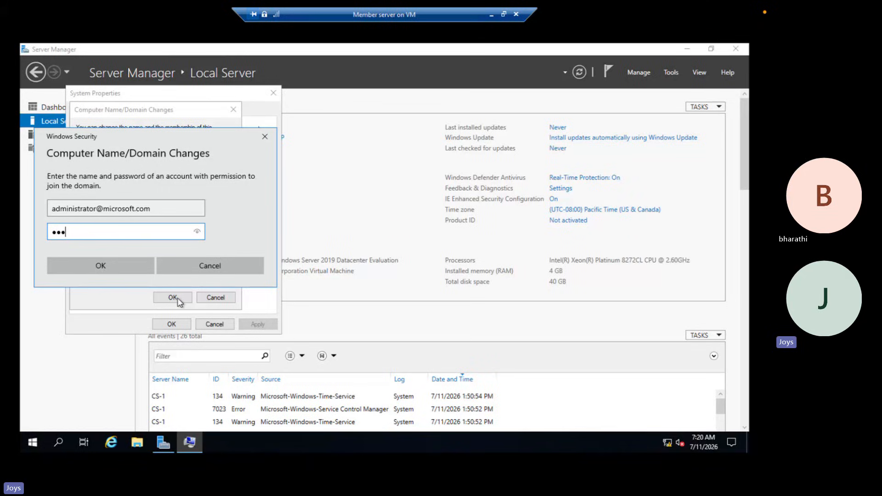
type("**********")
key("Return")
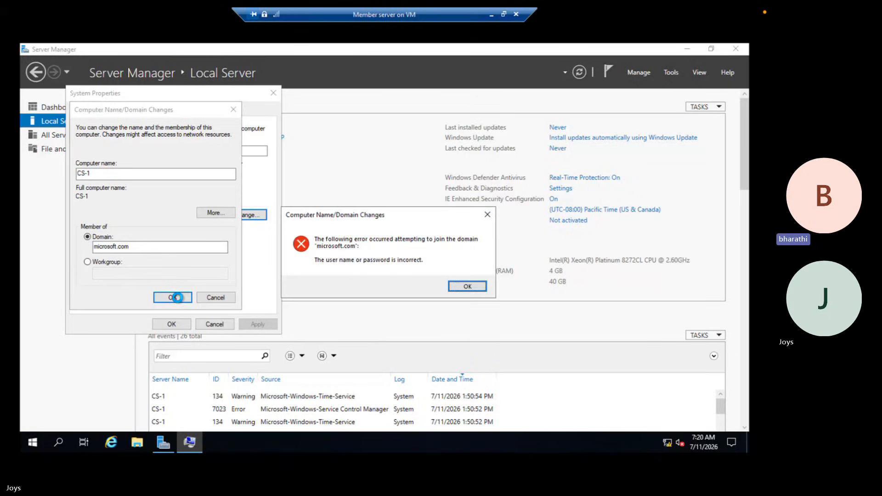
left_click(468, 287)
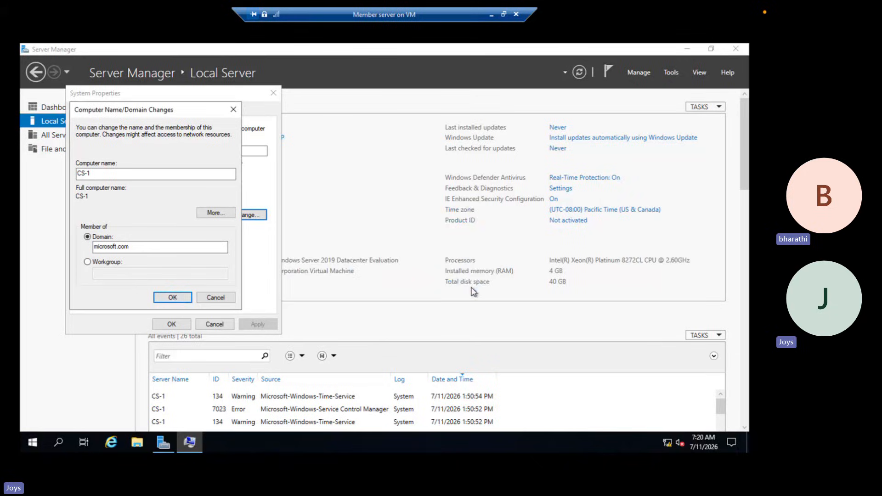
Resubmit the microsoft.com membership change and enter the domain administrator's user name in the credentials prompt
left_click(171, 297)
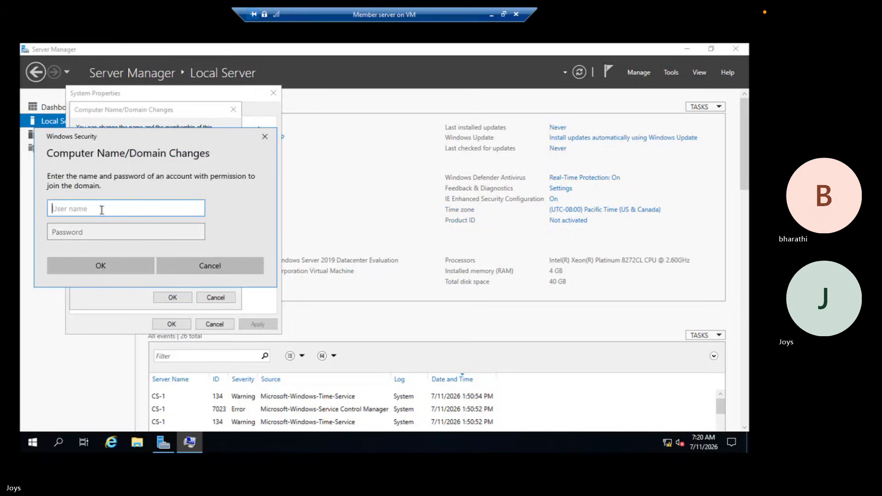
type("ad")
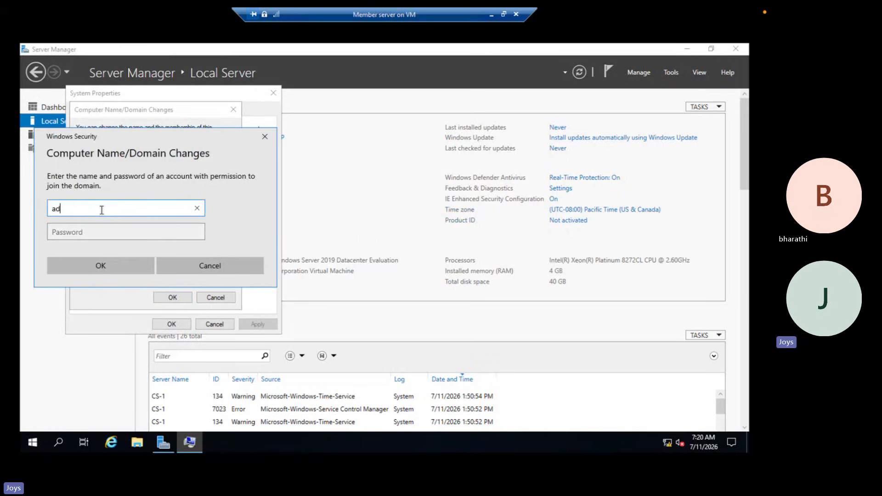
type("ministrator@microsoft.com")
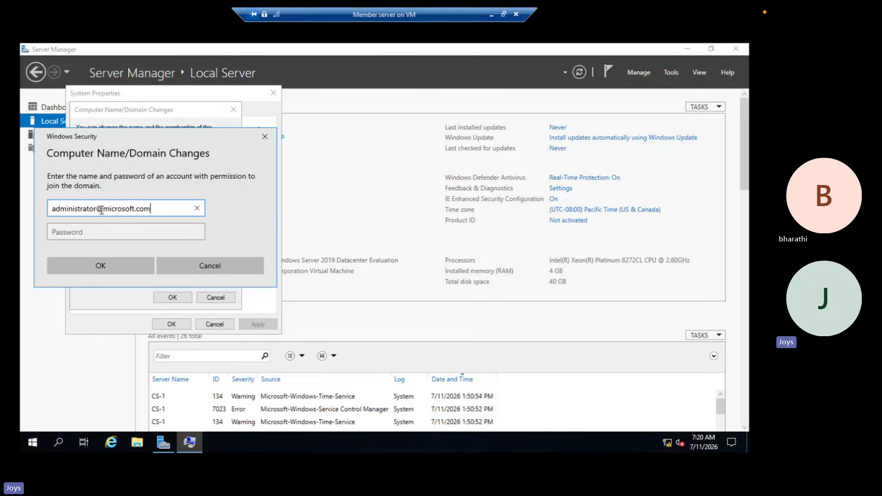
Enter the domain administrator's account password, submit the credentials to join the domain, and dismiss the welcome message
key("Tab")
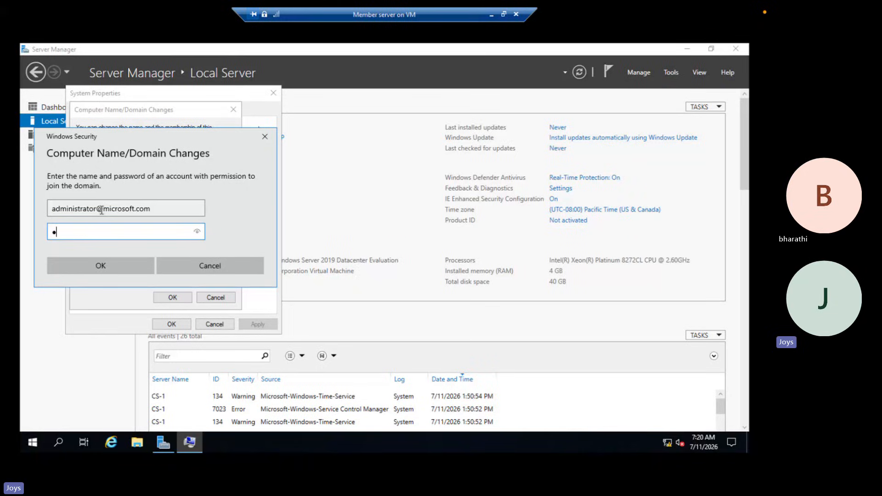
left_click(108, 266)
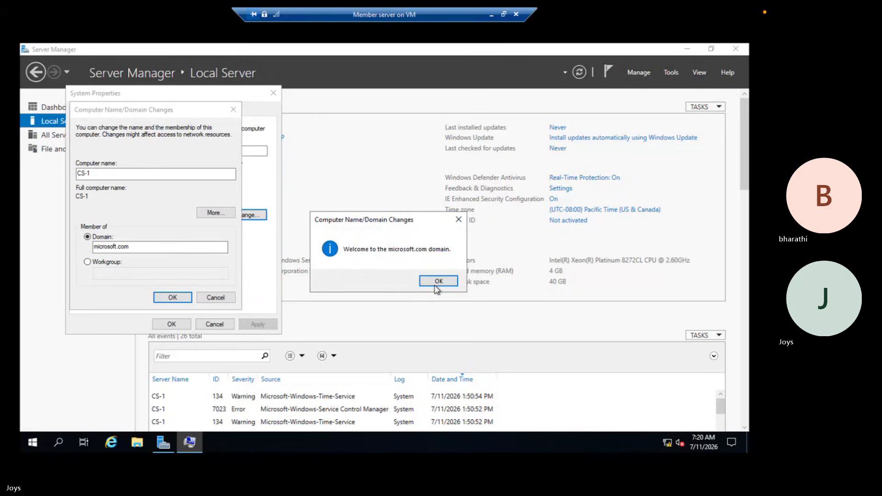
left_click(434, 285)
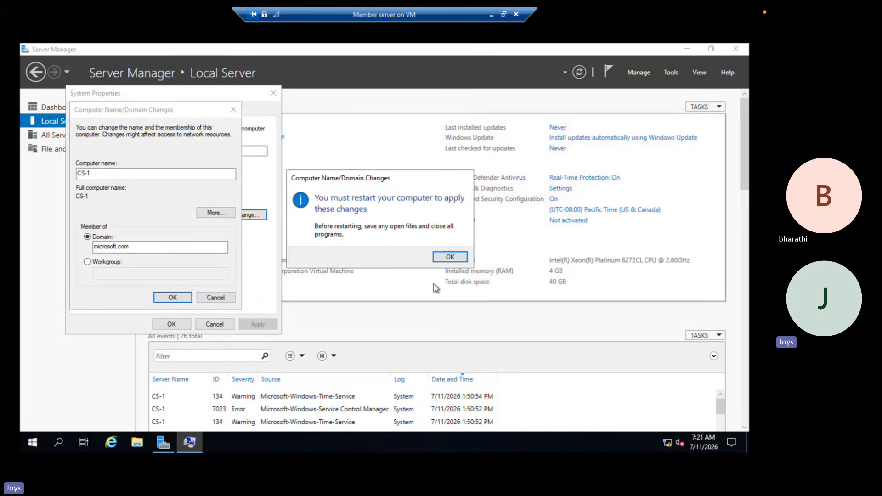
Acknowledge the restart notice, close System Properties, and restart the Member server immediately
left_click(443, 258)
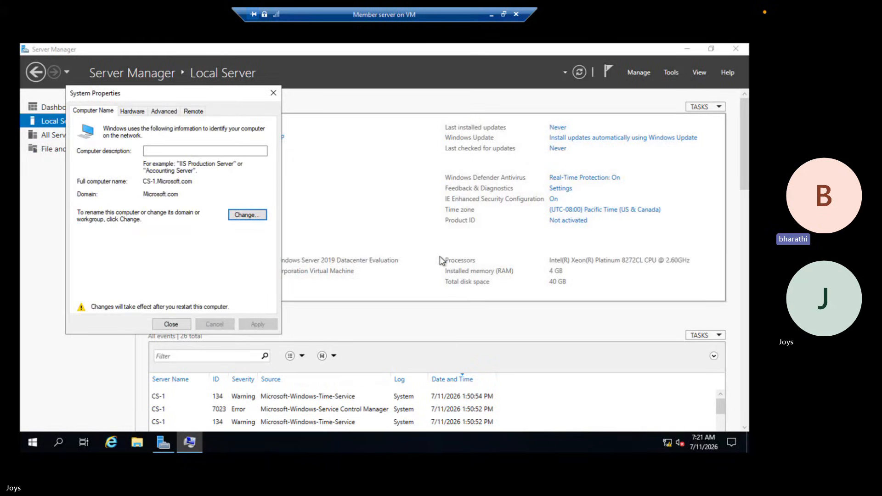
left_click(171, 324)
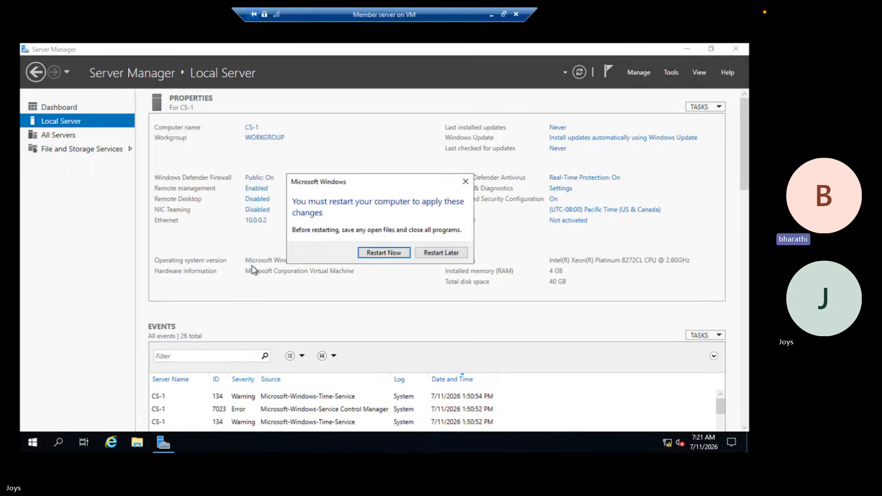
left_click(388, 253)
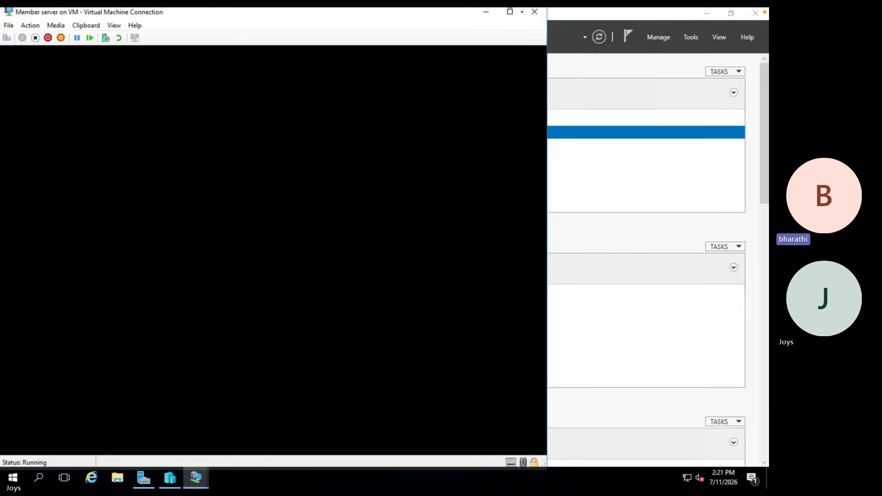
Minimize the Member server's connection window and show the DC's virtual machine in full screen mode
left_click(485, 11)
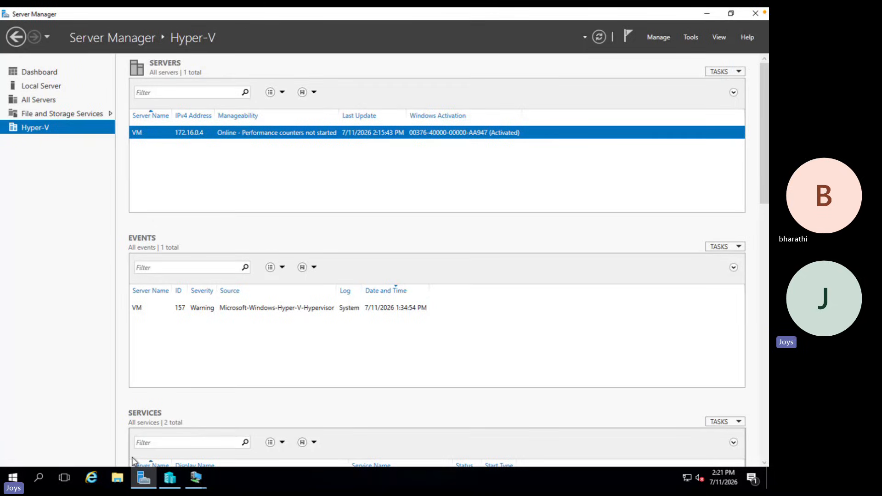
left_click(77, 73)
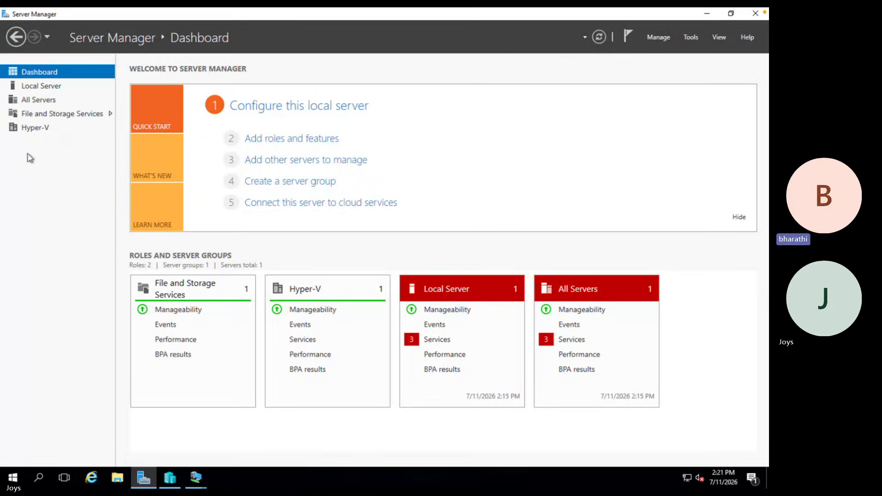
left_click(41, 128)
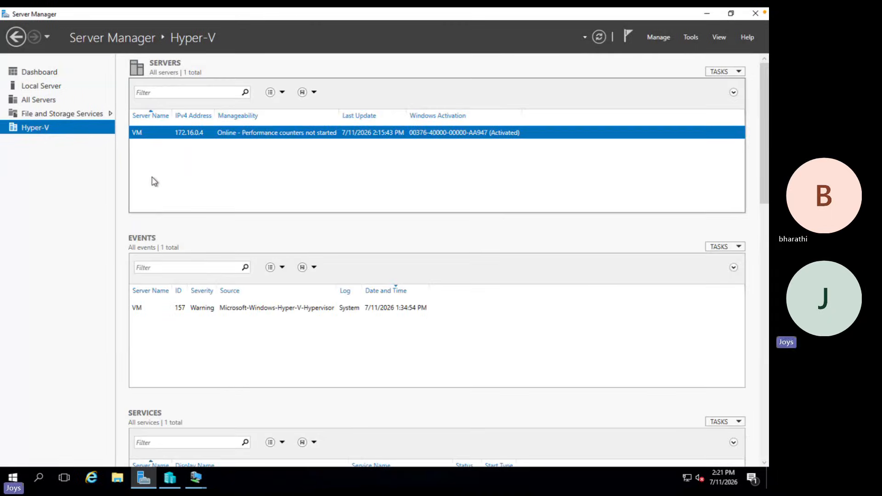
left_click(196, 478)
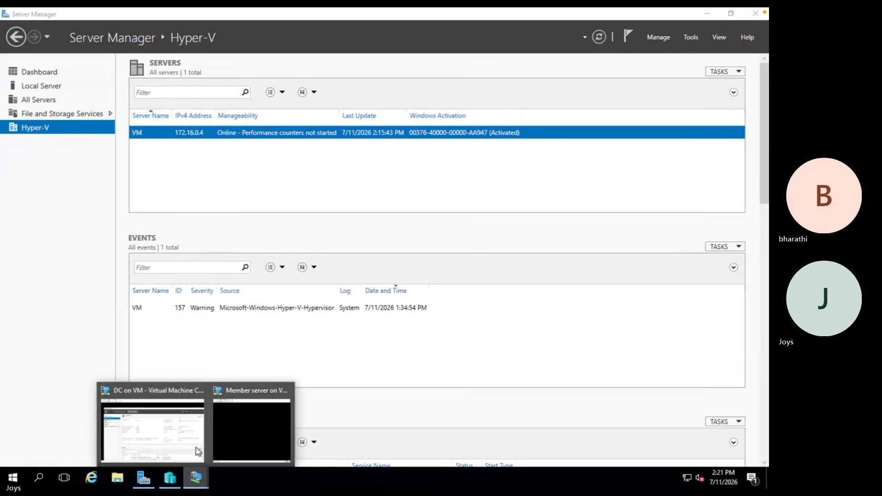
left_click(172, 418)
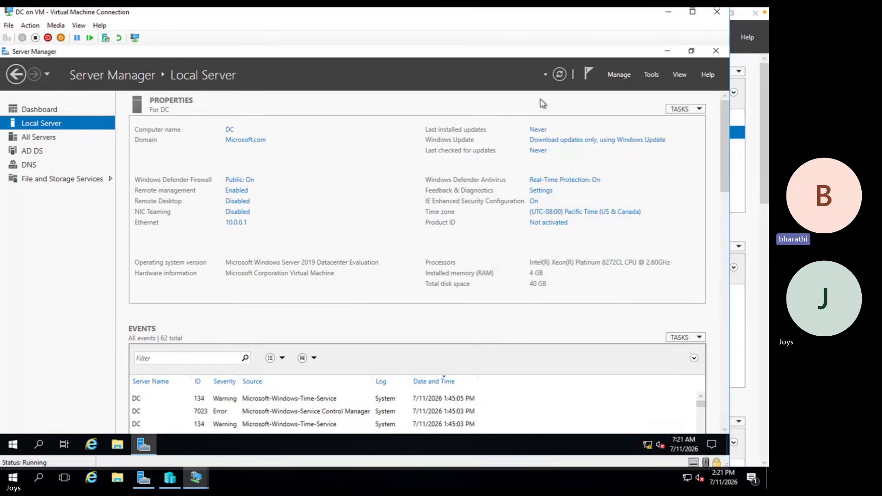
left_click(691, 13)
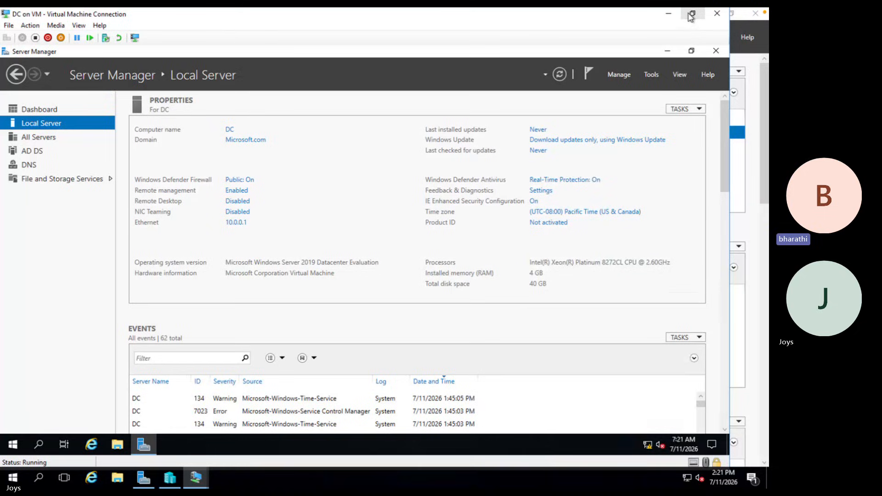
left_click(78, 26)
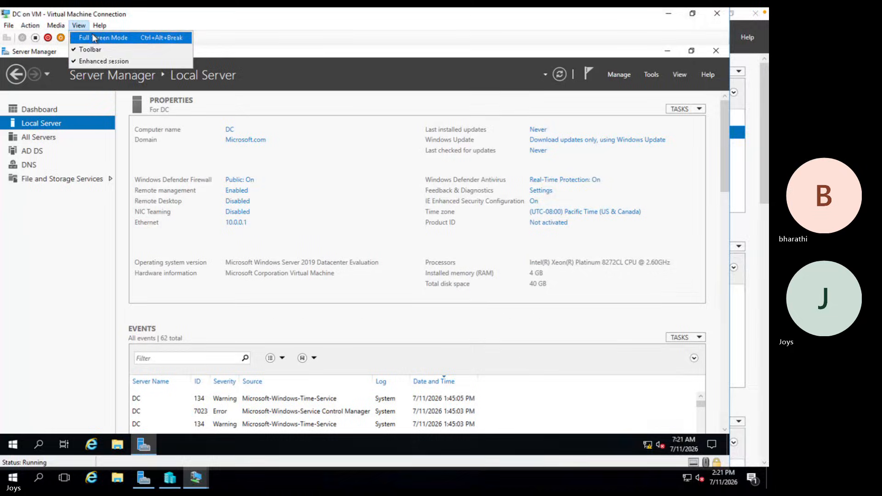
left_click(93, 38)
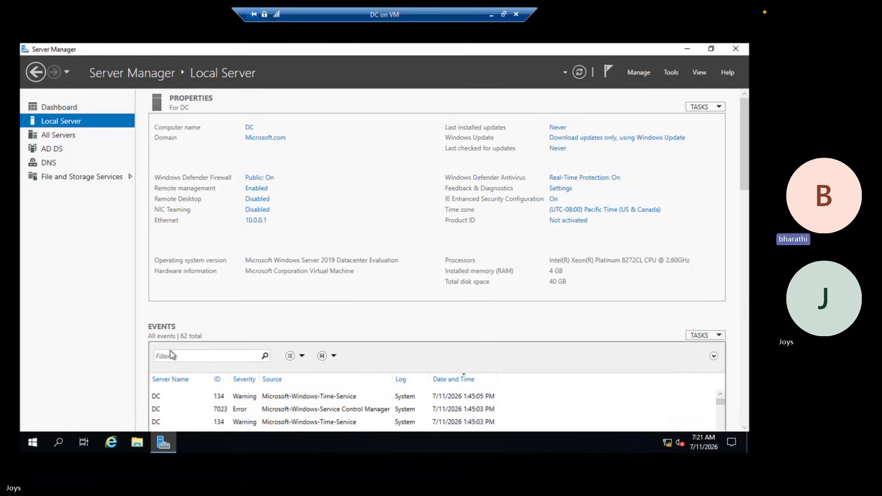
Open Active Directory Users and Computers maximized on the DC, expand Microsoft.com, and view the Domain Controllers unit
left_click(670, 74)
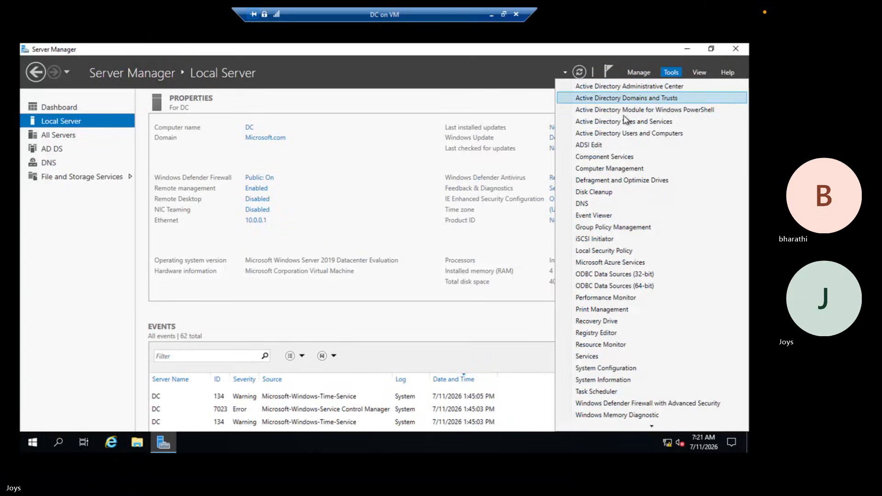
left_click(621, 134)
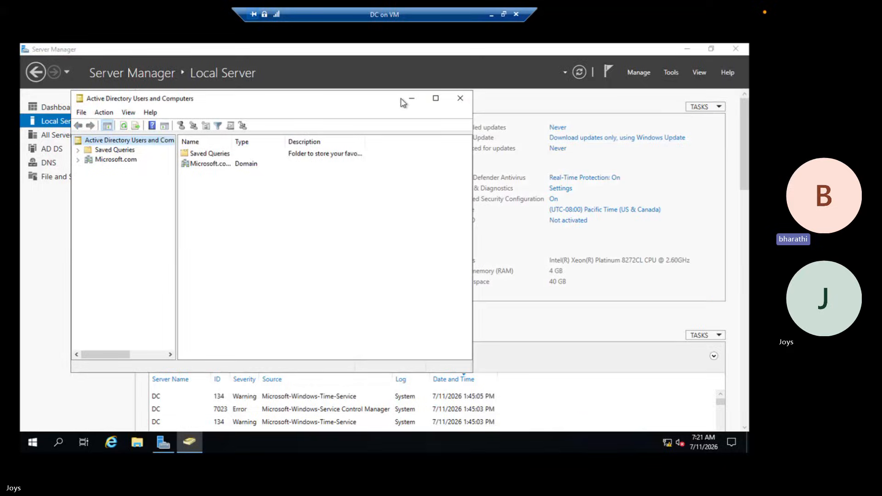
left_click(435, 99)
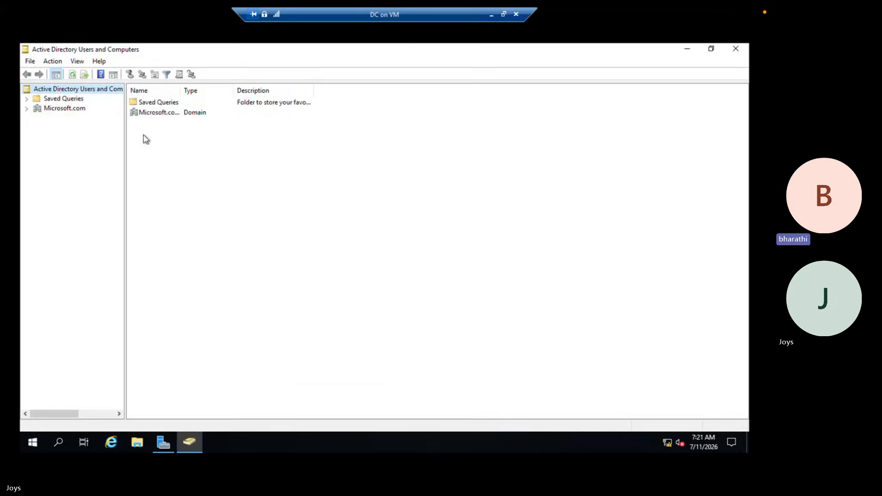
left_click(27, 108)
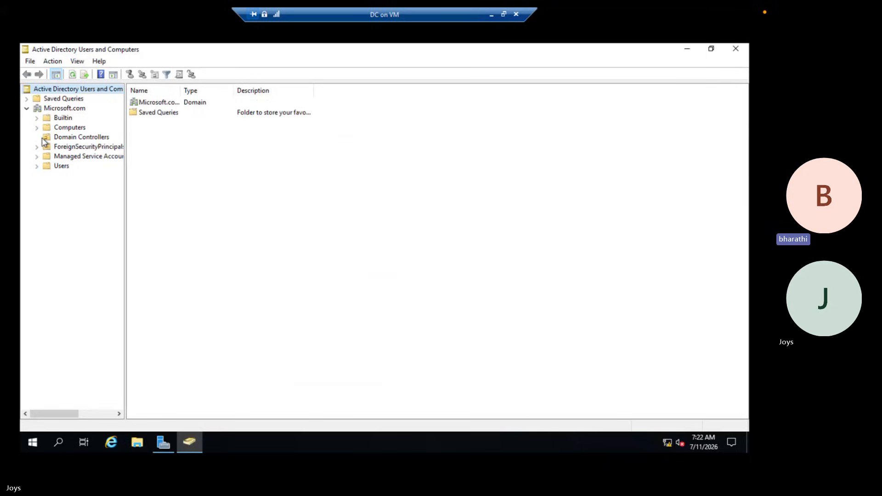
left_click(72, 138)
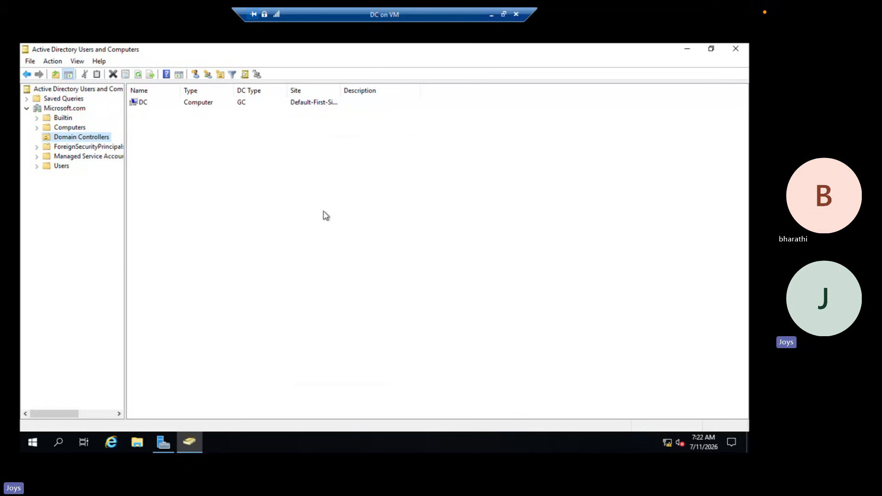
left_click(500, 14)
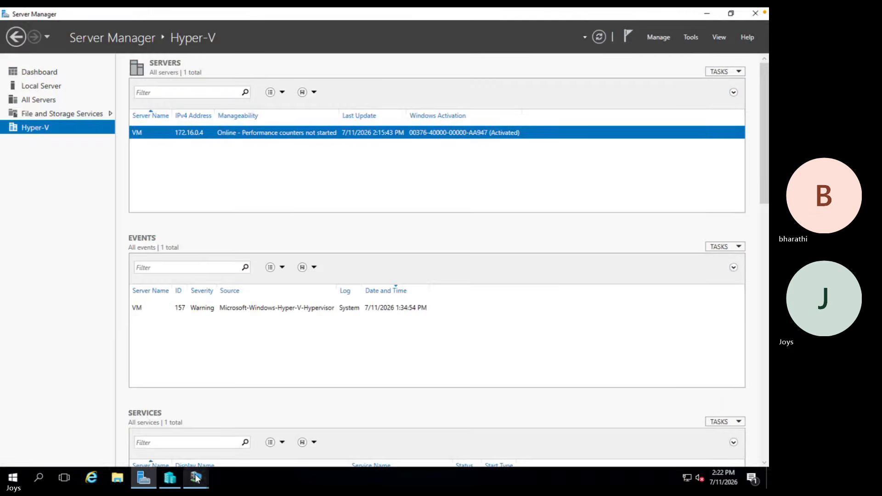
left_click(196, 478)
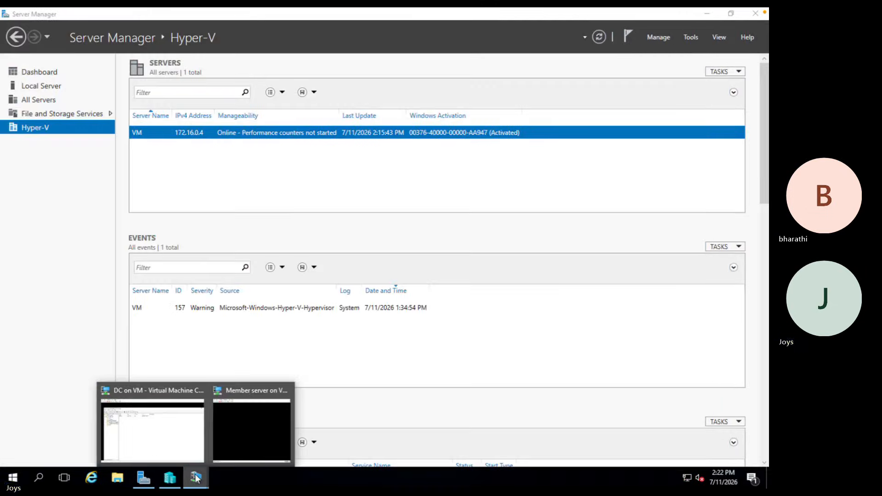
left_click(165, 449)
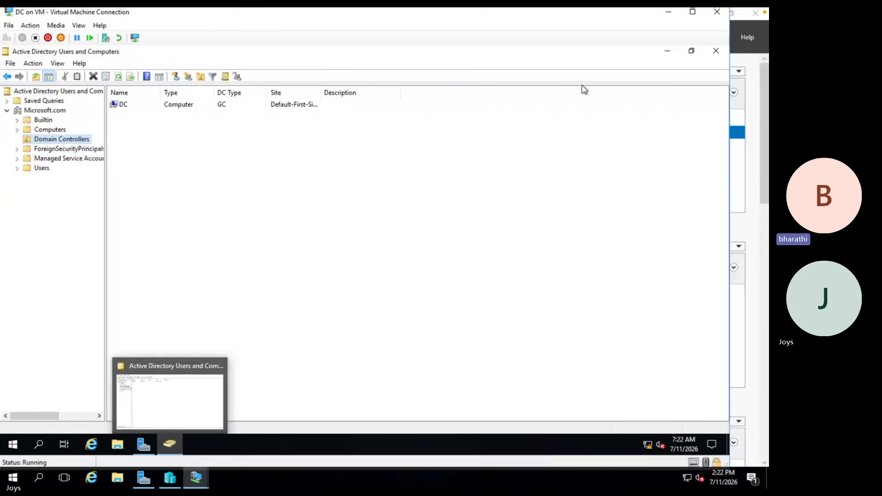
left_click(79, 25)
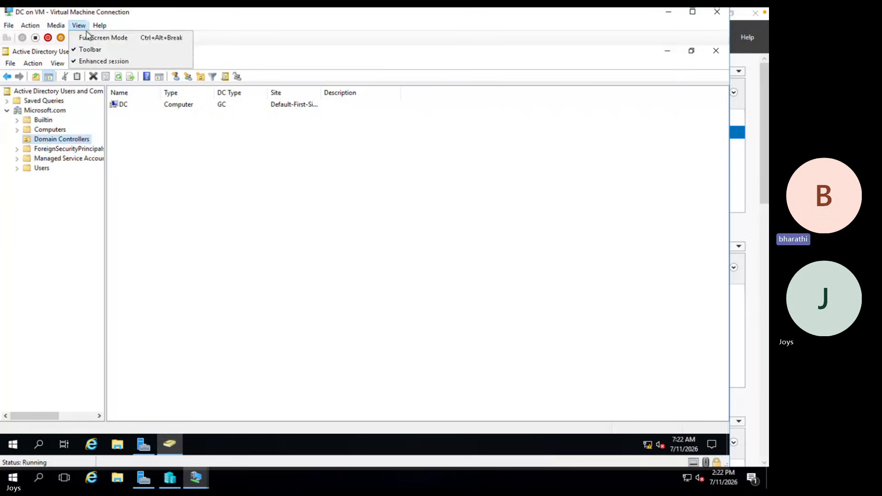
left_click(90, 38)
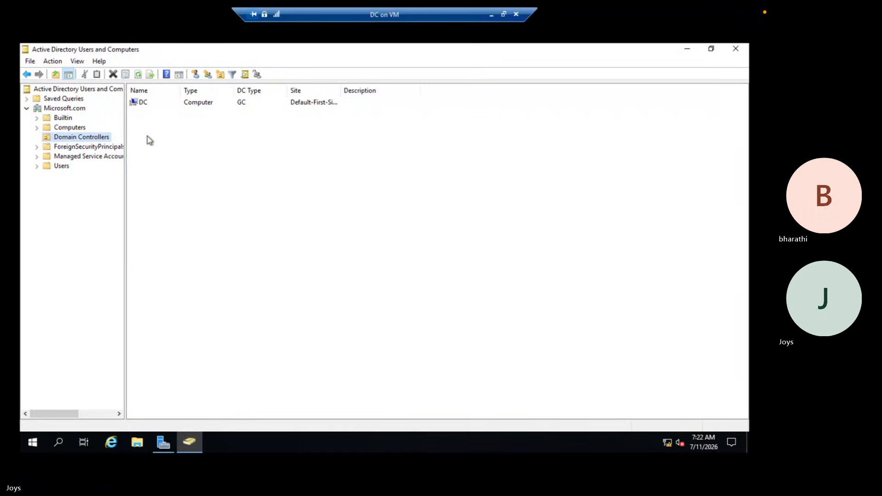
Inspect the DC object in Domain Controllers and the CS-1 object in the Computers container
left_click(142, 106)
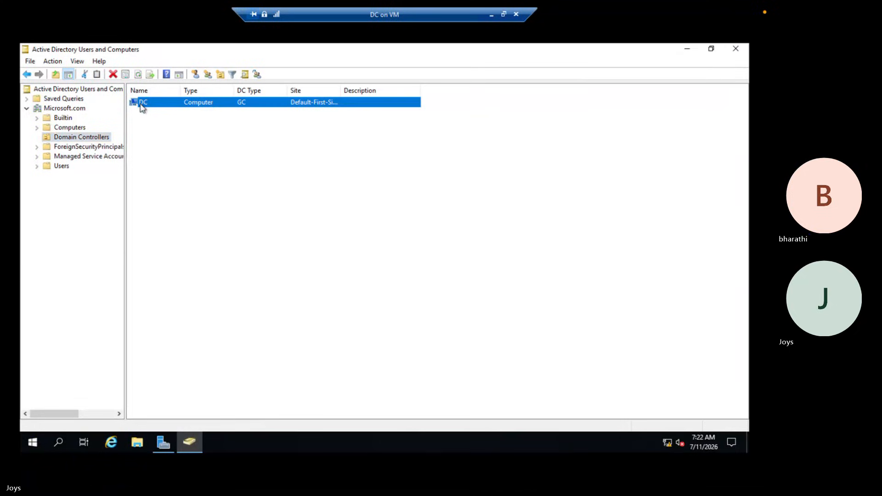
left_click(70, 128)
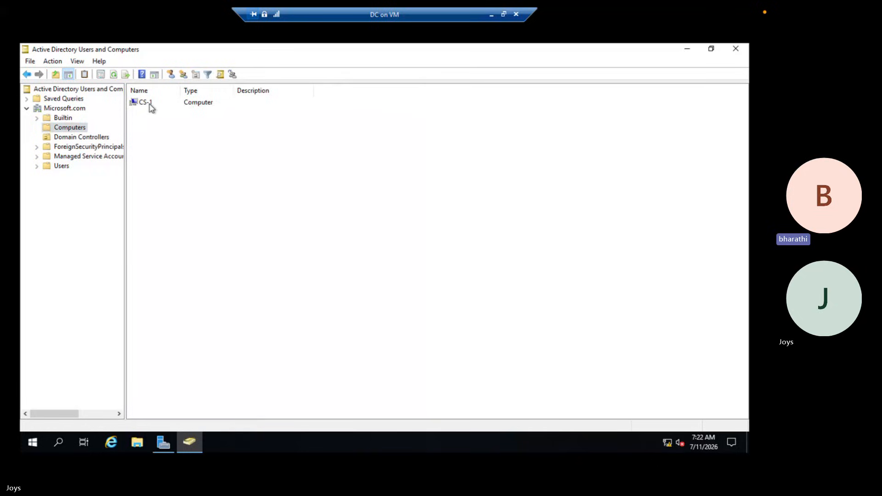
left_click(151, 106)
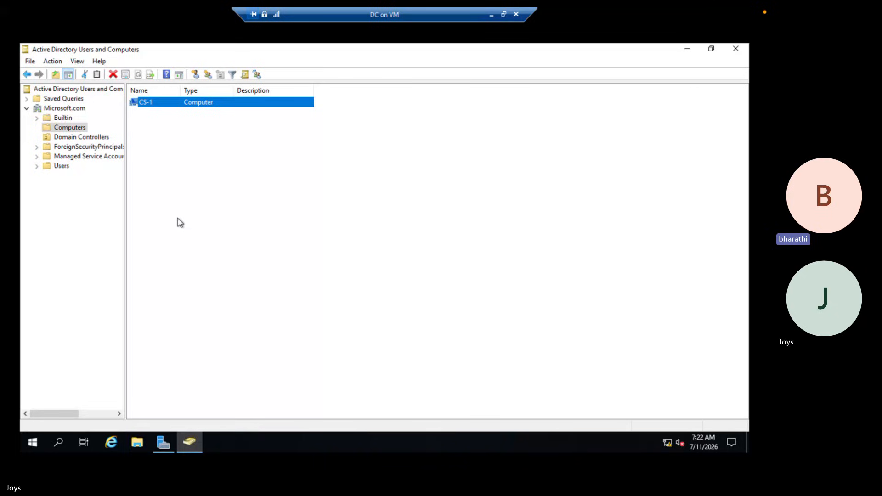
left_click(56, 167)
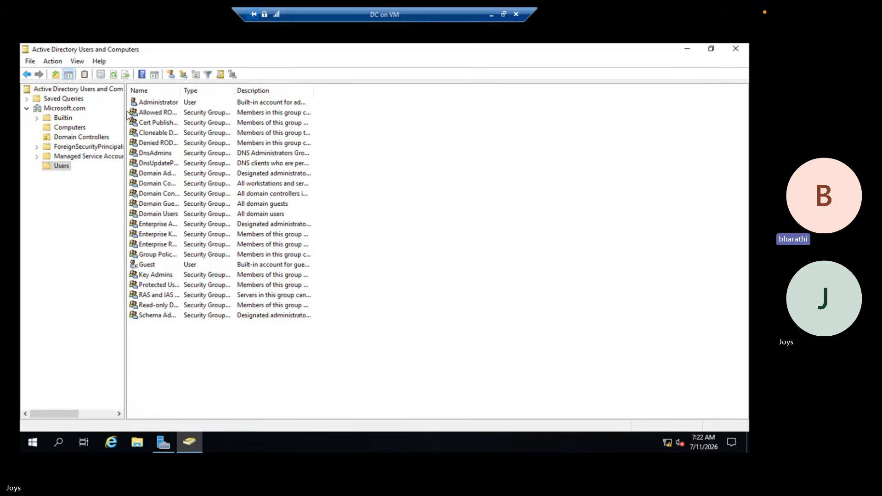
left_click(169, 75)
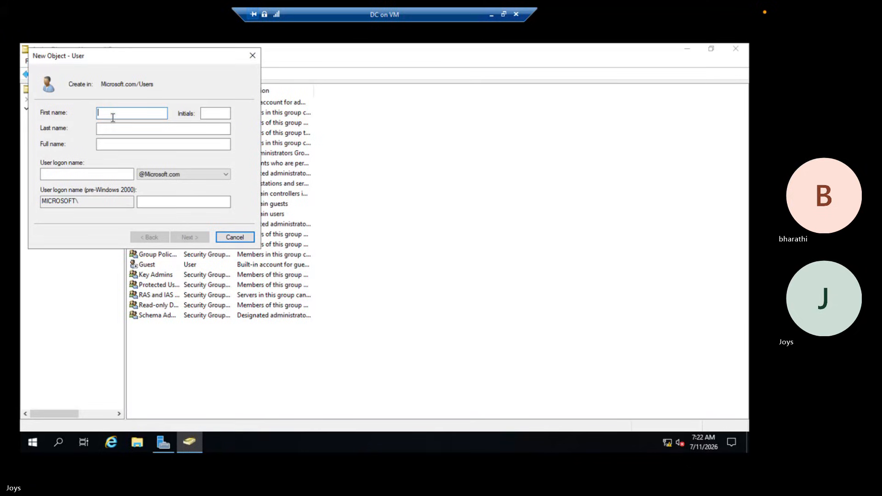
type("i")
type("o")
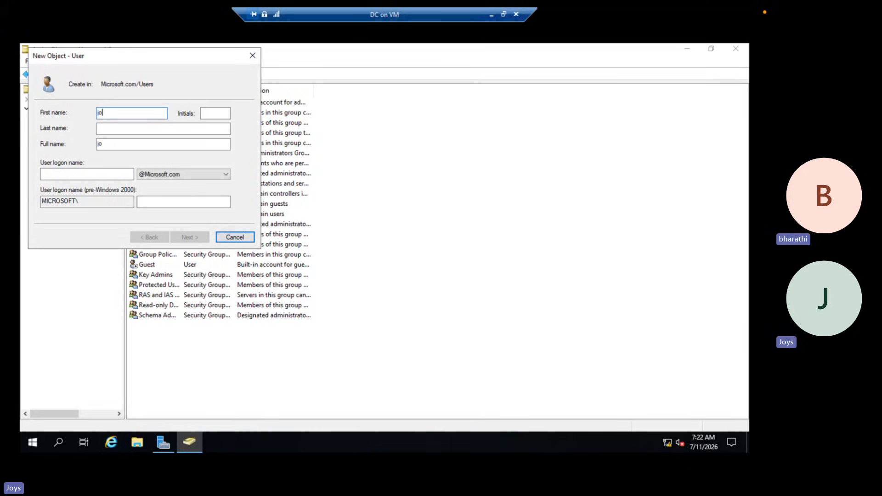
key("BackSpace")
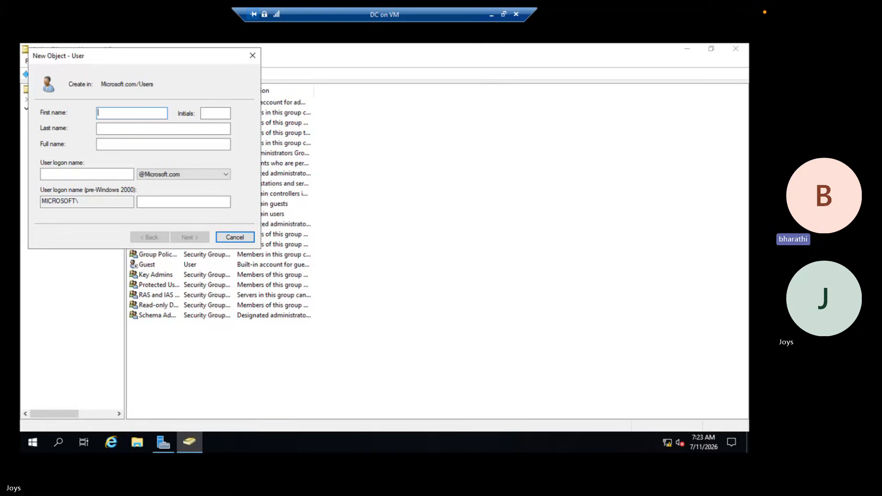
type("Joys")
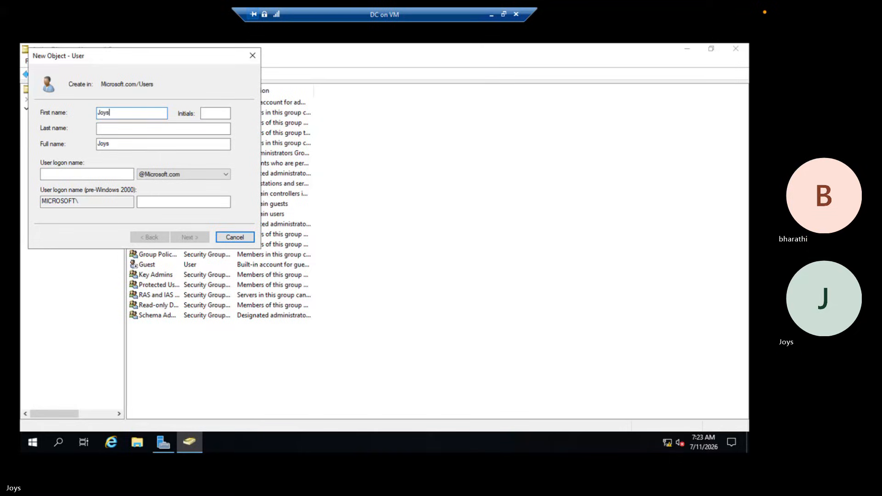
left_click(91, 171)
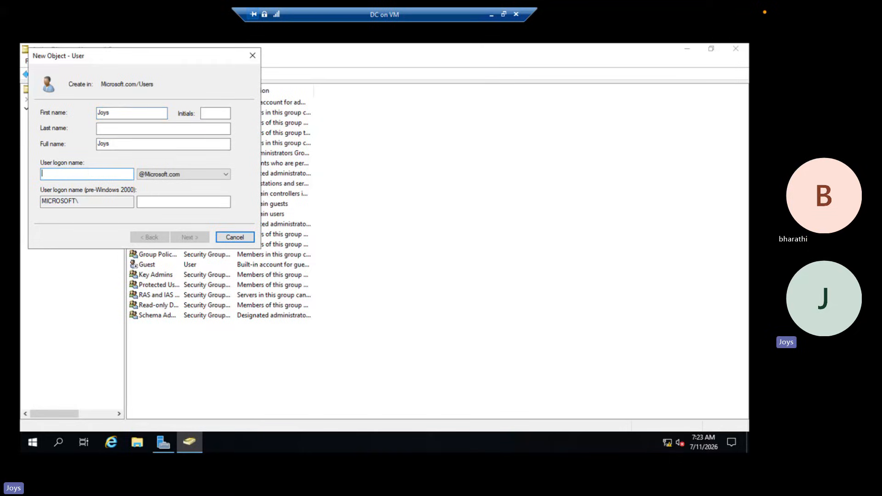
type("Joys")
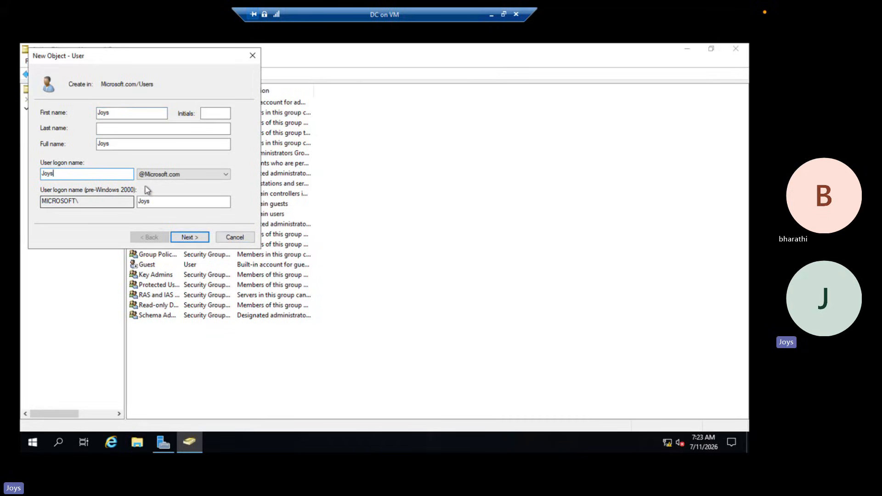
left_click(179, 237)
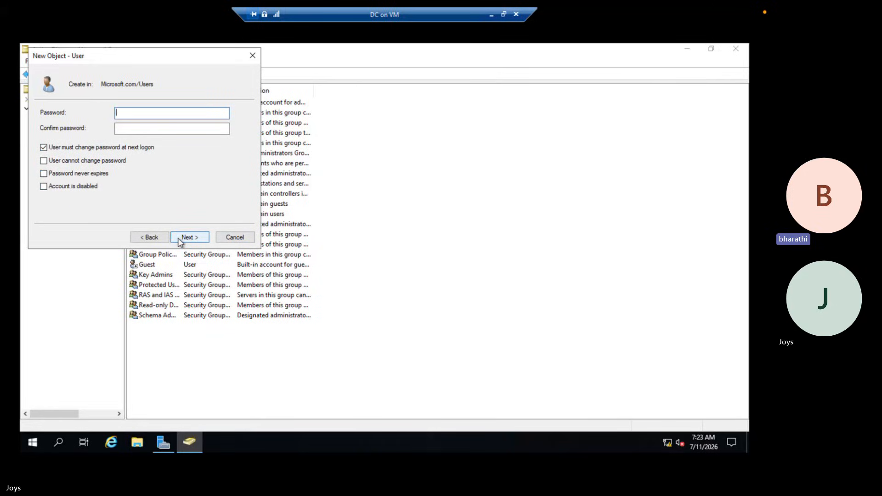
Begin entering the new user's password, disable the forced change at next logon, and enable User cannot change password and Password never expires
left_click(44, 147)
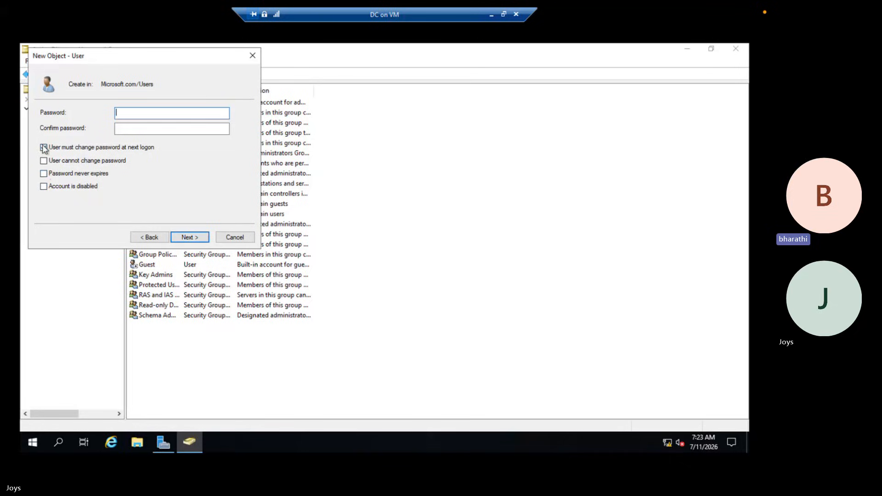
left_click(130, 113)
left_click(44, 160)
left_click(44, 174)
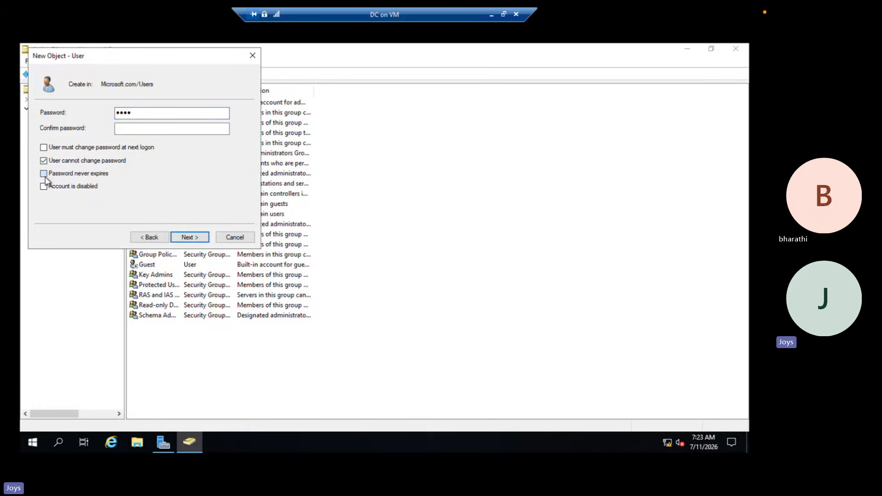
Re-enter the new user's account password, confirm it, and finish creating the user
left_click(136, 114)
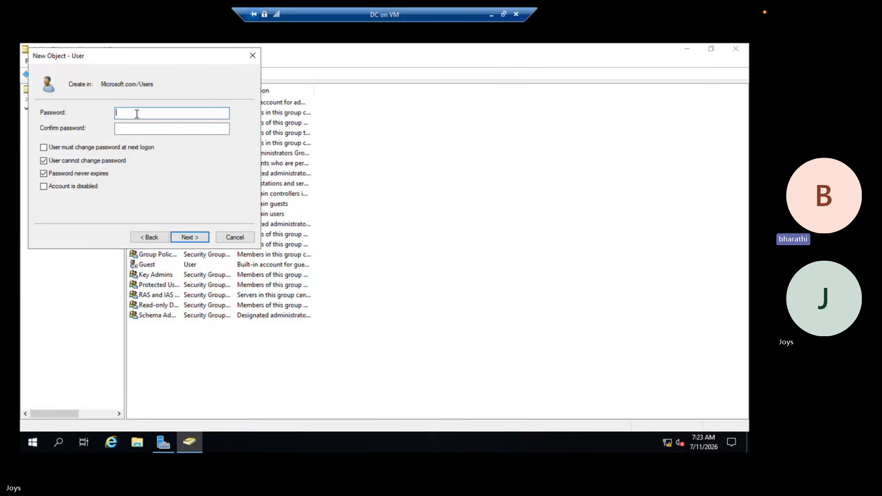
type("P")
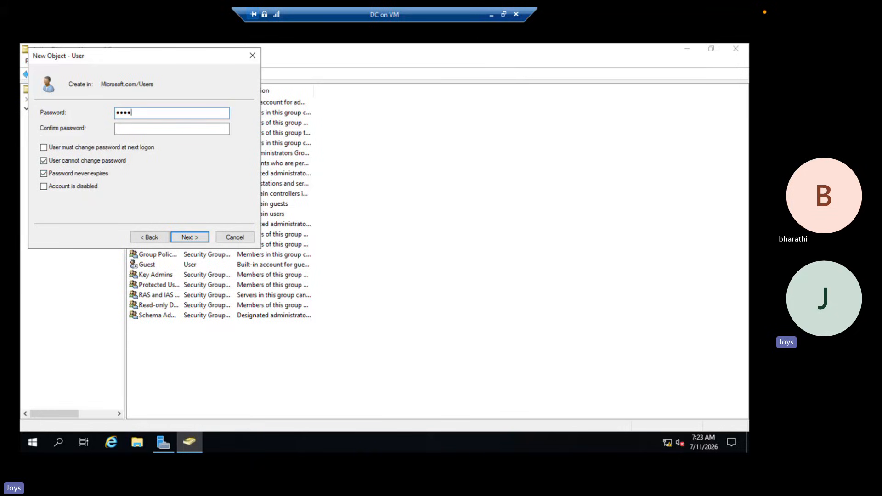
type("•••••••••••••")
key("Tab")
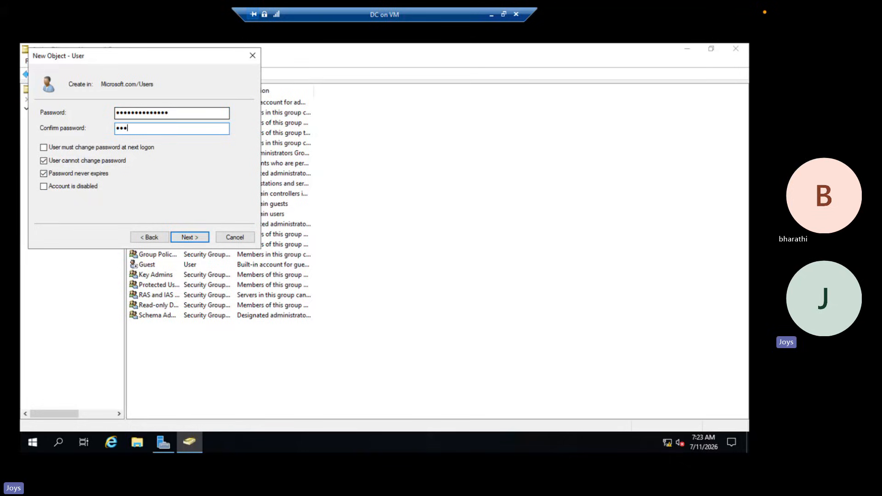
type("••••••••••••••")
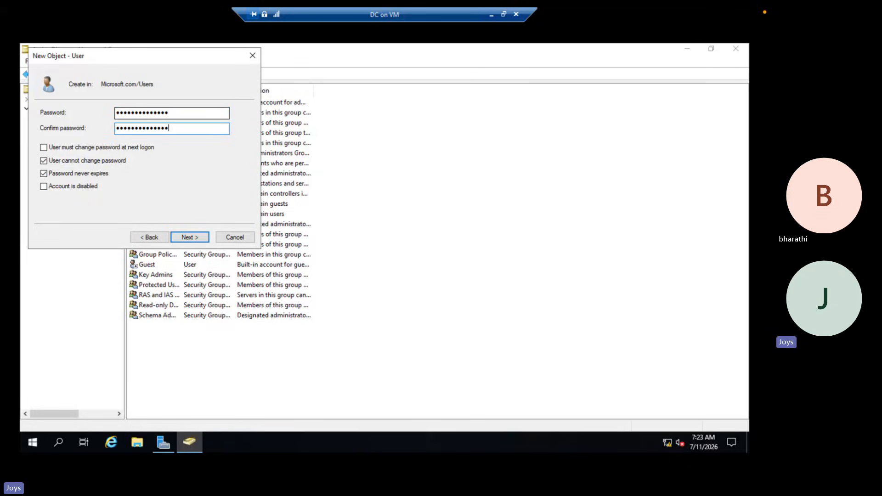
left_click(181, 240)
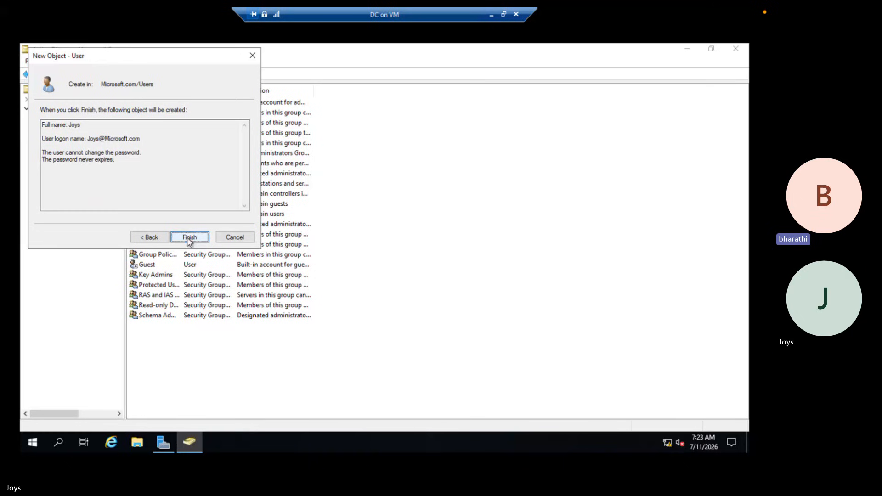
left_click(189, 239)
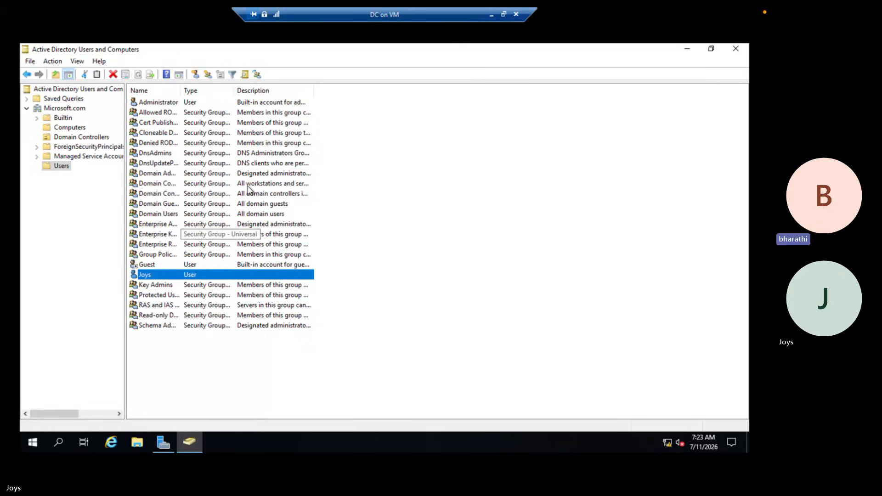
Minimize the DC connection and show the Member server's sign-in screen in full screen mode
left_click(491, 13)
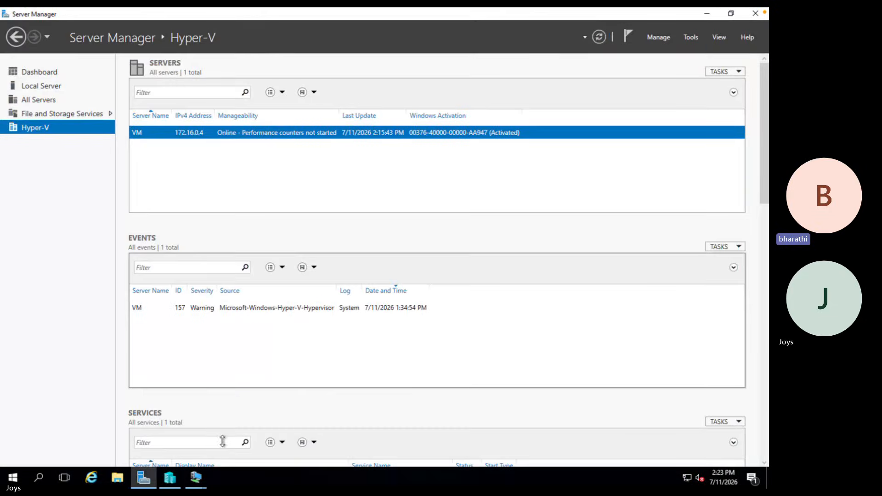
left_click(196, 478)
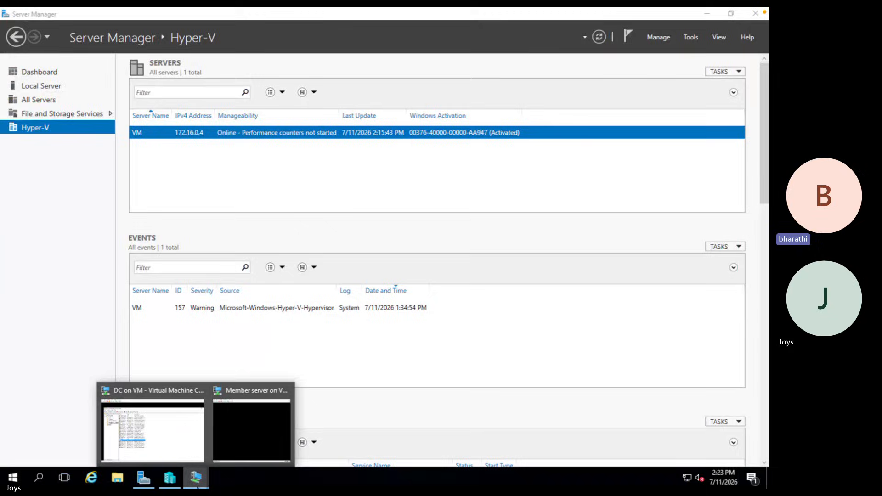
left_click(238, 443)
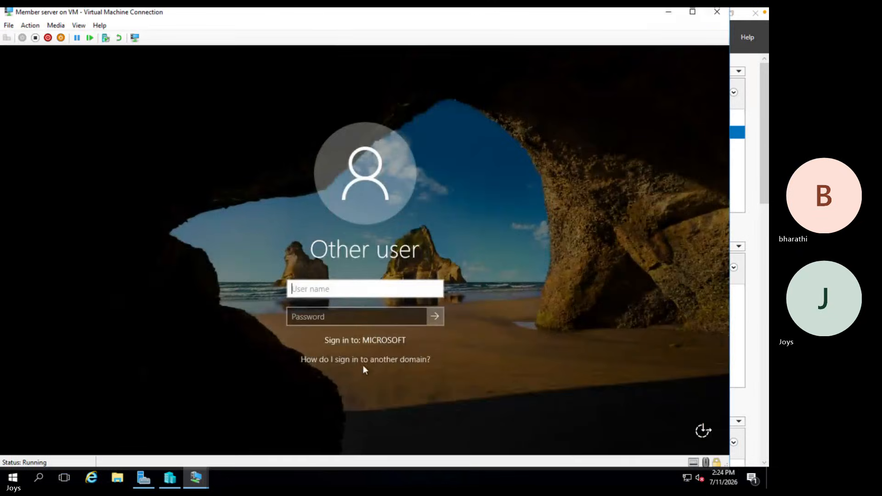
left_click(78, 25)
left_click(100, 38)
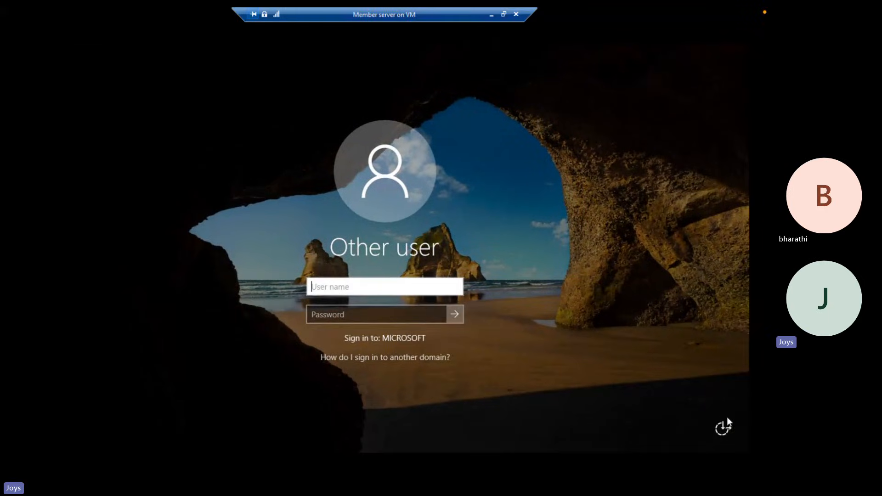
left_click(722, 428)
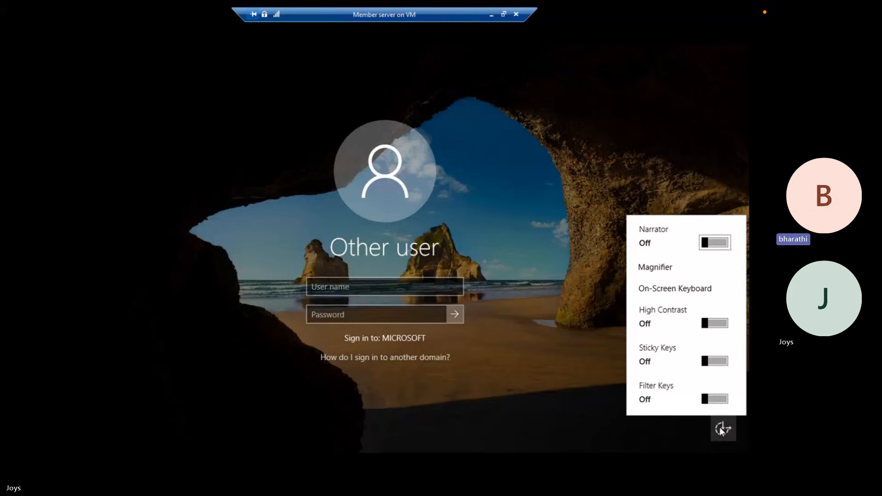
left_click(539, 341)
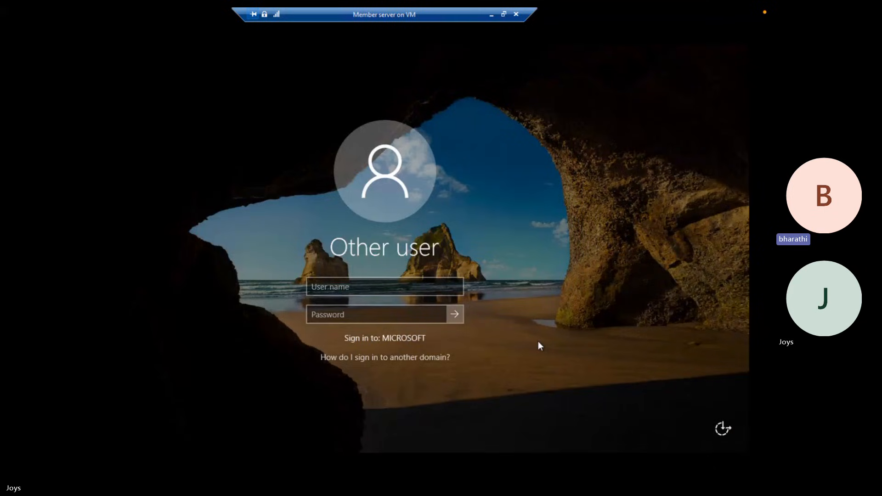
Try to sign in to the Member server with the new domain user's logon name and account password, and dismiss the sign-in message
left_click(363, 287)
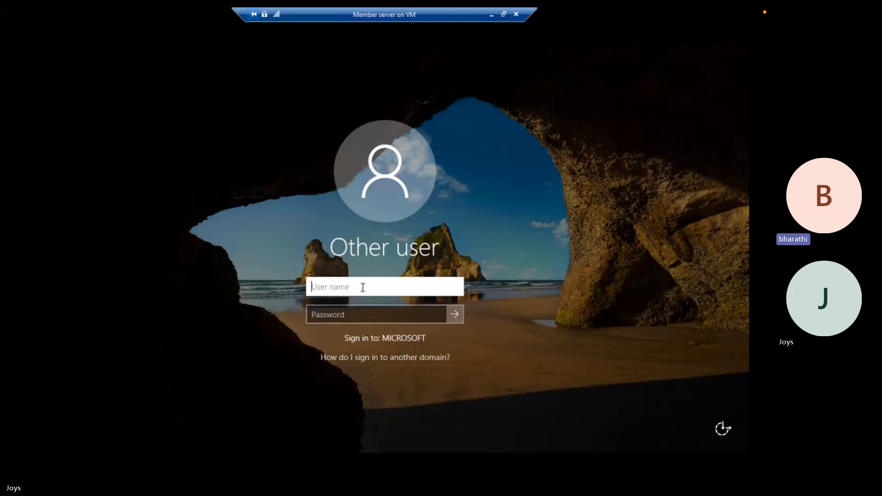
type("Joys@micros")
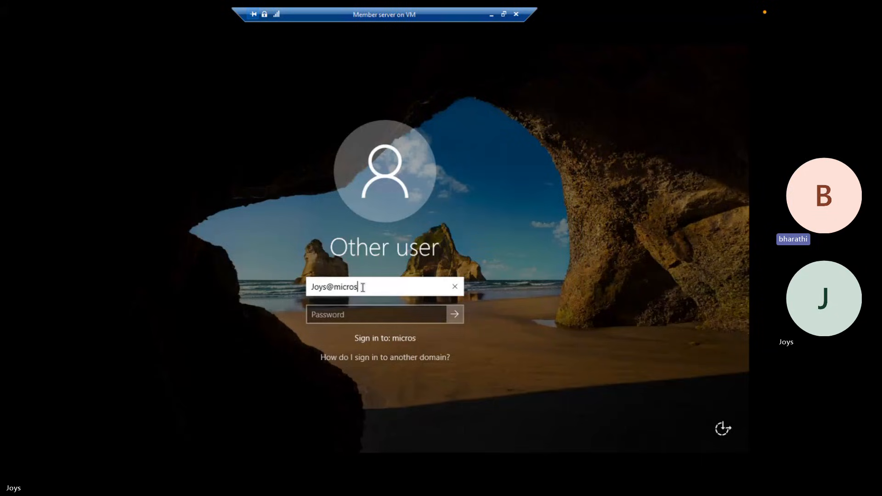
type("oft.c")
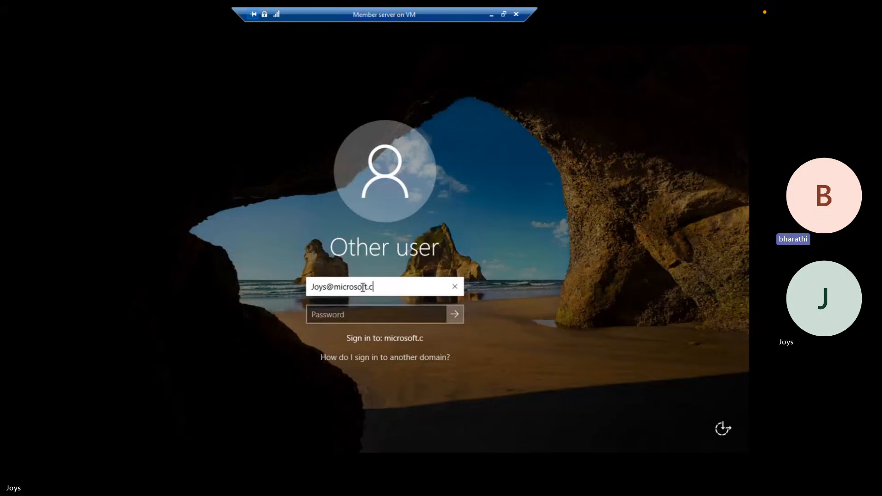
type("om")
key("Tab")
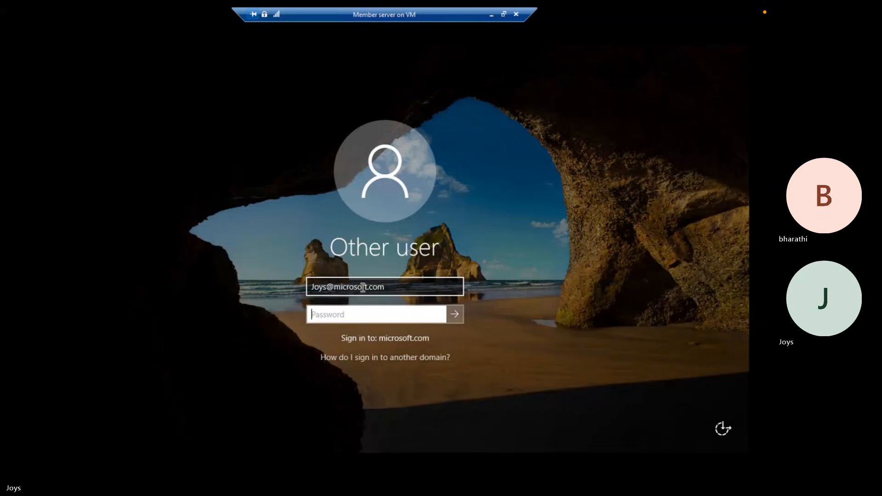
type("••••••")
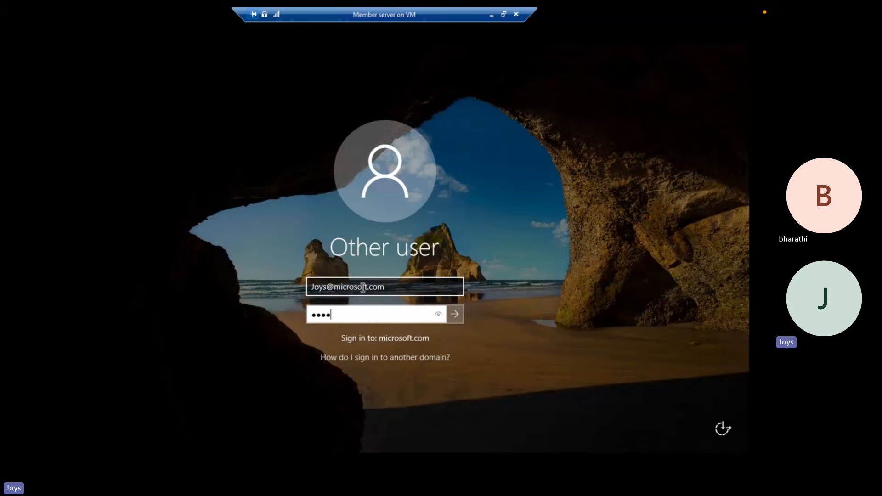
type("••••••••")
key("Return")
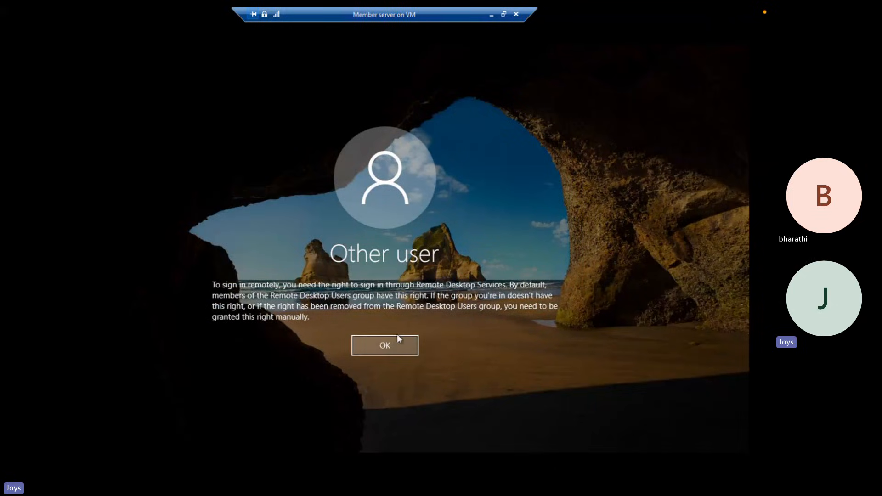
left_click(382, 348)
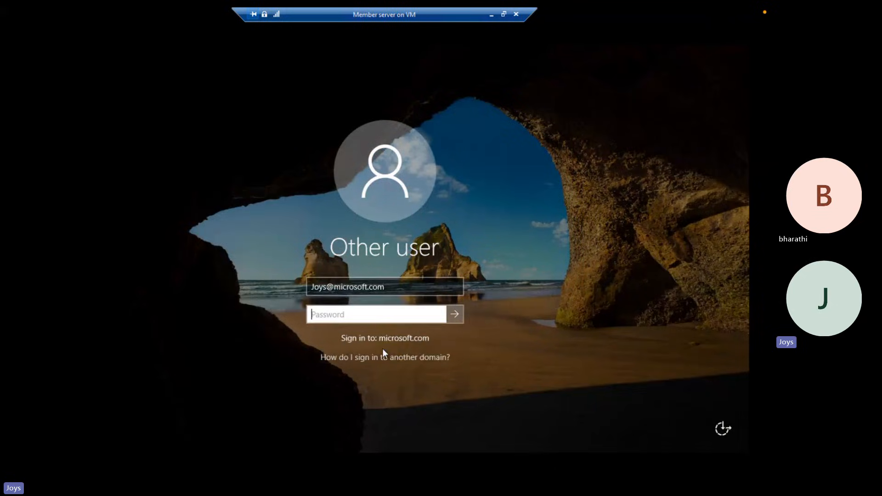
type("***")
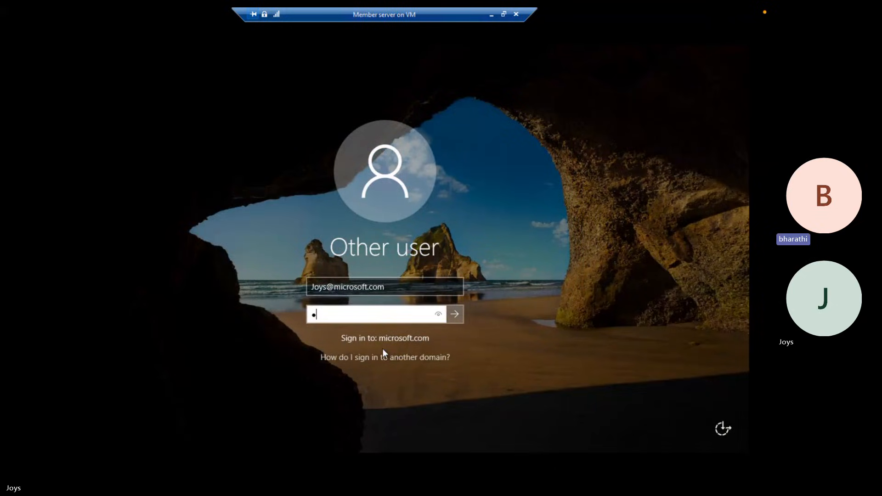
type("**")
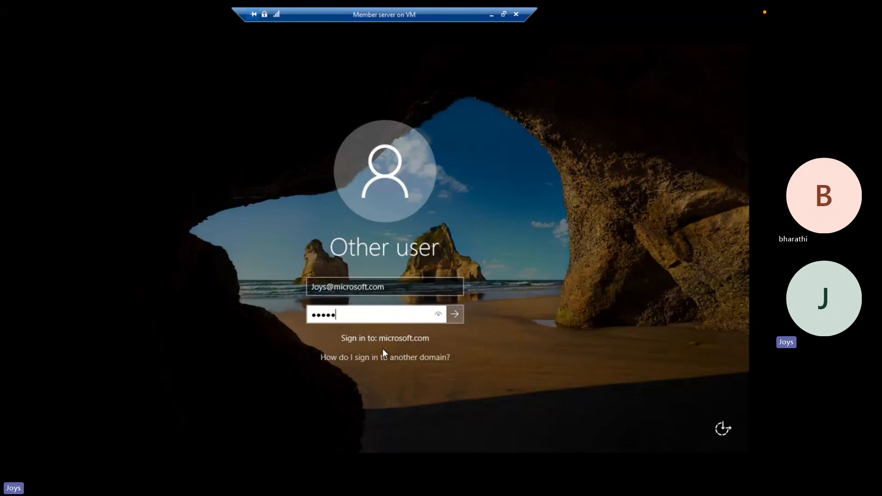
Minimize the Member server connection and switch from the Mac desktop back to the Windows App remote session
left_click(492, 15)
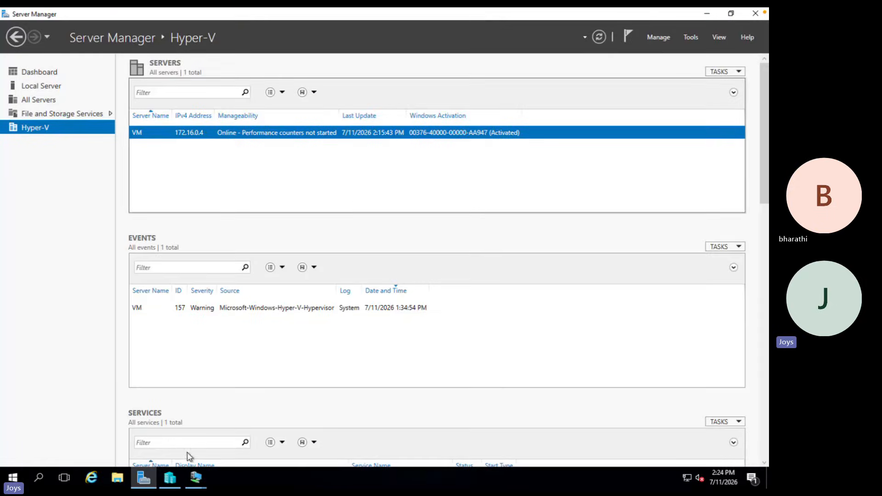
left_click(196, 473)
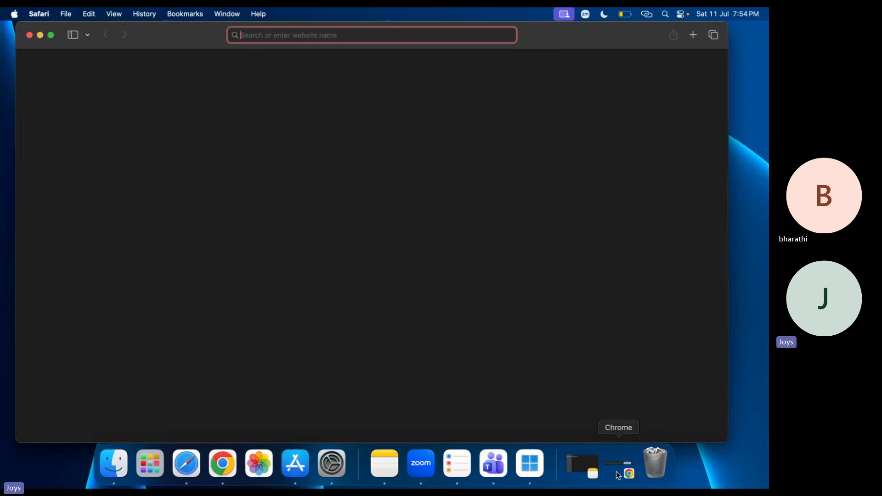
left_click(587, 466)
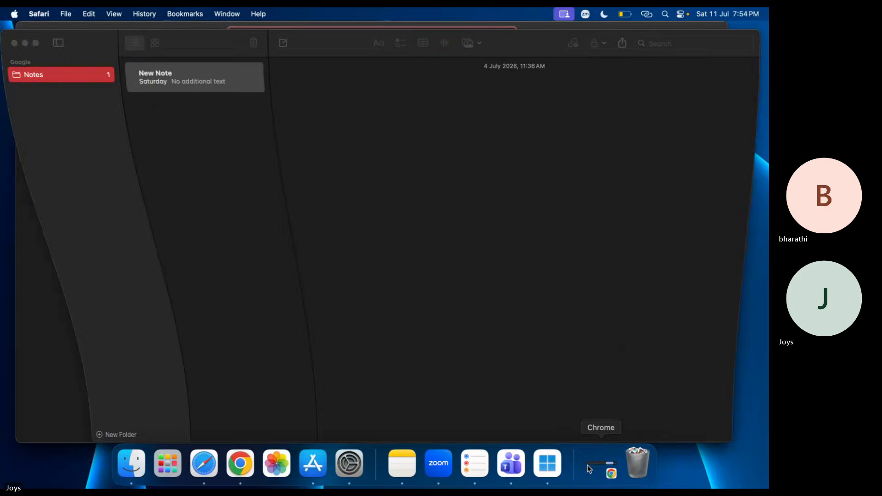
left_click(548, 464)
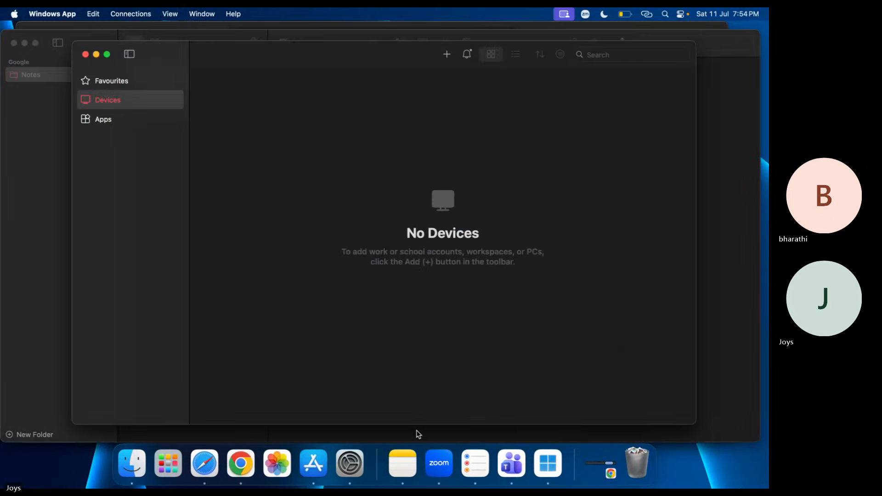
key("ctrl+Up")
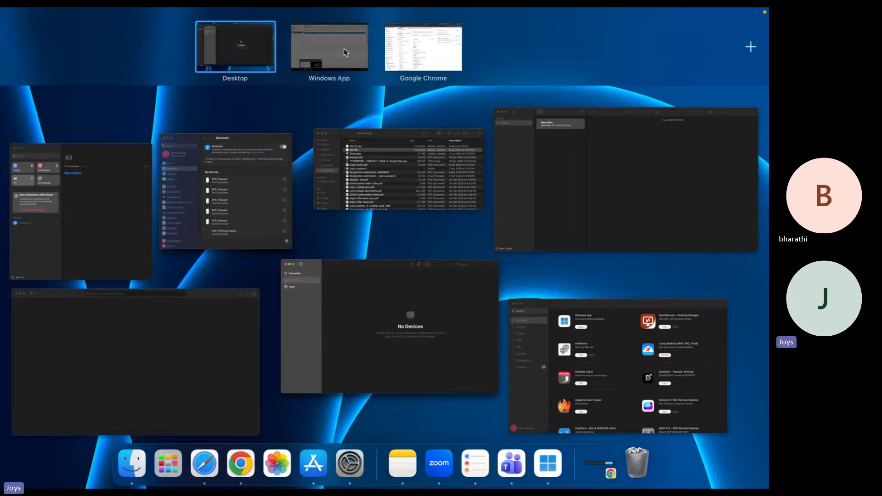
left_click(345, 53)
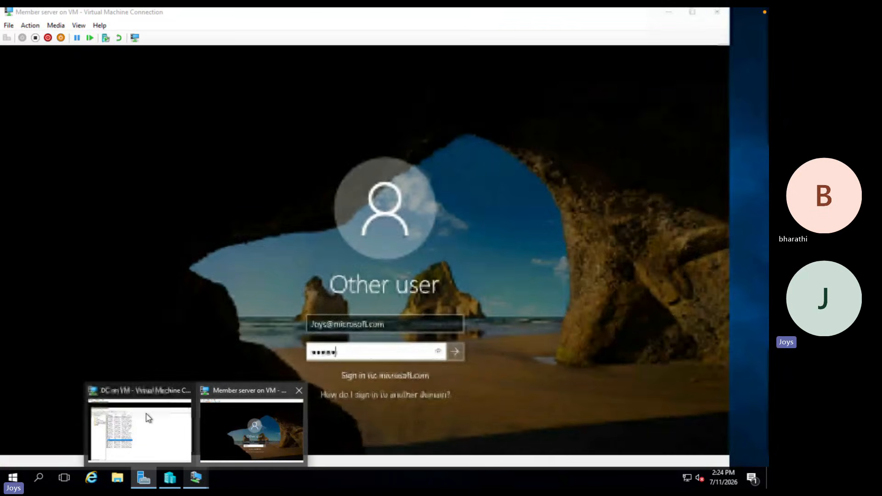
Show the DC connection in full screen mode to review the accounts in the Users container, and minimize it again
left_click(142, 415)
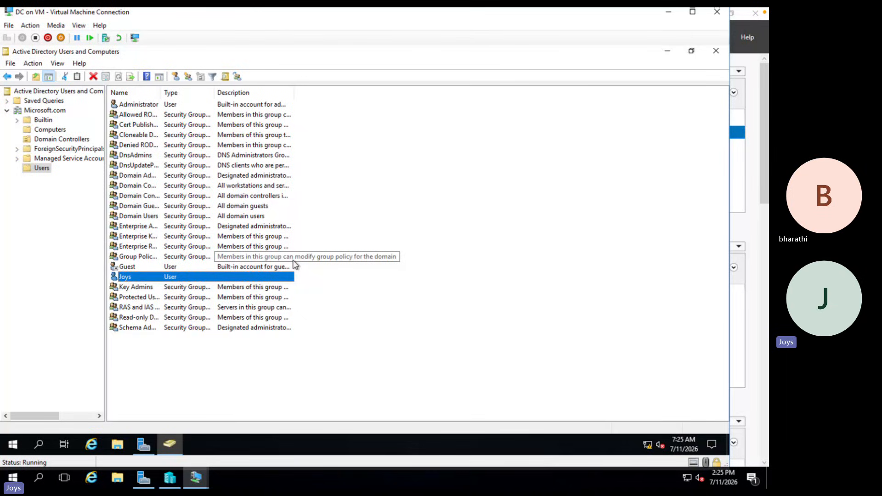
left_click(79, 25)
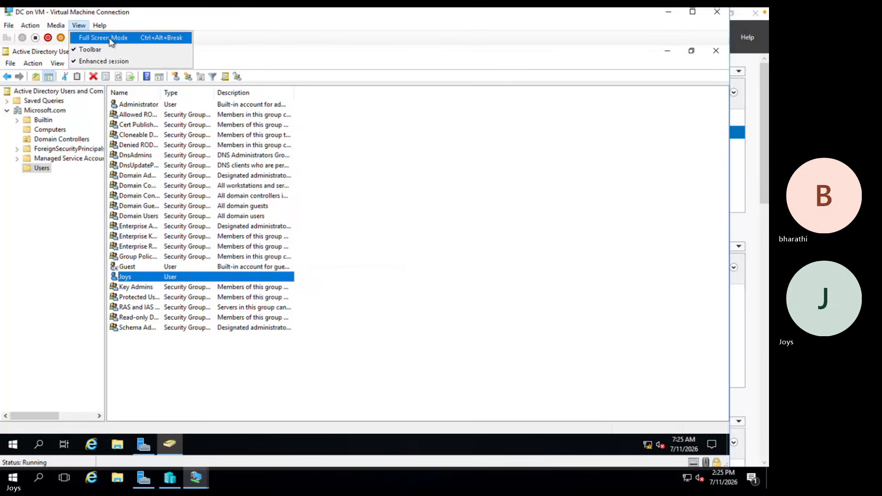
left_click(111, 40)
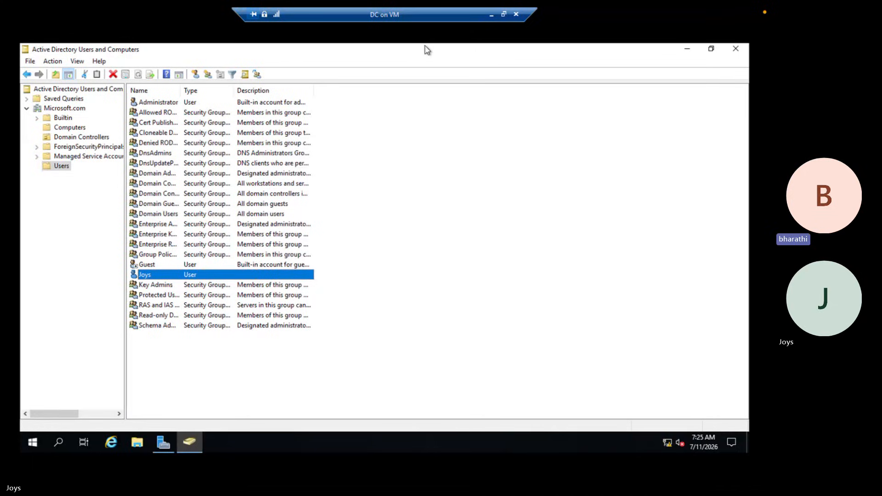
left_click(491, 16)
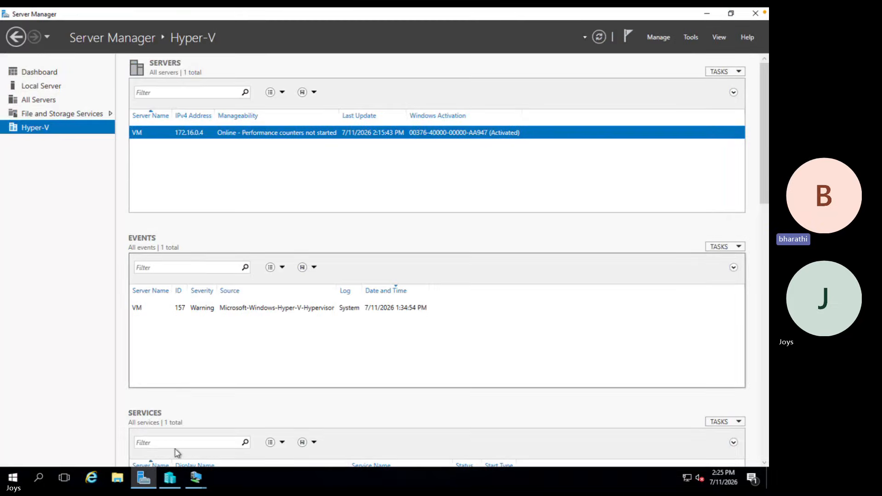
Bring back the Member server connection, clear the partly entered password, and display the sign-in screen in full screen mode
mouse_move(192, 479)
left_click(230, 439)
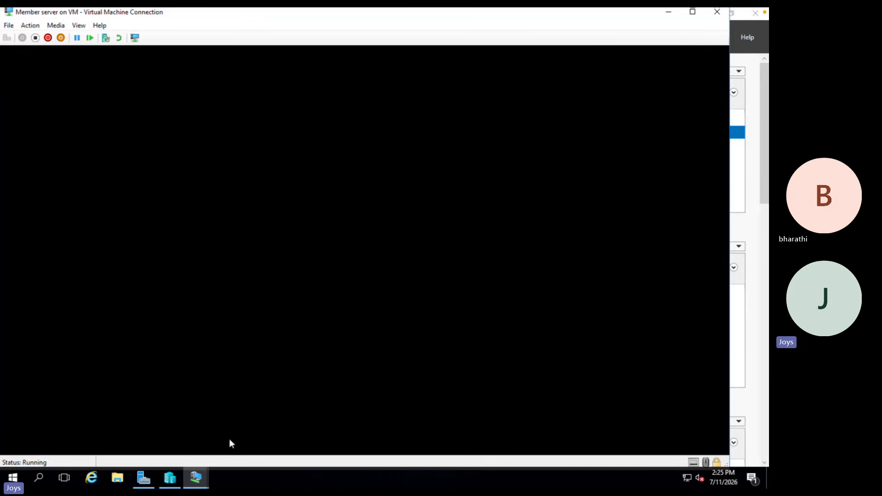
left_click(285, 245)
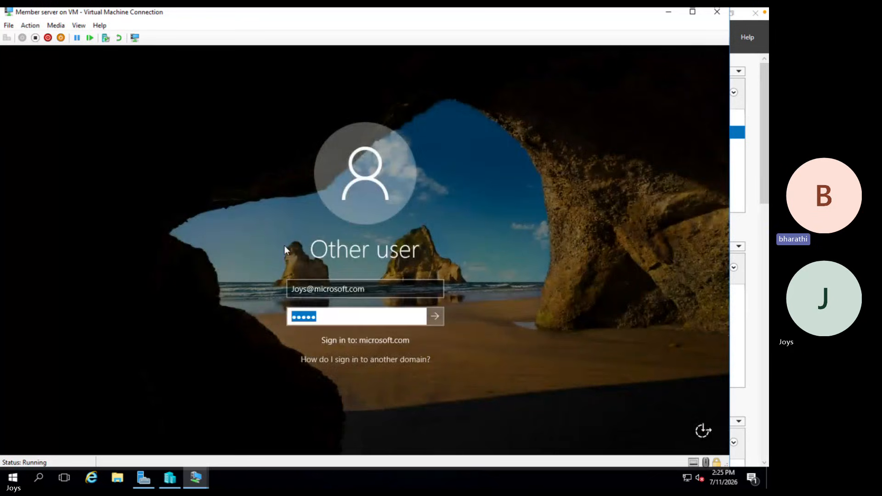
key("BackSpace")
left_click(79, 26)
left_click(98, 37)
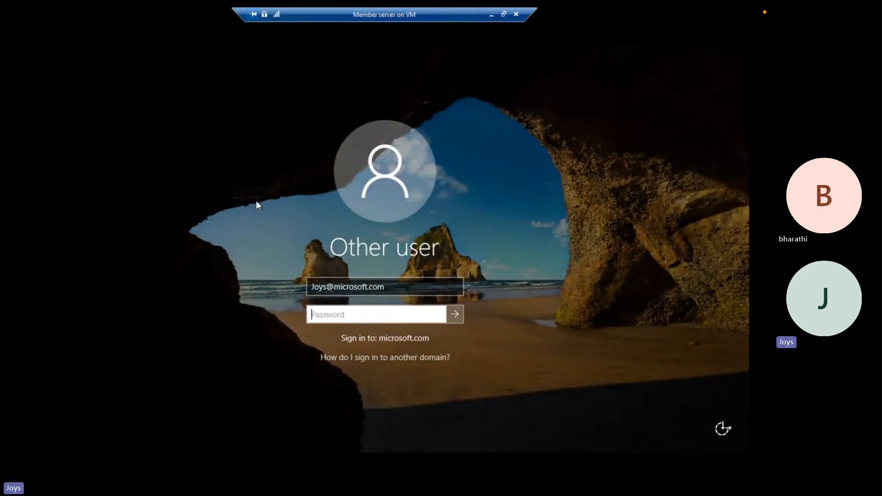
Change the sign-in user to the microsoft.com domain administrator, enter the account password, and sign in to the Member server
left_click_drag(324, 282, 289, 285)
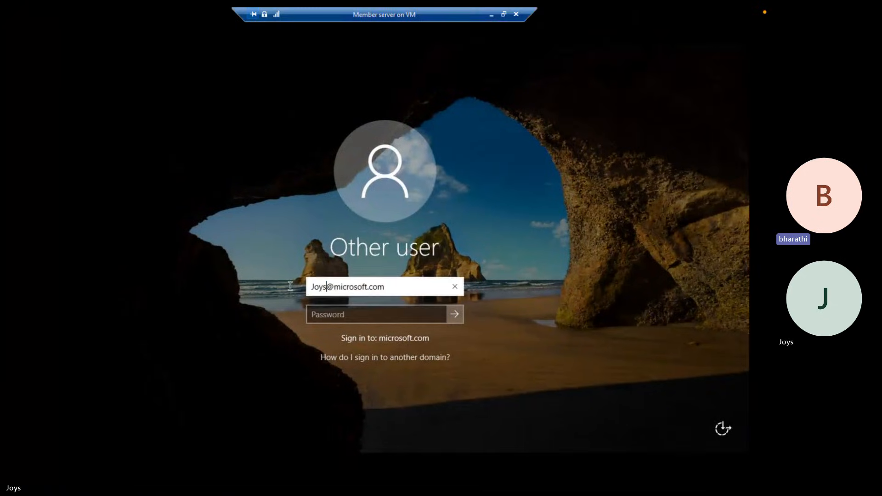
type("admini")
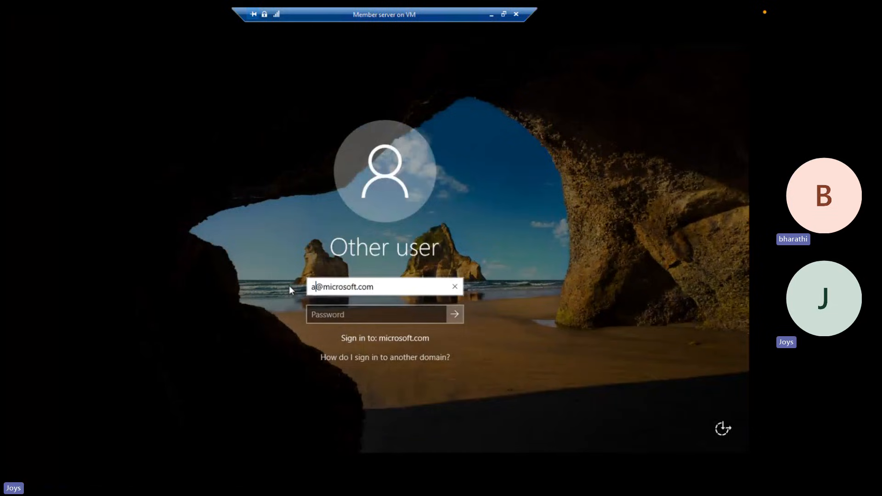
type("strato")
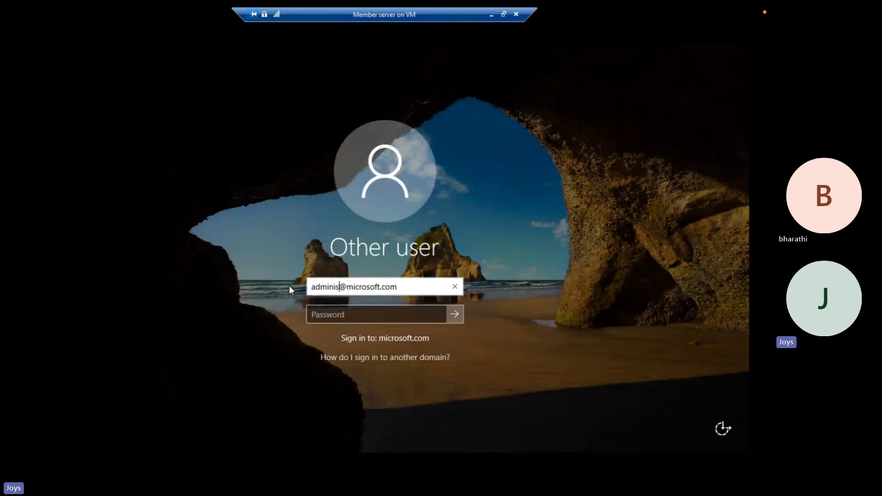
type("r")
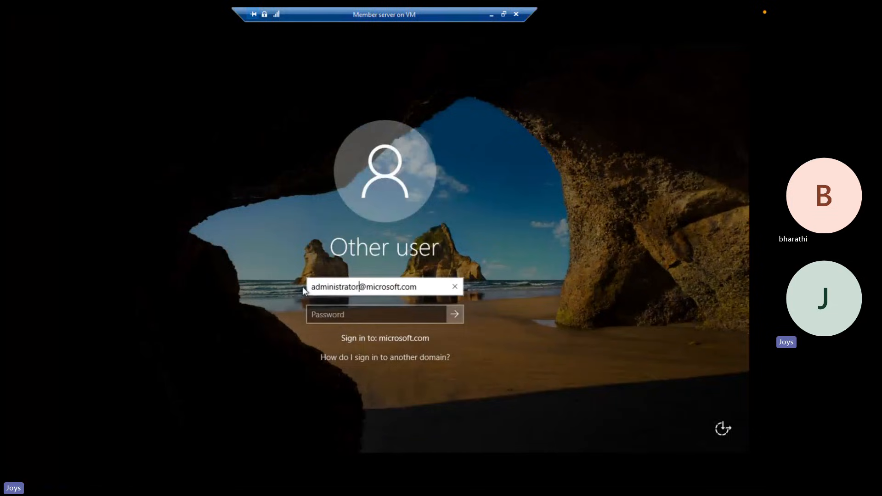
left_click(336, 315)
type("****")
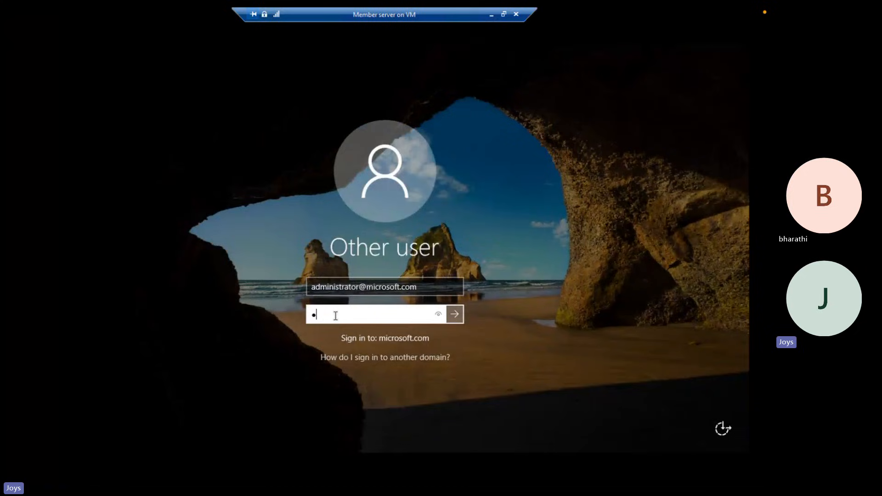
type("**********")
key("Return")
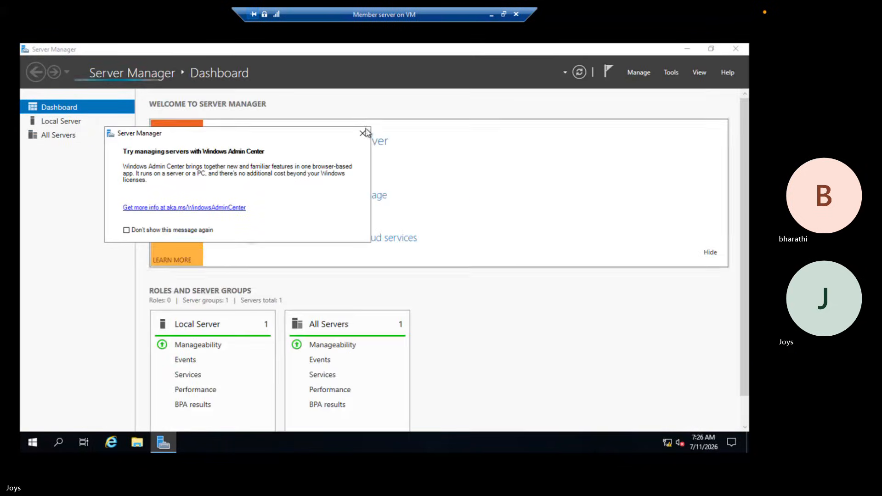
Close the Windows Admin Center notice and, in the Local Server properties, allow remote connections to this computer, accepting the firewall exception
left_click(362, 134)
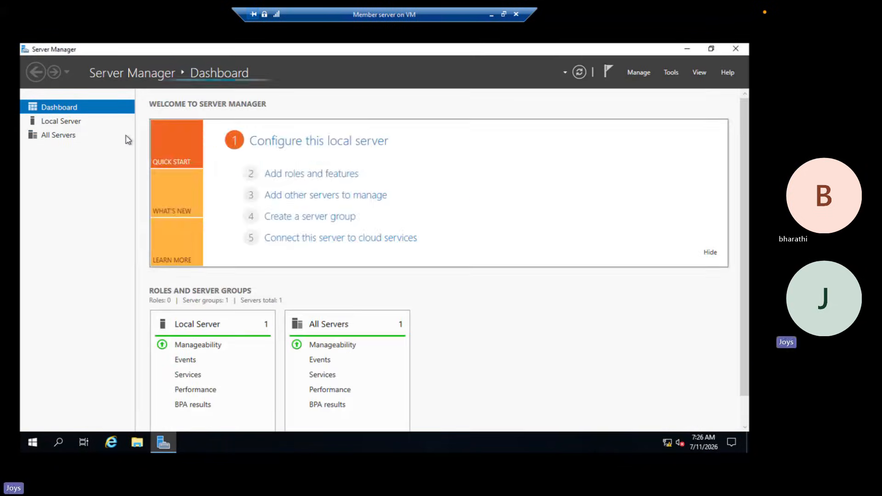
left_click(76, 126)
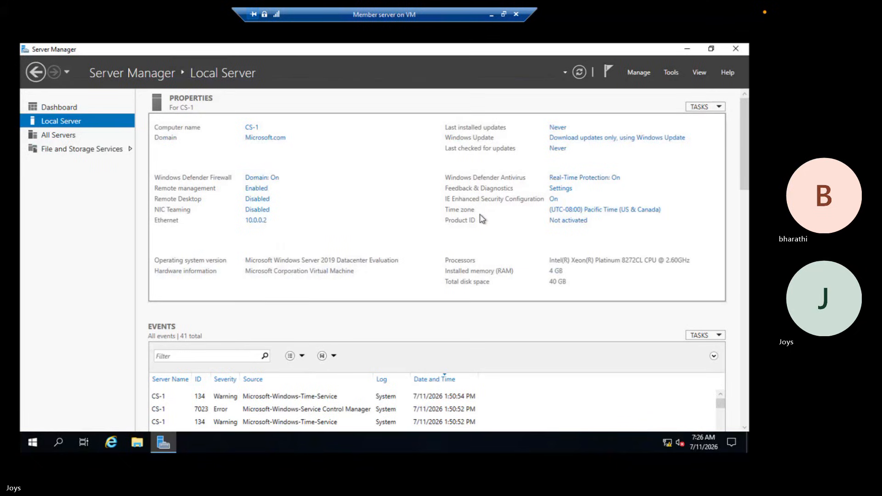
left_click(251, 202)
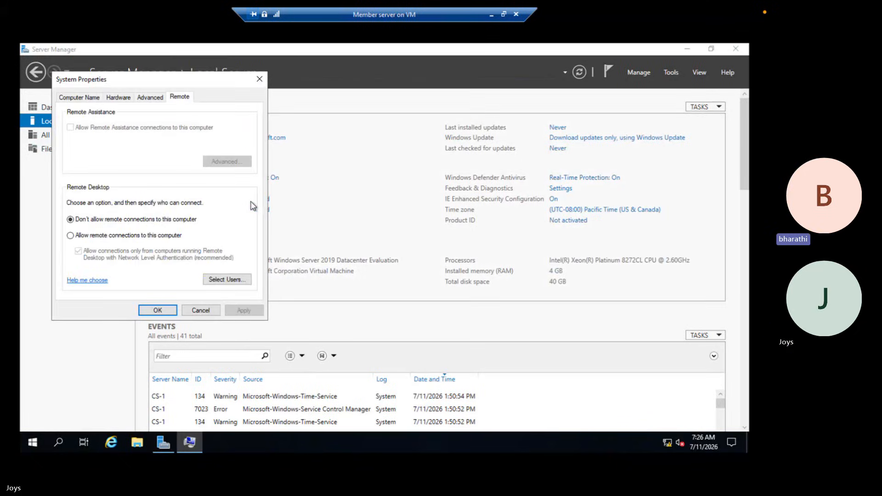
left_click(166, 240)
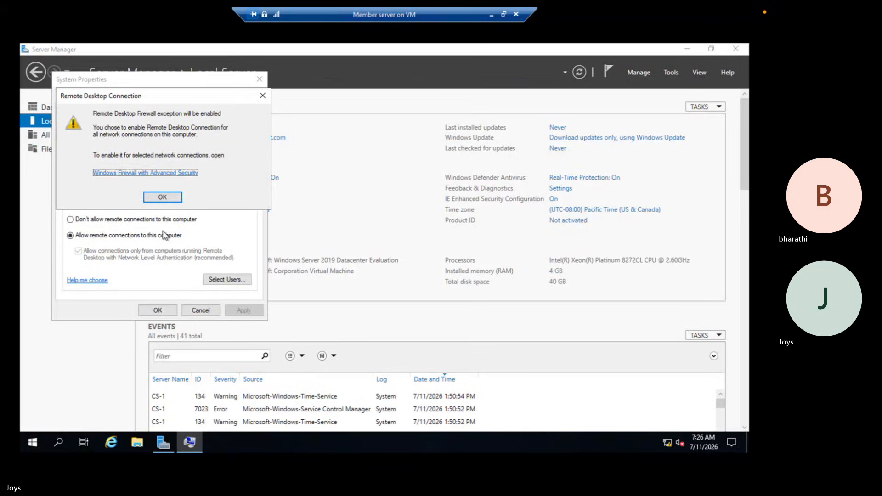
left_click(165, 198)
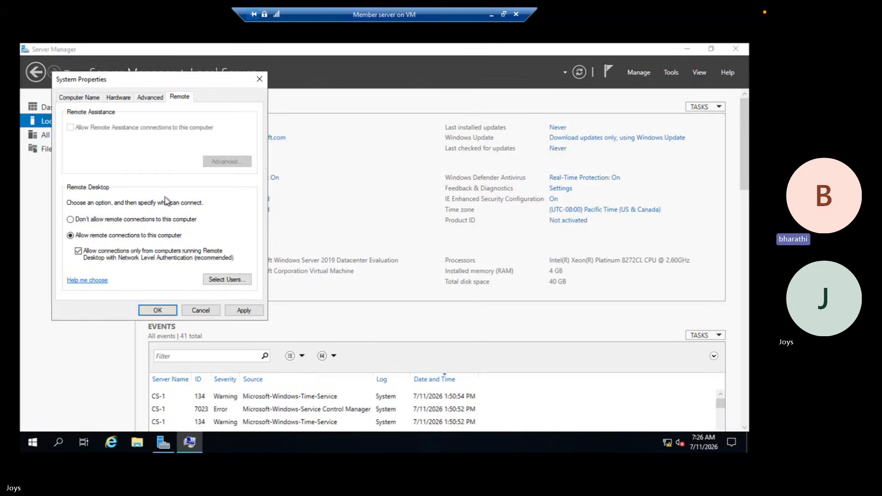
Add the microsoft.com domain user to the Remote Desktop users allowed on this computer, checking the name, and apply the remote settings
left_click(217, 279)
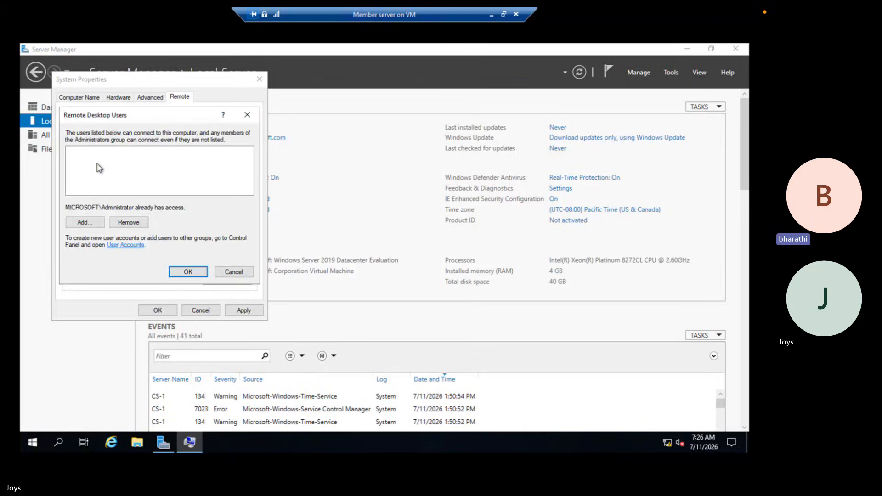
left_click(97, 223)
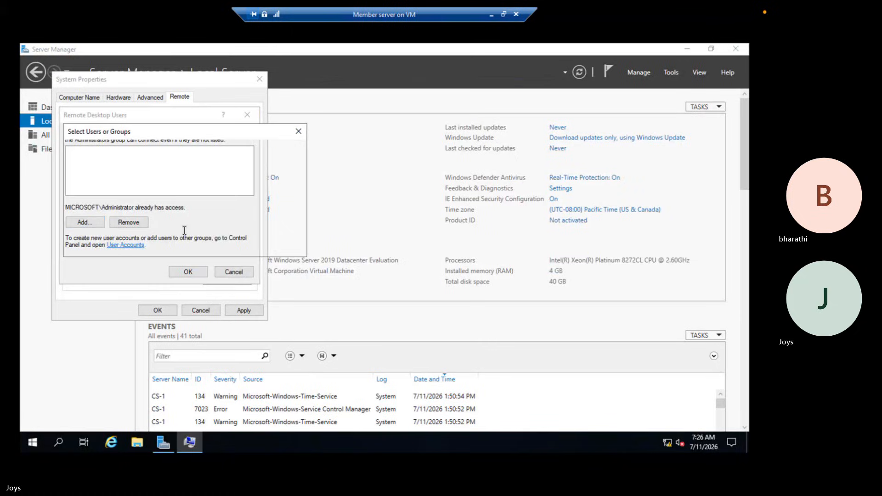
type("joys")
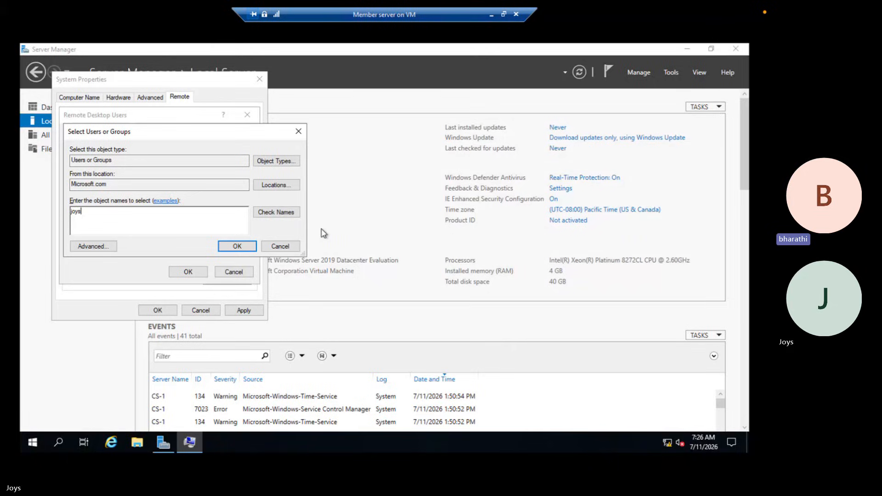
left_click(261, 214)
left_click(239, 248)
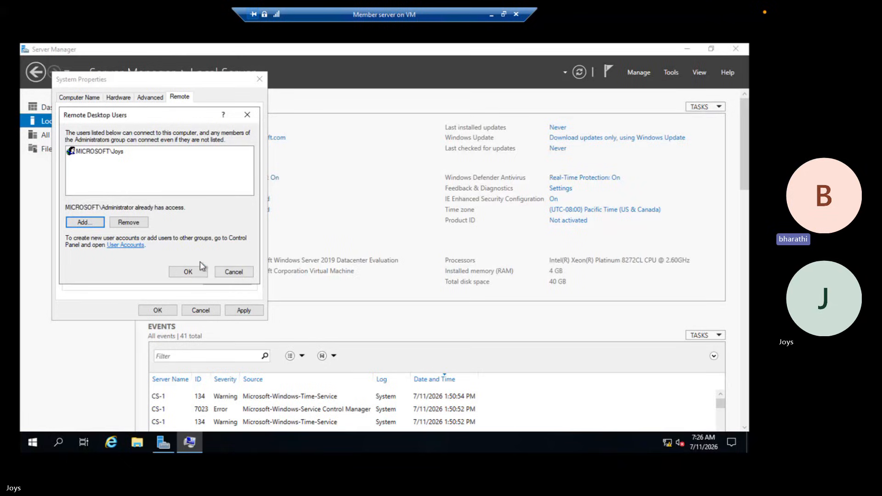
left_click(192, 273)
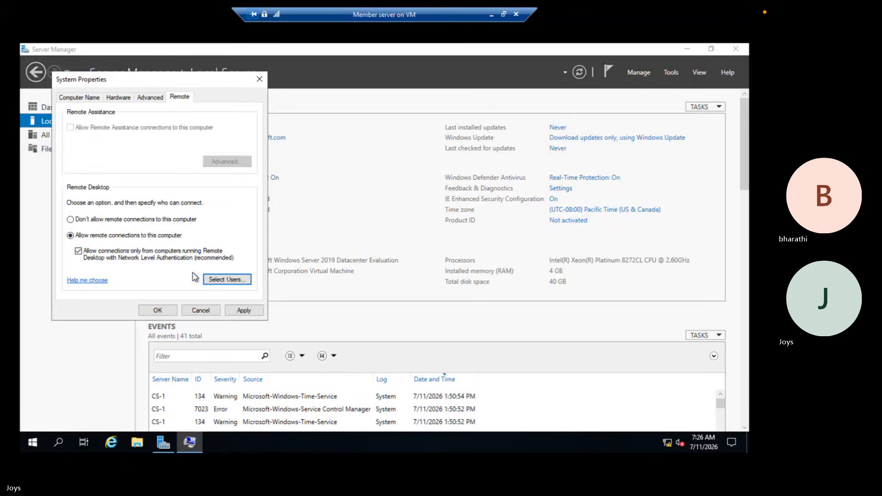
left_click(242, 312)
left_click(157, 310)
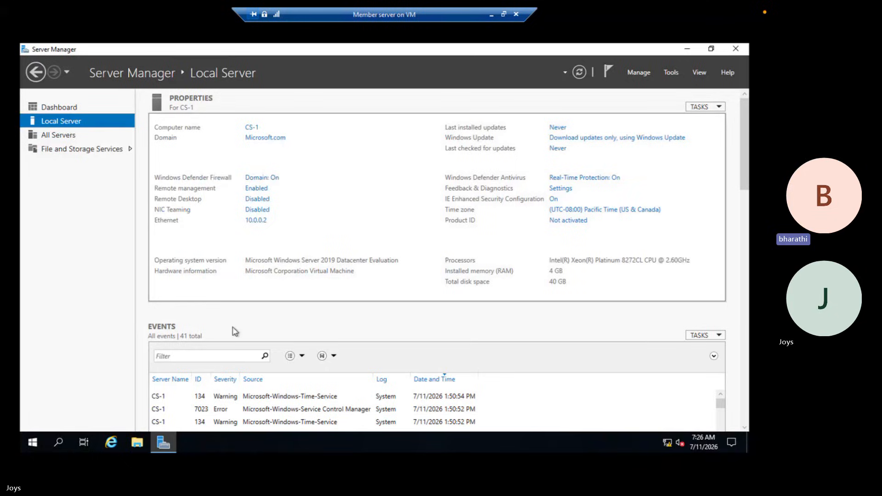
Sign the domain administrator out of the Member server
left_click(31, 442)
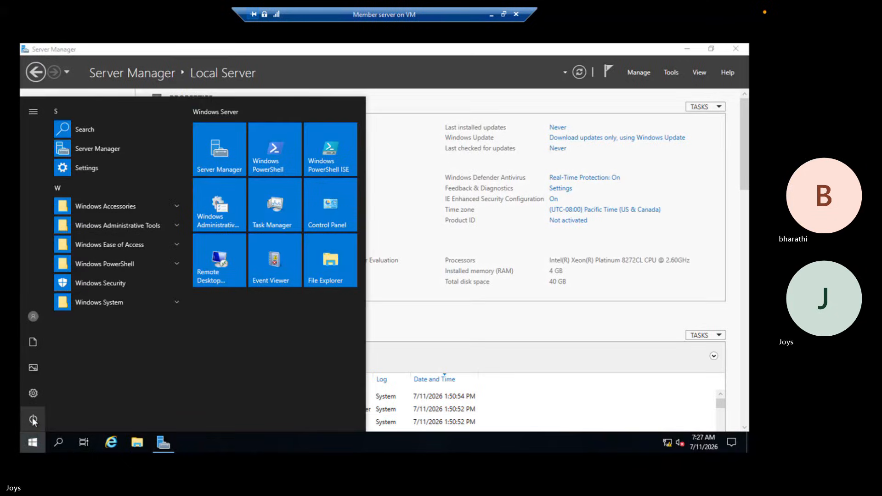
left_click(33, 418)
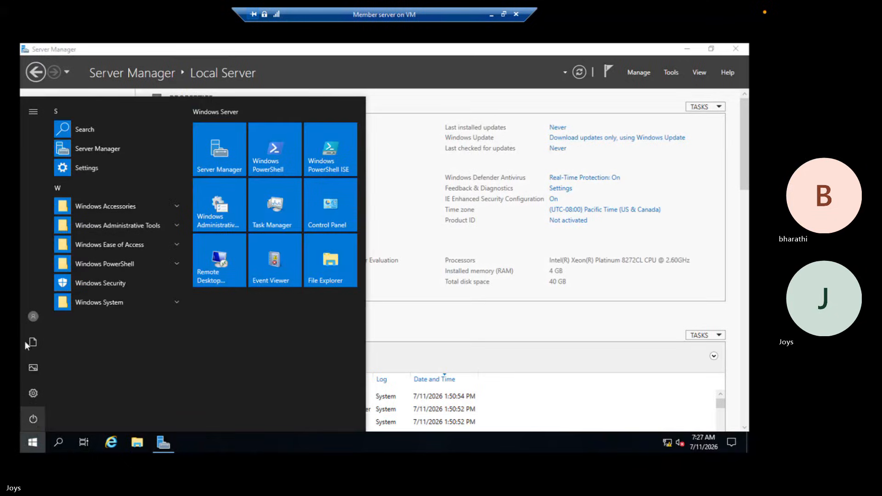
left_click(33, 316)
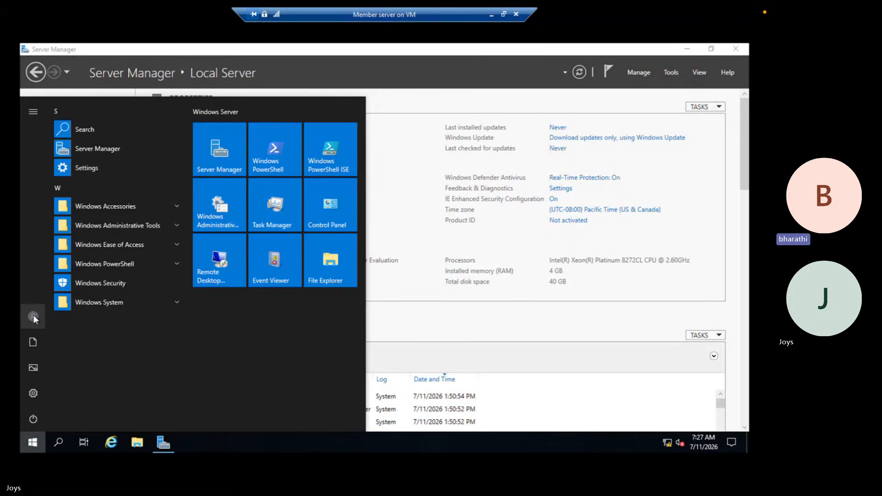
left_click(33, 316)
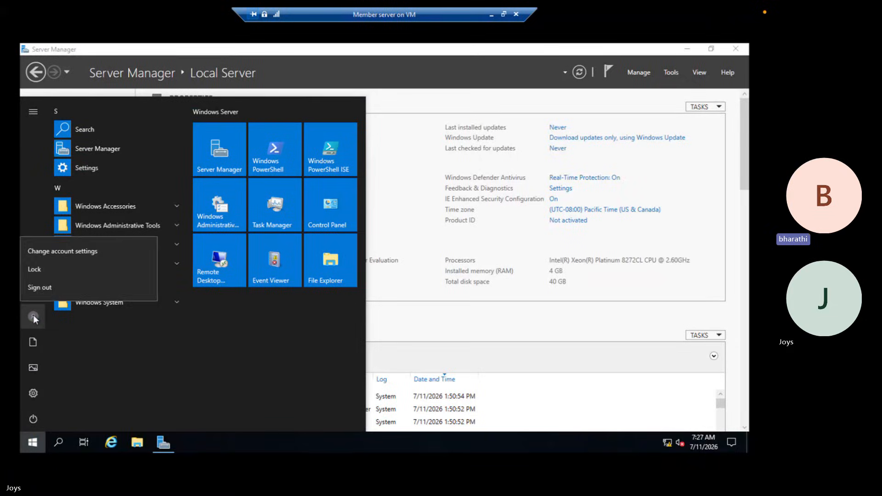
left_click(42, 290)
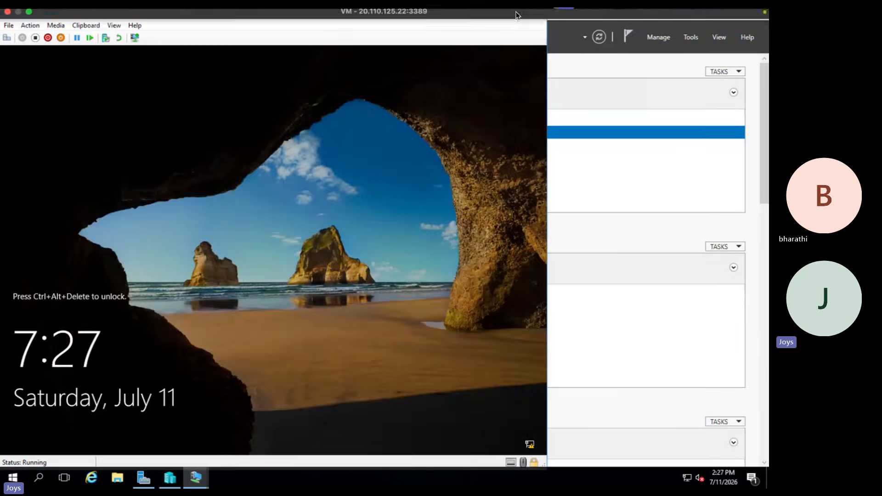
left_click(509, 14)
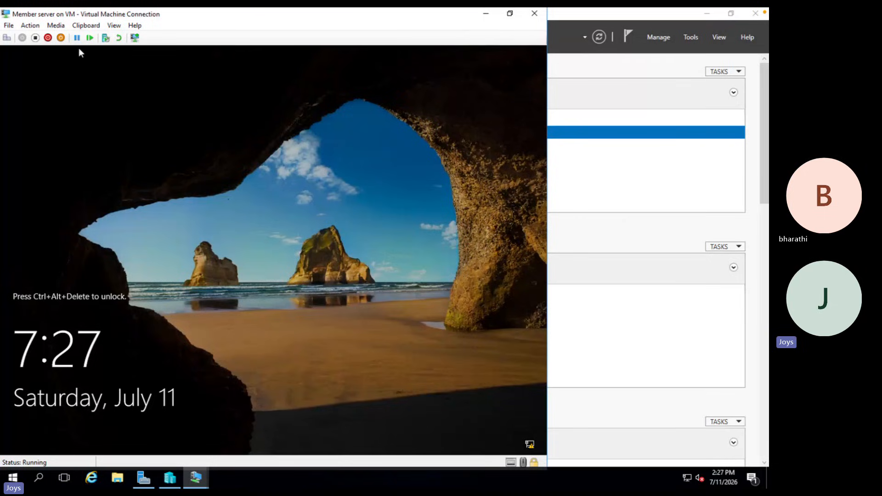
left_click(114, 25)
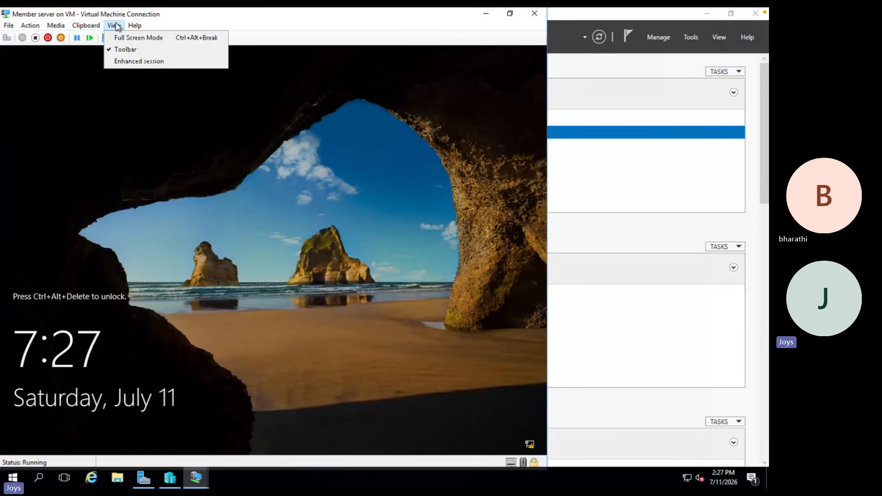
left_click(132, 39)
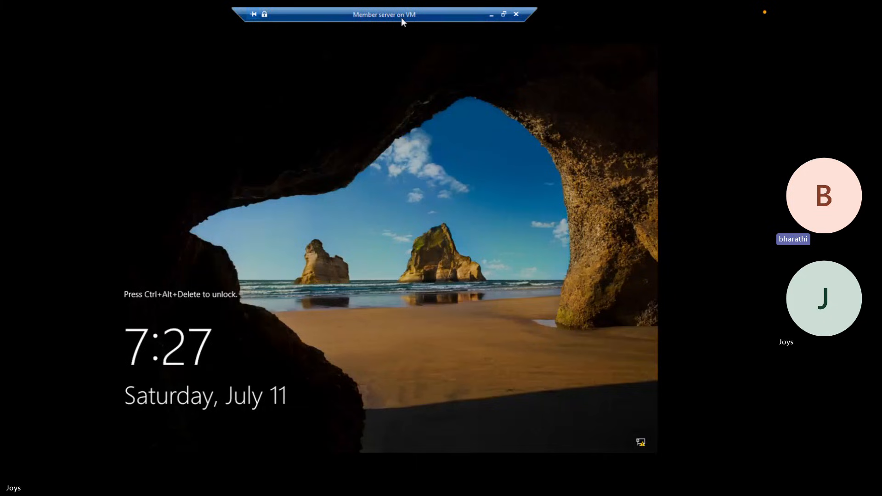
left_click(503, 13)
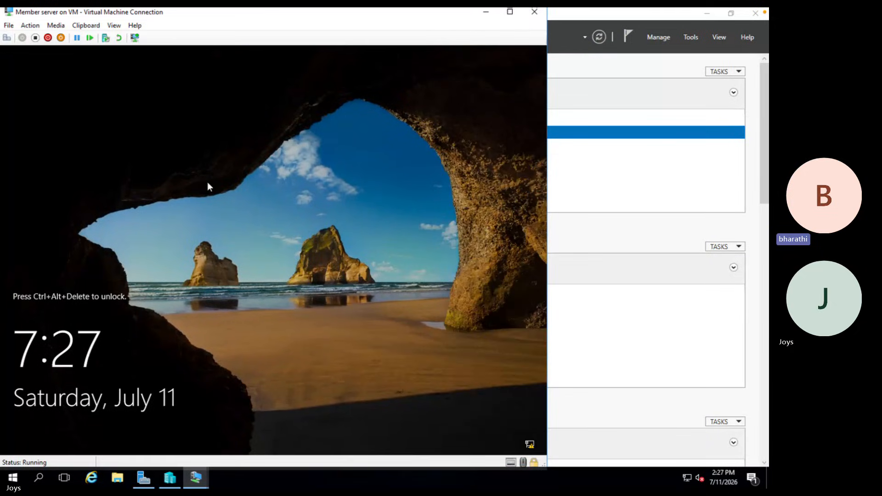
Unlock the Member server's lock screen to reach the sign-in form, and display it in full screen mode
left_click(33, 26)
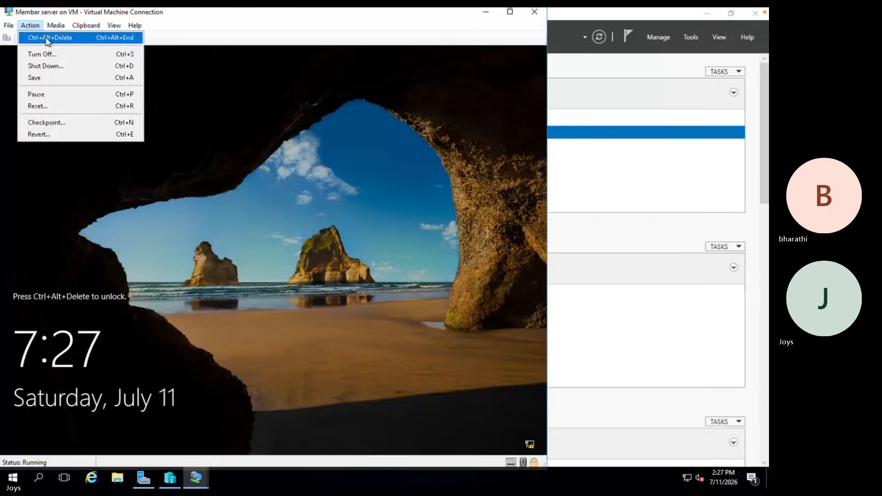
left_click(41, 38)
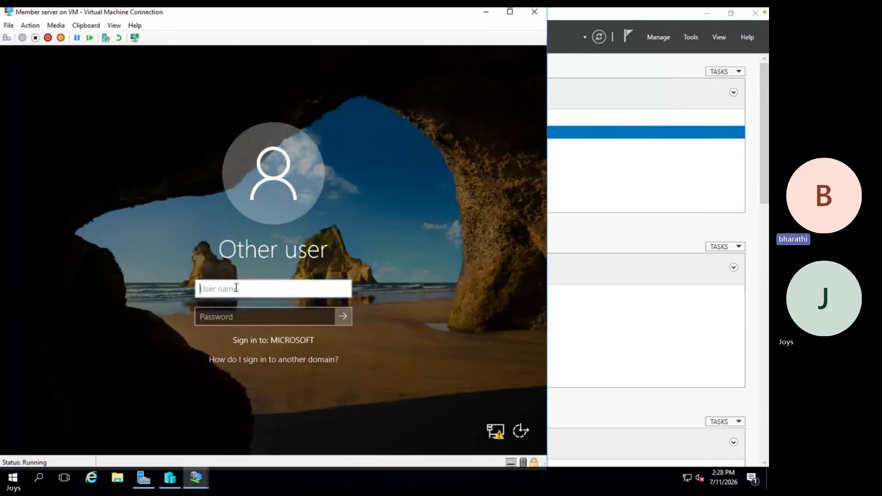
left_click(114, 26)
left_click(130, 37)
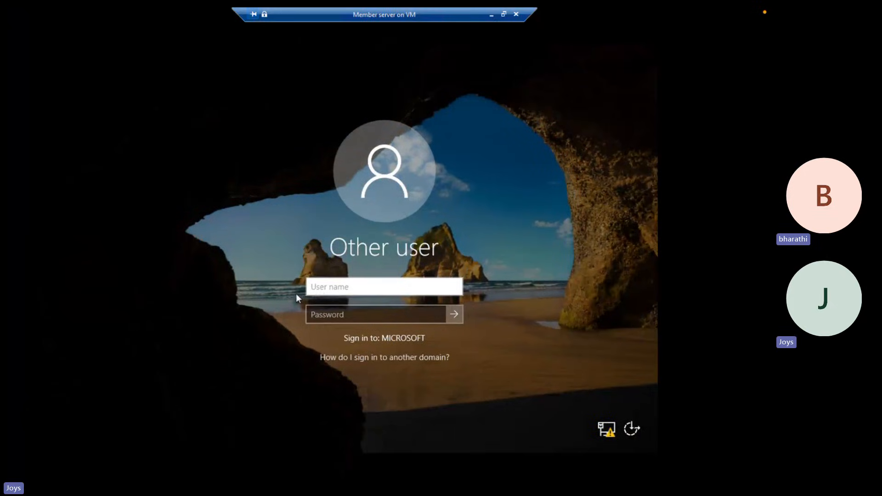
Sign in to the Member server with the domain user's microsoft.com sign-in name and account password
left_click(317, 288)
type("jo")
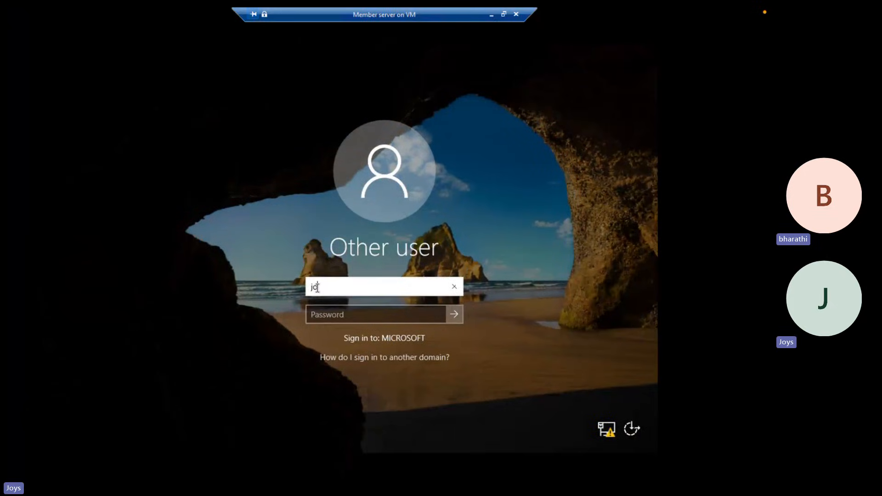
type("ys@")
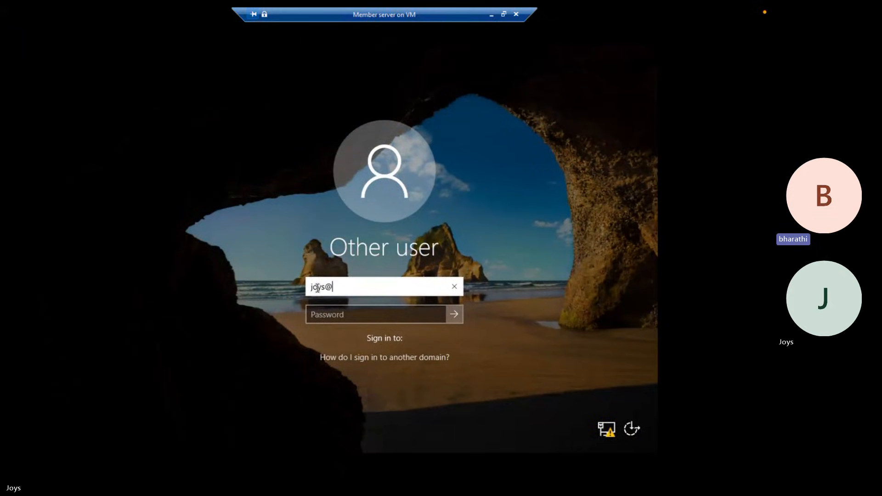
type("microsoft.com")
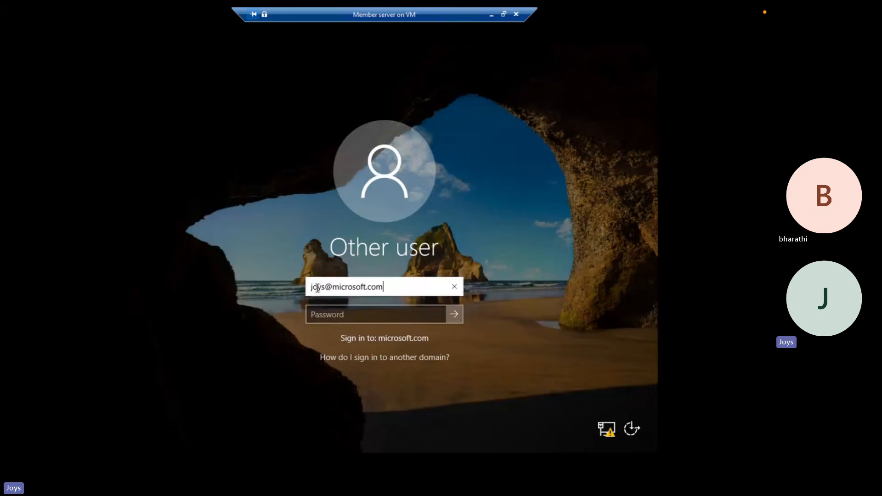
key("Tab")
type("••")
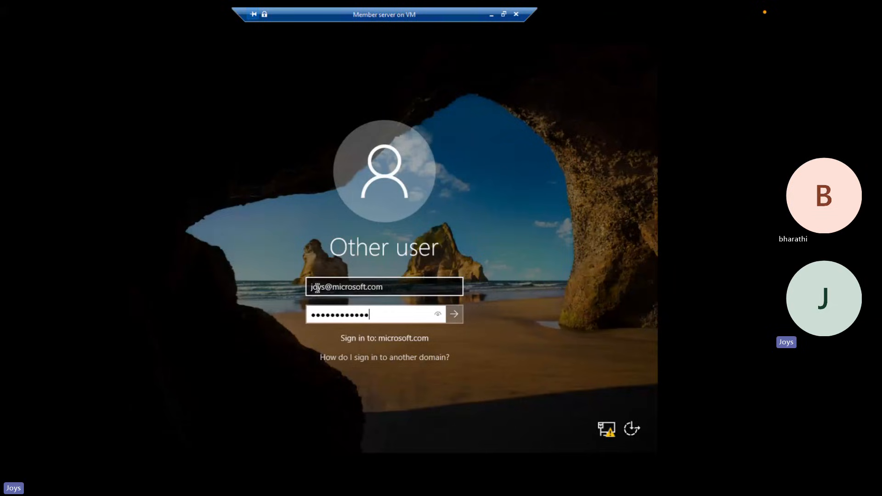
left_click(434, 314)
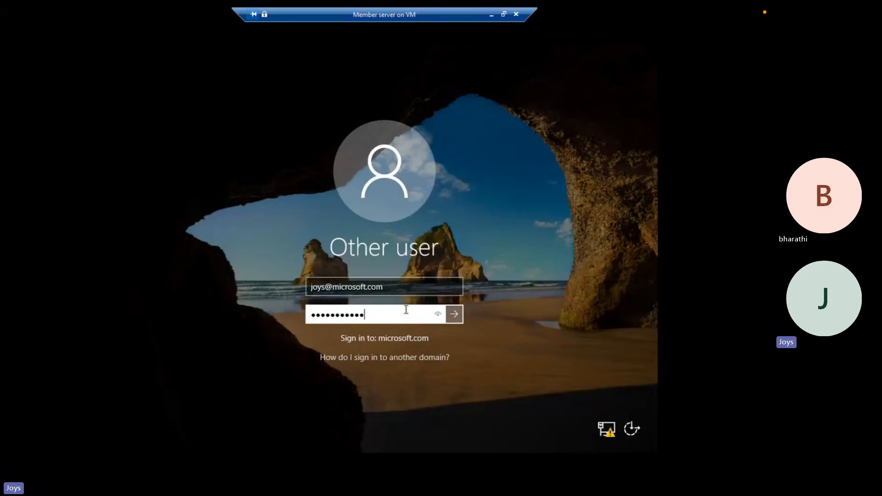
key("Return")
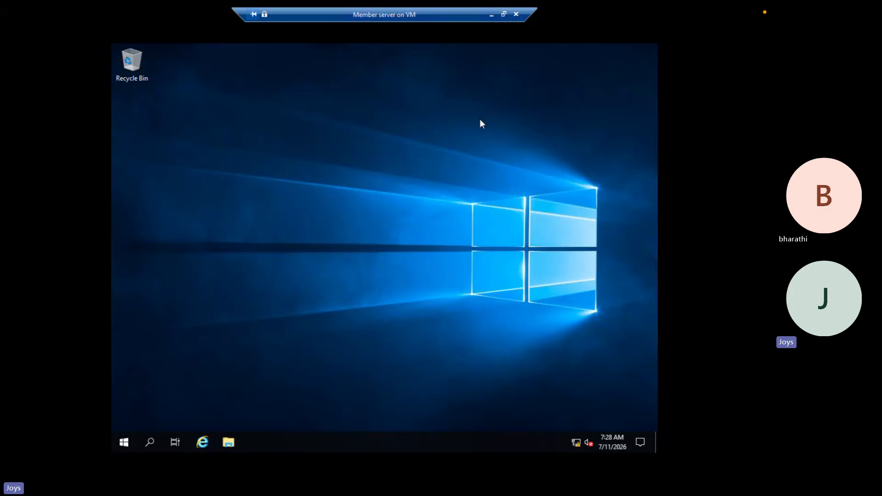
Minimize the Member server connection, bring it back, and return it to full screen mode
left_click(491, 15)
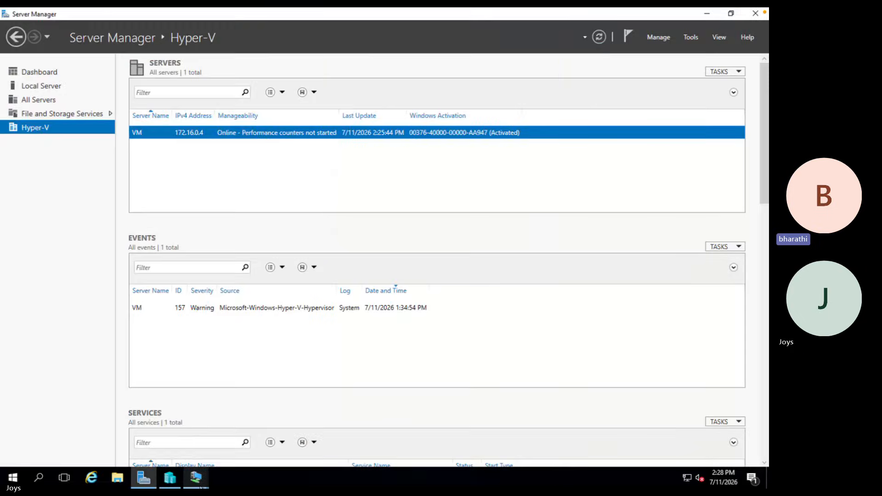
mouse_move(196, 477)
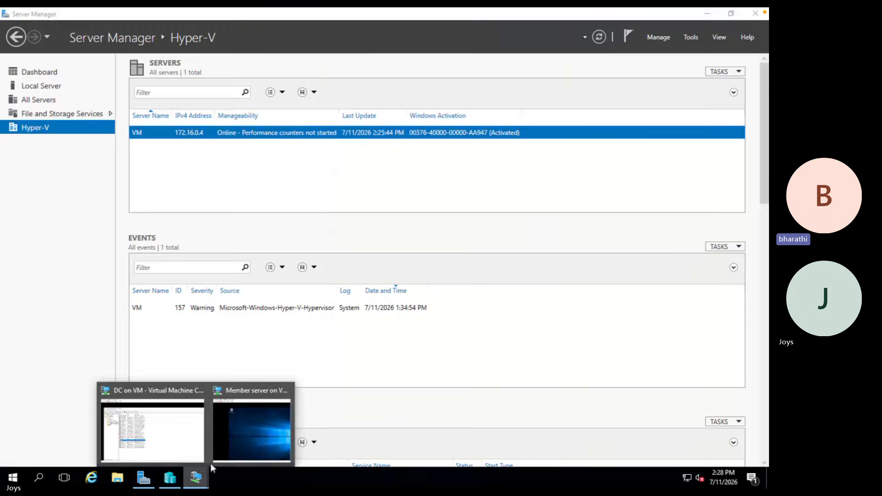
left_click(240, 429)
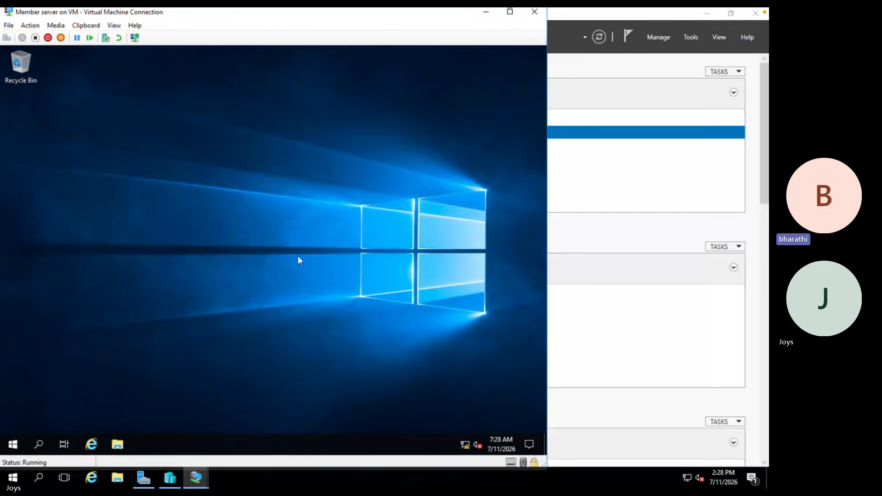
left_click(115, 26)
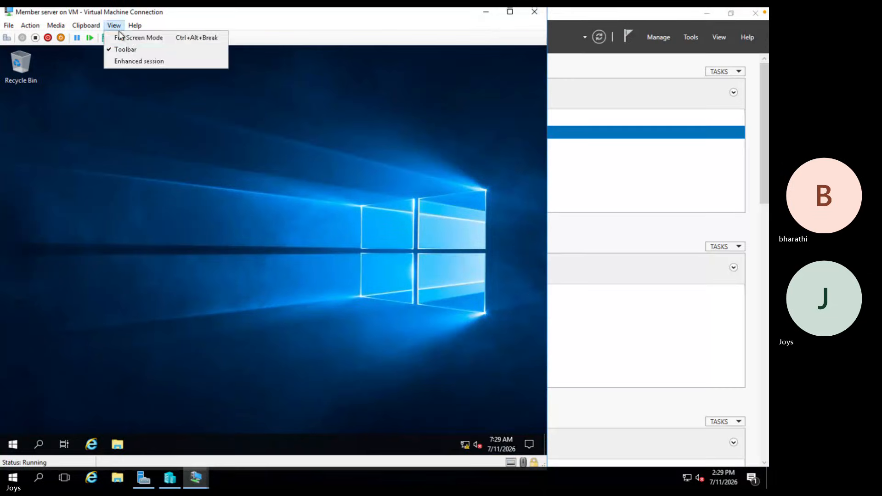
left_click(127, 38)
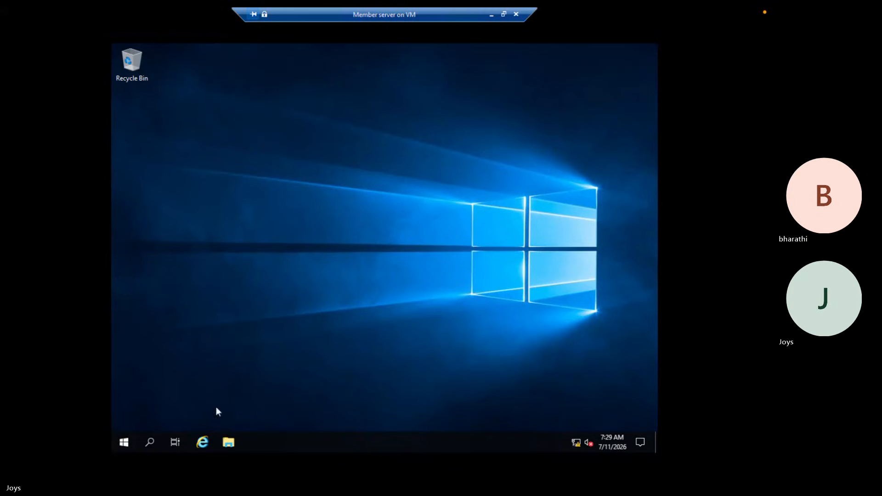
Open Server Manager in the domain user's session and close its startup notice
left_click(150, 443)
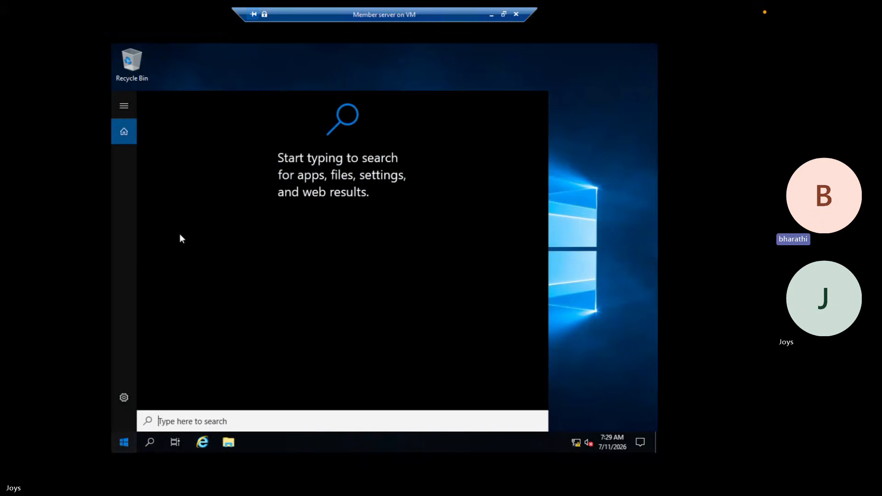
key("Escape")
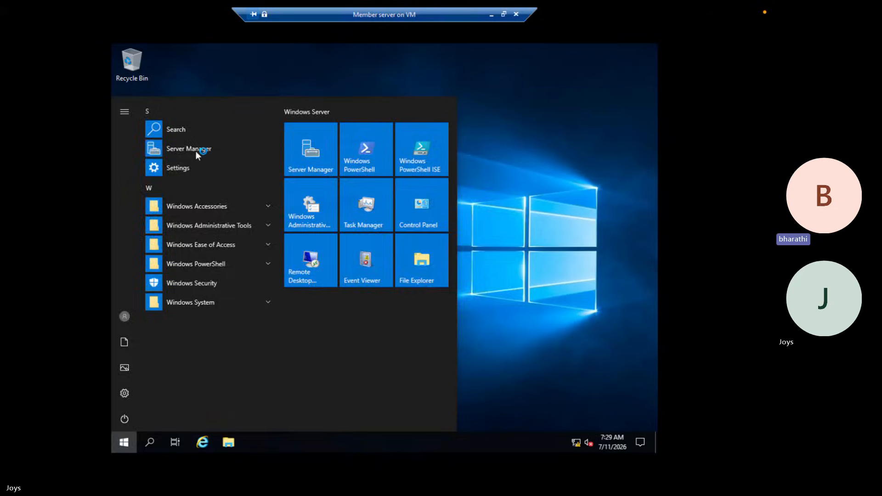
left_click(196, 152)
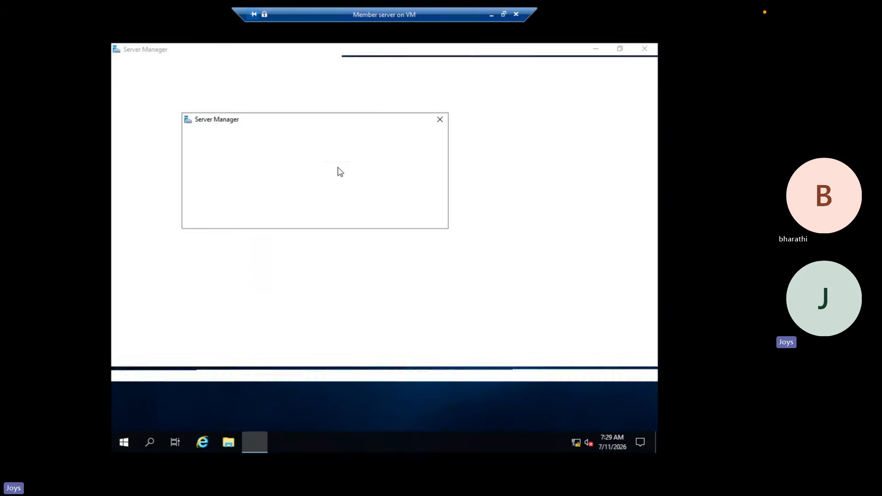
left_click(439, 119)
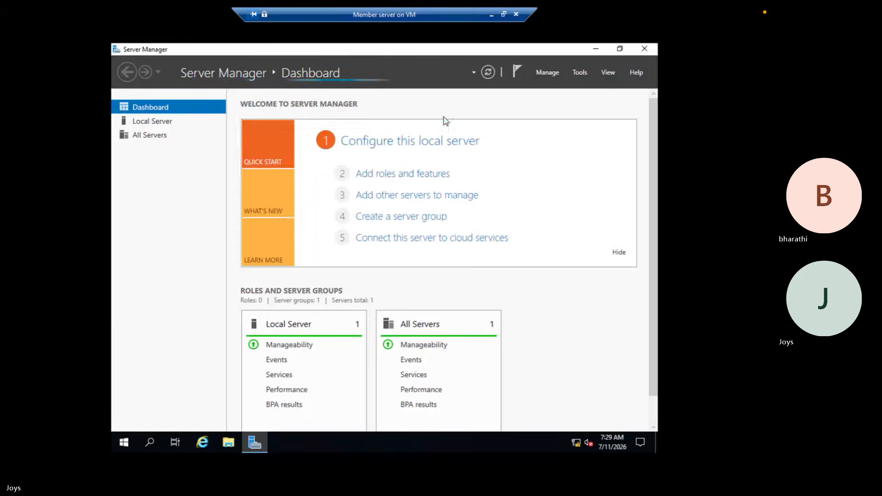
Open the status of the Member server's Ethernet connection from the Local Server properties through the Network and Sharing Center
left_click(142, 122)
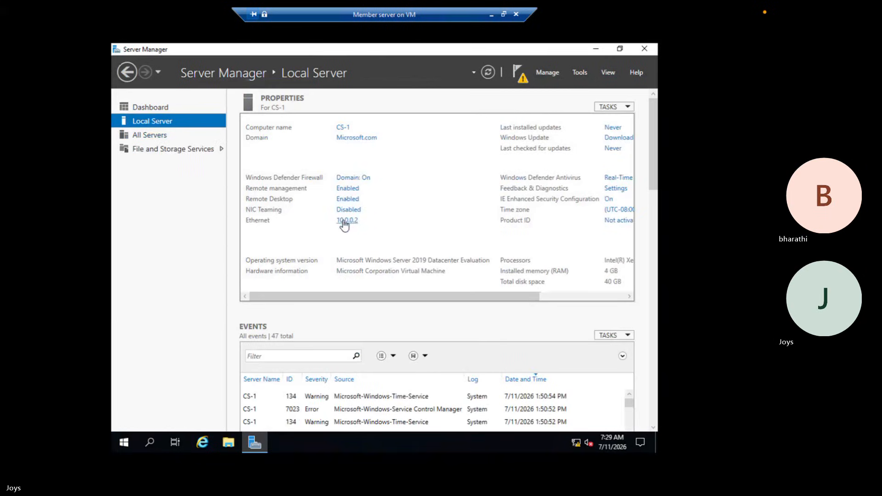
left_click(346, 221)
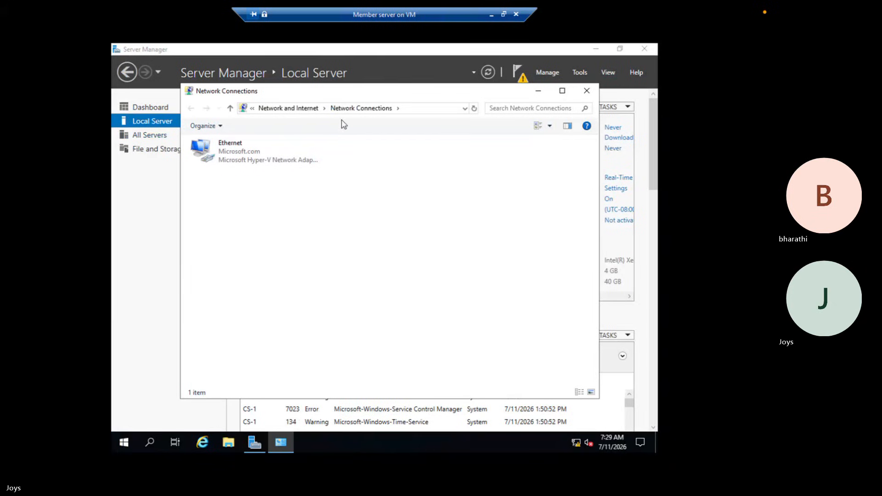
left_click(297, 109)
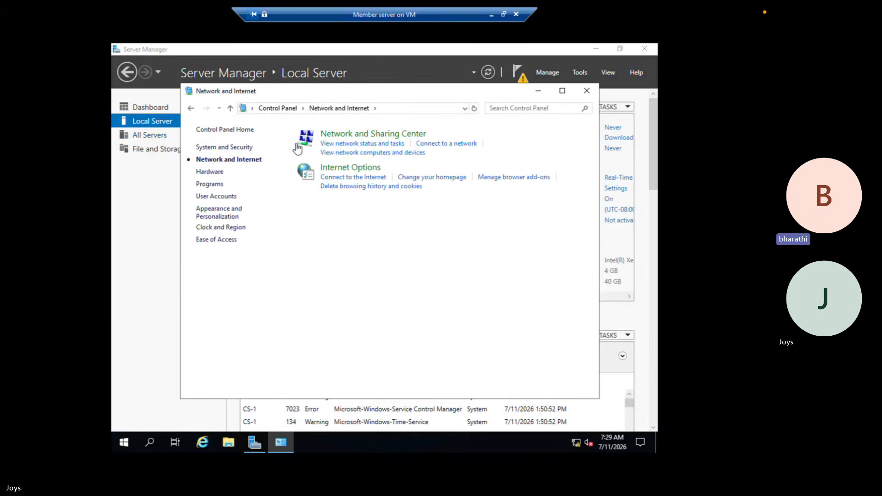
left_click(350, 134)
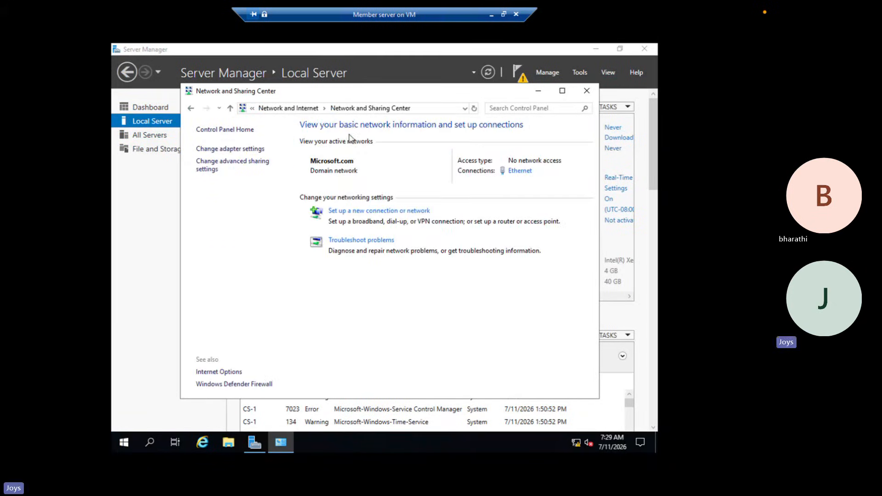
left_click(519, 172)
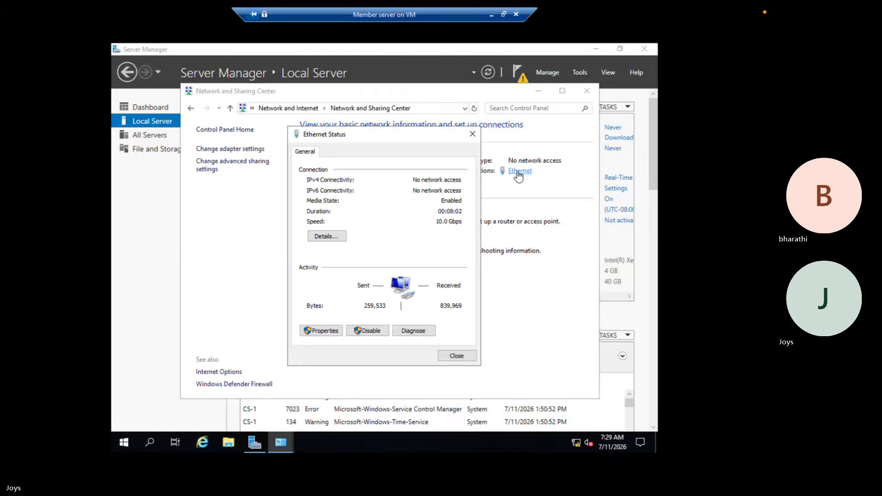
Try to open the Ethernet connection's properties, decline the request for administrator credentials, and close the network windows
left_click(323, 331)
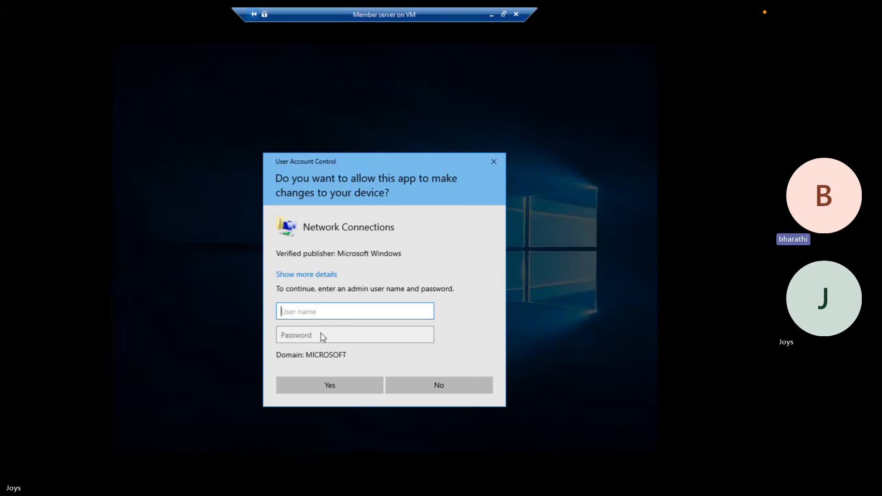
left_click(416, 393)
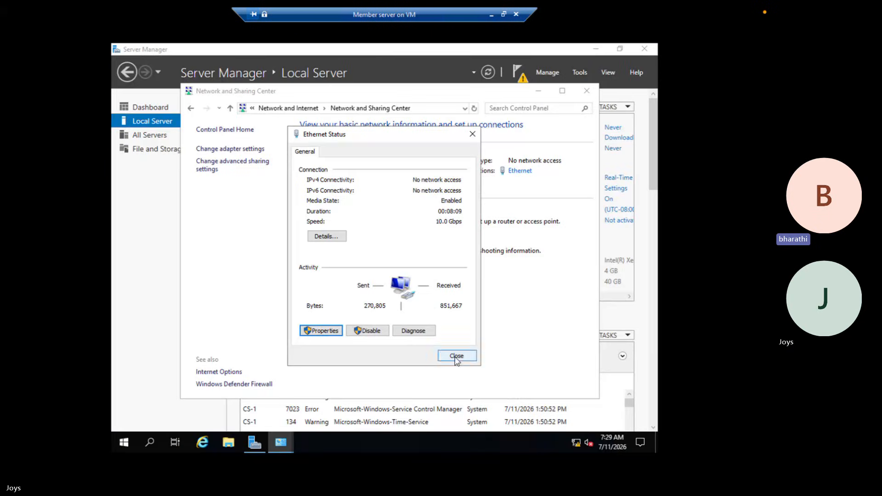
left_click(456, 356)
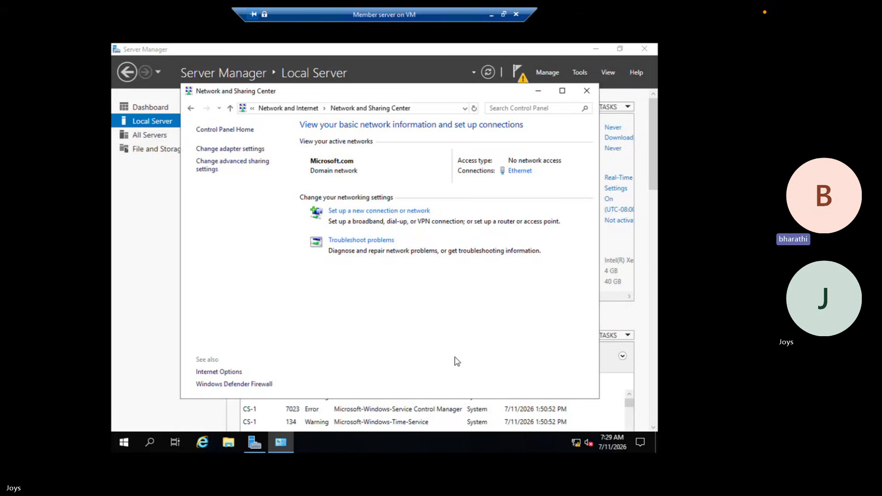
left_click(589, 92)
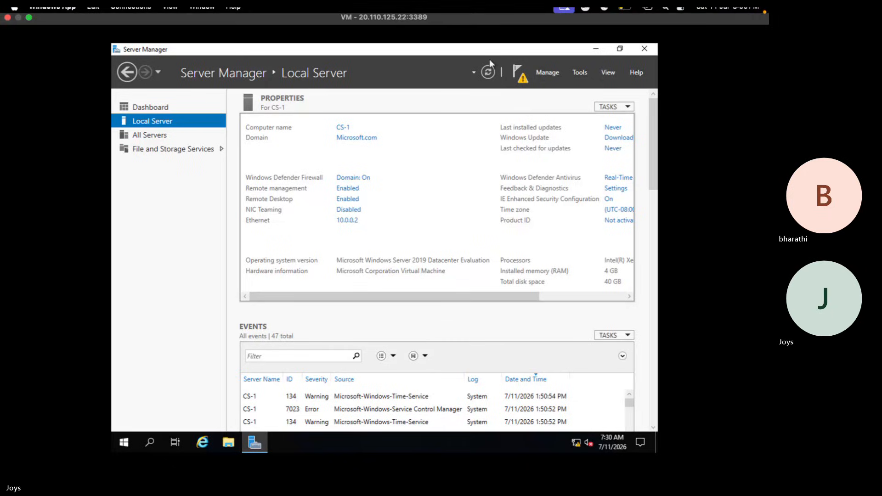
Minimize the Member server connection, switch to WhatsApp in Google Chrome, and download class 1 topics.txt from the chat
left_click(492, 15)
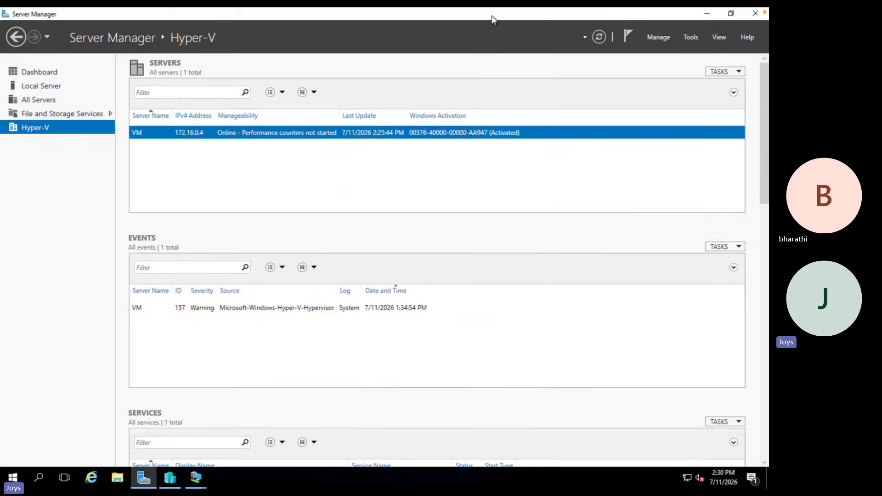
key("ctrl+Up")
left_click(466, 49)
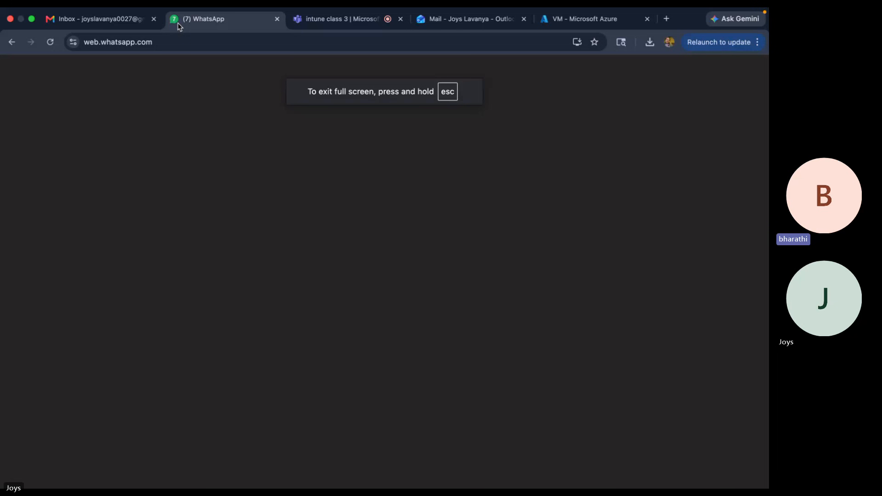
scroll(345, 298, "up", 20)
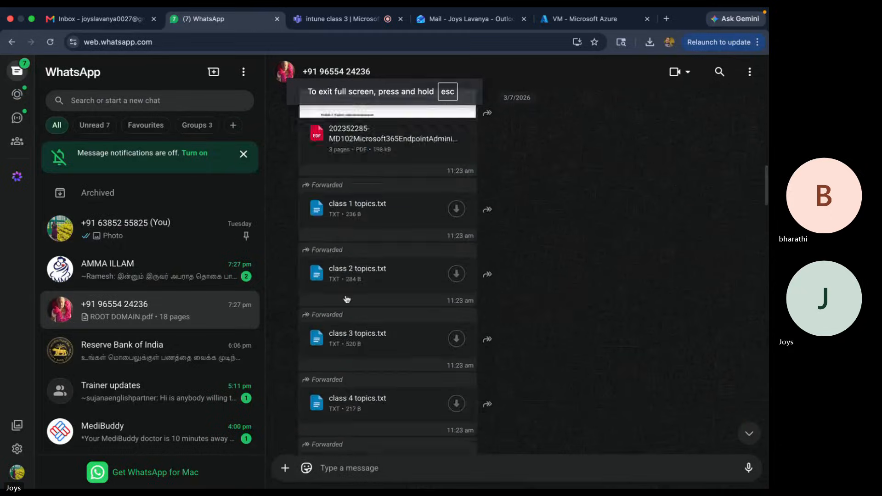
scroll(347, 298, "up", 2)
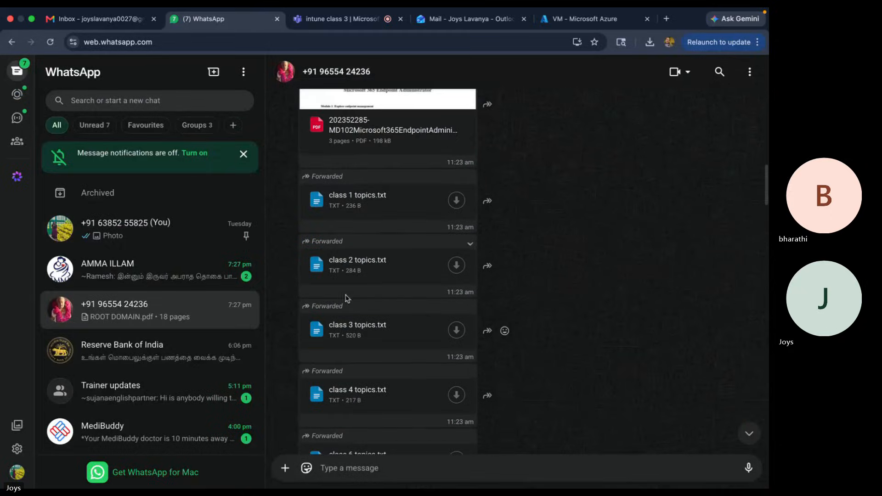
left_click(456, 200)
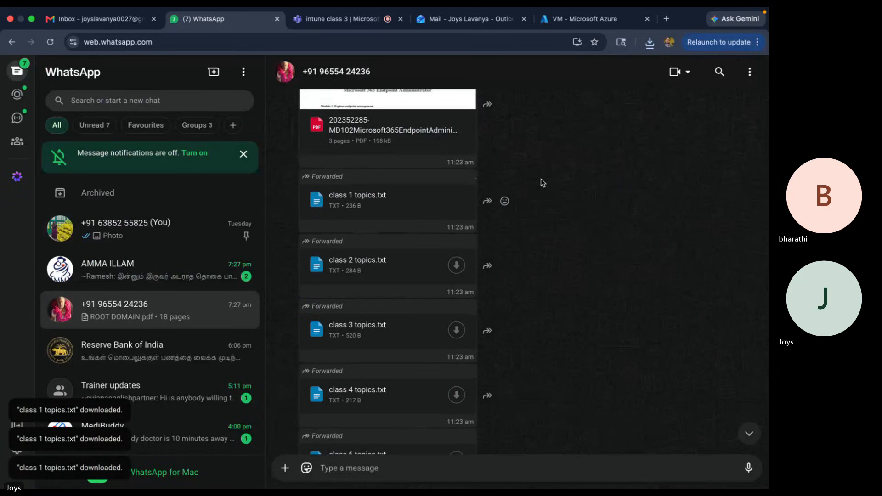
Open the downloaded class 1 topics.txt from the Downloads folder to read it, and minimize its window
left_click(648, 45)
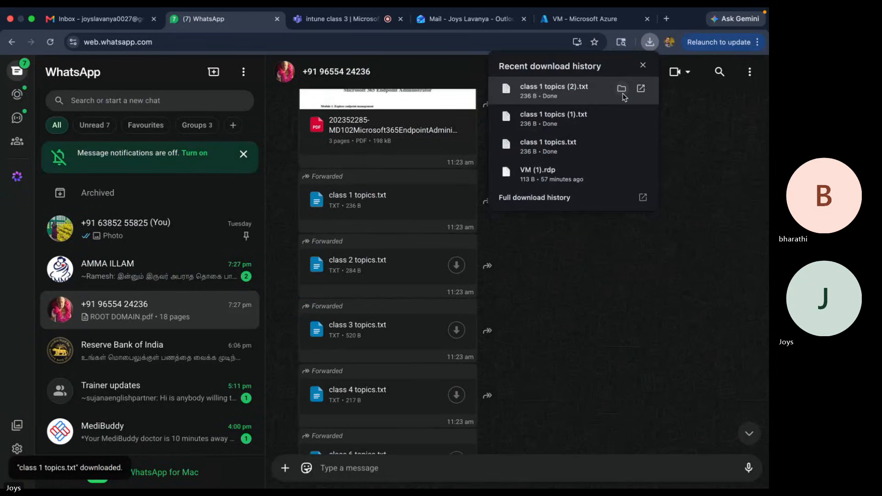
left_click(621, 118)
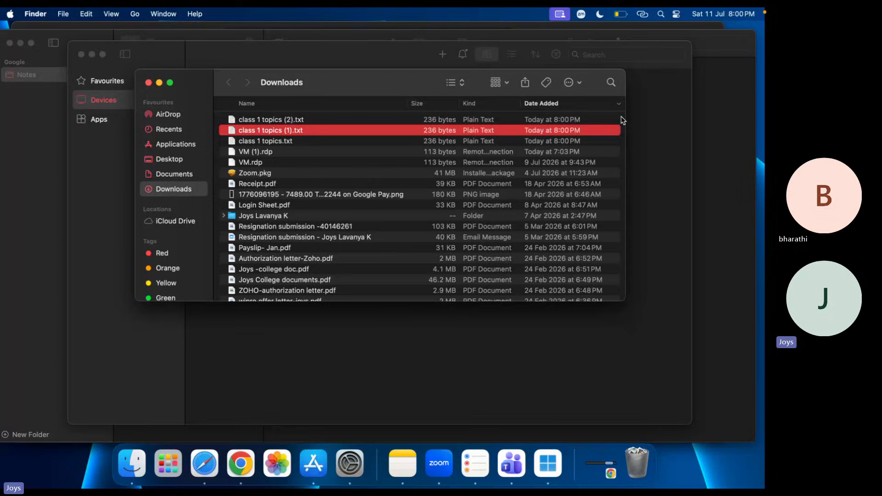
double_click(323, 140)
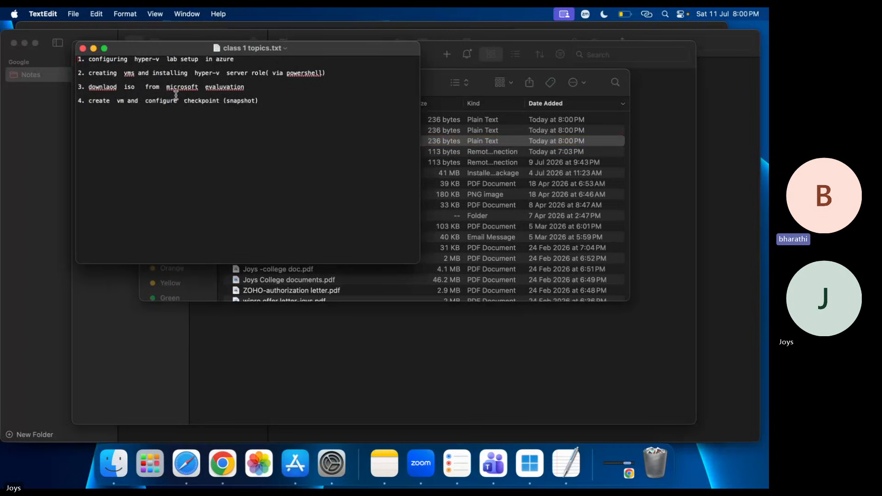
left_click(94, 48)
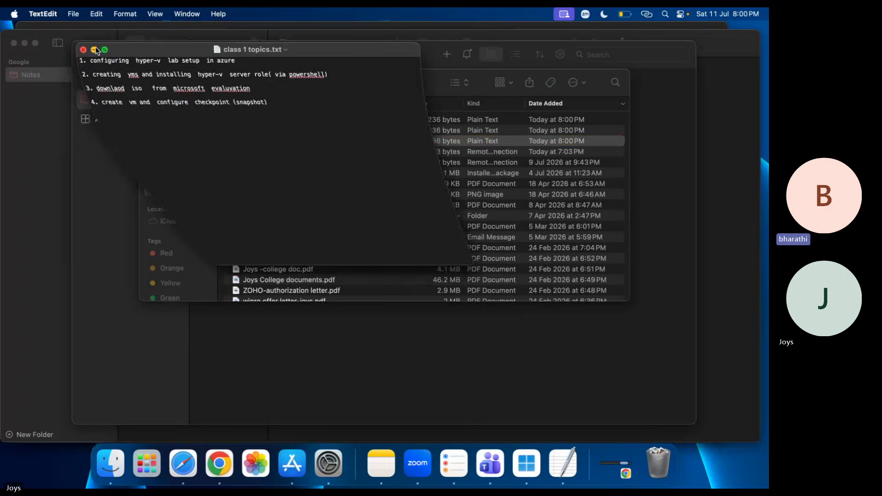
Switch back to WhatsApp in Google Chrome, download class 2 topics.txt, and open it from the Downloads folder
key("ctrl+Up")
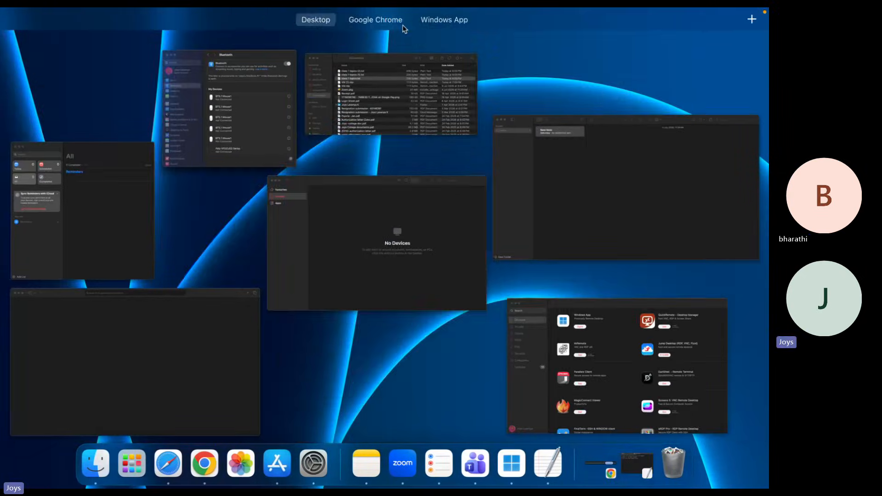
mouse_move(456, 55)
left_click(421, 57)
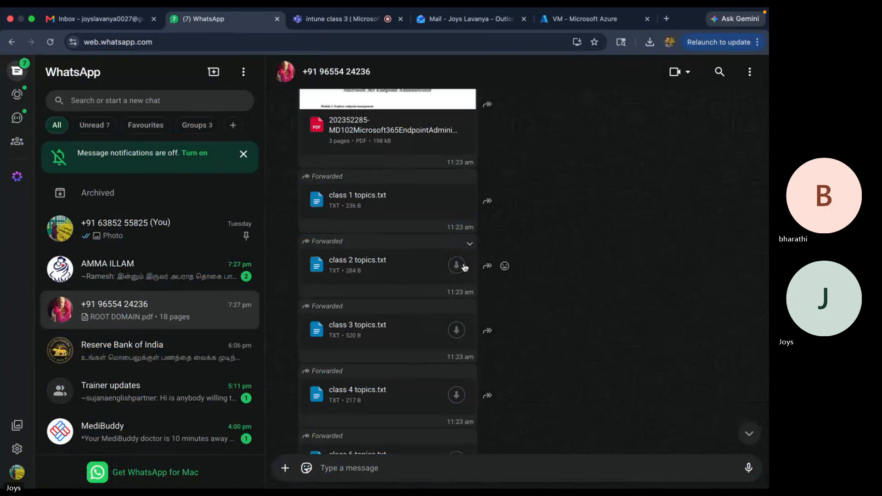
left_click(461, 266)
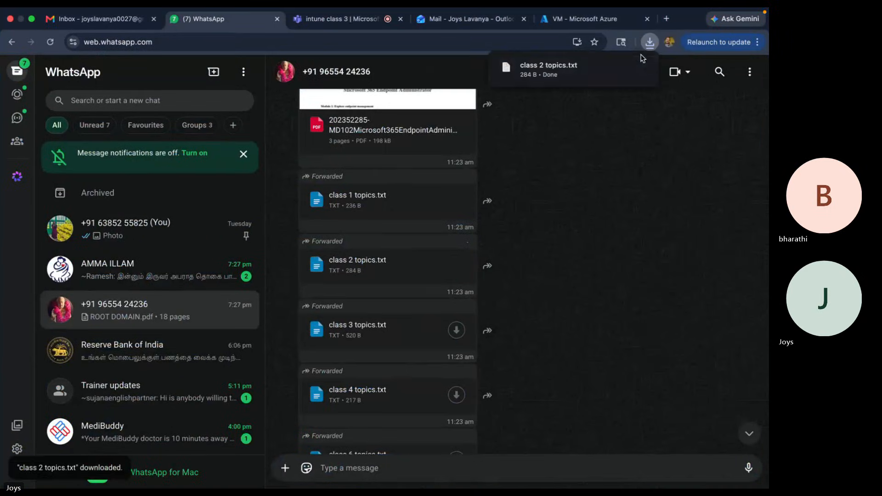
left_click(620, 68)
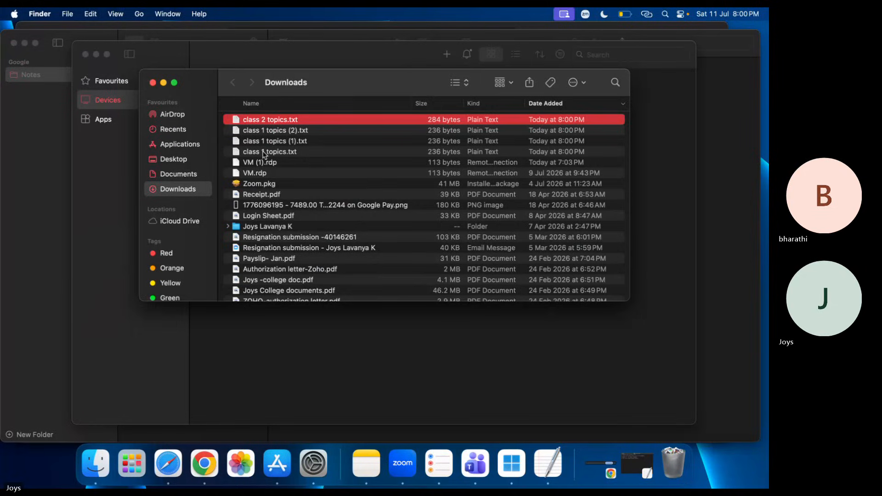
double_click(268, 120)
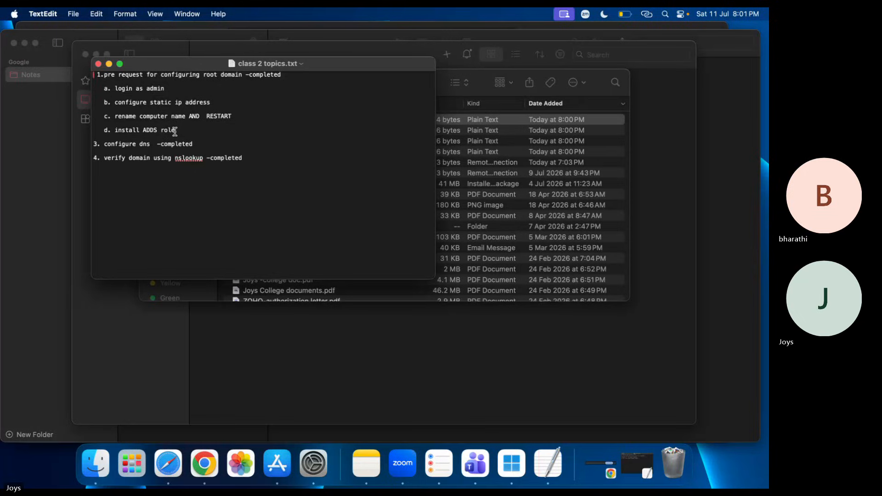
Switch to the Windows App session and display the DC virtual machine connection in full screen mode
key("ctrl+Up")
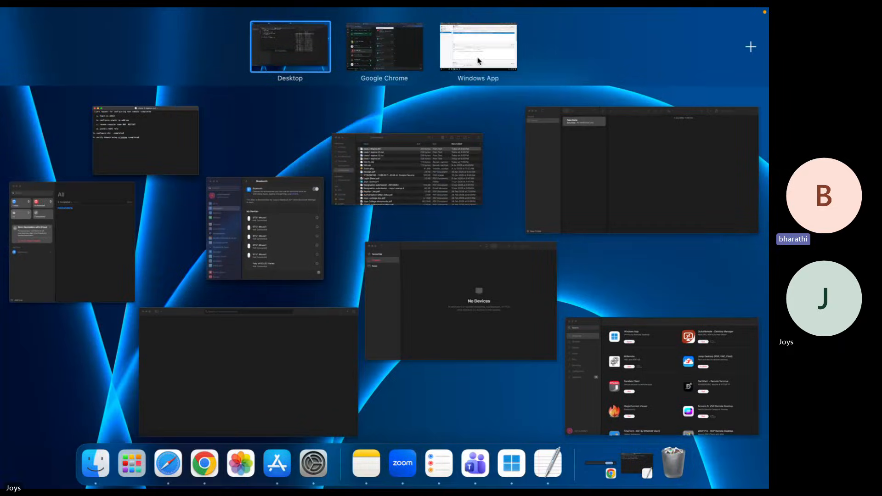
left_click(477, 57)
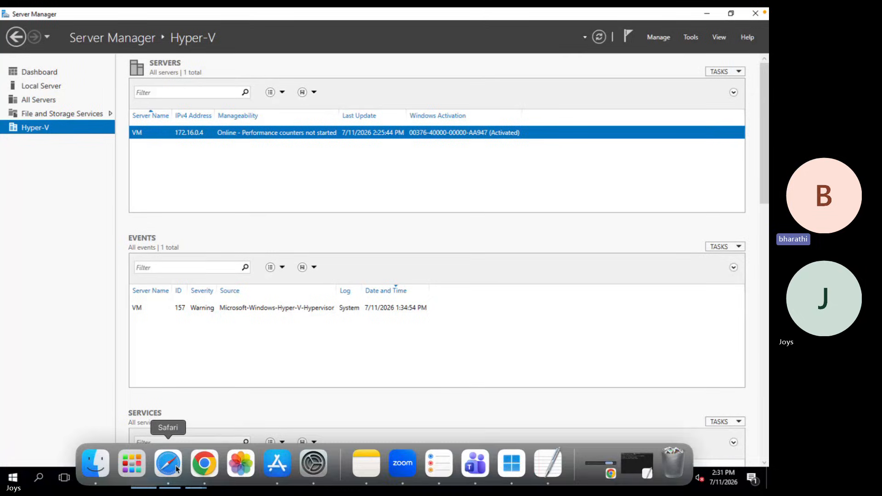
left_click(196, 477)
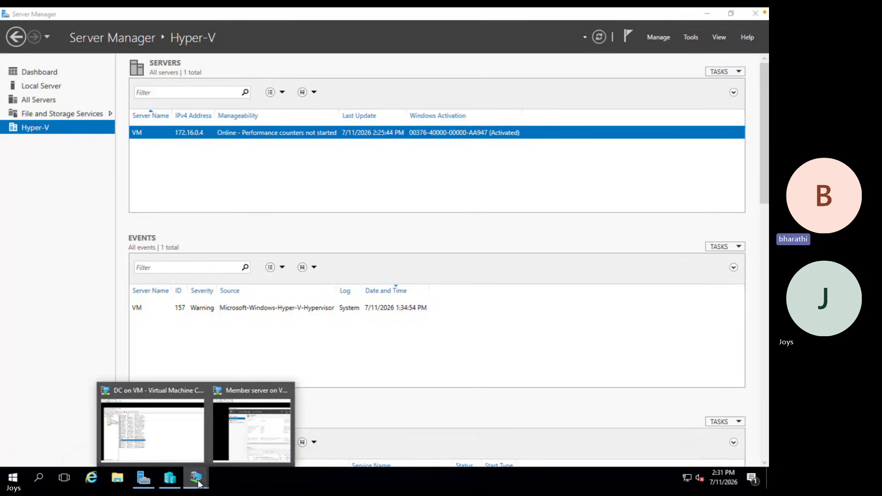
left_click(189, 447)
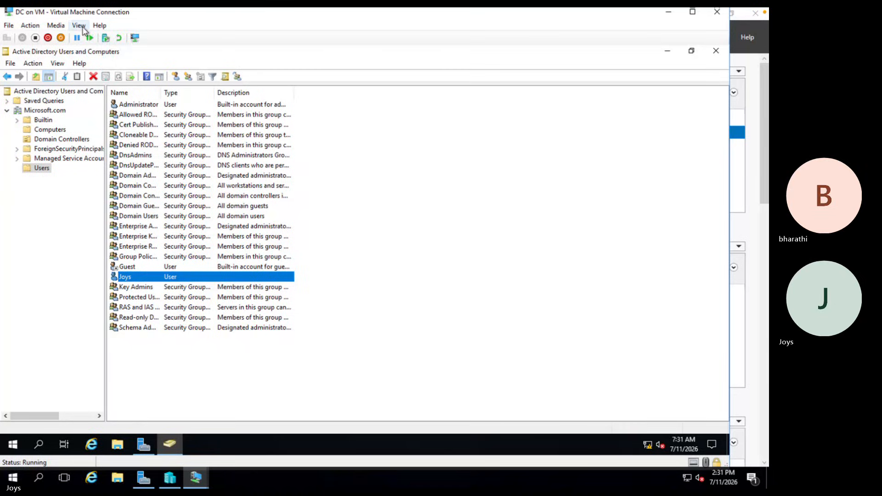
left_click(80, 26)
left_click(97, 38)
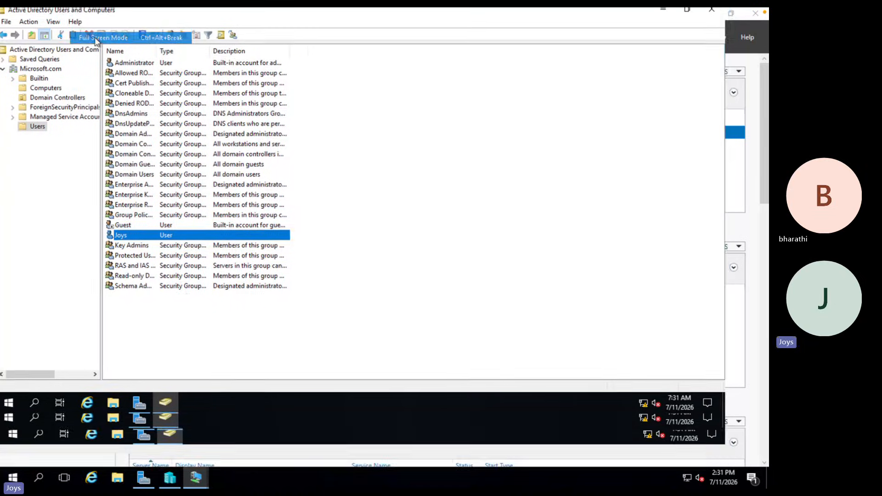
left_click(59, 439)
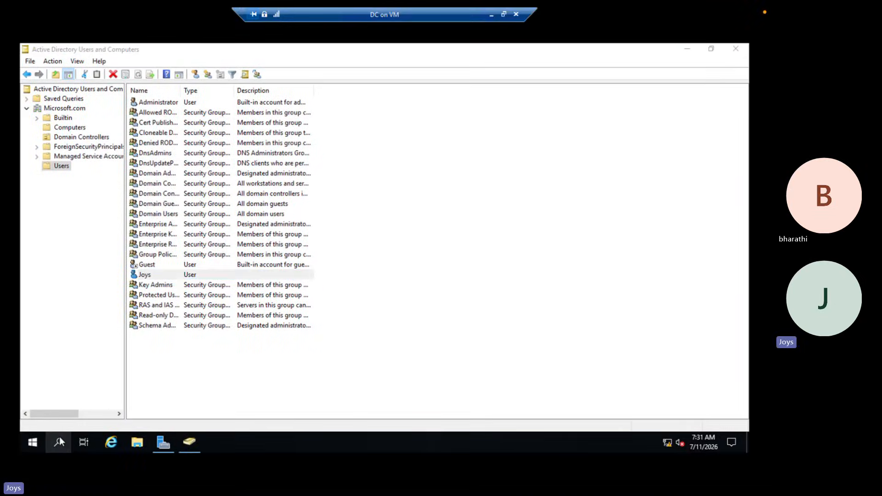
type("po")
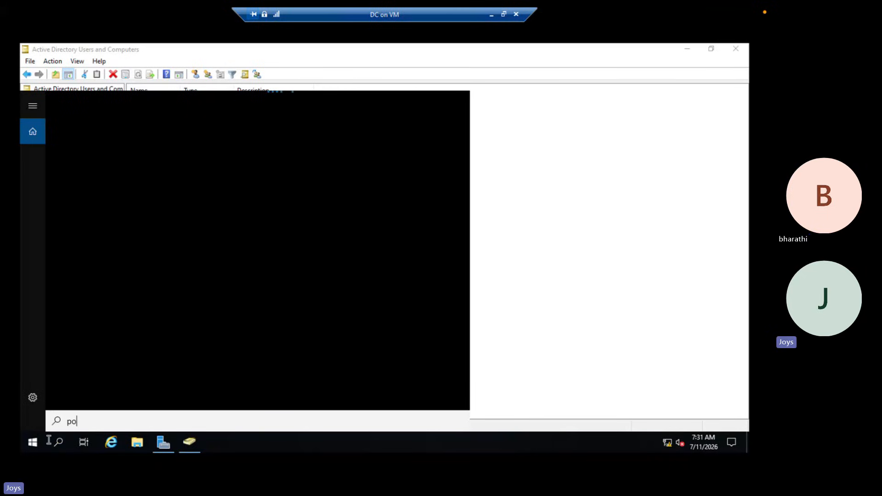
left_click(32, 445)
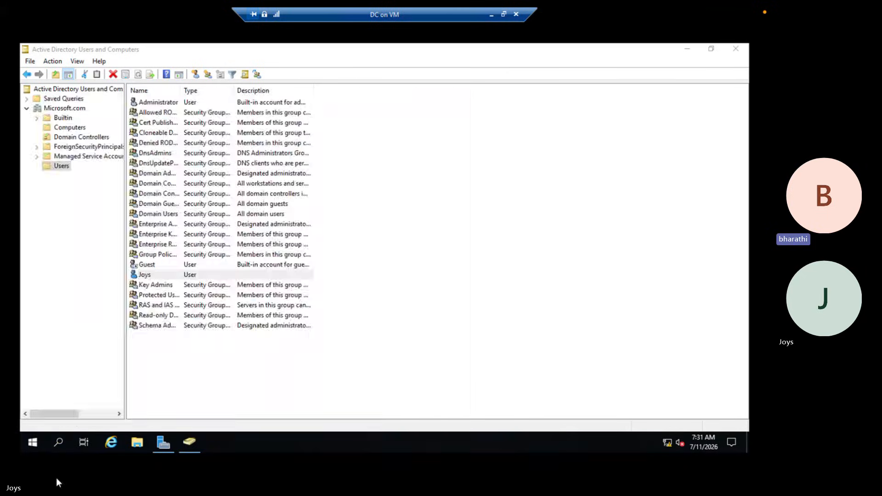
Launch Windows PowerShell as administrator on the DC and maximize its window
left_click(42, 439)
left_click(41, 439)
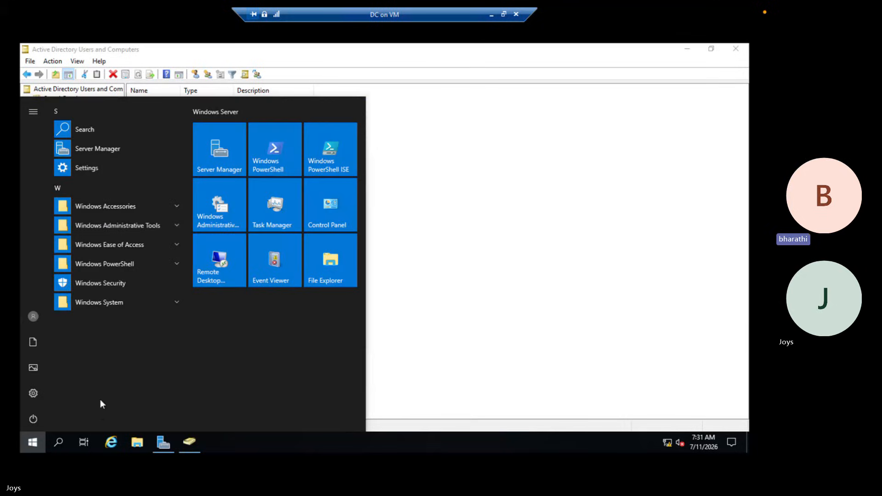
left_click(107, 266)
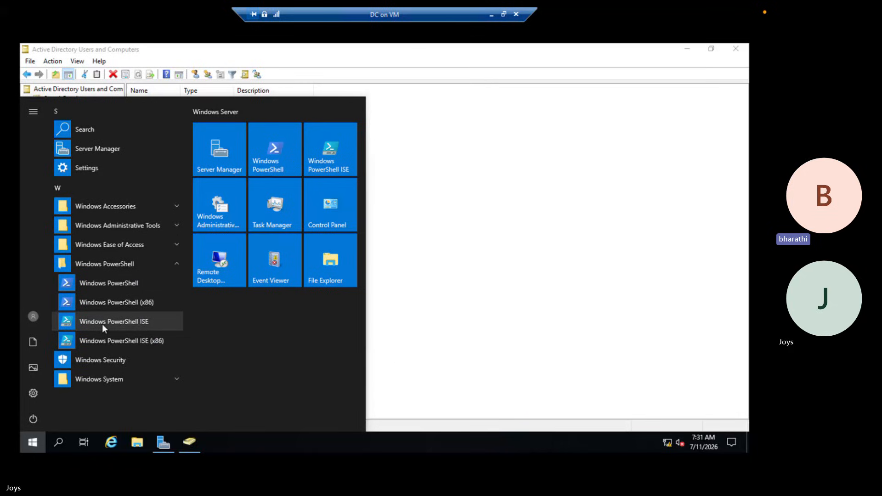
right_click(101, 277)
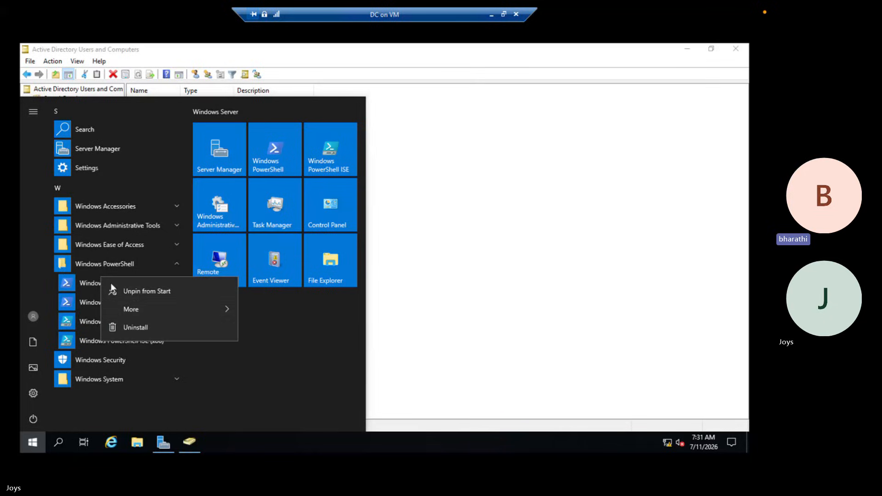
mouse_move(151, 306)
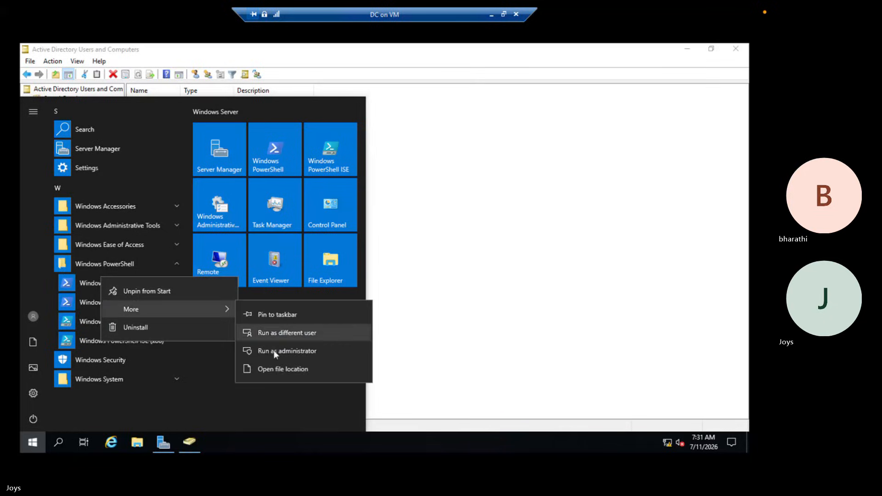
left_click(274, 352)
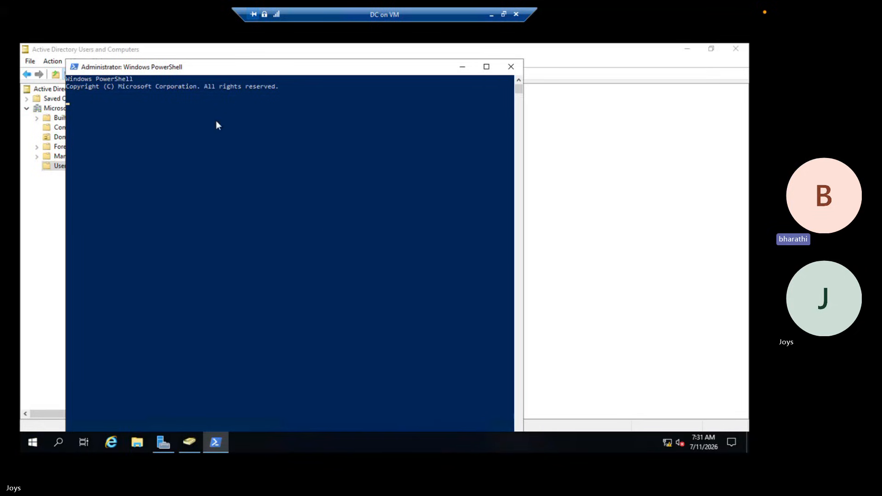
left_click(486, 67)
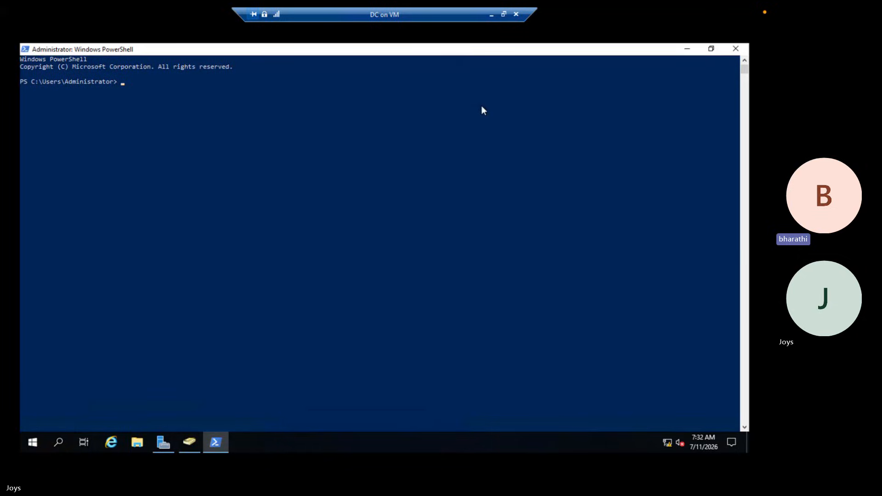
Set the PowerShell console font size to 20 in the window's properties
double_click(28, 59)
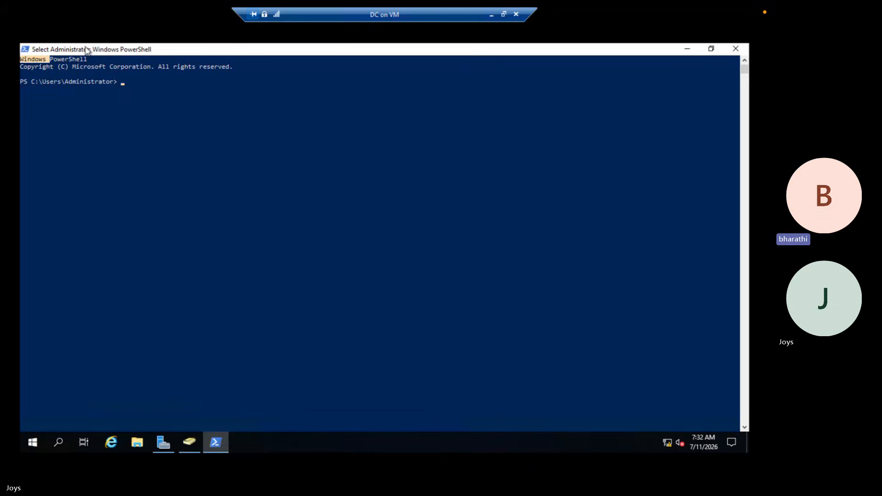
left_click(26, 50)
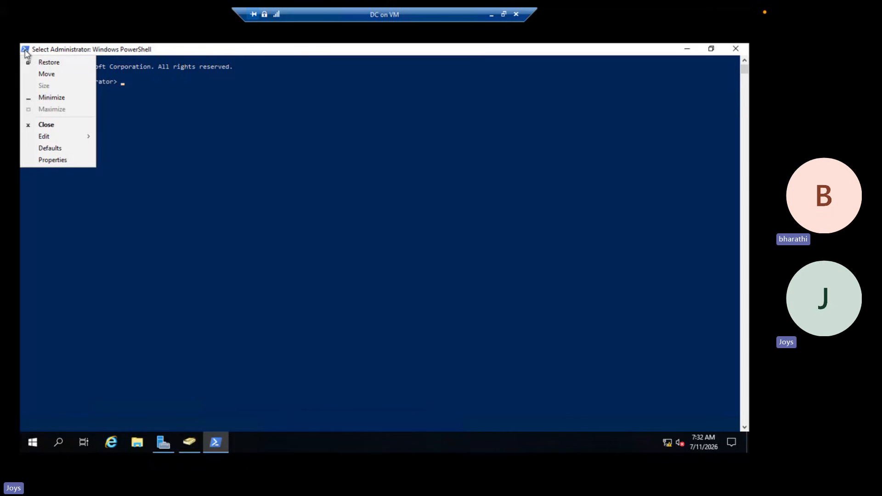
left_click(63, 159)
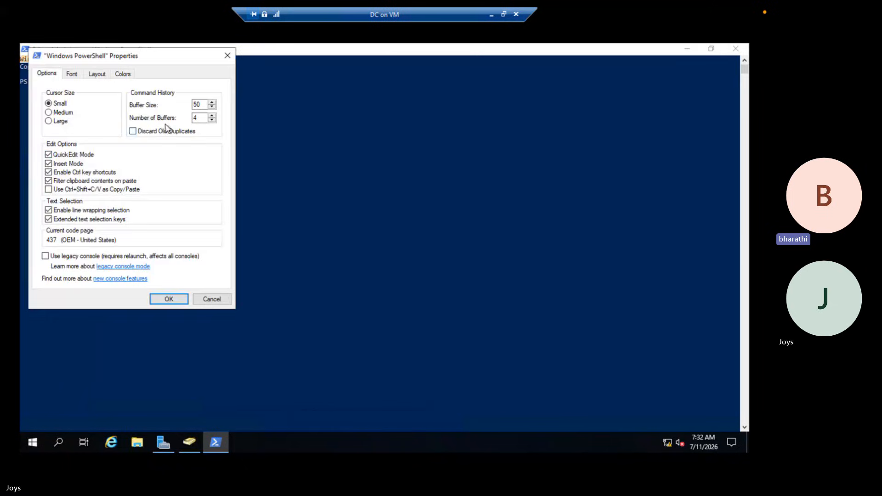
left_click(76, 76)
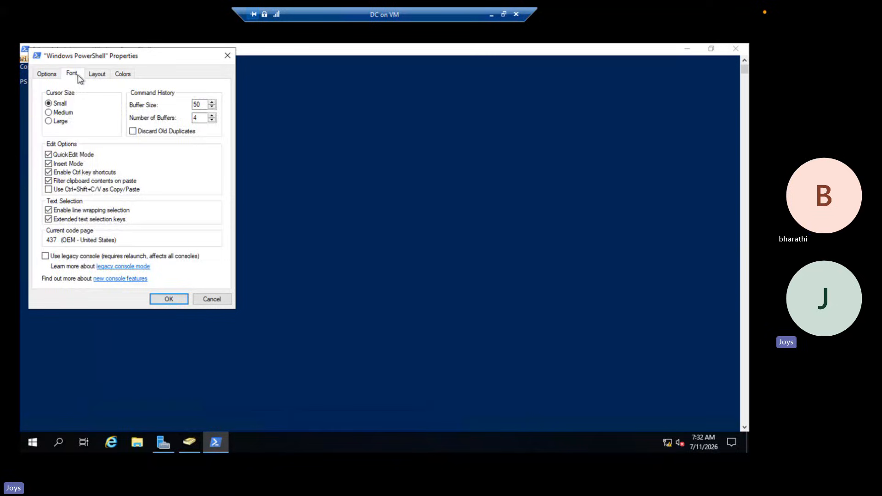
left_click(49, 131)
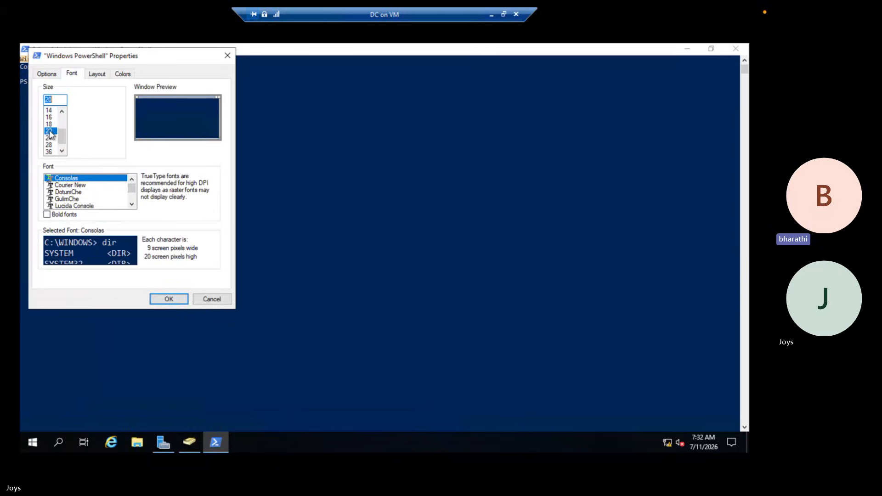
left_click(175, 299)
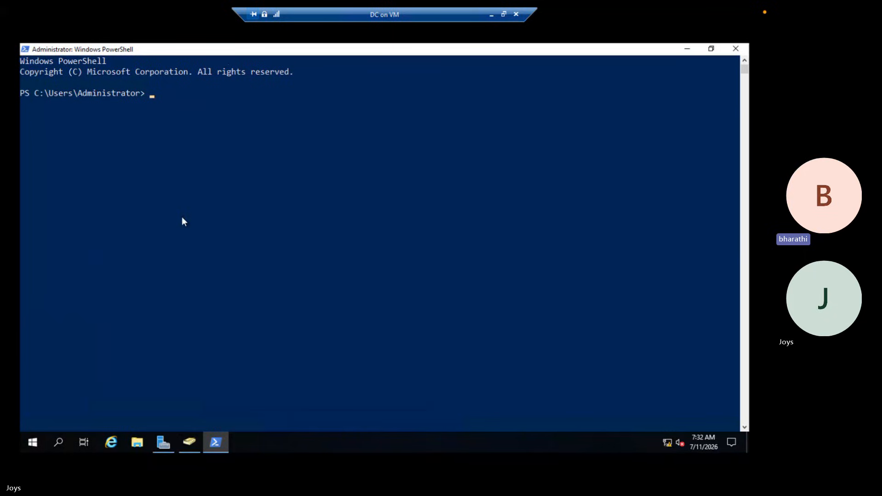
Run nslookup in PowerShell to check the default DNS server
type("nsloopup")
key("BackSpace")
key("BackSpace")
key("BackSpace")
key("BackSpace")
type("kup")
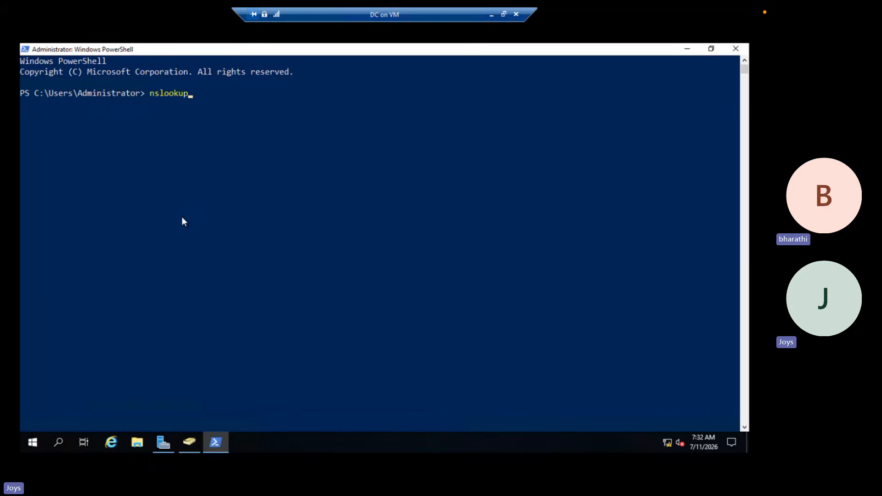
key("Return")
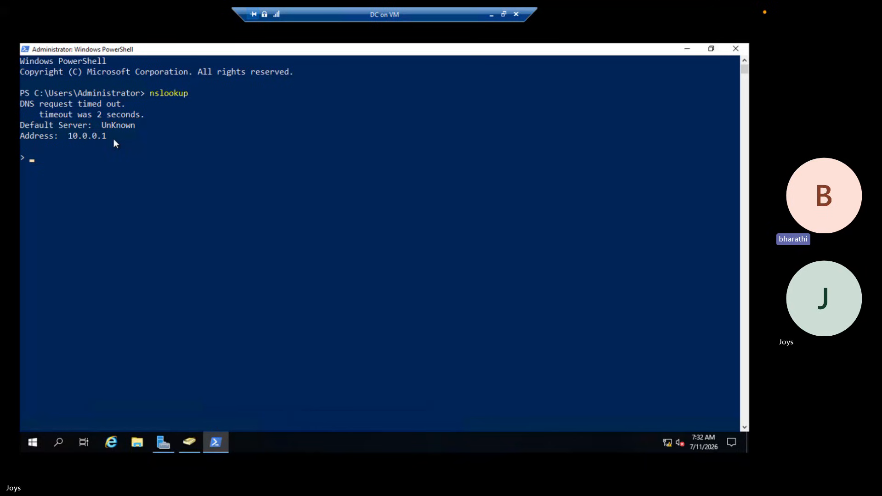
Minimize PowerShell and Active Directory Users and Computers, open DNS Manager from Server Manager, and maximize it
left_click(687, 50)
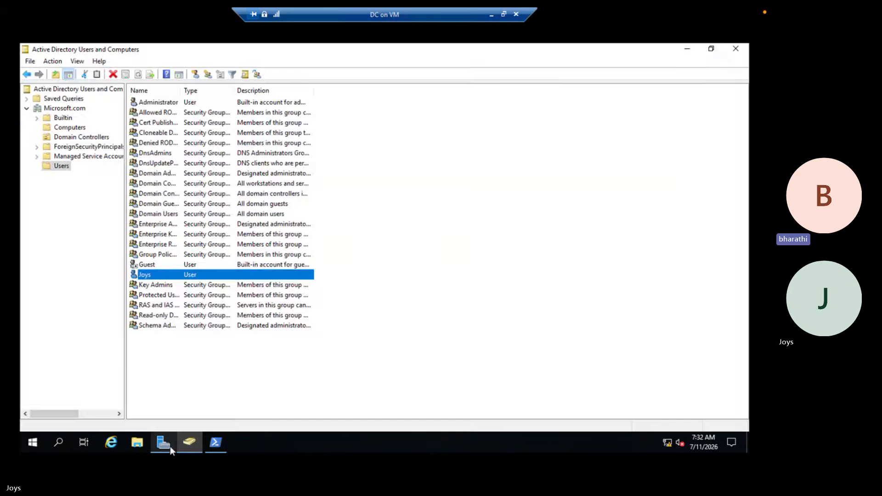
left_click(687, 50)
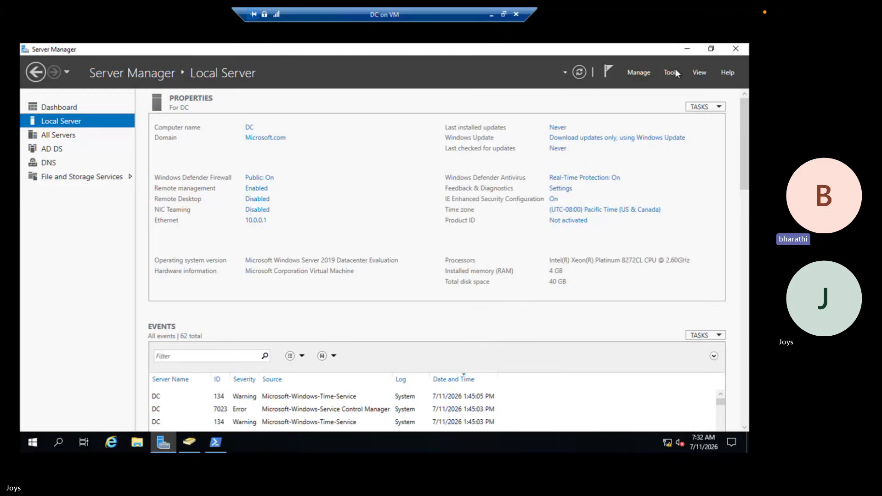
left_click(669, 73)
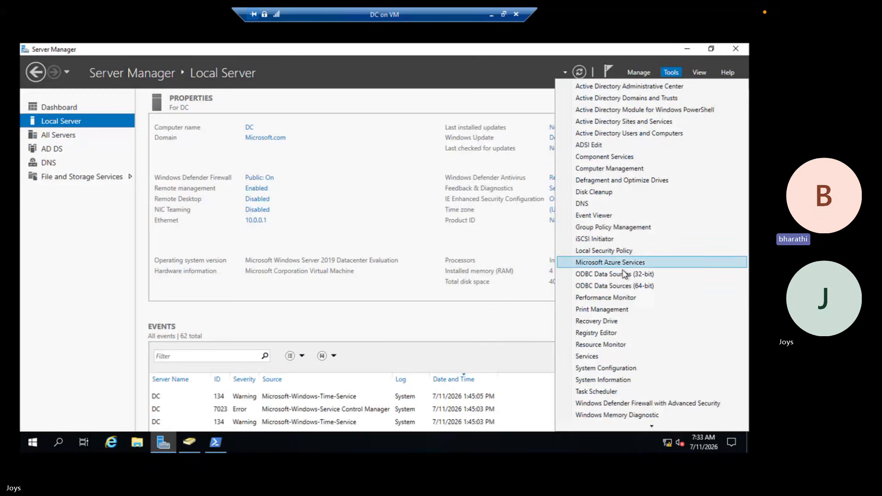
left_click(594, 203)
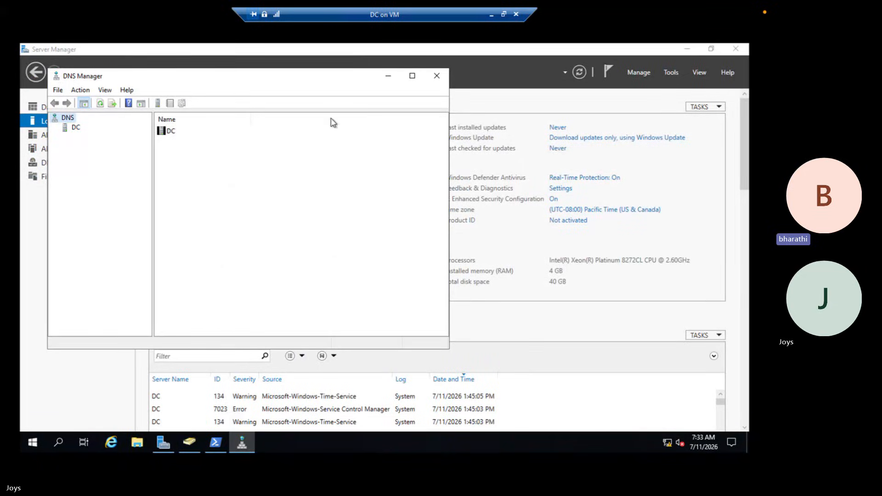
left_click(412, 75)
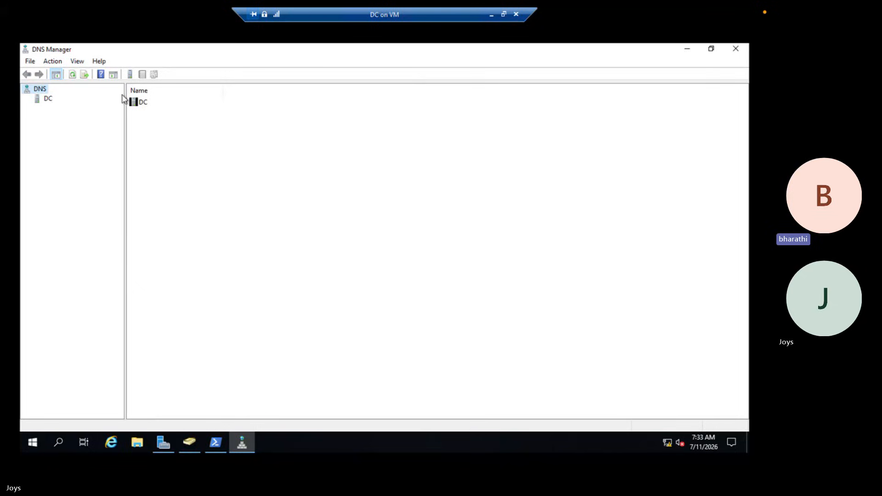
Expand the DC server in DNS Manager, check its Reverse Lookup Zones, and expand Forward Lookup Zones
left_click(46, 100)
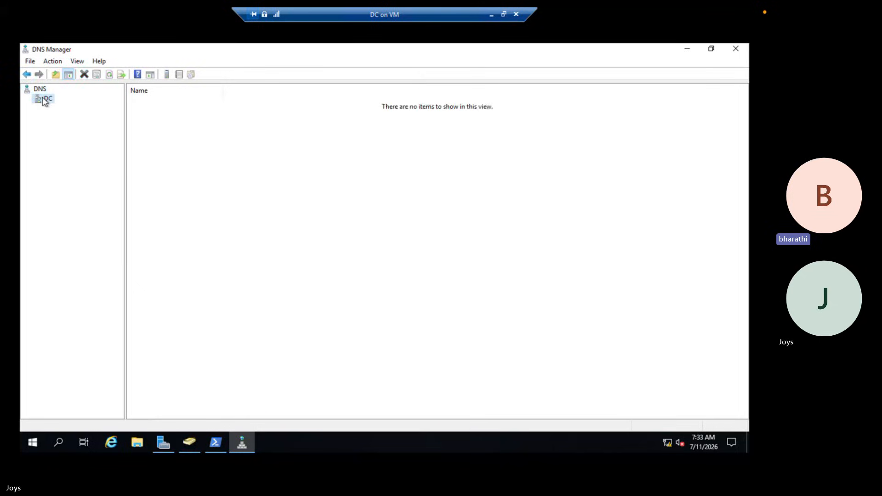
left_click(26, 99)
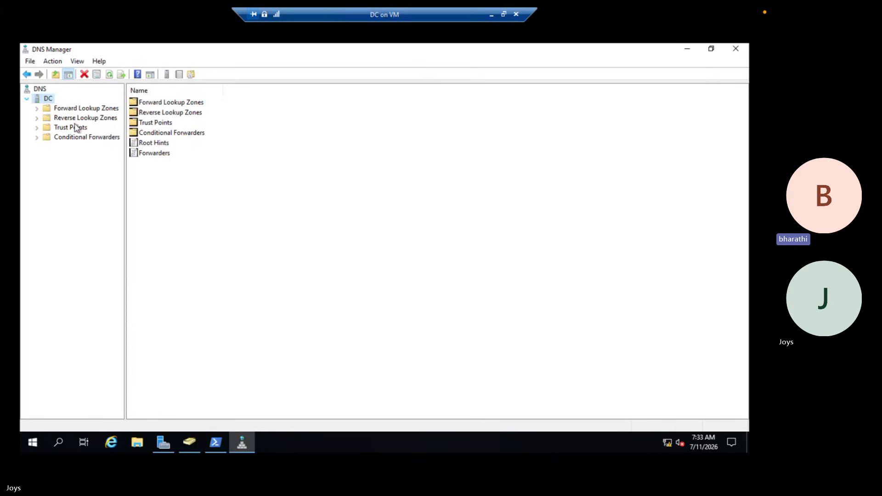
left_click(37, 118)
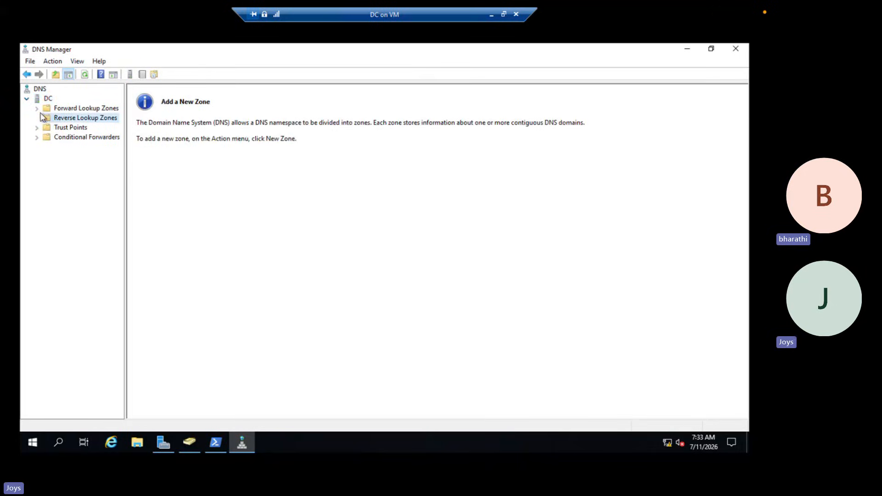
left_click(59, 111)
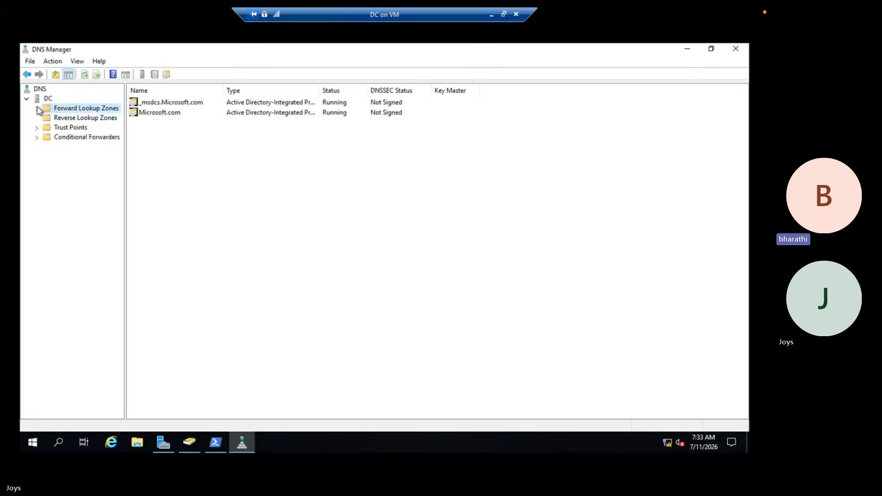
left_click(36, 109)
Examine the records in the _msdcs.Microsoft.com and Microsoft.com forward lookup zones, including the Host (A) records
left_click(82, 121)
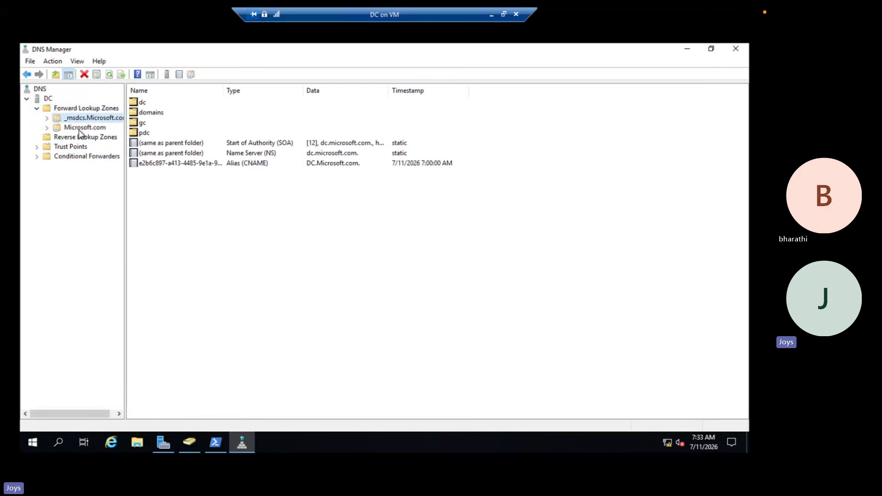
left_click(80, 130)
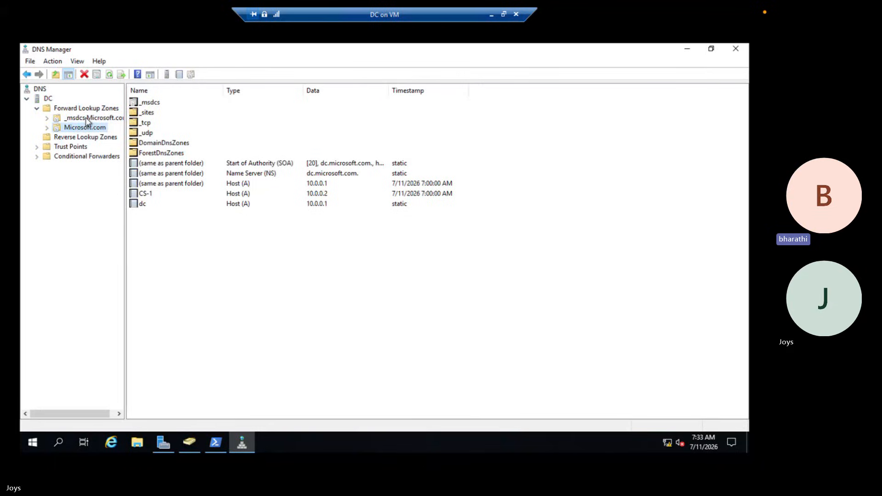
left_click(90, 121)
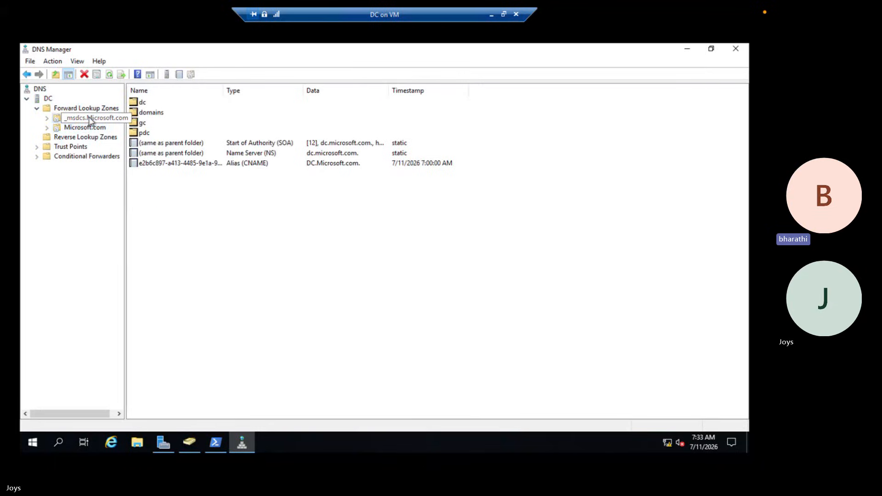
left_click(87, 128)
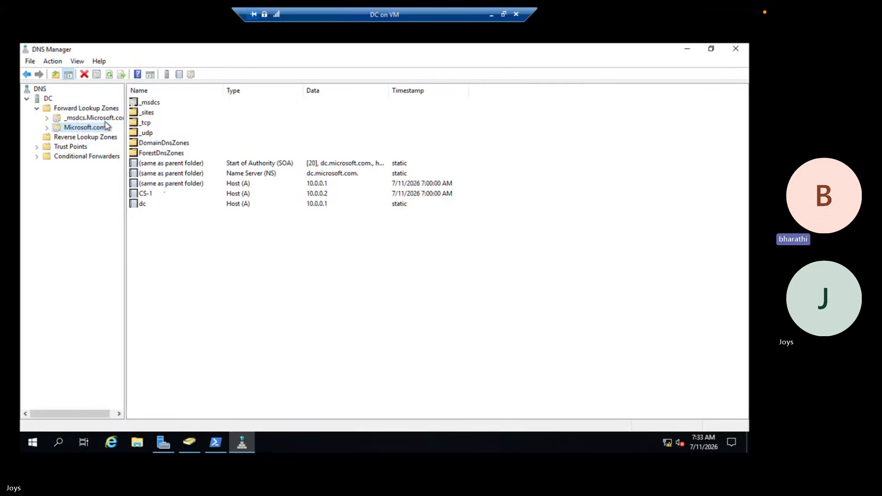
left_click(235, 184)
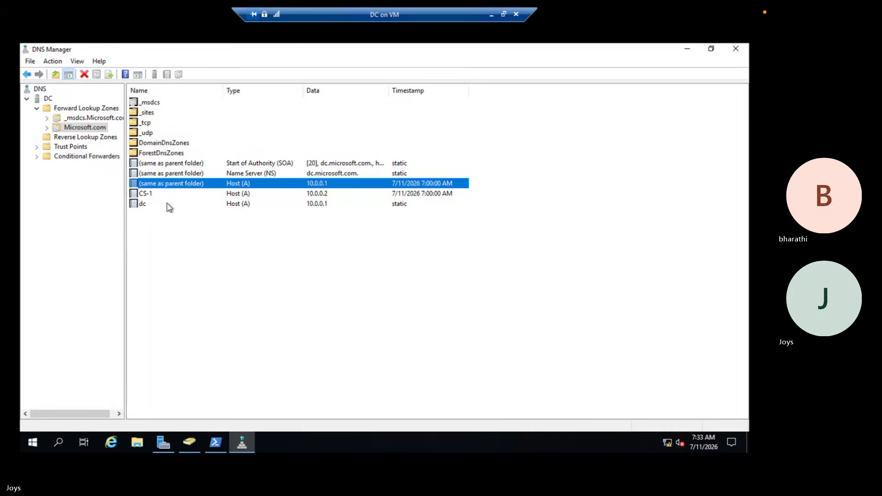
left_click(90, 118)
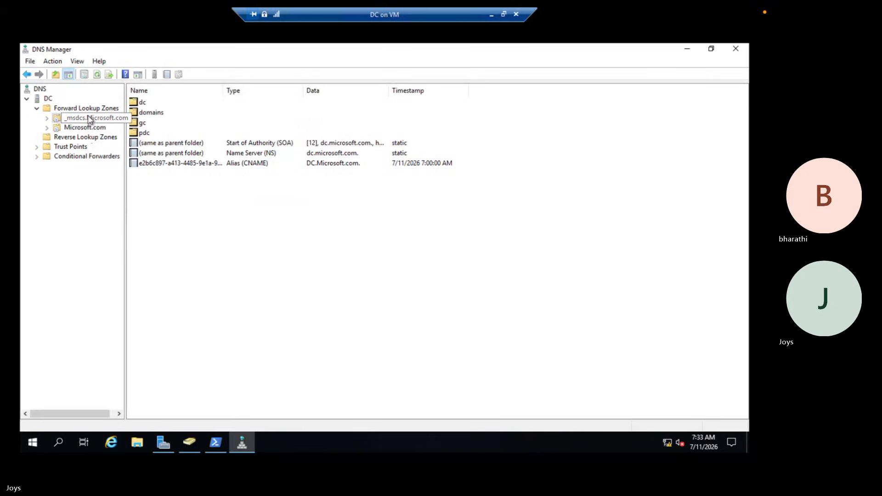
left_click(88, 128)
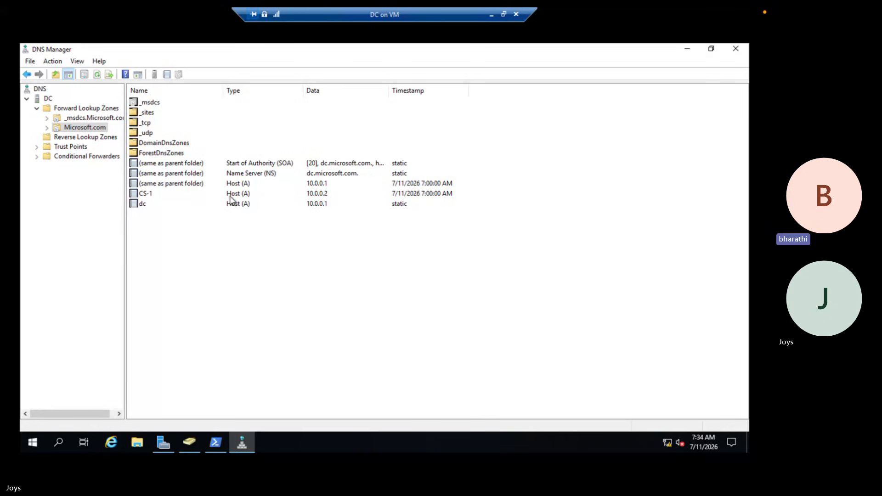
left_click(311, 205)
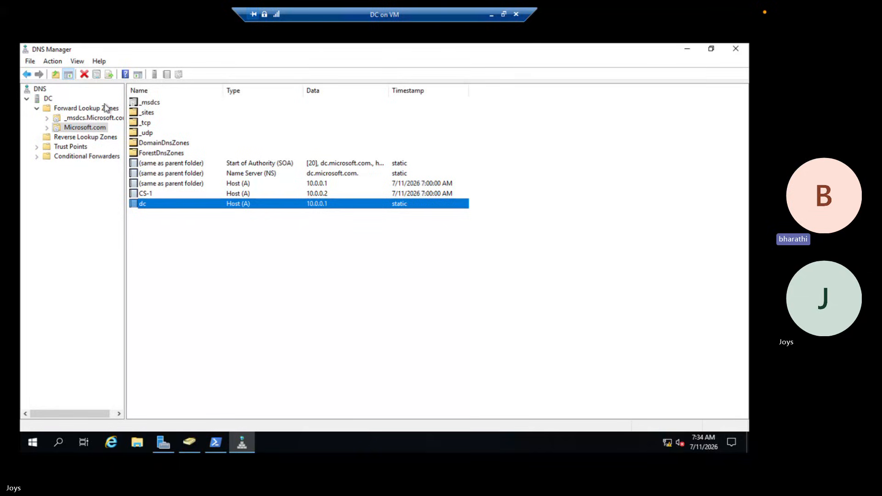
Start a new reverse lookup zone as an AD-stored primary IPv4 zone, replicated to all domain controller DNS servers in the Microsoft.com domain
left_click(62, 139)
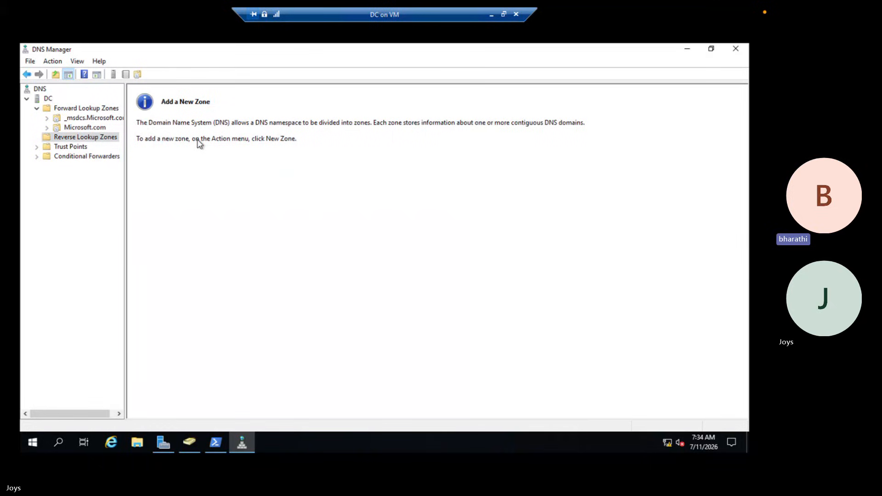
right_click(95, 142)
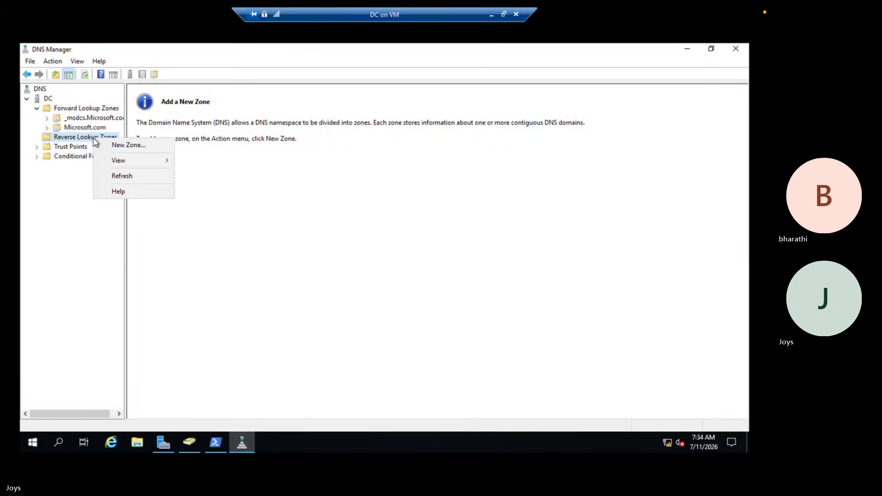
left_click(139, 144)
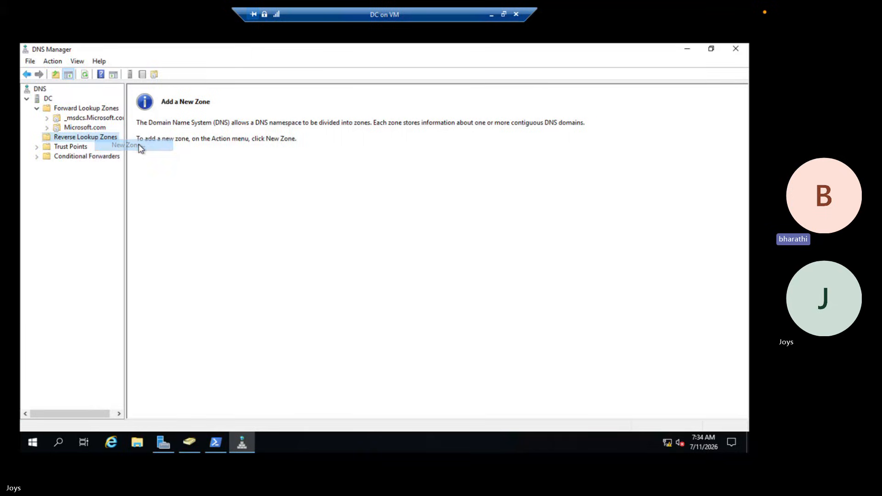
left_click(222, 245)
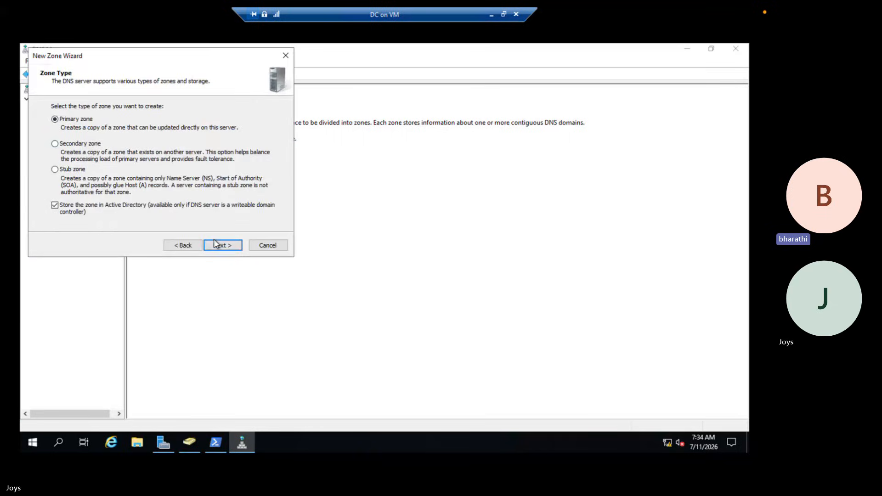
left_click(214, 240)
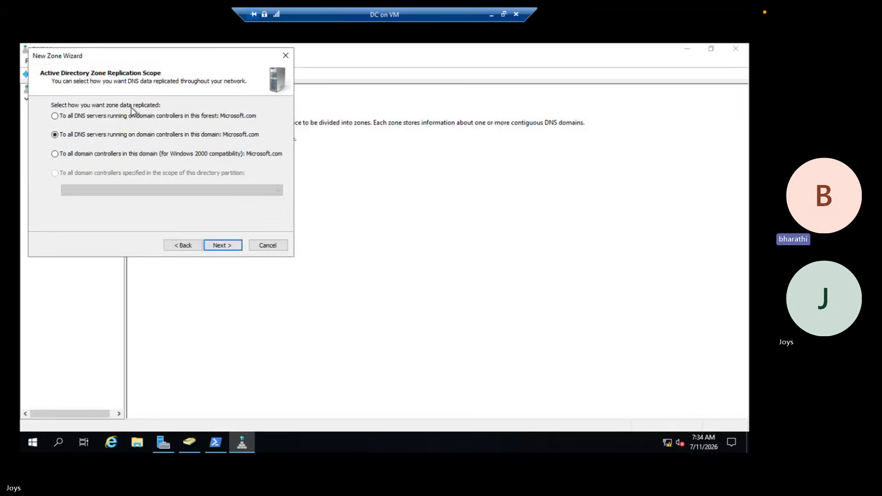
left_click(213, 246)
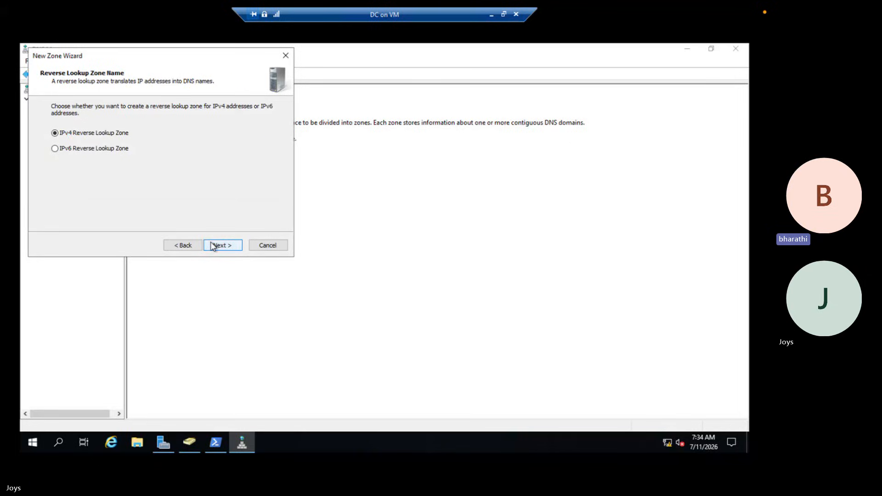
left_click(213, 246)
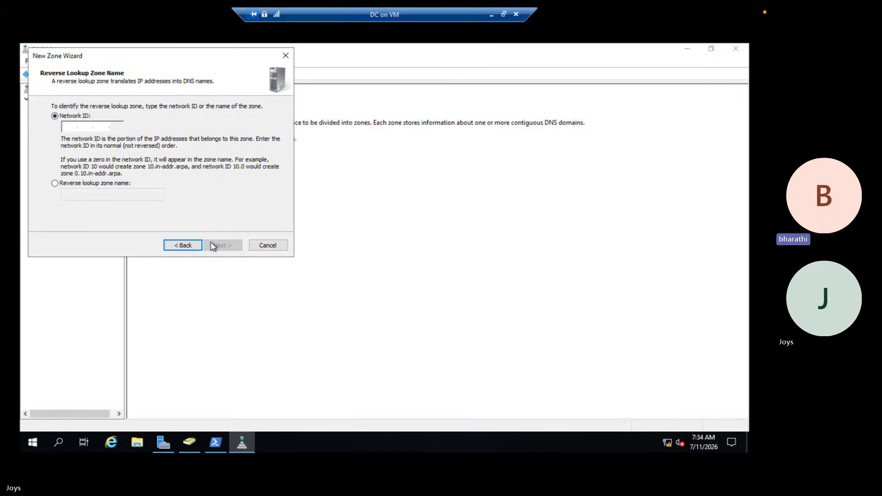
Set the zone's network ID to 10.0.0, allow only secure dynamic updates, and finish creating the zone
left_click(69, 126)
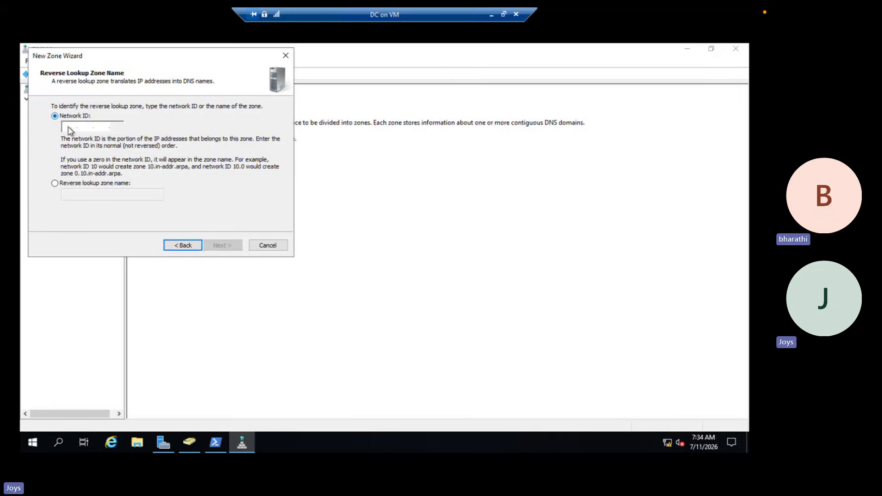
type("10")
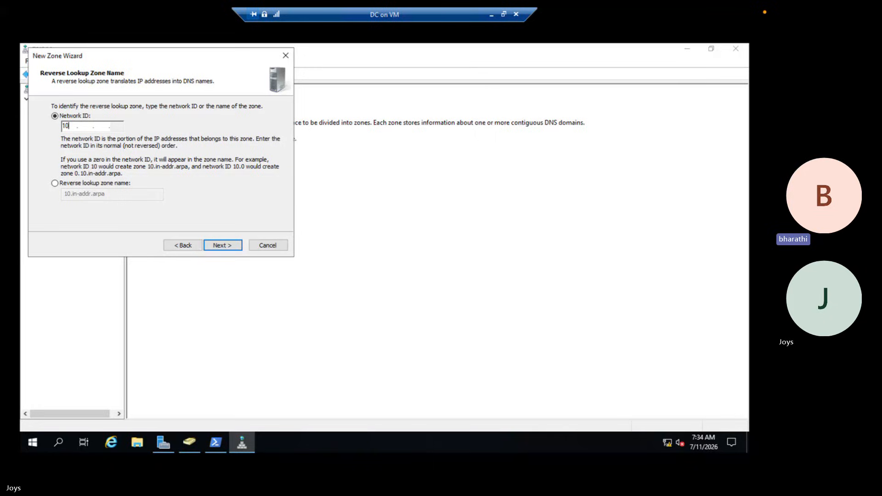
type(".0.0")
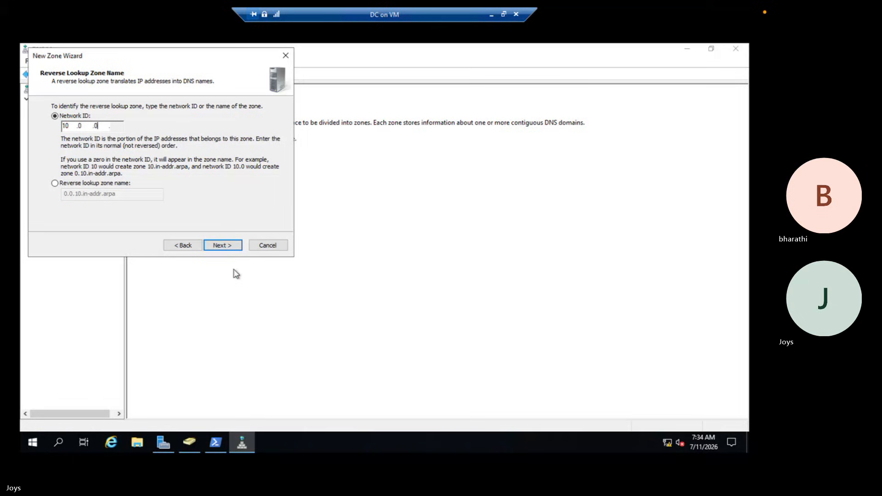
left_click(224, 246)
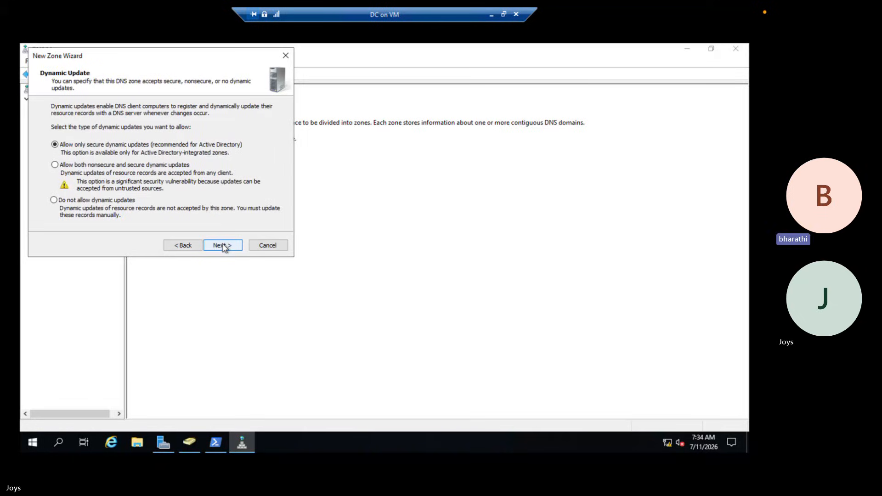
left_click(223, 245)
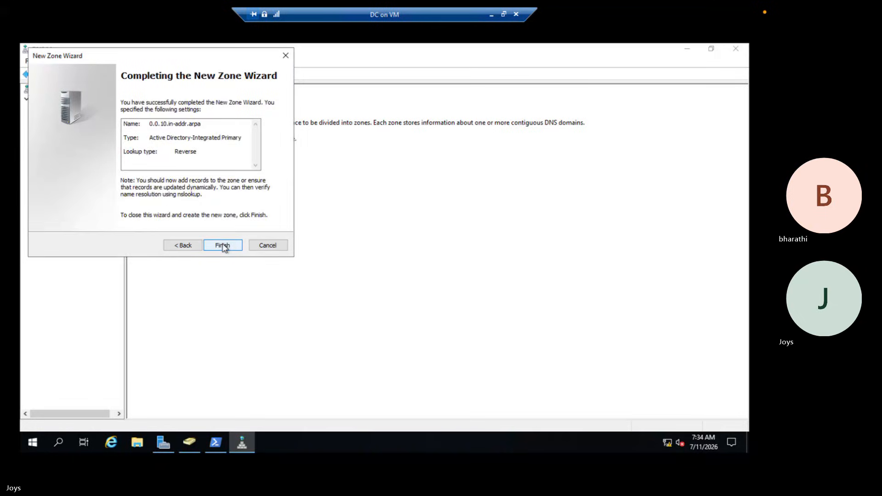
left_click(223, 245)
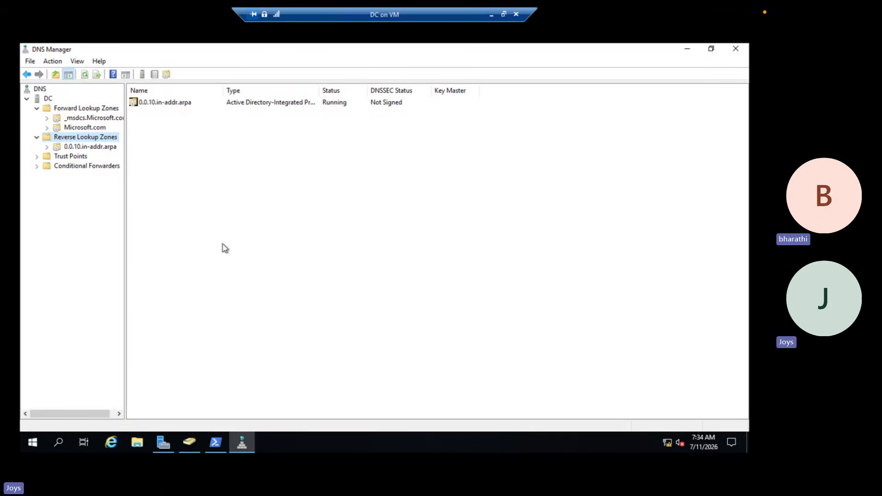
Start a new pointer (PTR) record in the 0.0.10.in-addr.arpa zone with host IP address 10.0.0.1
left_click(85, 148)
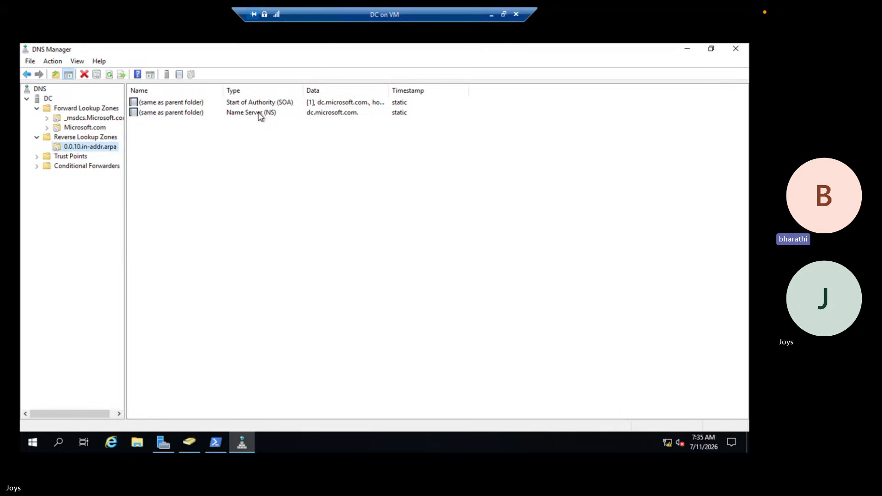
right_click(110, 149)
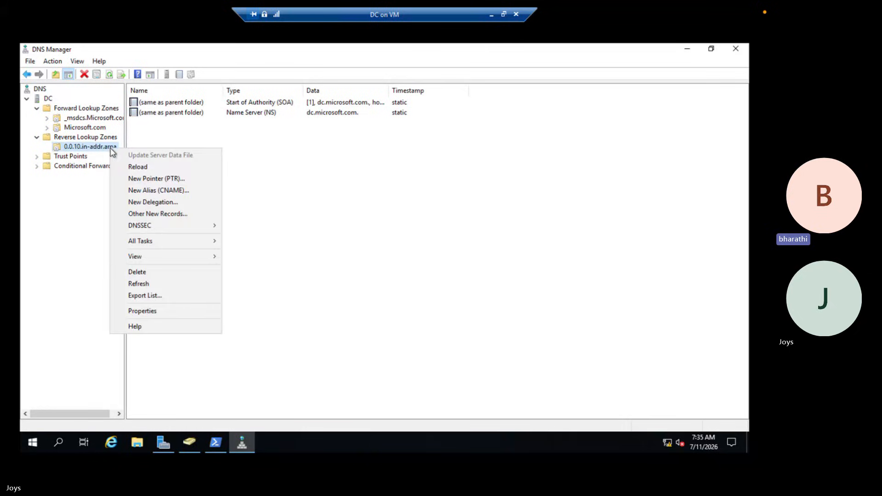
mouse_move(158, 242)
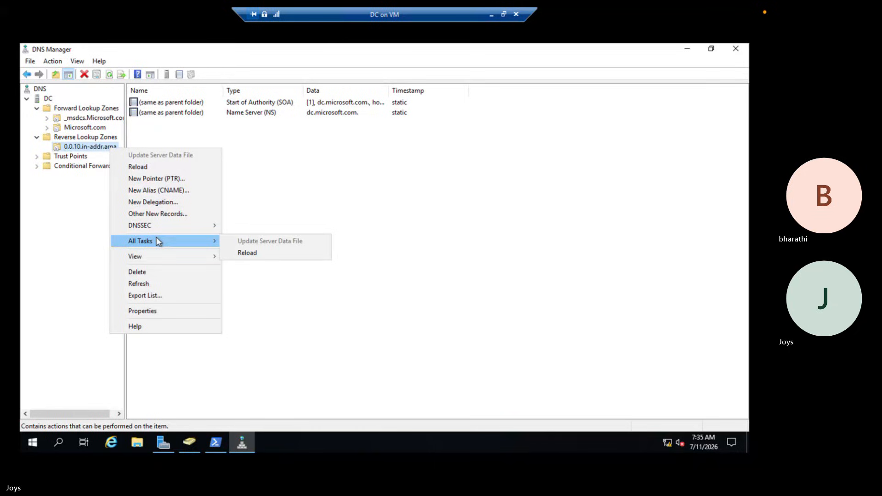
left_click(169, 178)
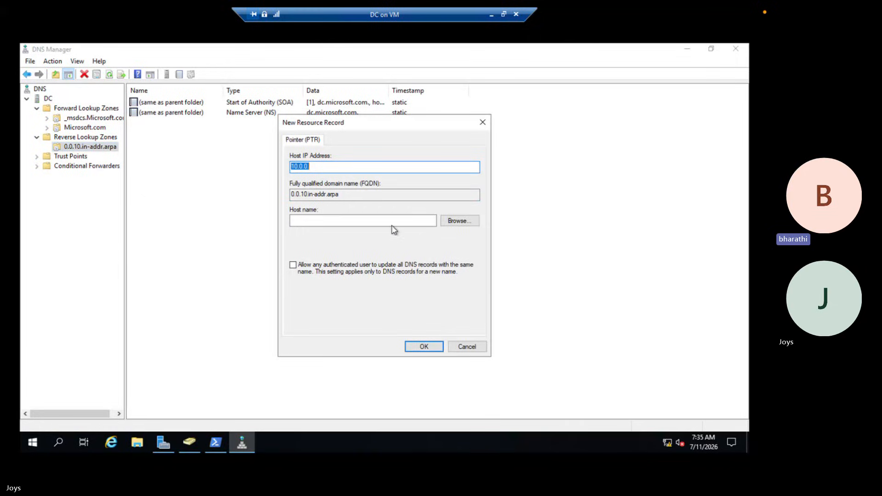
left_click(350, 169)
type("1")
Browse the DC's Microsoft.com forward lookup zone for the dc host record, use it as the PTR host name, and create the record
left_click(456, 223)
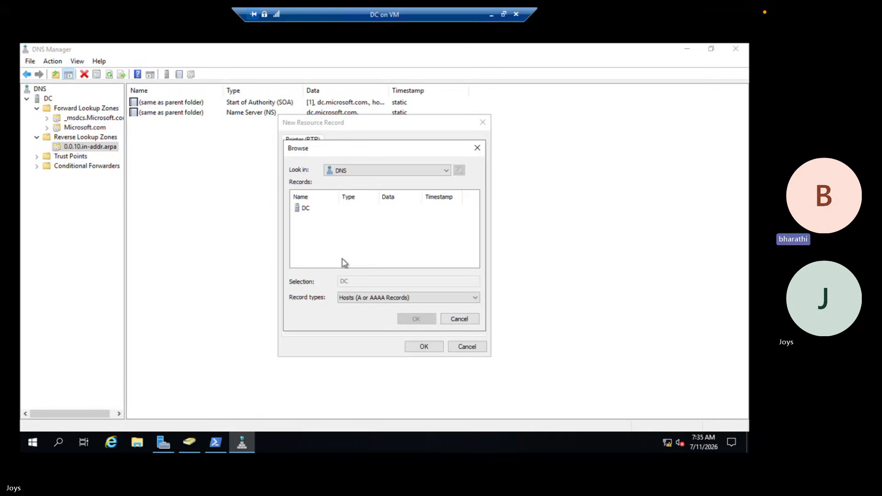
left_click_drag(366, 152, 567, 148)
double_click(525, 207)
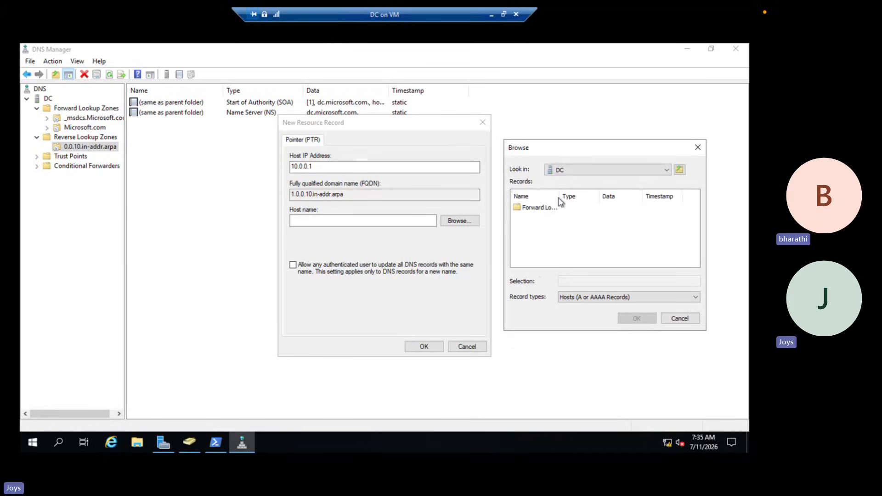
left_click_drag(560, 196, 608, 196)
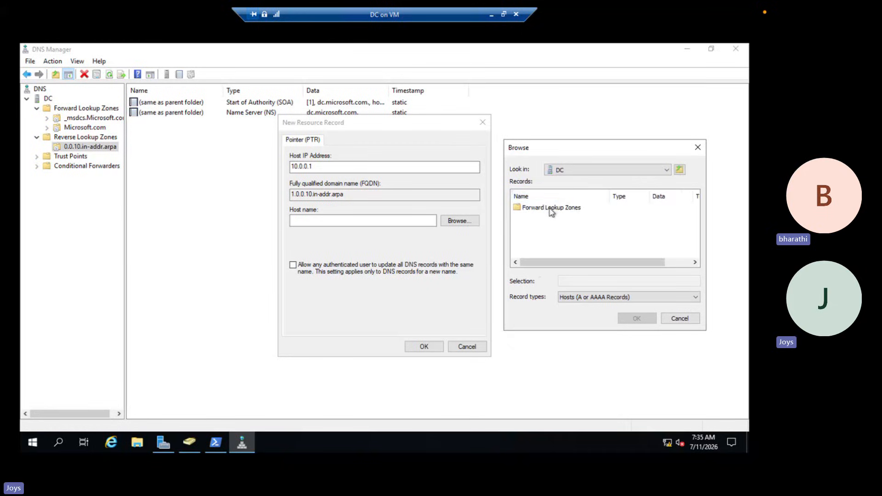
double_click(550, 207)
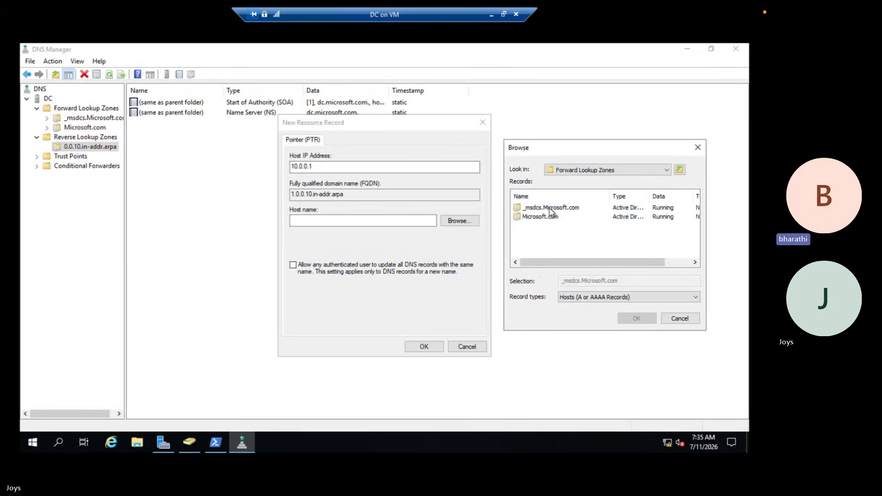
double_click(541, 218)
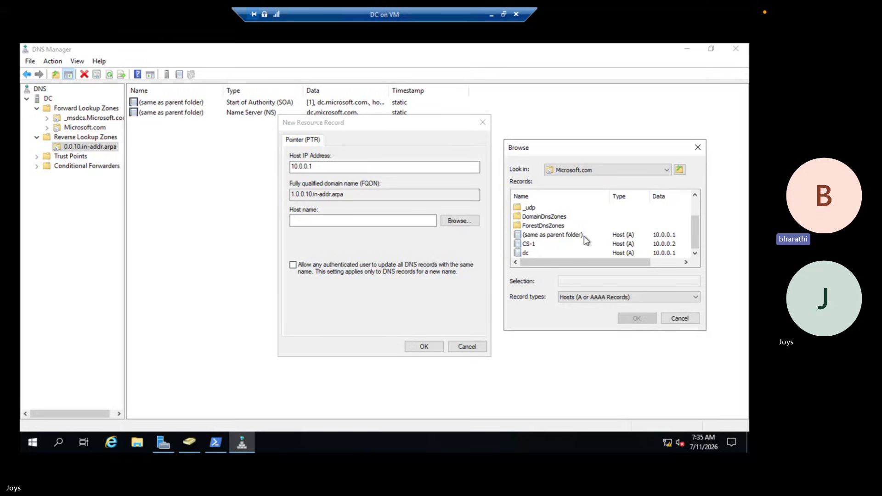
left_click(585, 235)
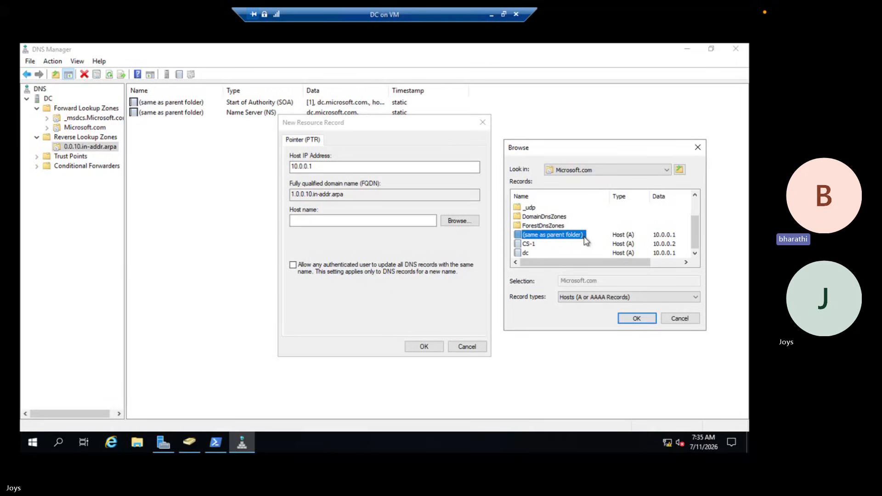
left_click(567, 252)
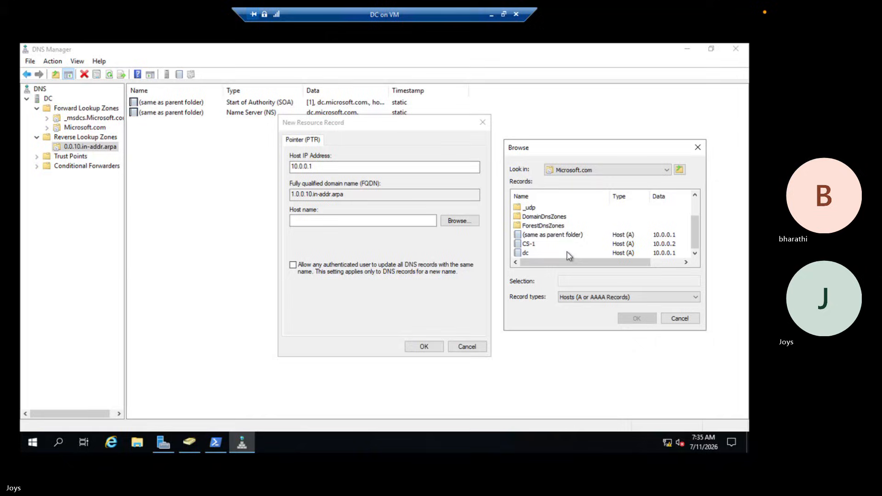
left_click(527, 253)
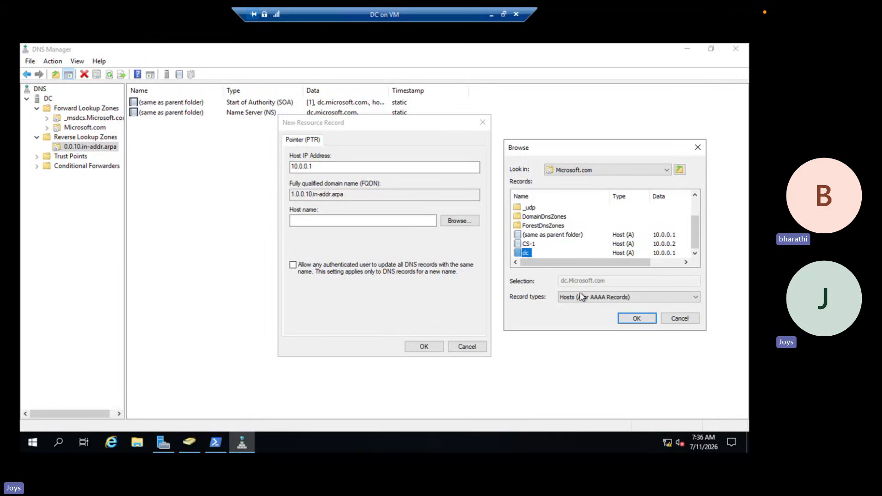
left_click(650, 321)
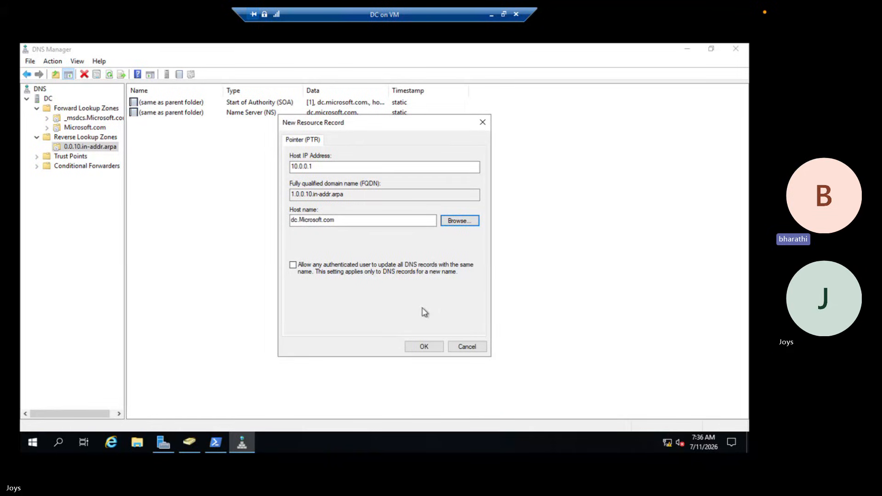
left_click(417, 346)
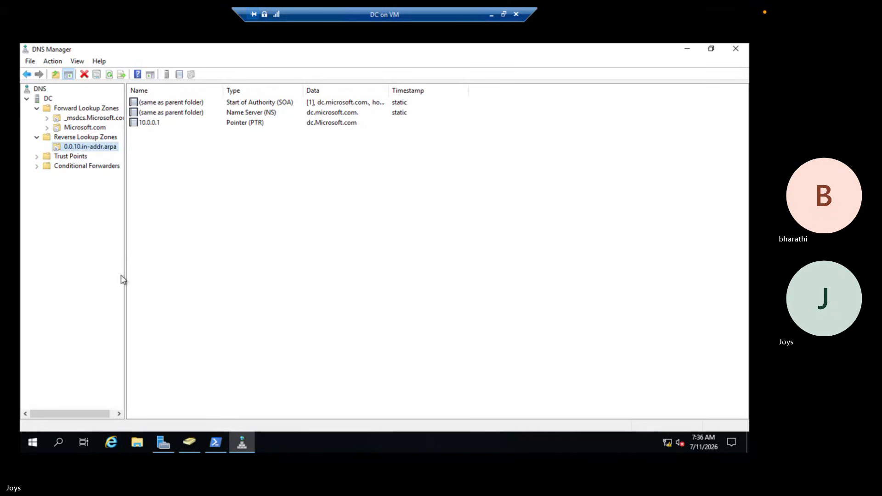
Switch to PowerShell, exit the running nslookup session, and run nslookup again to recheck the default DNS server
left_click(222, 440)
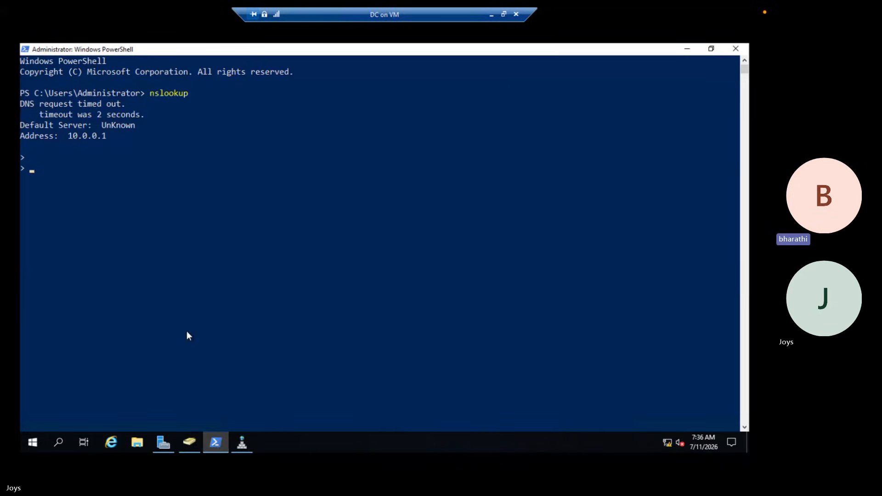
key("ctrl+c")
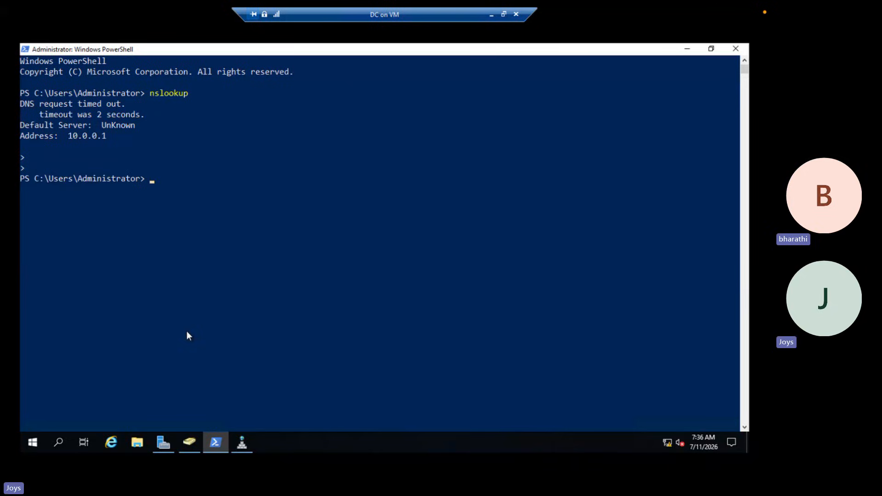
type("nsloop")
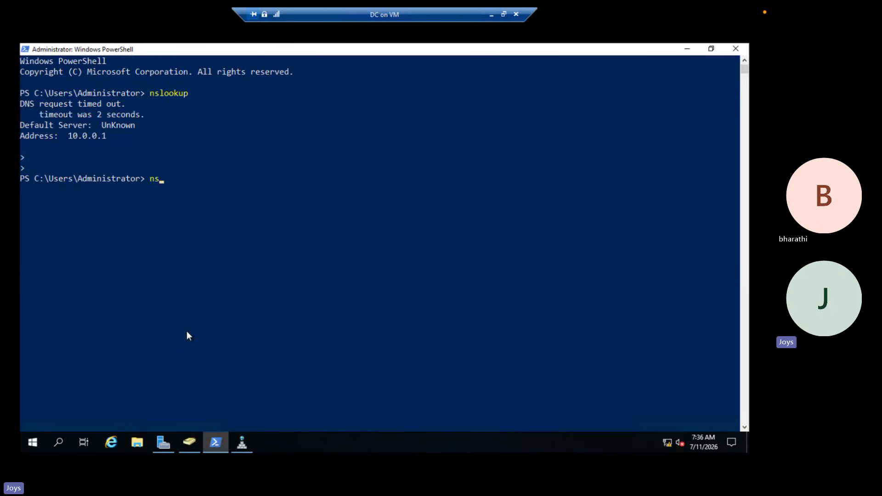
type("u")
key("BackSpace")
key("BackSpace")
type("kup")
key("Return")
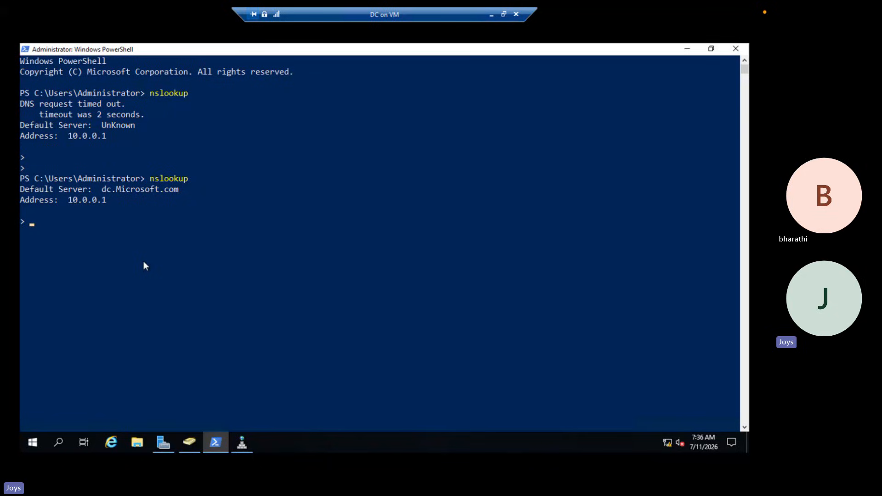
Query 10.0.0.1 and microsoft.com in nslookup, and minimize the DC virtual machine window to return to the host
type("10.0.0.1")
key("Return")
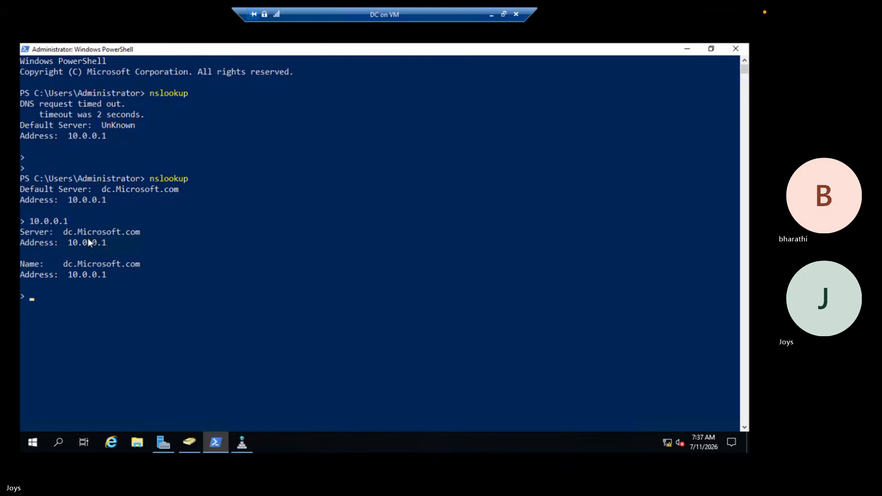
type("microsoft")
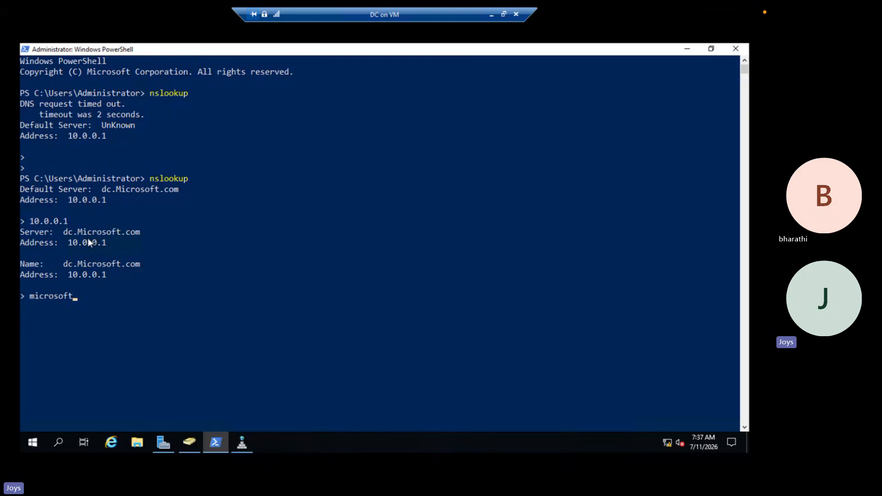
type(".com")
key("Return")
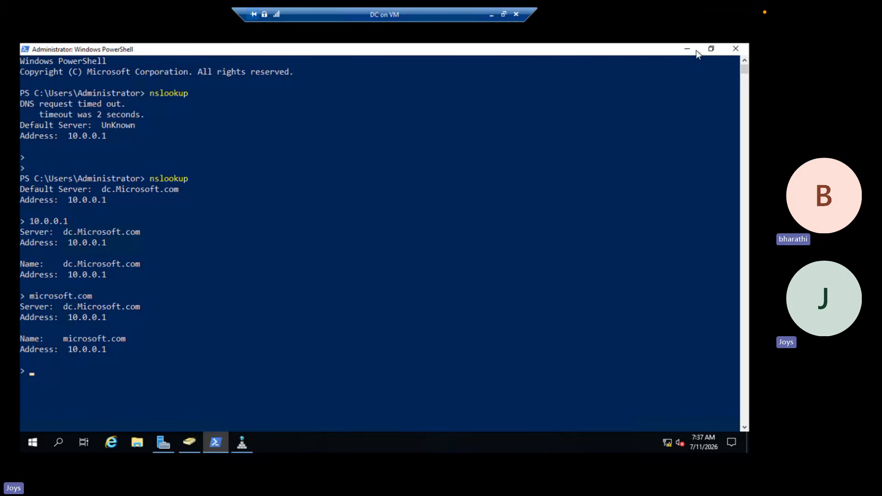
left_click(490, 18)
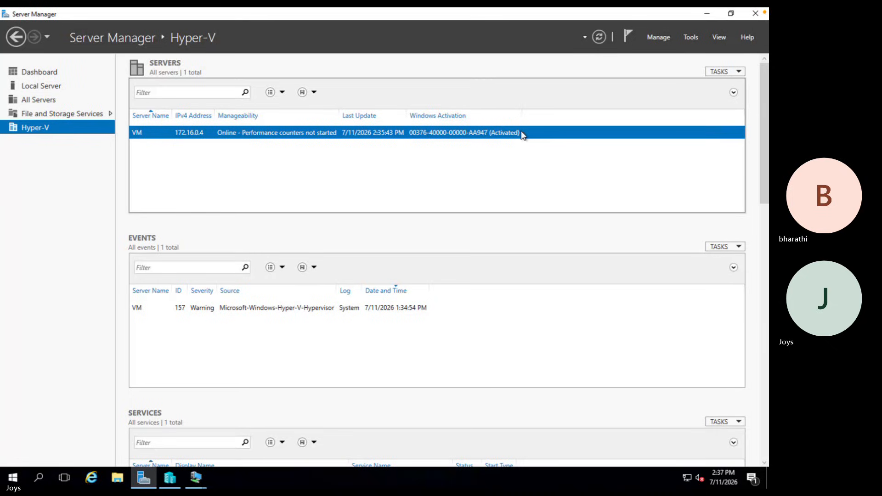
Switch to Hyper-V Manager, create a checkpoint of the DC virtual machine, and close the checkpoint notice
left_click(143, 478)
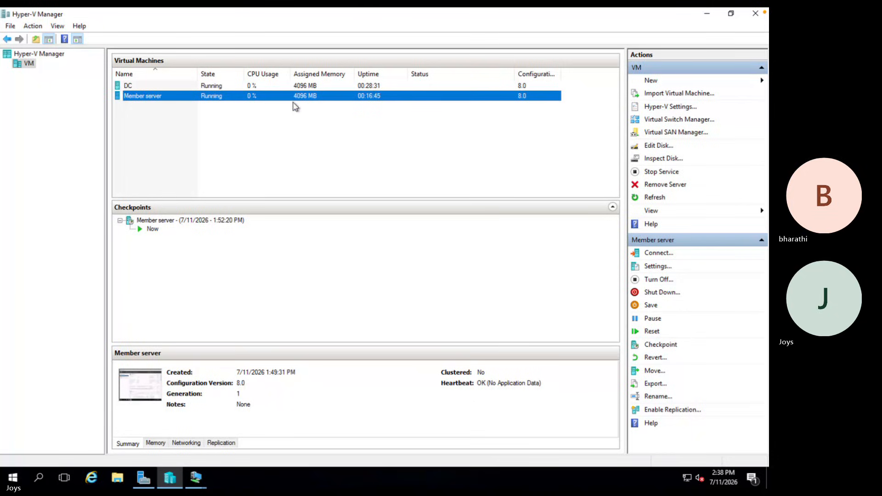
left_click(274, 87)
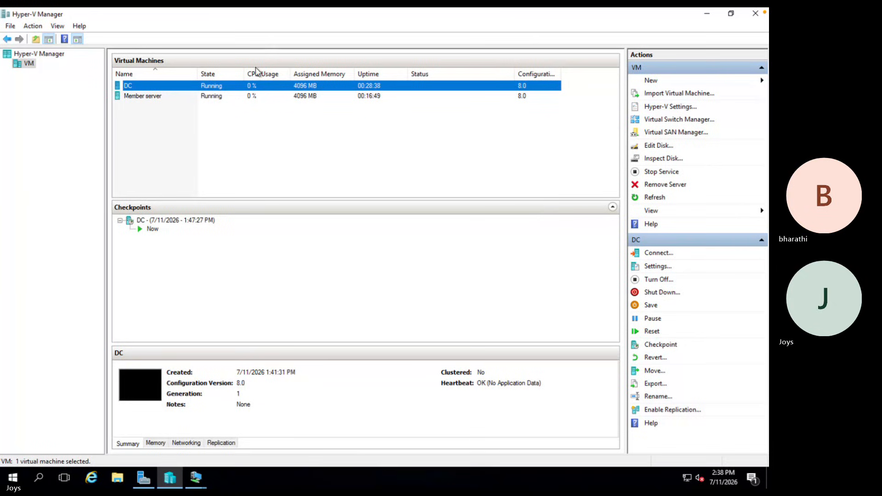
right_click(238, 82)
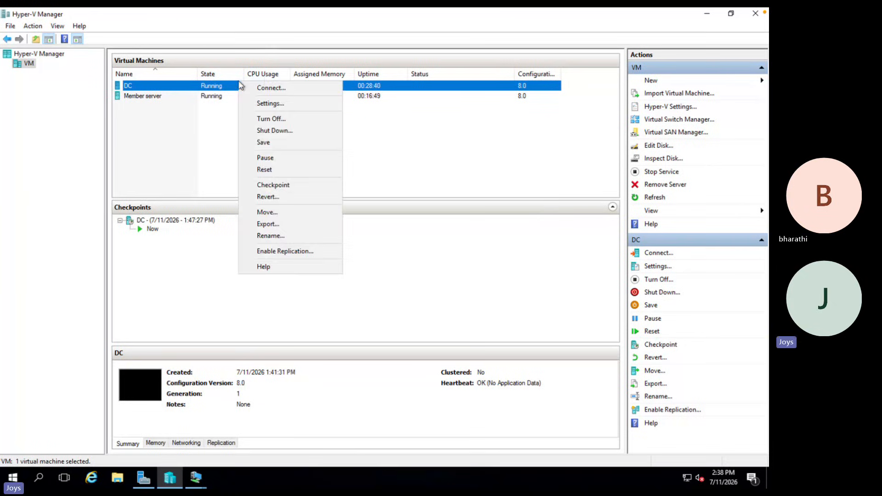
left_click(289, 186)
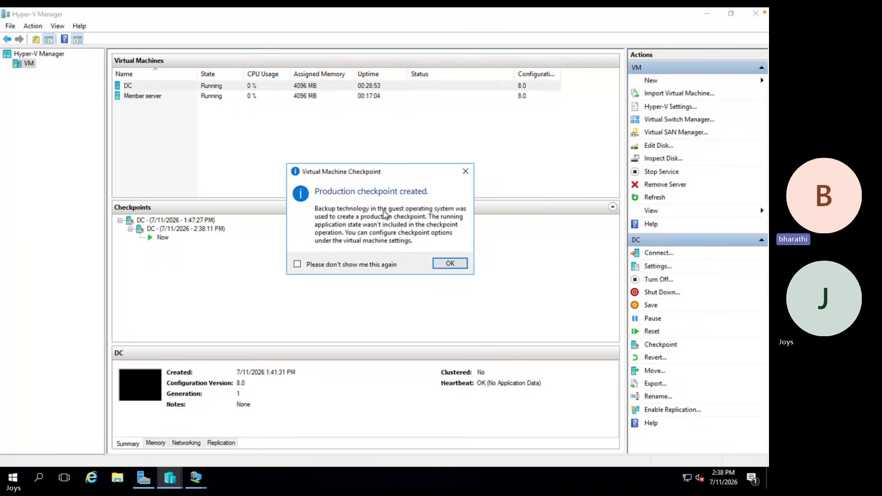
left_click(440, 268)
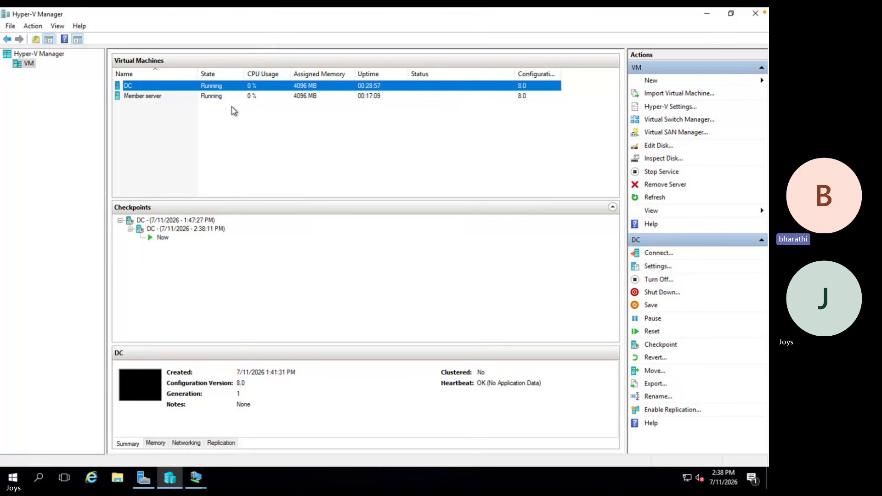
Compare the checkpoints of Member server and DC, and delete the DC checkpoint from 7/11/2026 2:38:11 PM
left_click(218, 99)
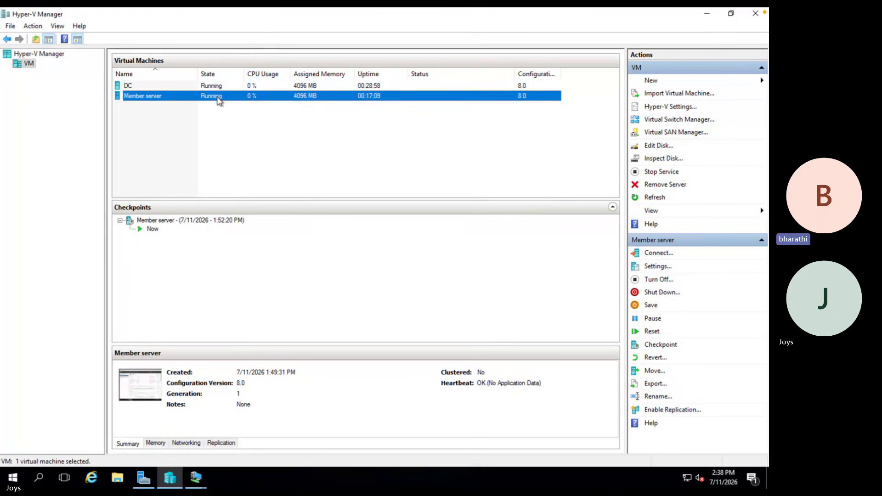
left_click(222, 86)
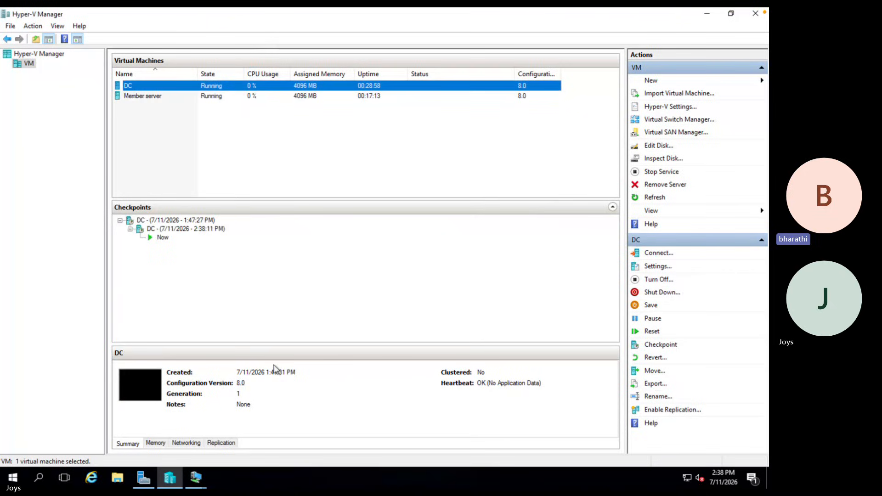
left_click(197, 229)
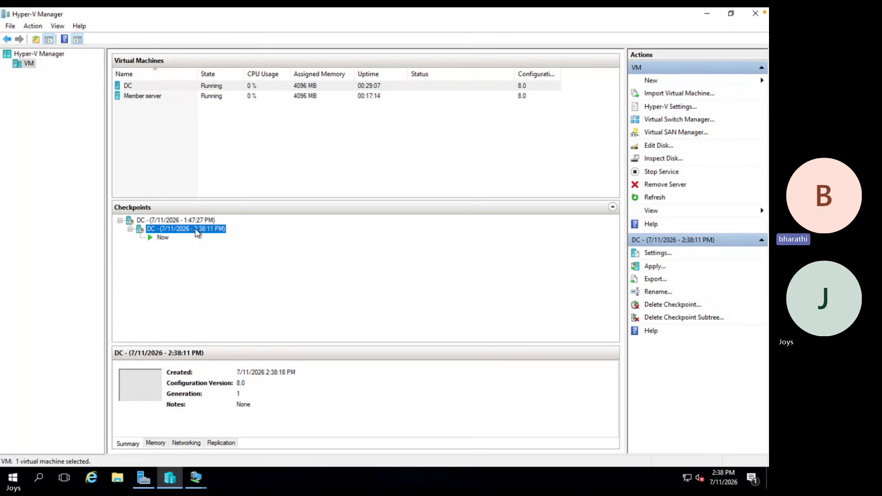
left_click(667, 305)
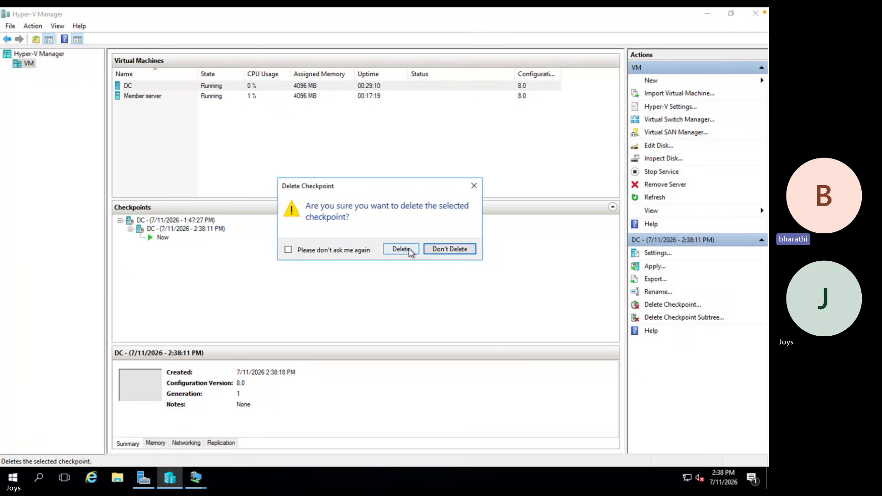
left_click(401, 250)
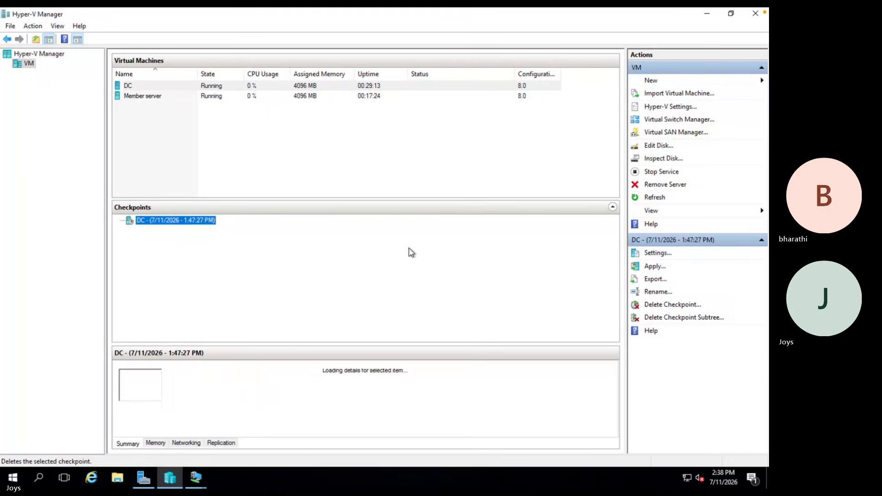
Apply the DC checkpoint from 7/11/2026 1:47:27 PM without creating a new checkpoint first
right_click(199, 223)
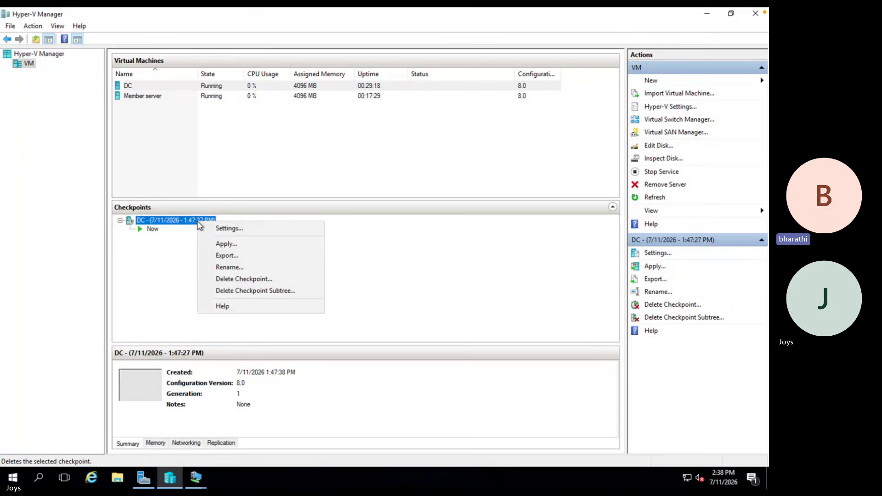
left_click(216, 245)
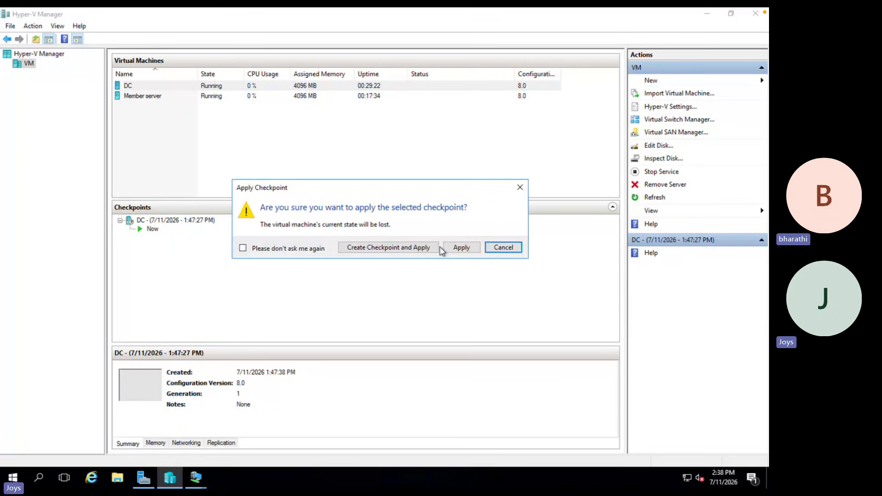
left_click(461, 247)
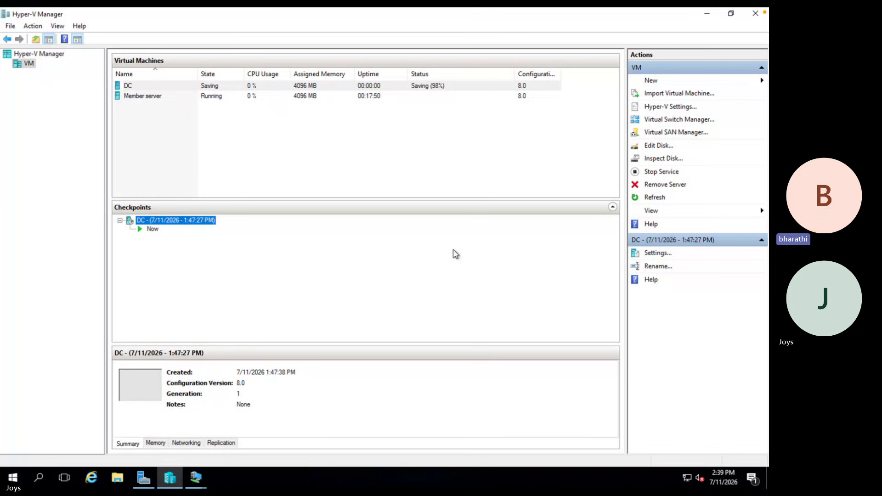
Start the DC virtual machine from the restored checkpoint
key("ctrl+Up")
left_click(198, 473)
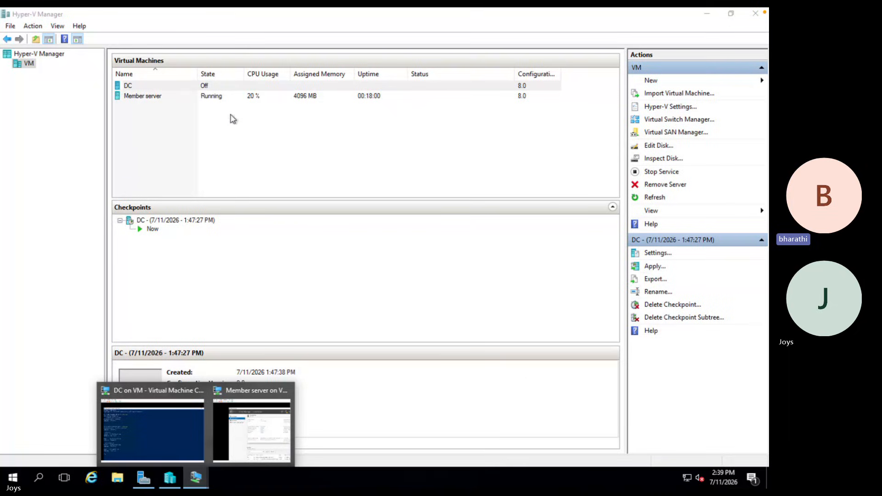
left_click(226, 89)
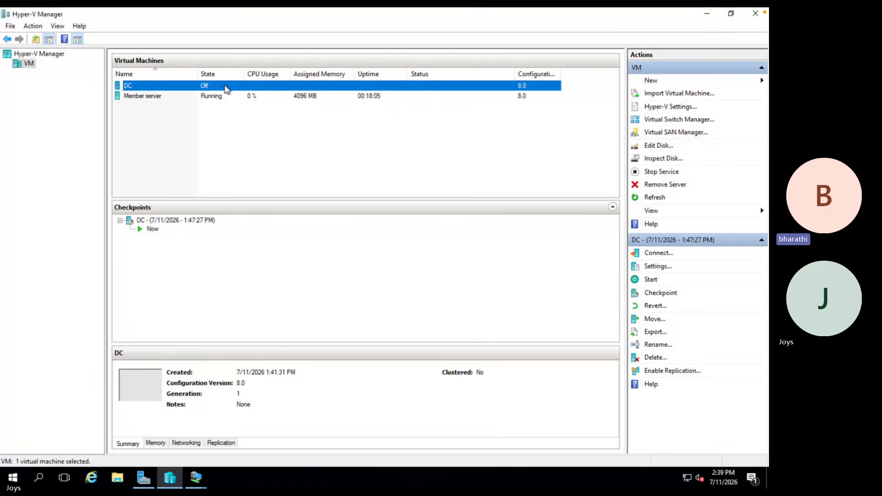
right_click(226, 88)
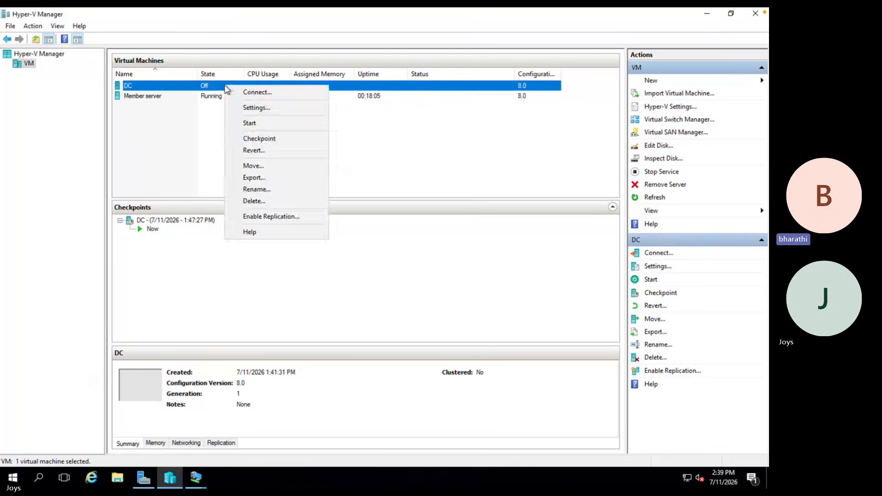
left_click(255, 123)
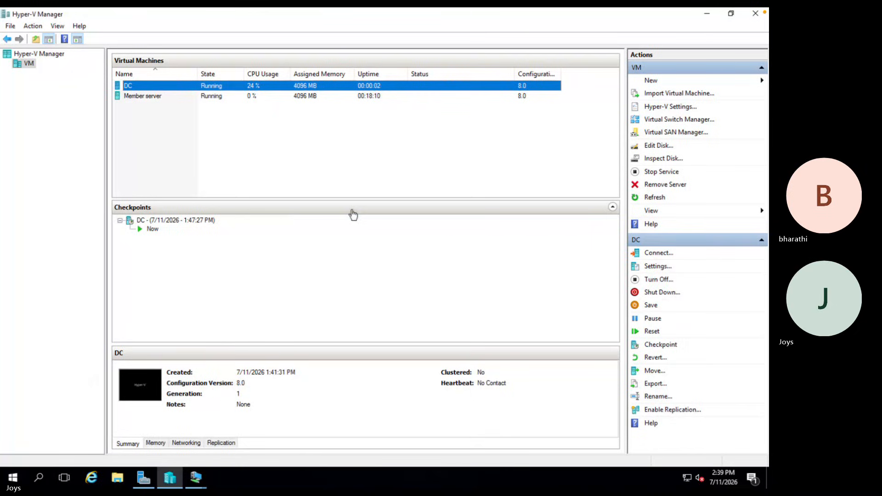
Switch to the DC virtual machine's connection window and accept United States, English (United States) and the US keyboard layout in Windows setup
left_click(196, 479)
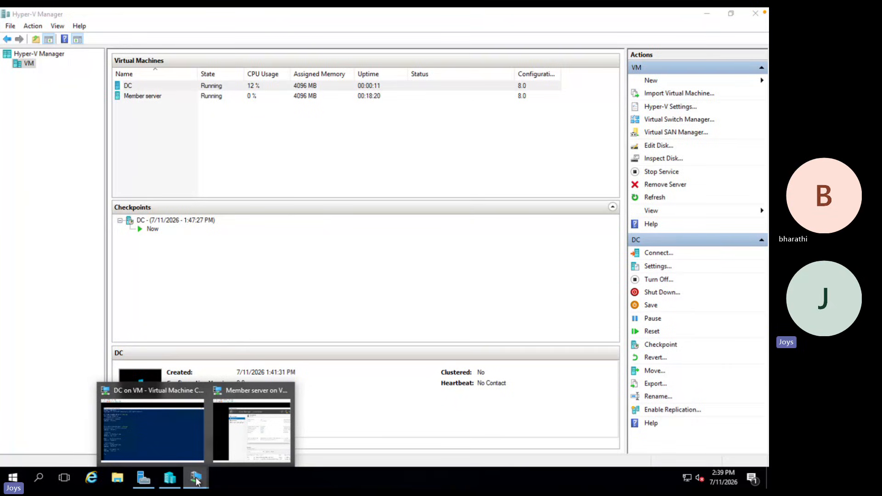
left_click(170, 438)
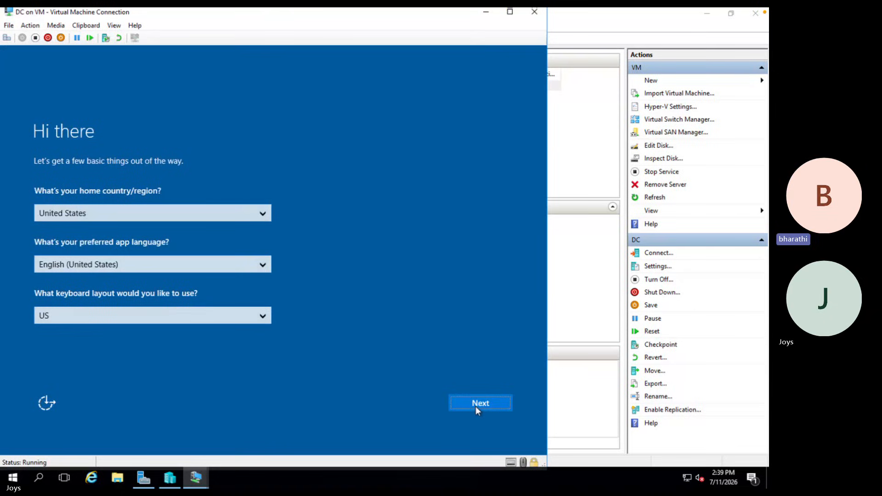
left_click(475, 406)
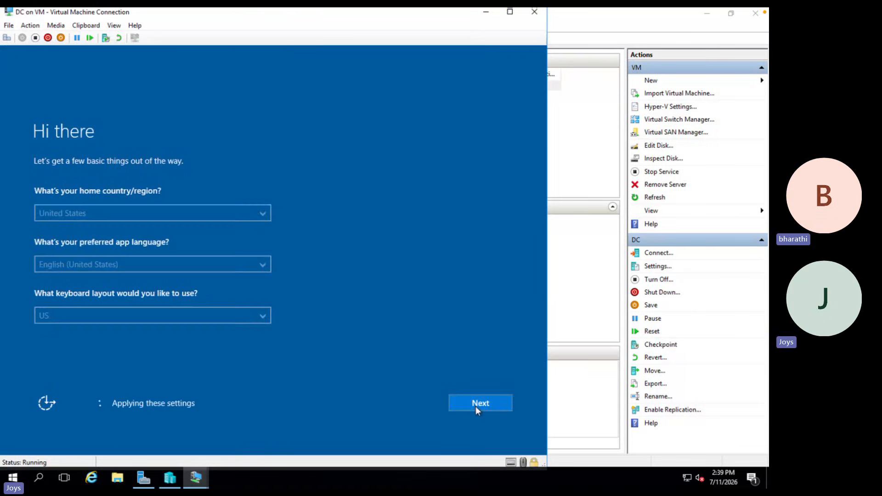
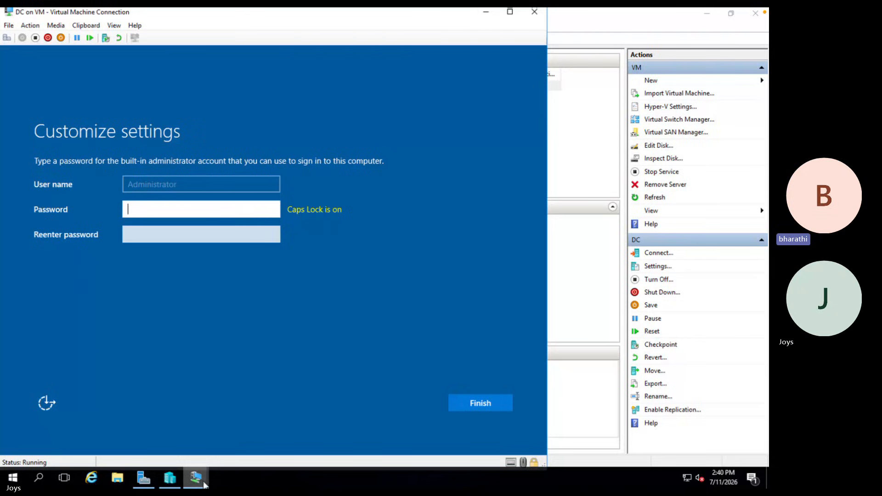
Compare the DC and Member server virtual machine connection windows, then minimize both to return to Hyper-V Manager
mouse_move(201, 483)
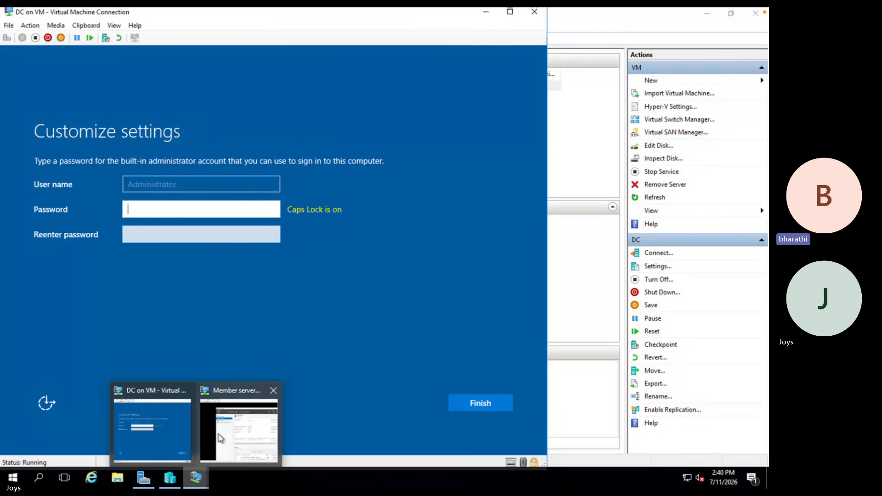
left_click(229, 403)
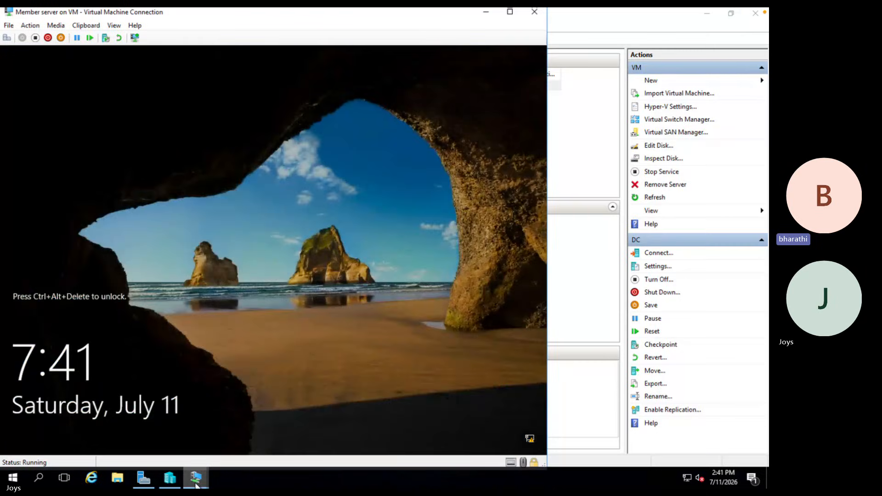
mouse_move(195, 480)
left_click(167, 439)
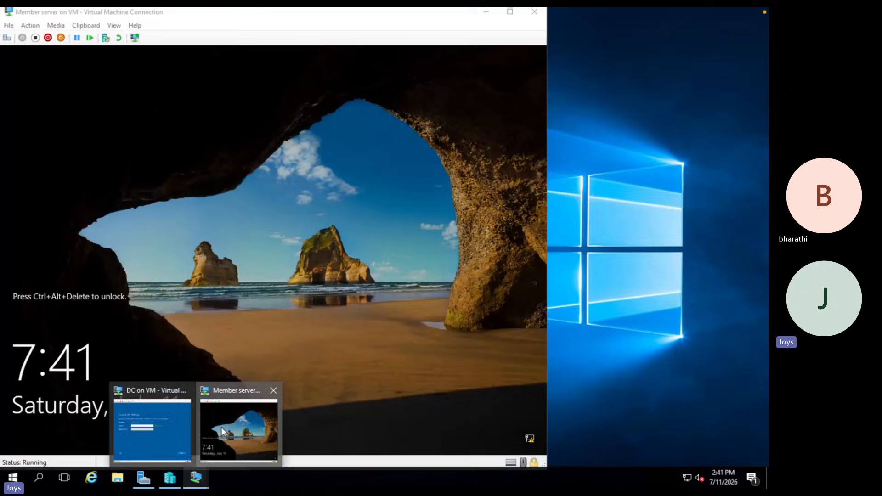
left_click(221, 426)
mouse_move(195, 479)
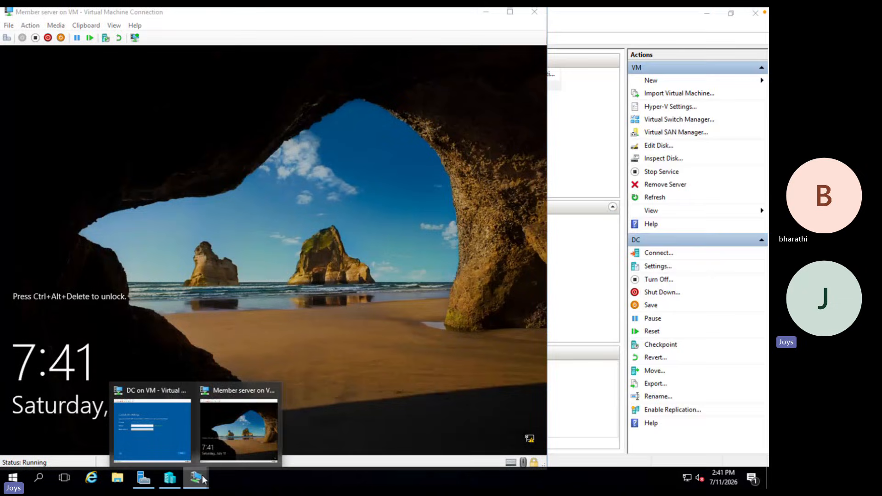
left_click(220, 425)
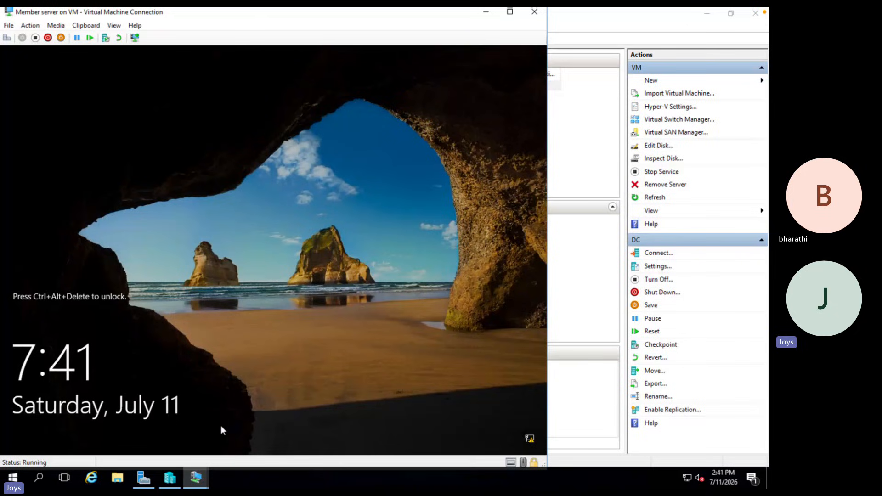
left_click(200, 480)
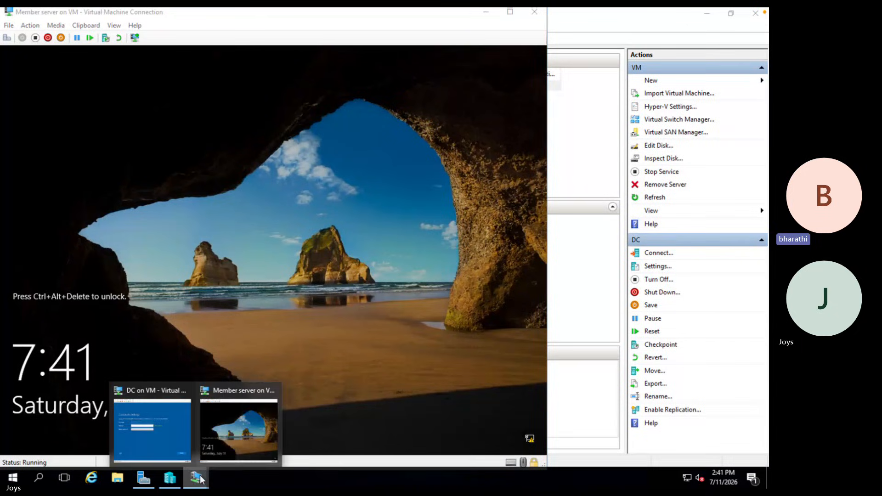
left_click(165, 431)
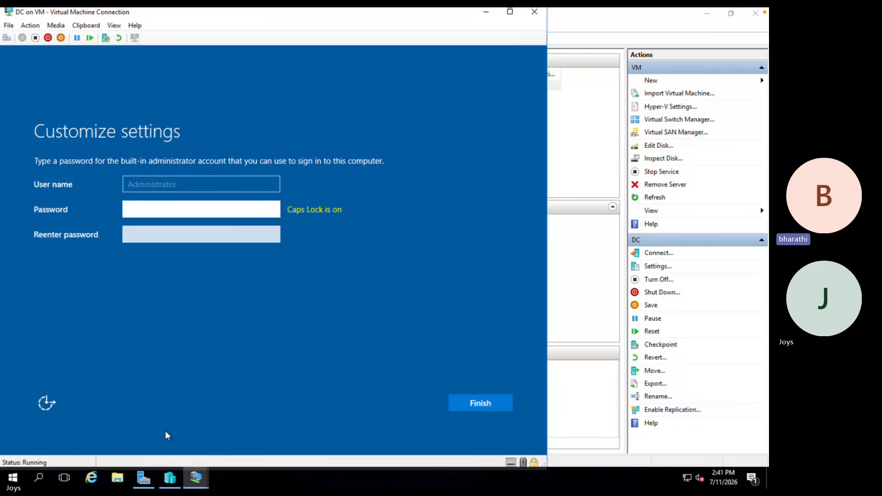
left_click(197, 477)
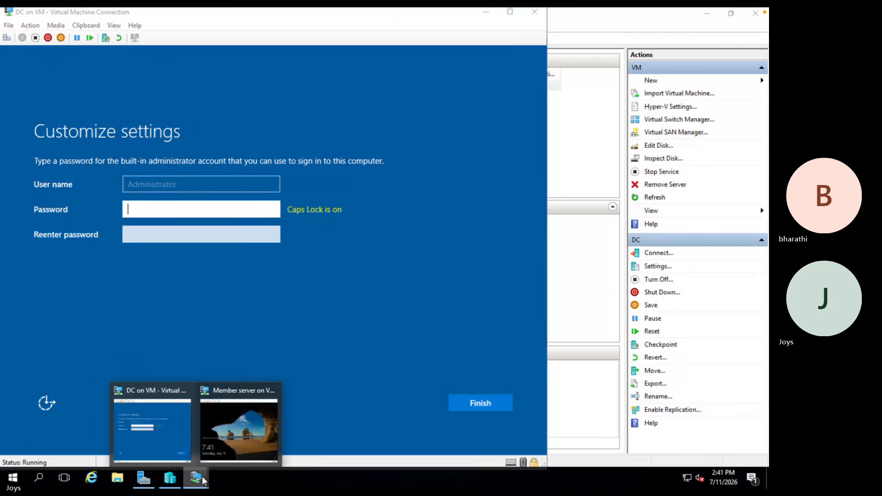
left_click(233, 427)
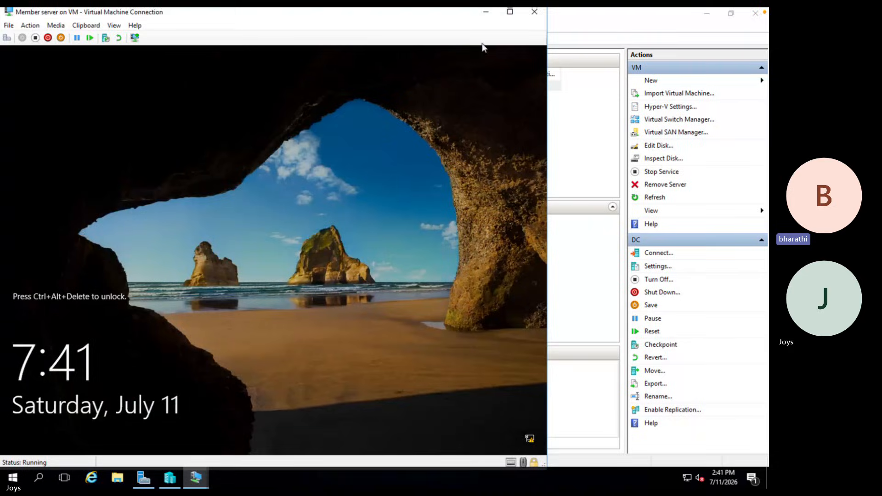
left_click(486, 12)
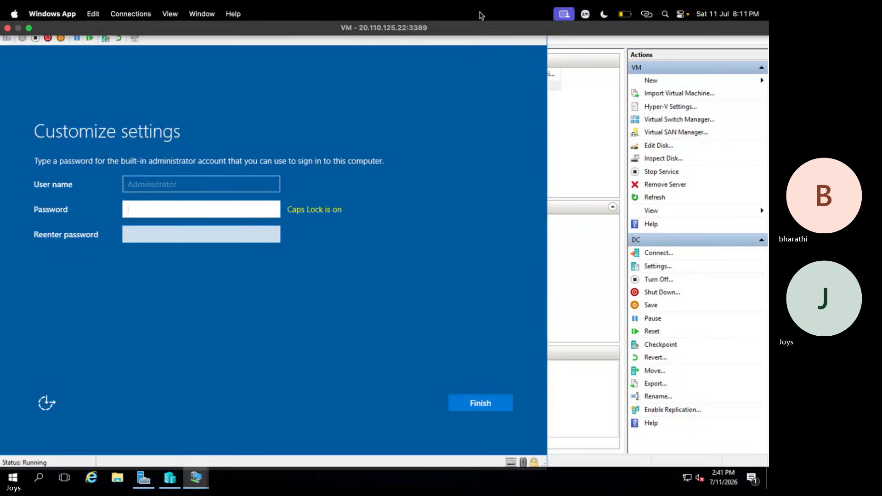
left_click(482, 10)
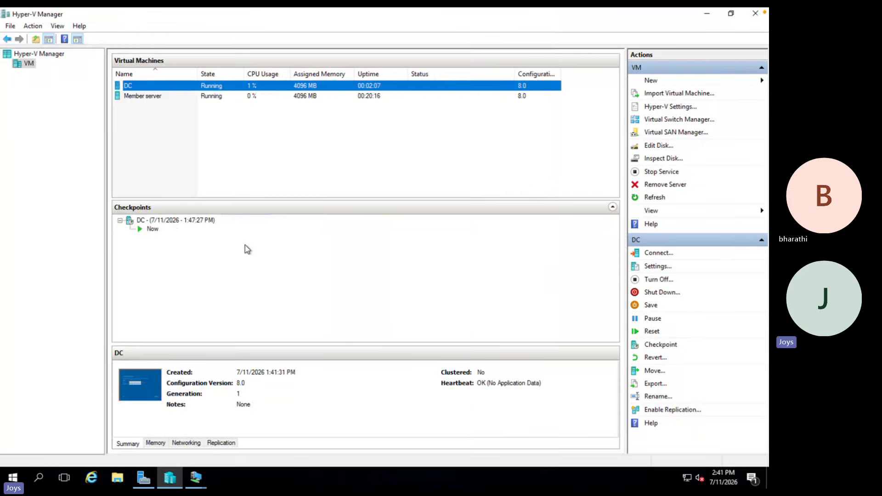
Apply the Member server checkpoint from 7/11/2026 1:52:20 PM without creating a new checkpoint first
left_click(143, 97)
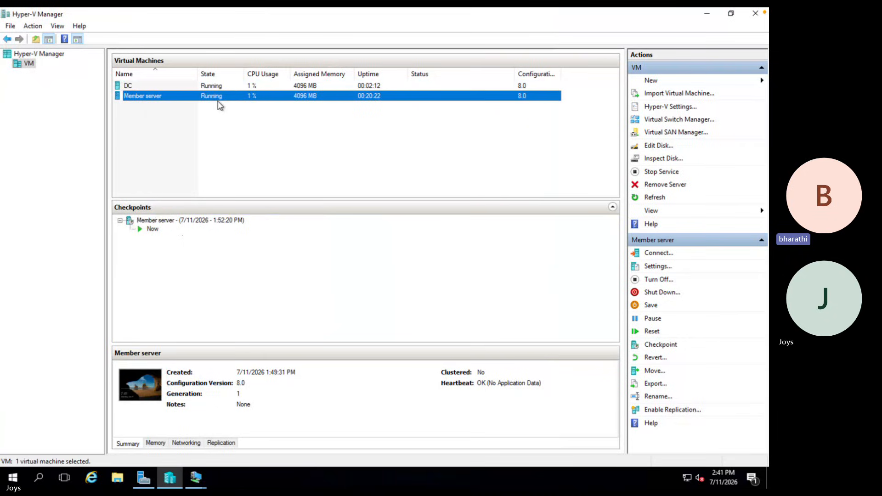
left_click(149, 230)
left_click(154, 221)
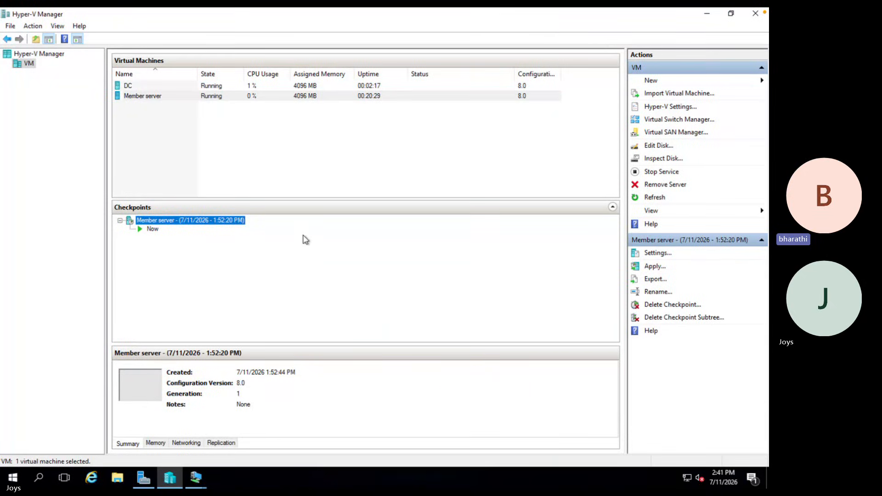
right_click(227, 225)
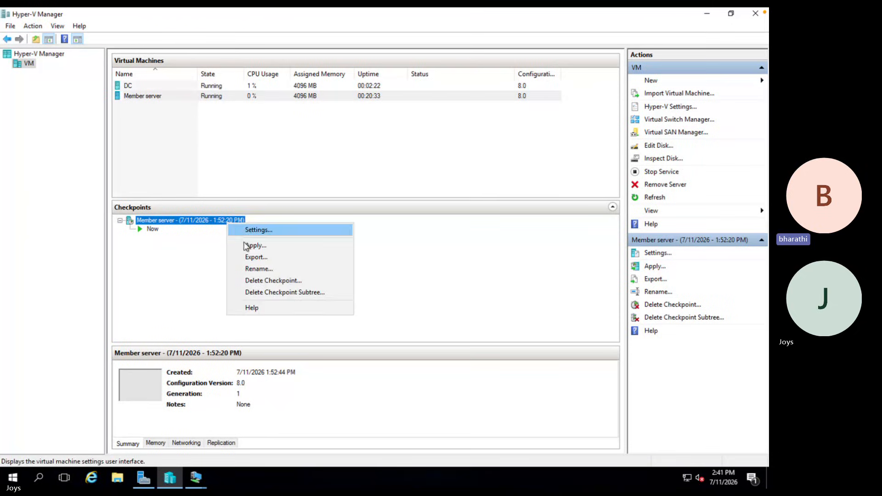
left_click(247, 245)
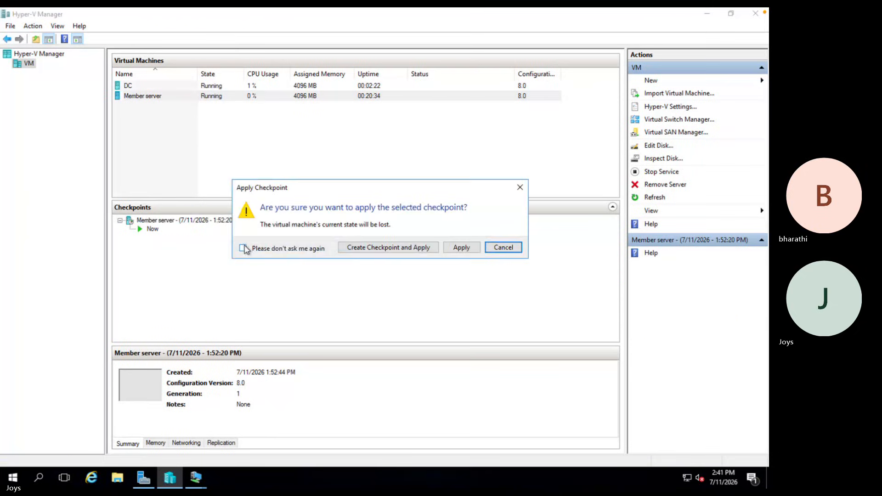
left_click(457, 249)
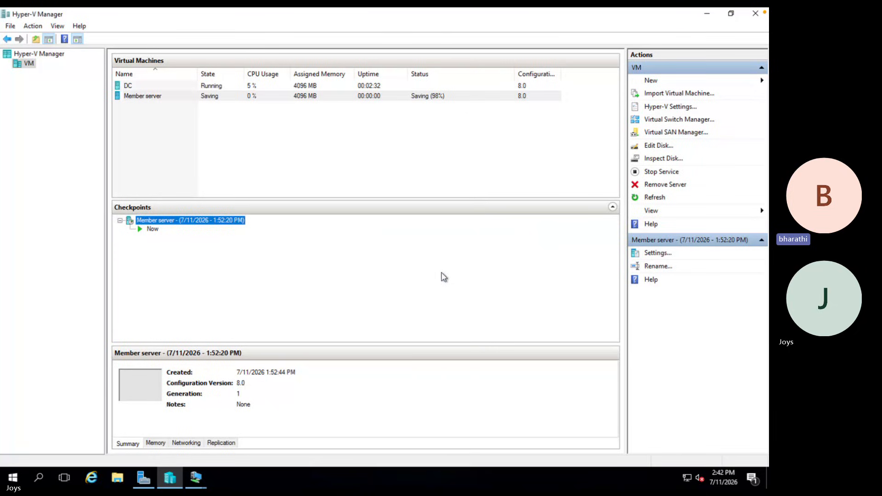
Check the Member server's connection window, minimize it and start the Member server virtual machine from the restored checkpoint
mouse_move(198, 469)
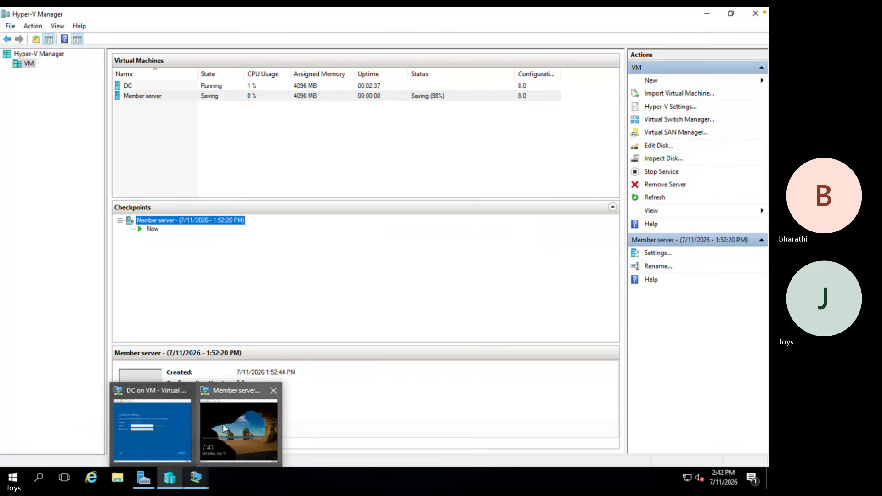
left_click(222, 432)
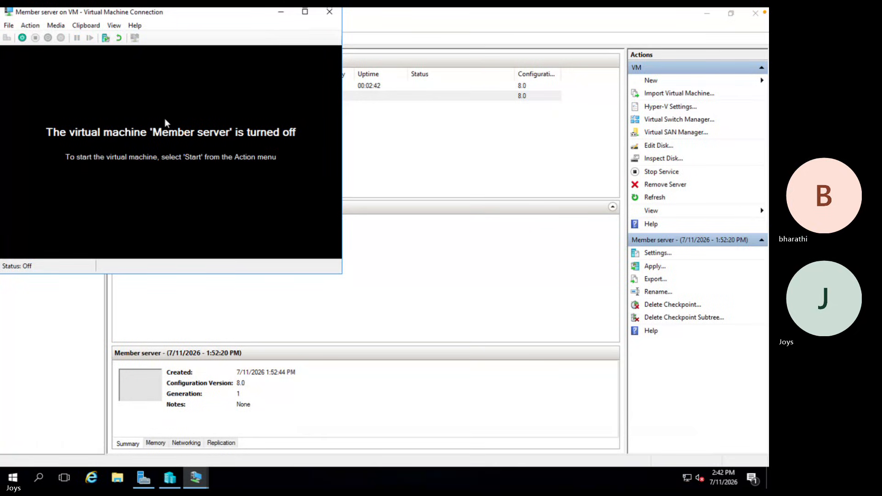
left_click(278, 16)
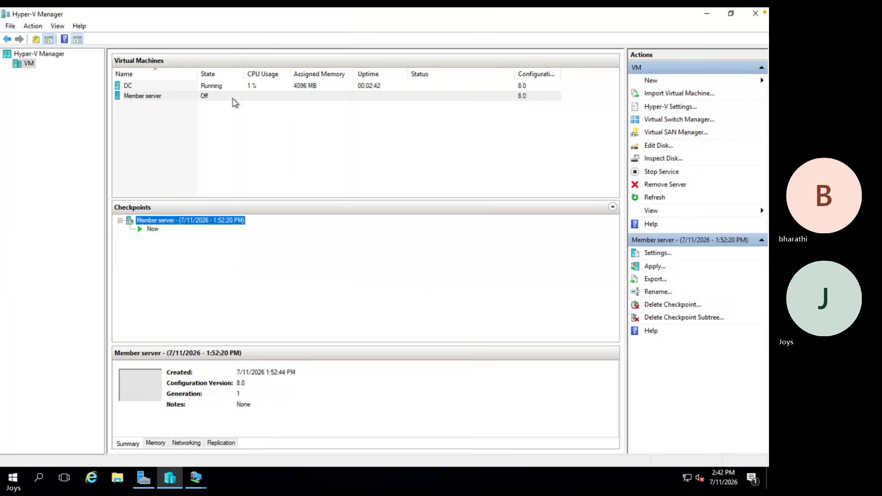
right_click(194, 95)
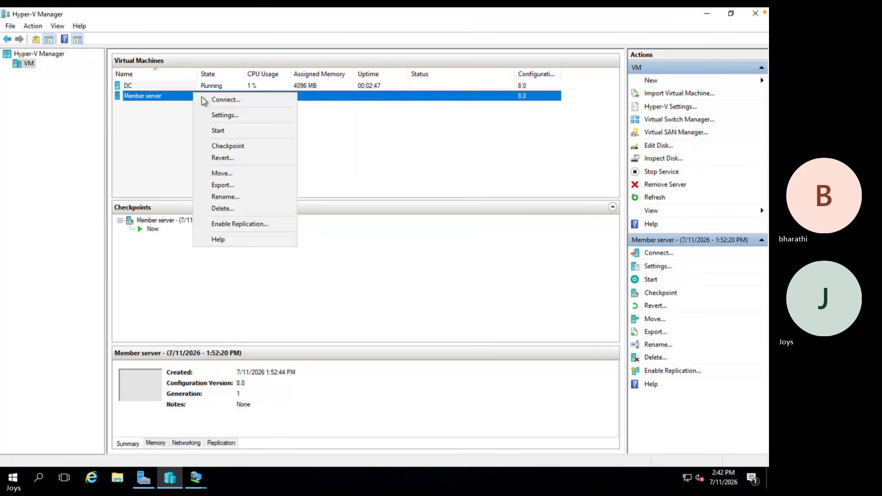
left_click(213, 132)
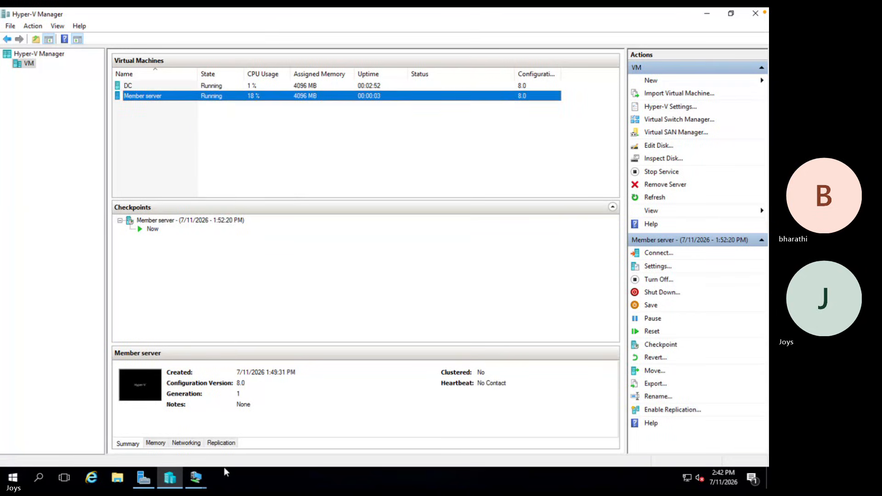
Switch to the Member server's connection window and accept United States, English (United States) and the US keyboard layout in Windows setup
left_click(196, 479)
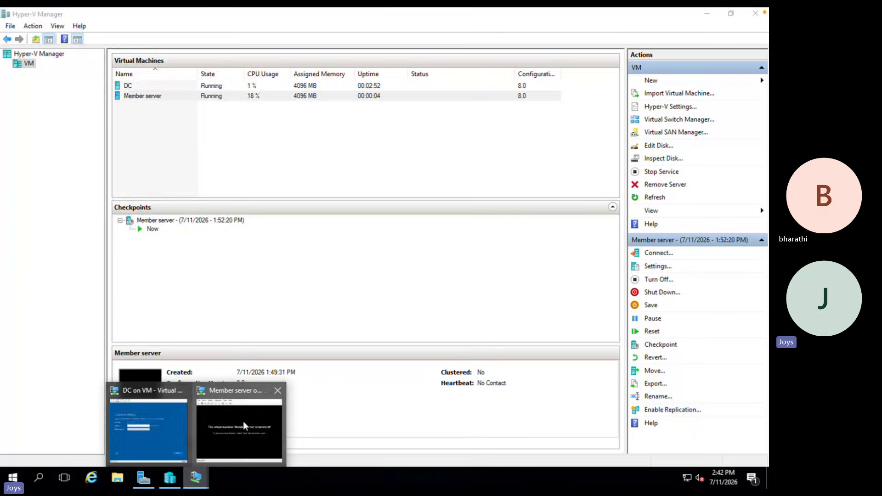
left_click(244, 420)
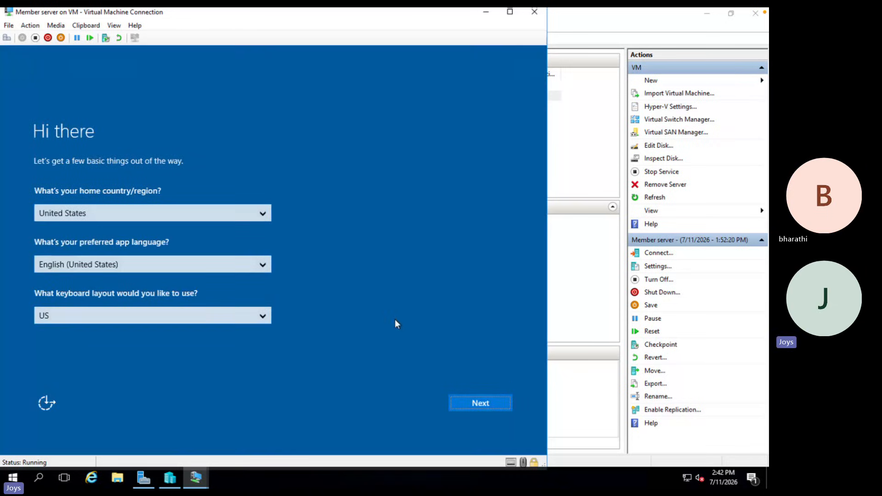
left_click(479, 402)
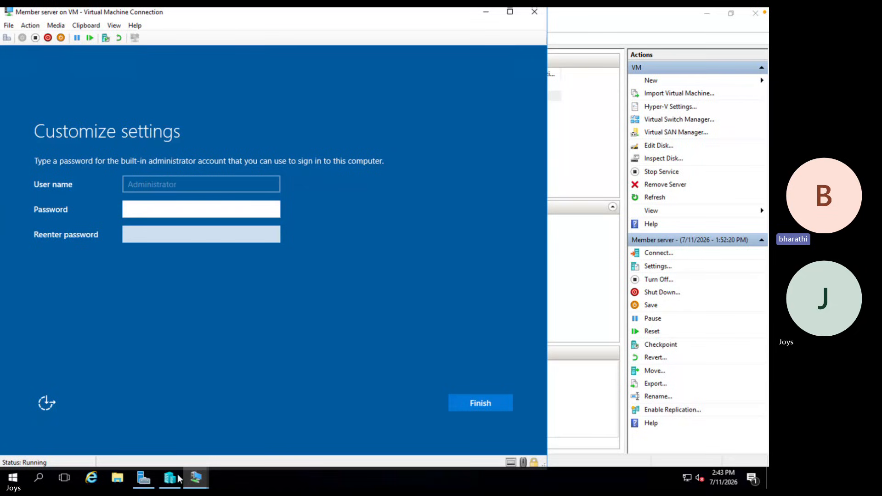
mouse_move(198, 481)
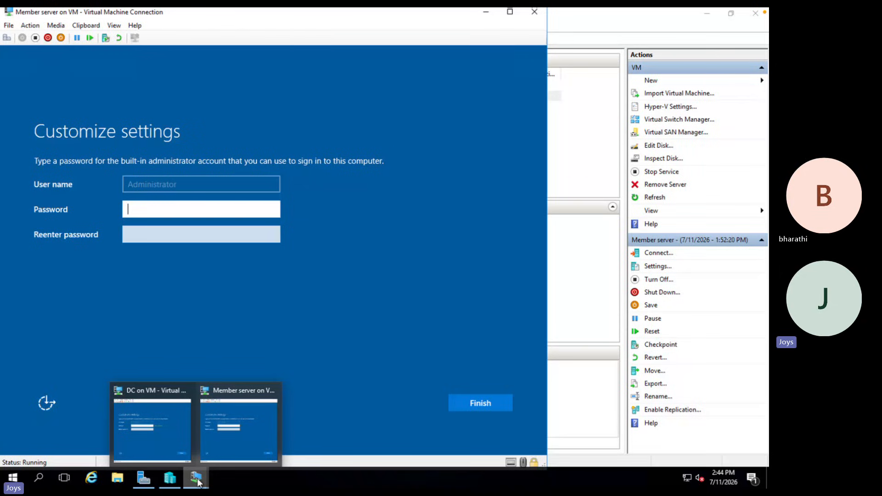
Switch to the Teams meeting in Chrome and dismiss the recording and transcription notice
key("super+Tab")
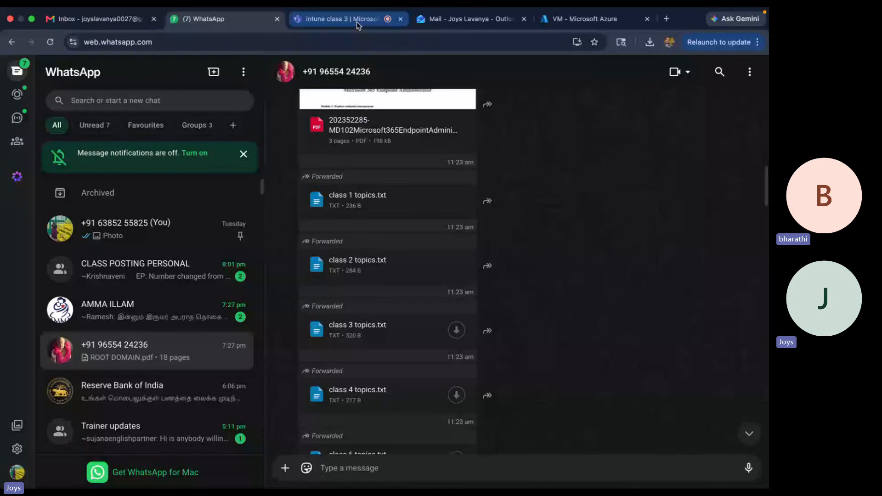
left_click(356, 21)
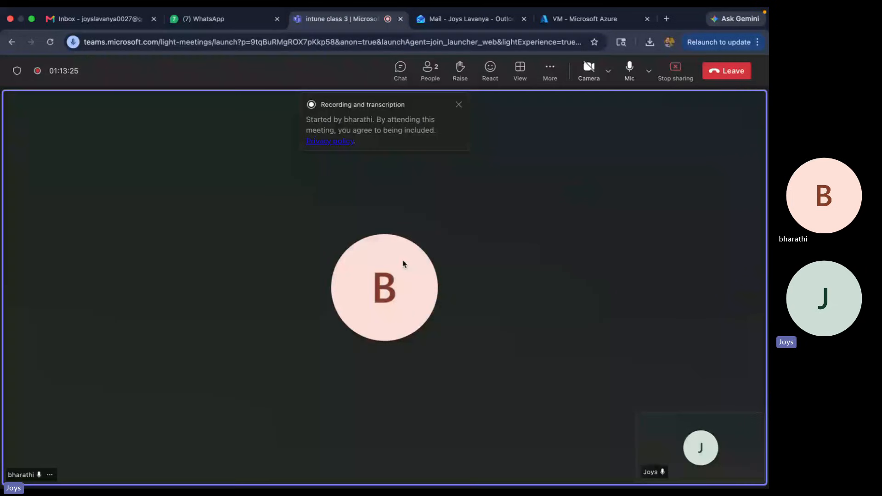
key("ctrl+Up")
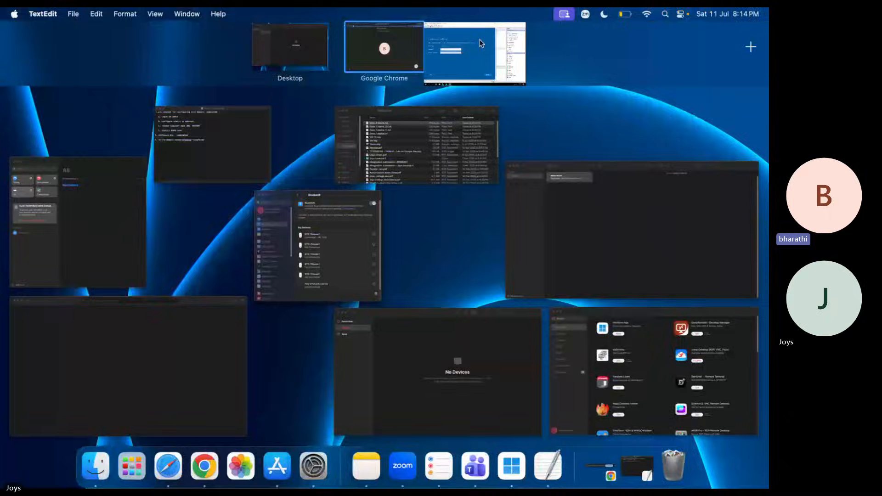
key("ctrl+Up")
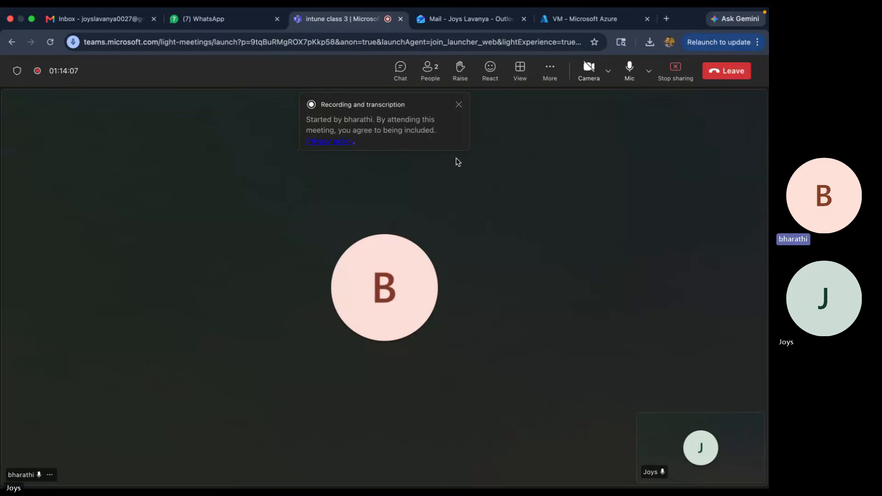
left_click(460, 105)
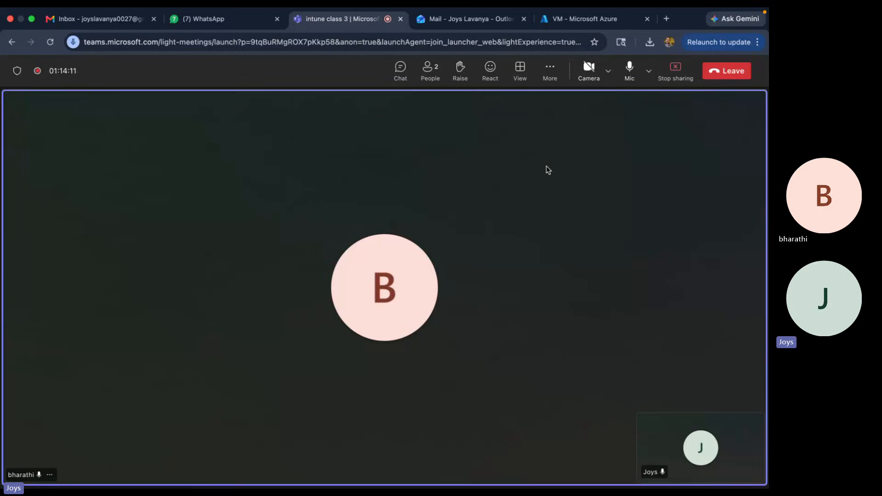